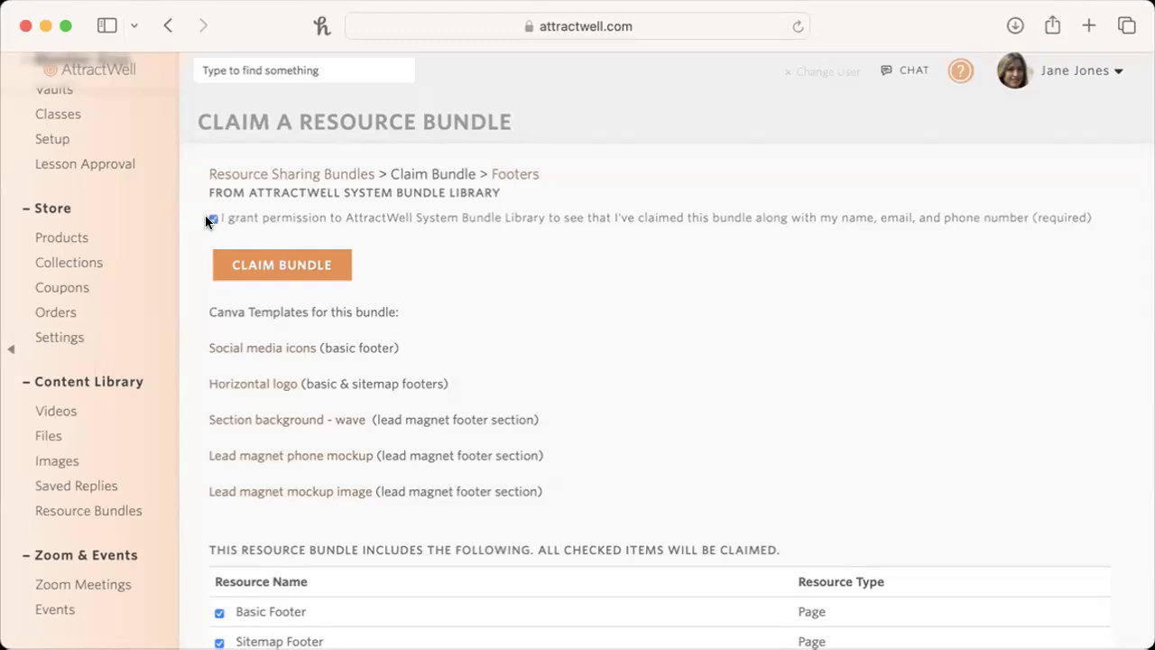
Claim the Footers resource bundle and dismiss the claim confirmation.
{"action": "left_click", "coordinate": [300, 273]}
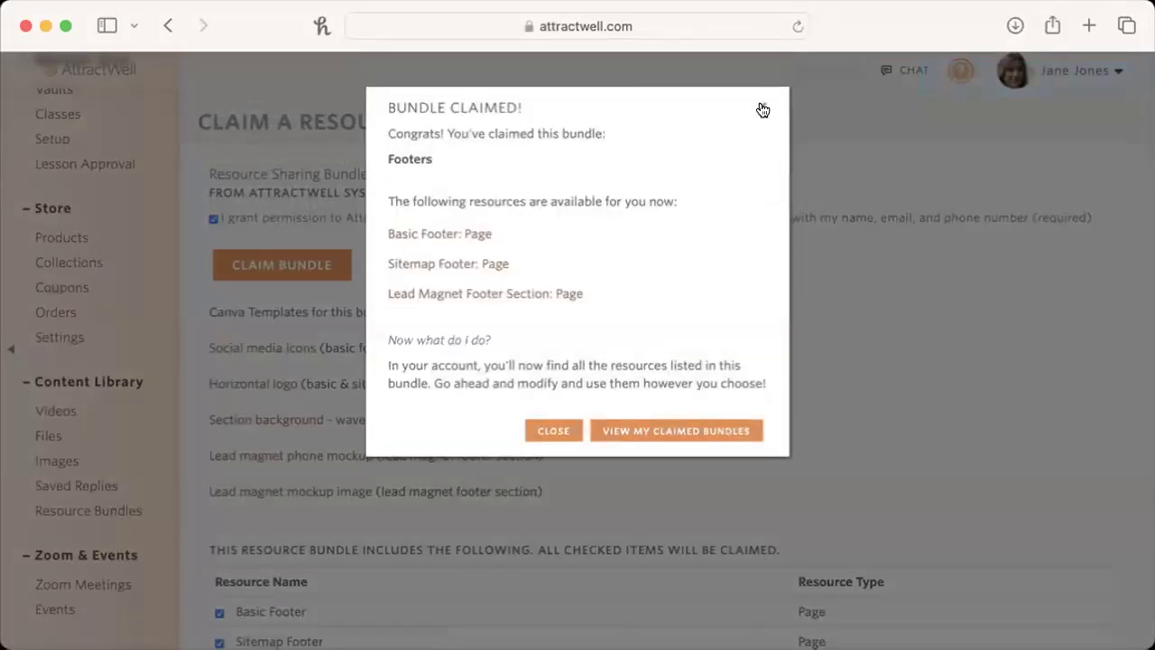
{"action": "right_click", "coordinate": [763, 109]}
{"action": "left_click", "coordinate": [761, 108]}
{"action": "left_click", "coordinate": [761, 107]}
Open all five of the bundle's Canva templates, from social media icons to lead magnet mockup image, in separate browser tabs.
{"action": "scroll", "coordinate": [681, 452], "scroll_direction": "down", "scroll_amount": 2}
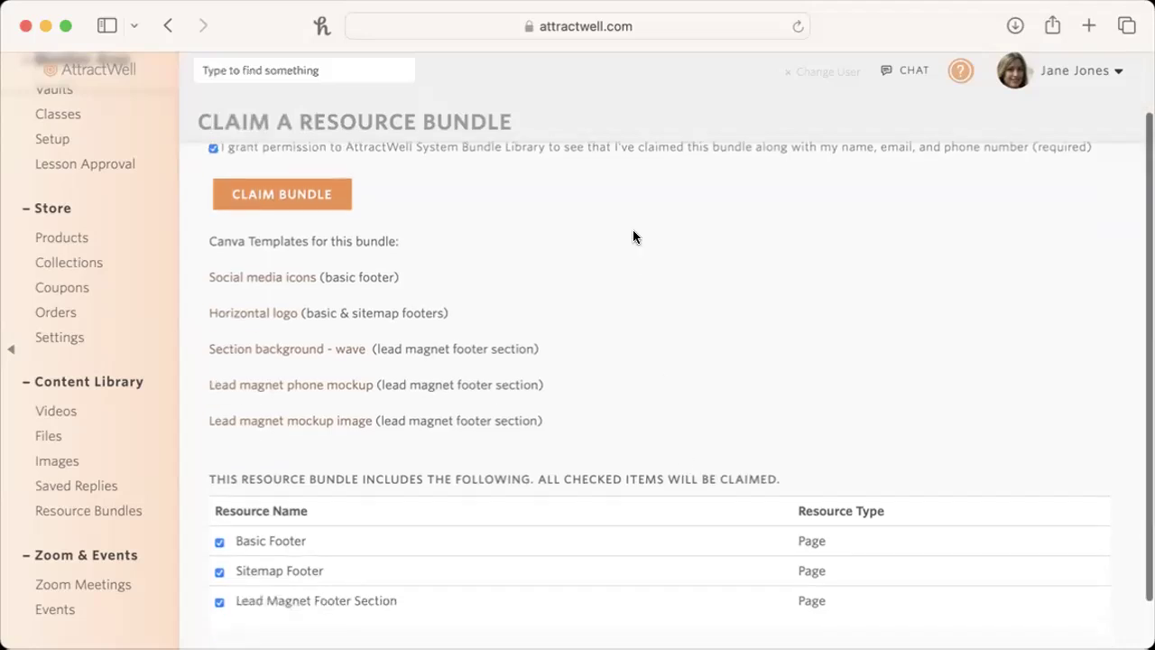
{"action": "right_click", "coordinate": [241, 278]}
{"action": "left_click", "coordinate": [262, 286]}
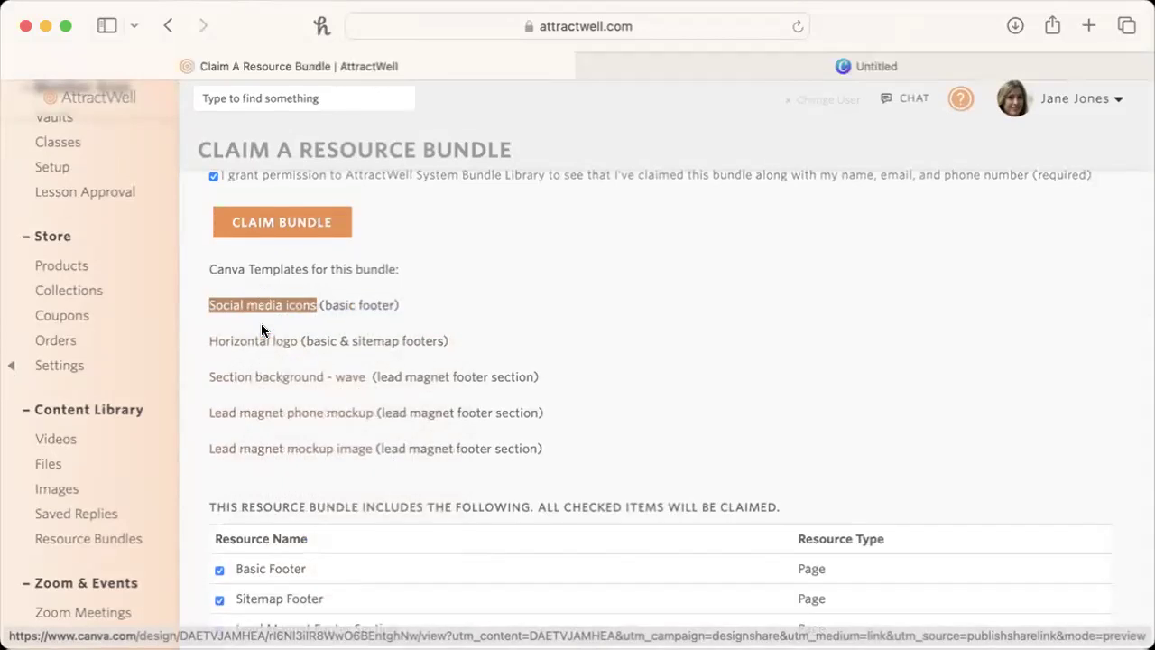
{"action": "right_click", "coordinate": [259, 340]}
{"action": "left_click", "coordinate": [270, 350]}
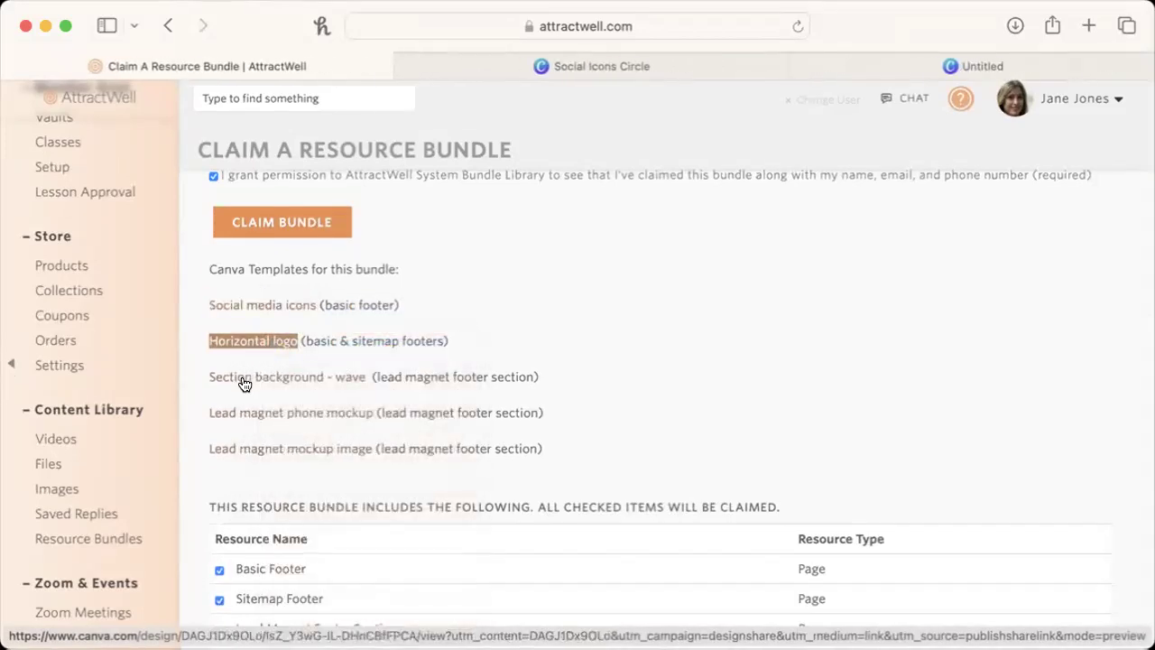
{"action": "right_click", "coordinate": [243, 377]}
{"action": "left_click", "coordinate": [255, 392]}
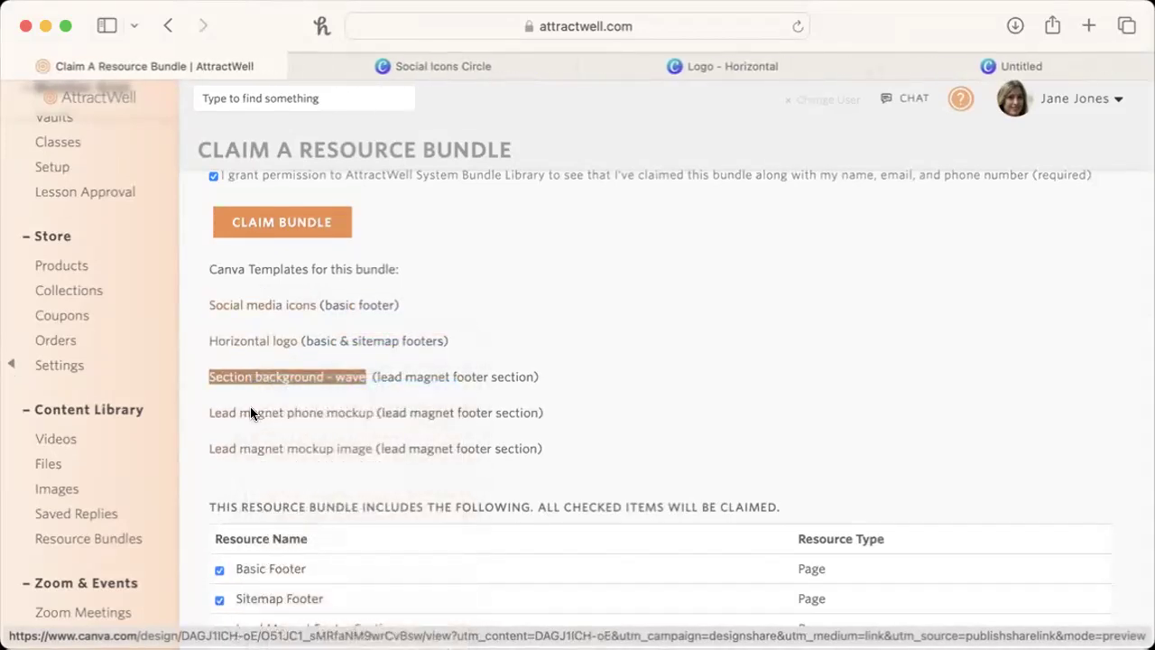
{"action": "right_click", "coordinate": [251, 410]}
{"action": "left_click", "coordinate": [259, 419]}
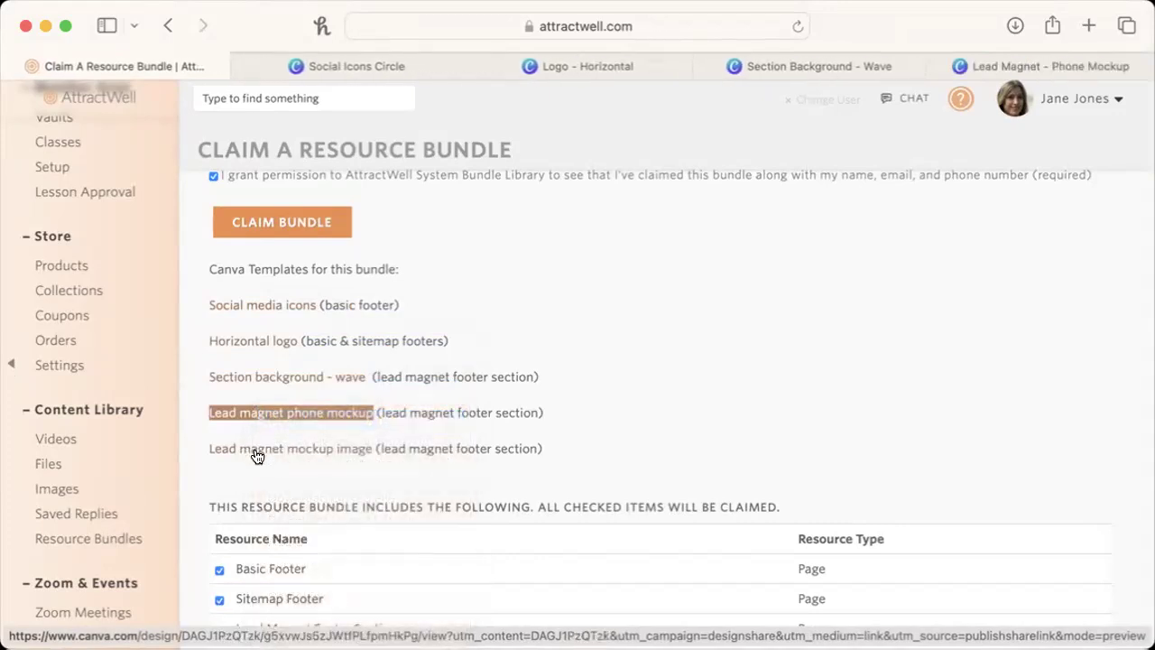
{"action": "right_click", "coordinate": [257, 448]}
{"action": "left_click", "coordinate": [267, 459]}
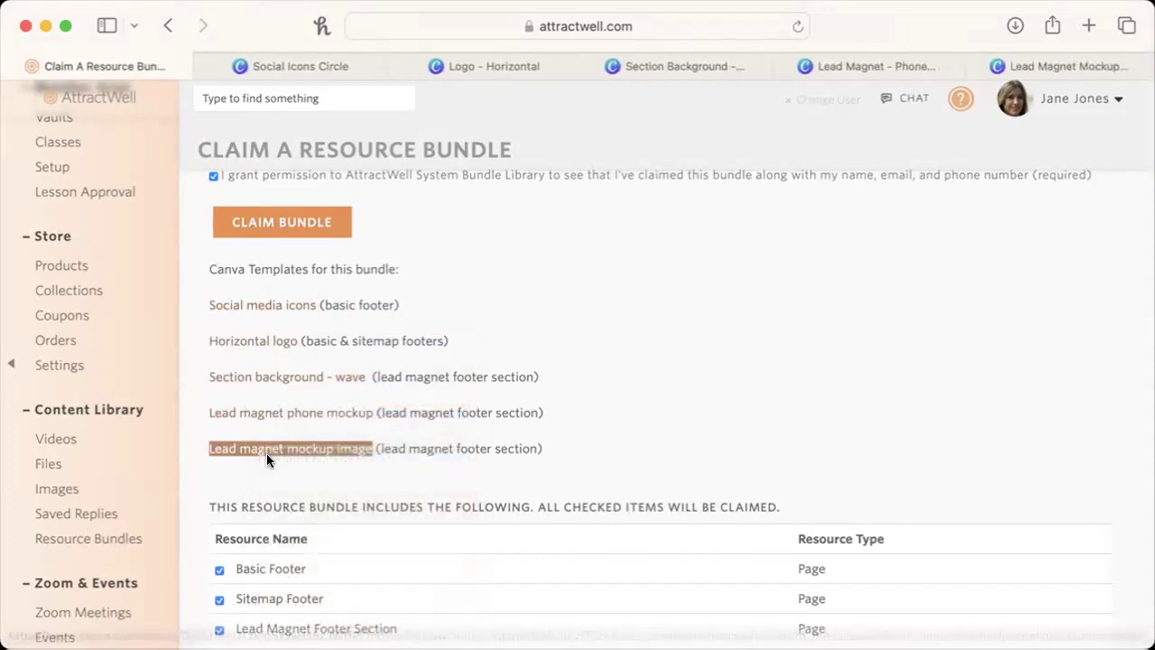
Look through the opened Canva templates for the social icons, horizontal logo, wave background, phone mockup and lead magnet mockup image.
{"action": "left_click", "coordinate": [327, 61]}
{"action": "scroll", "coordinate": [719, 498], "scroll_direction": "down", "scroll_amount": 10}
{"action": "scroll", "coordinate": [495, 214], "scroll_direction": "up", "scroll_amount": 10}
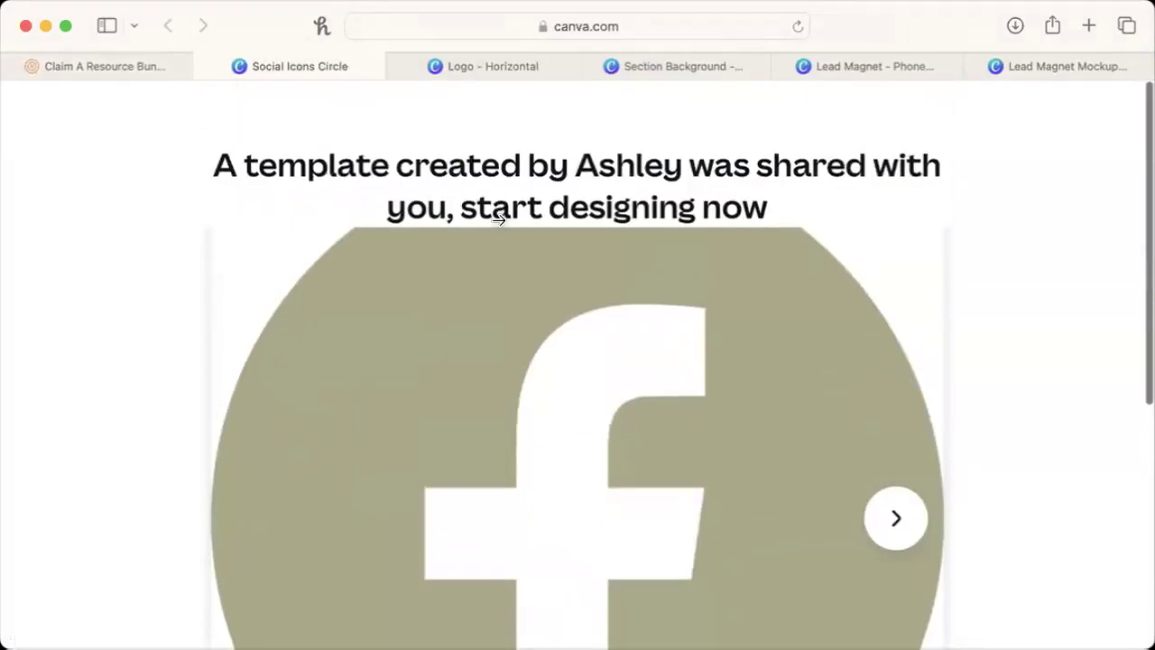
{"action": "left_click", "coordinate": [473, 64]}
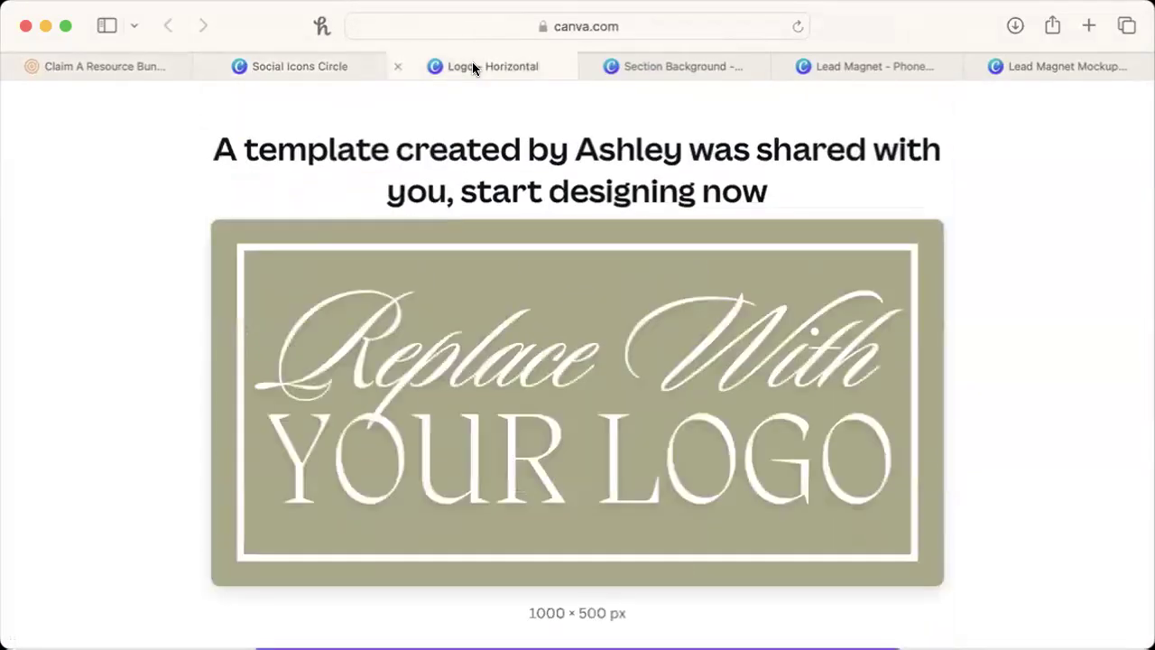
{"action": "left_click", "coordinate": [663, 63]}
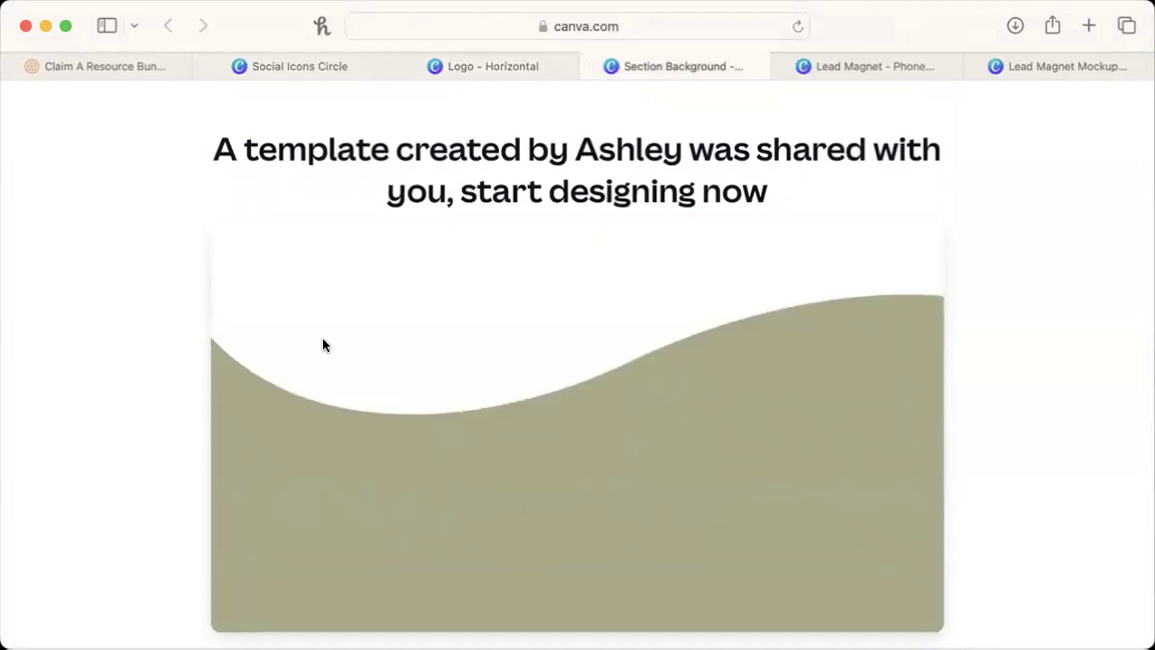
{"action": "left_click", "coordinate": [858, 66]}
{"action": "scroll", "coordinate": [936, 451], "scroll_direction": "down", "scroll_amount": 5}
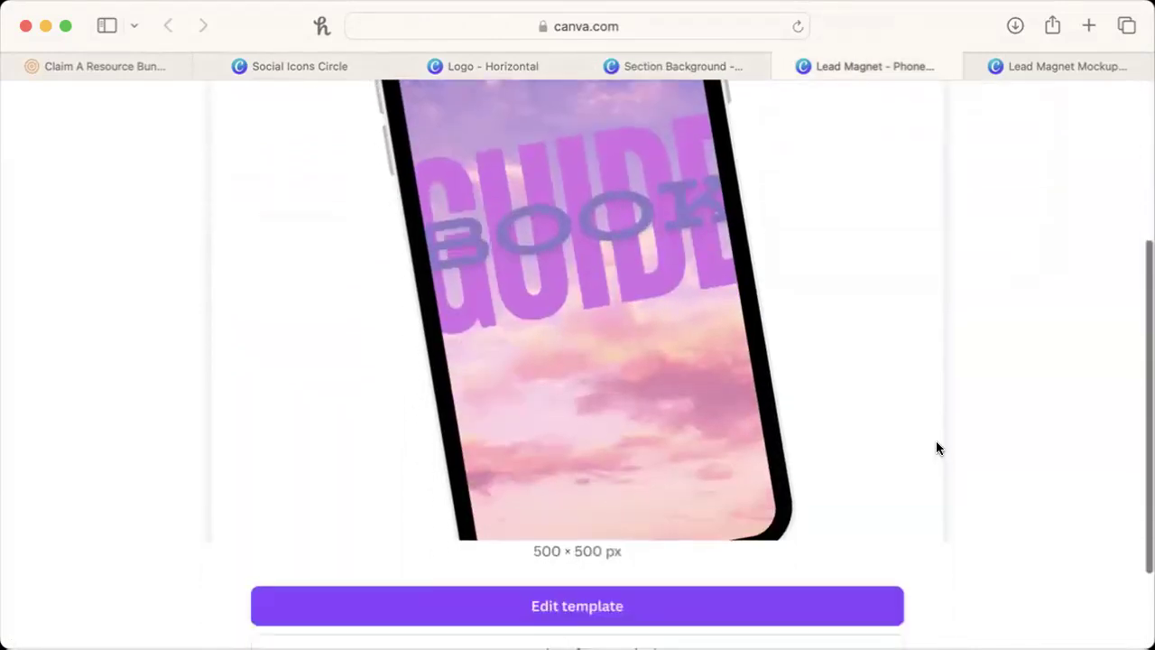
{"action": "left_click", "coordinate": [1091, 68]}
{"action": "scroll", "coordinate": [727, 333], "scroll_direction": "down", "scroll_amount": 6}
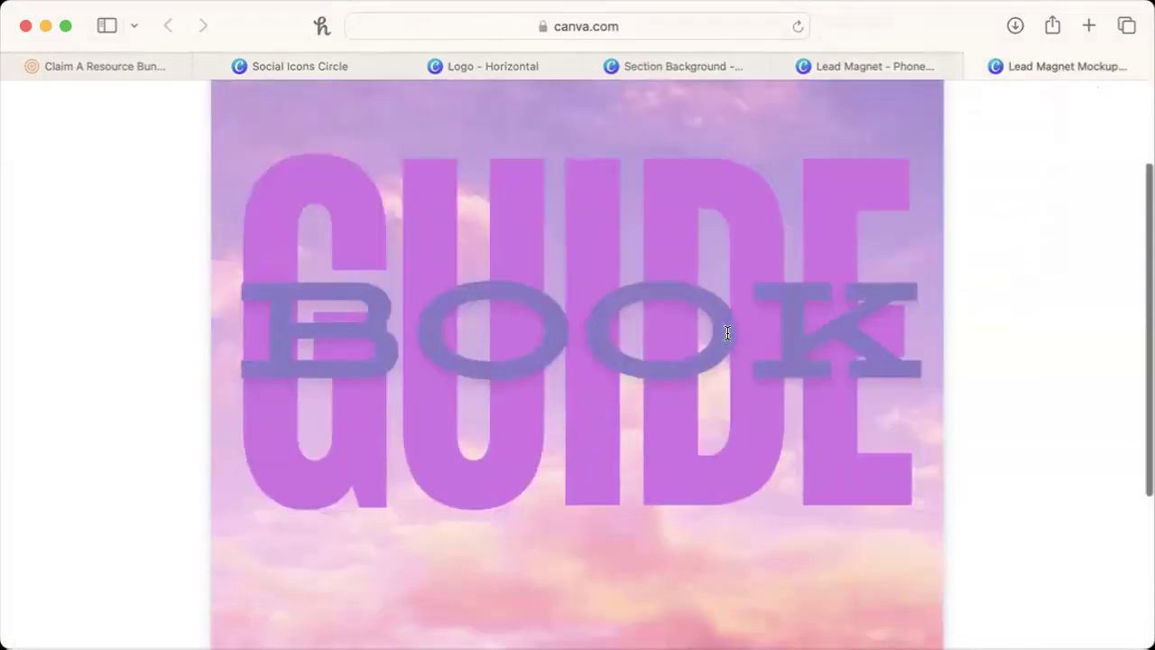
{"action": "scroll", "coordinate": [727, 325], "scroll_direction": "up", "scroll_amount": 6}
{"action": "left_click", "coordinate": [853, 64]}
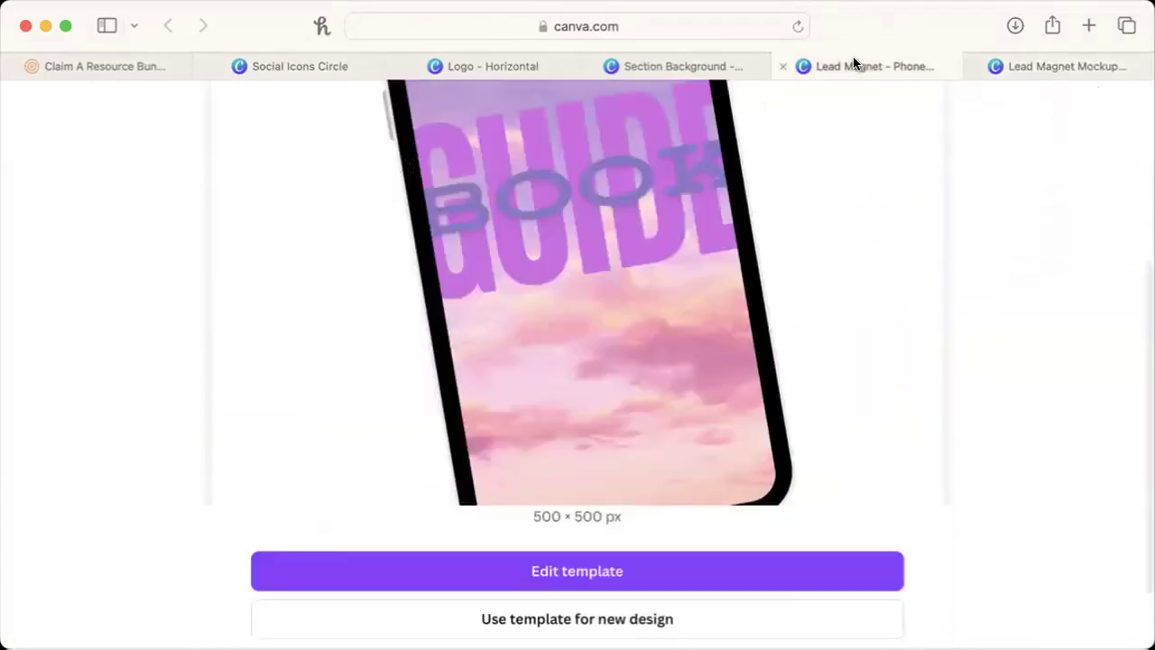
Return to AttractWell, search for "basic footer" and open the second matching Basic Footer custom page for editing.
{"action": "left_click", "coordinate": [131, 63]}
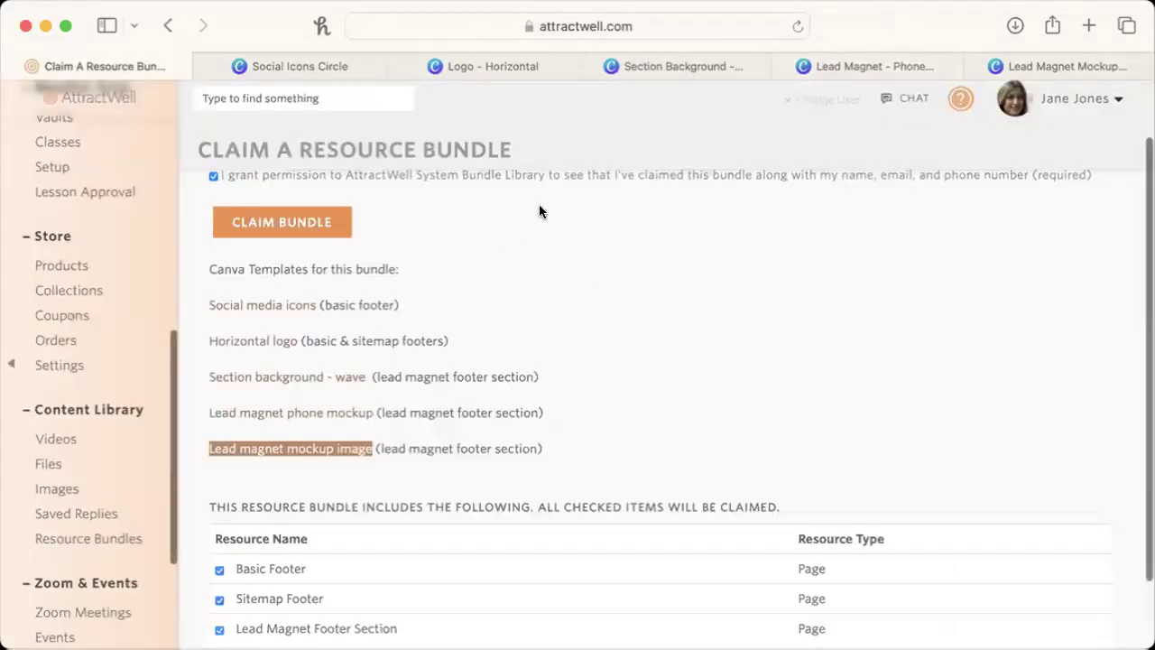
{"action": "scroll", "coordinate": [548, 260], "scroll_direction": "down", "scroll_amount": 2}
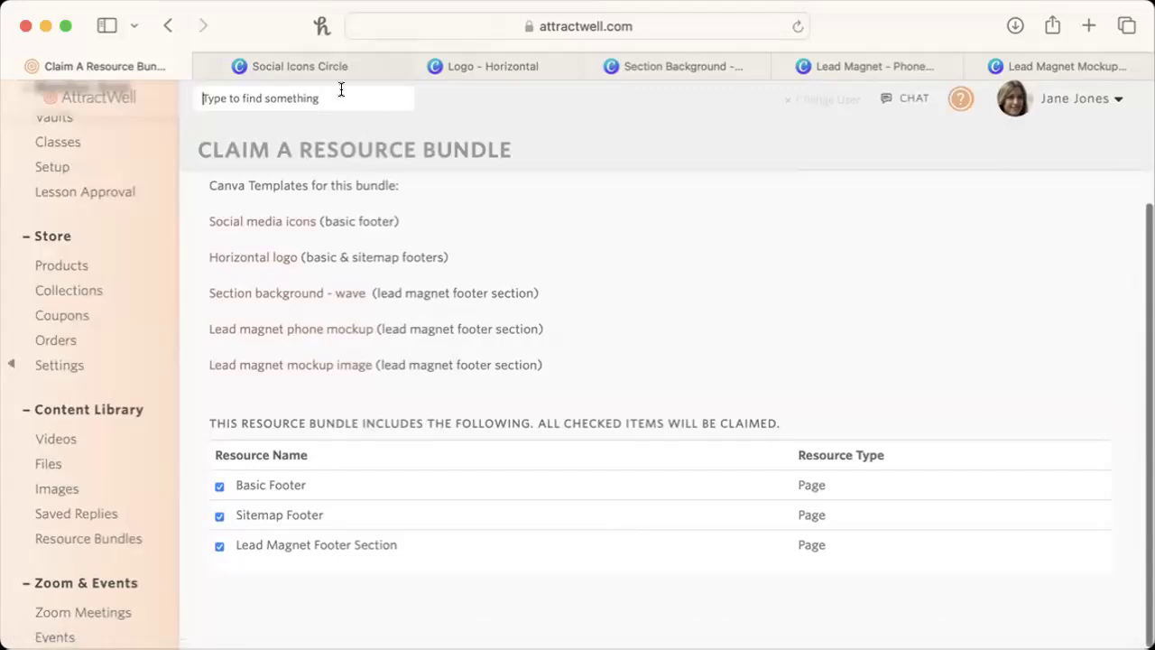
{"action": "type", "text": "basic footer"}
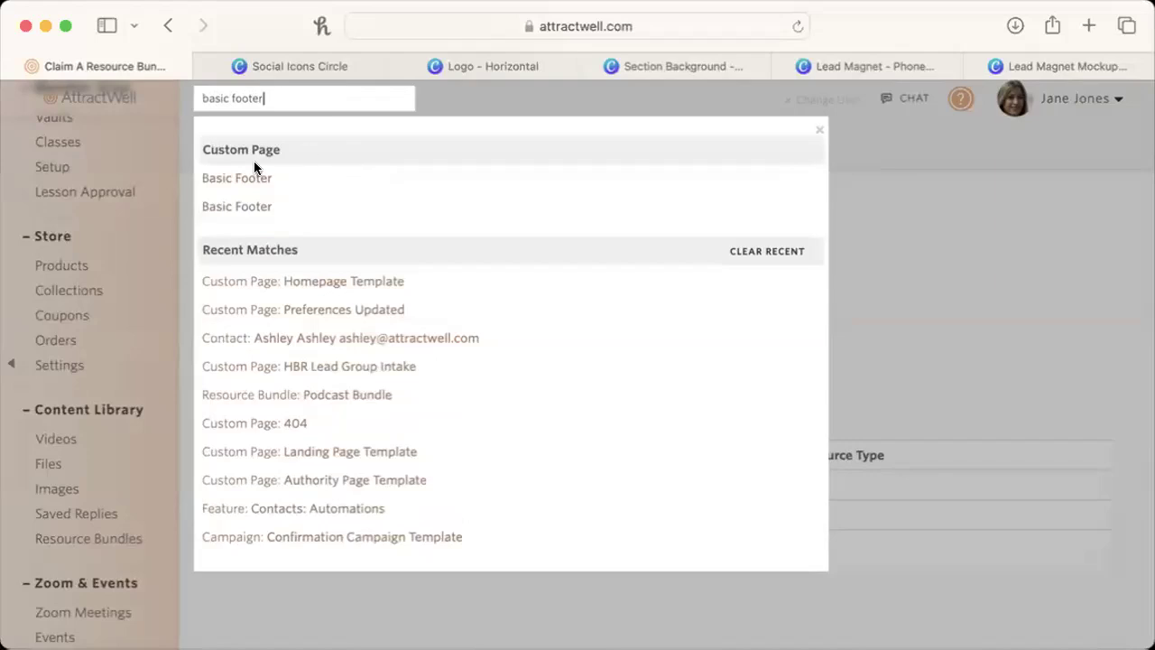
{"action": "left_click", "coordinate": [252, 210]}
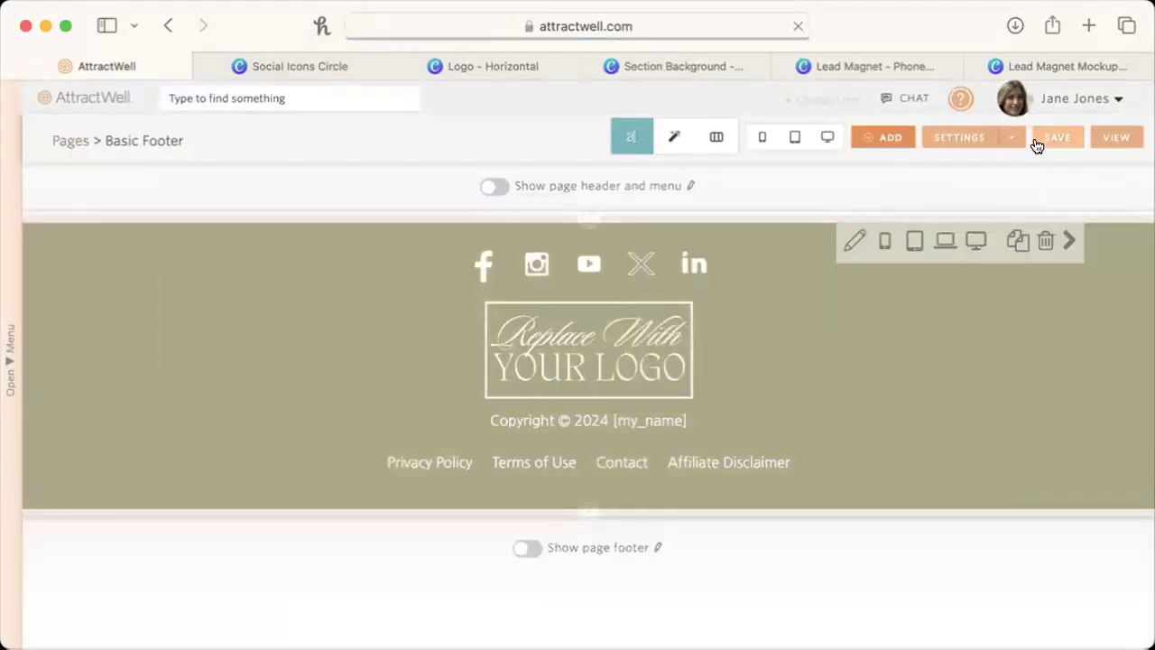
Review the Basic Footer's page settings, including its visibility, header and footer options.
{"action": "left_click", "coordinate": [970, 140]}
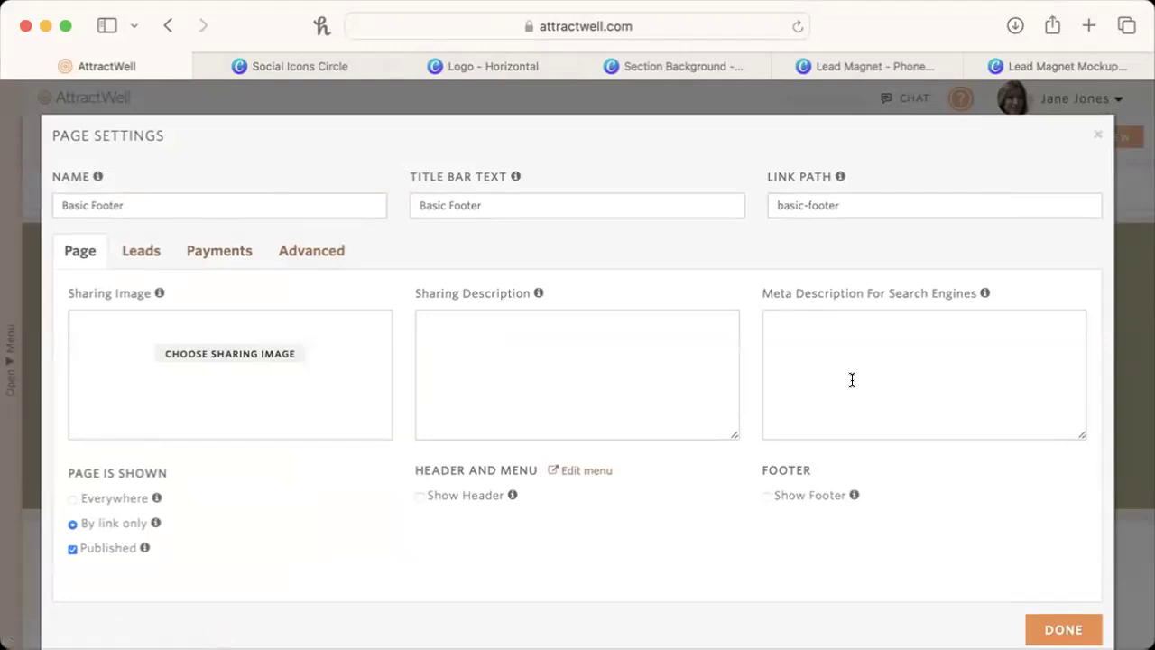
{"action": "scroll", "coordinate": [851, 380], "scroll_direction": "down", "scroll_amount": 1}
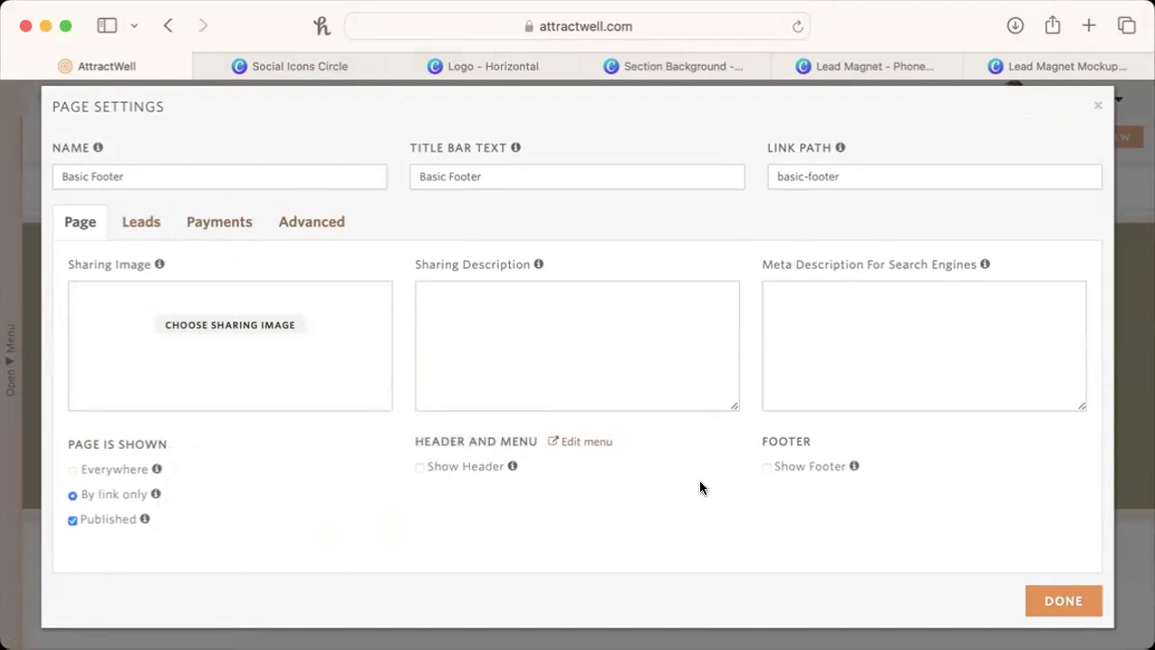
{"action": "left_click", "coordinate": [1065, 603]}
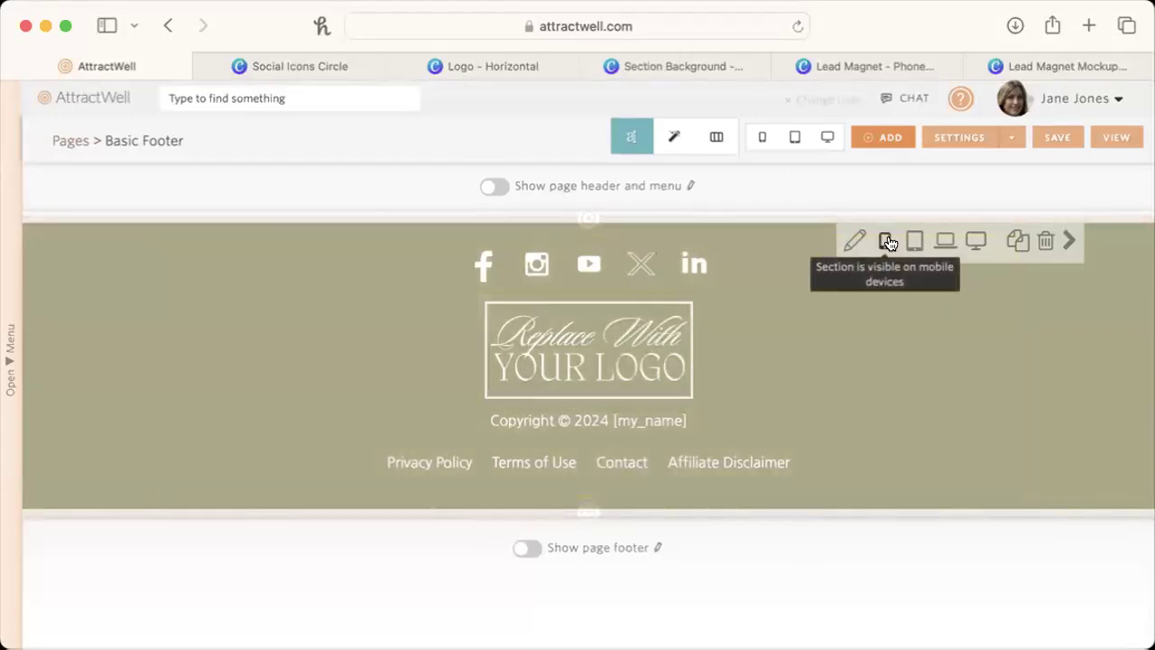
Change the footer section's background to the teal brand color and copy its hex code 007689.
{"action": "left_click", "coordinate": [854, 240]}
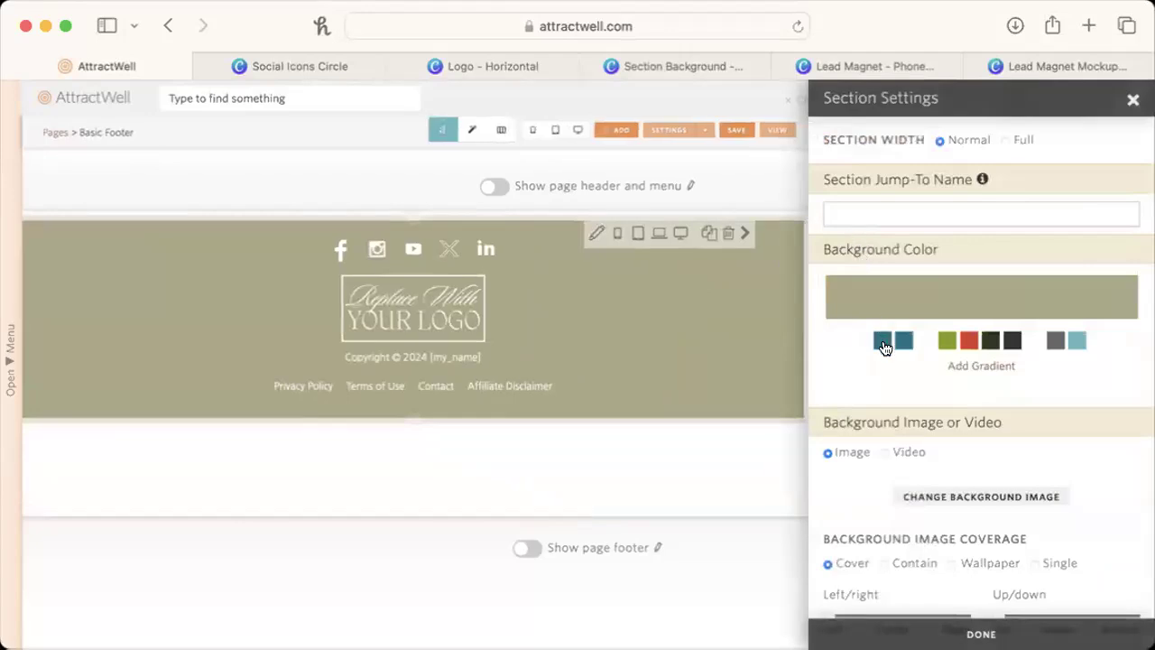
{"action": "left_click", "coordinate": [900, 343]}
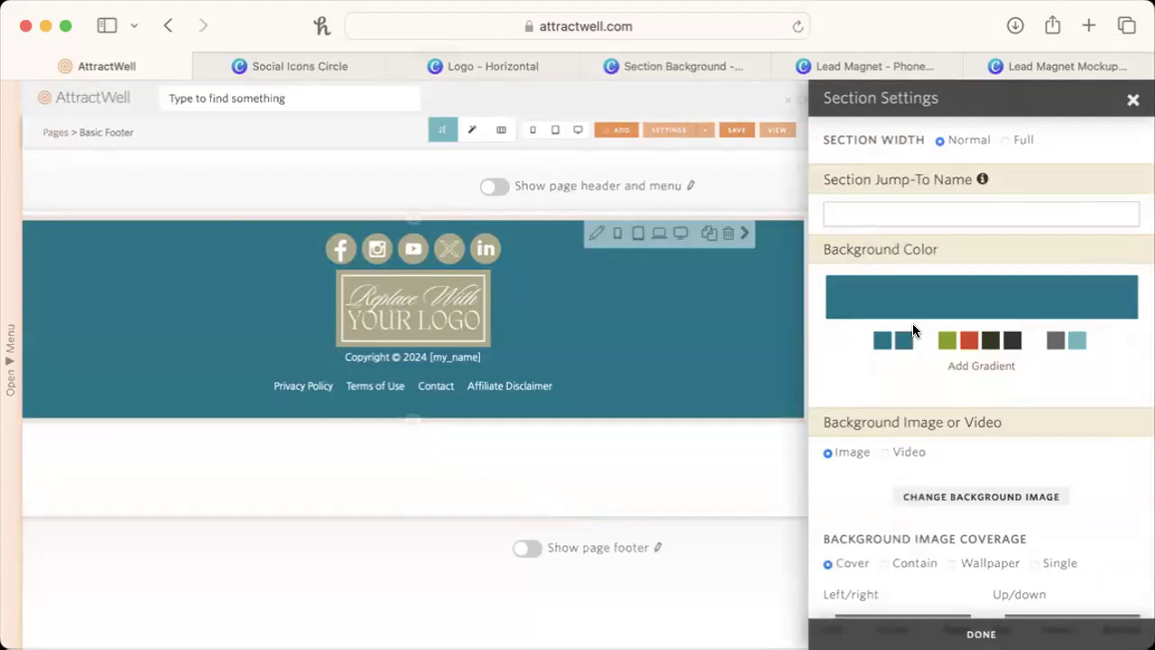
{"action": "left_click", "coordinate": [933, 305]}
{"action": "left_click", "coordinate": [993, 505]}
{"action": "left_click", "coordinate": [873, 368]}
{"action": "key", "text": "super+c"}
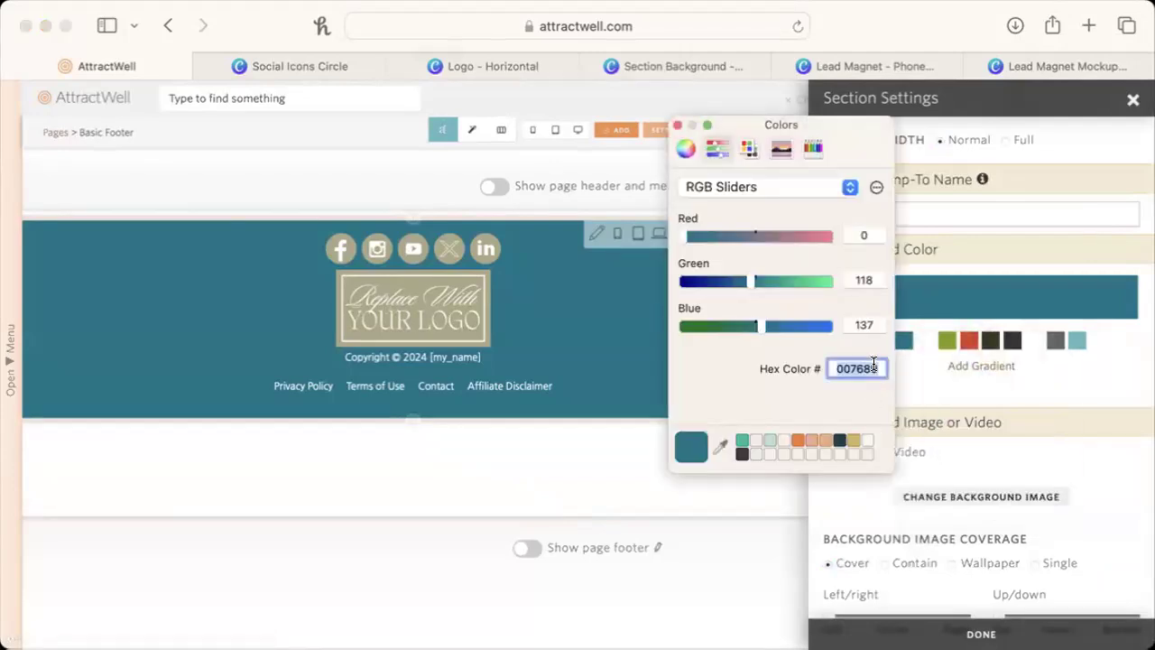
{"action": "left_click", "coordinate": [677, 125]}
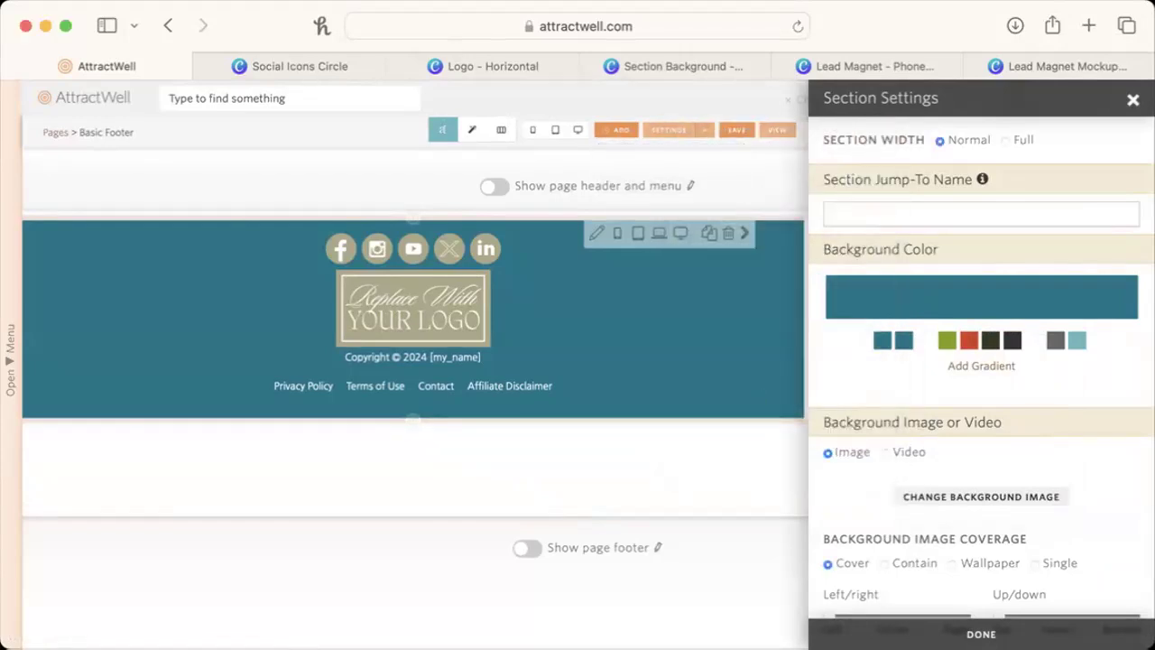
{"action": "left_click", "coordinate": [1133, 99]}
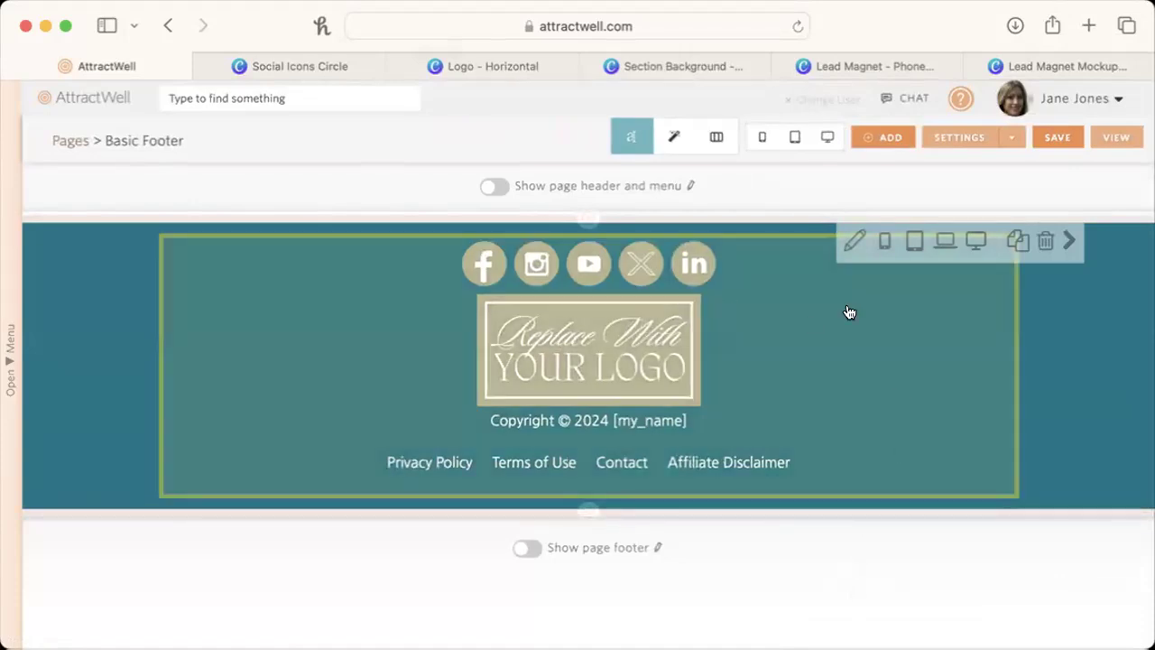
Examine the footer section's brand color swatches and locate Colors & Fonts in the site navigation.
{"action": "left_click", "coordinate": [851, 242]}
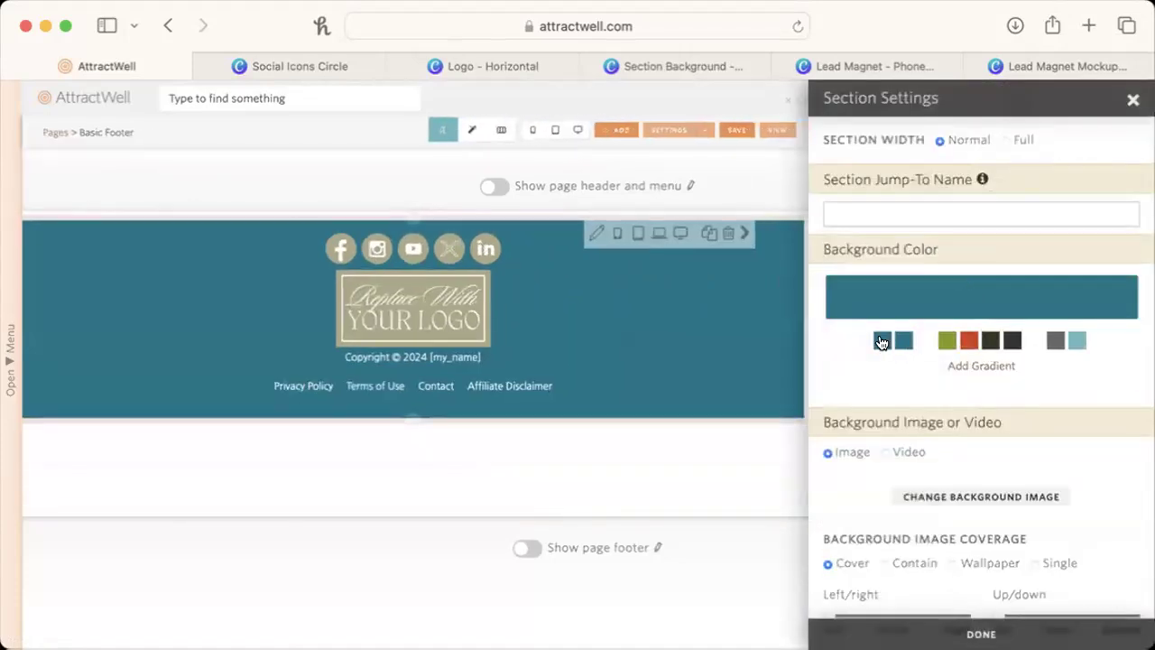
{"action": "left_click", "coordinate": [11, 361]}
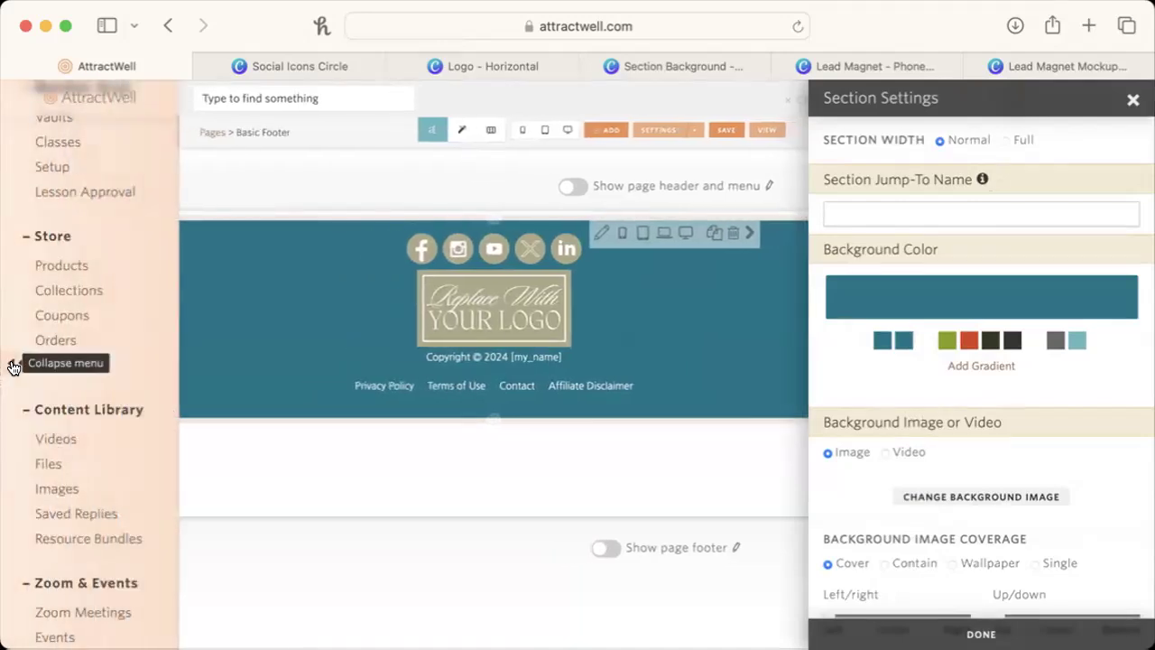
{"action": "scroll", "coordinate": [108, 497], "scroll_direction": "up", "scroll_amount": 5}
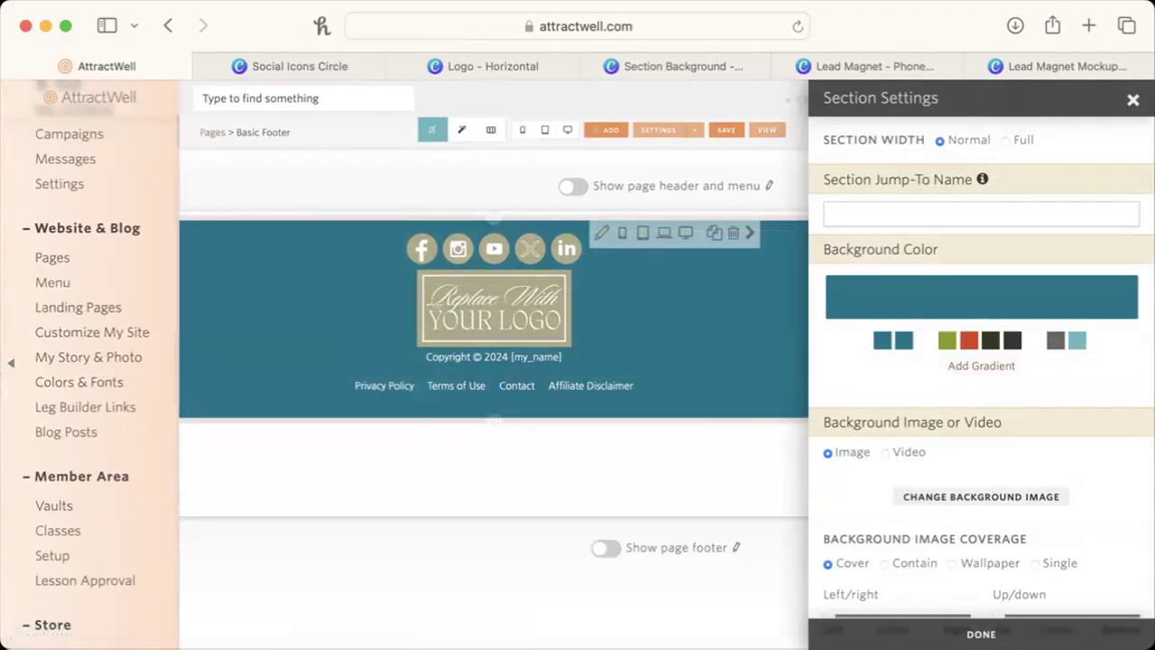
{"action": "left_click", "coordinate": [982, 634]}
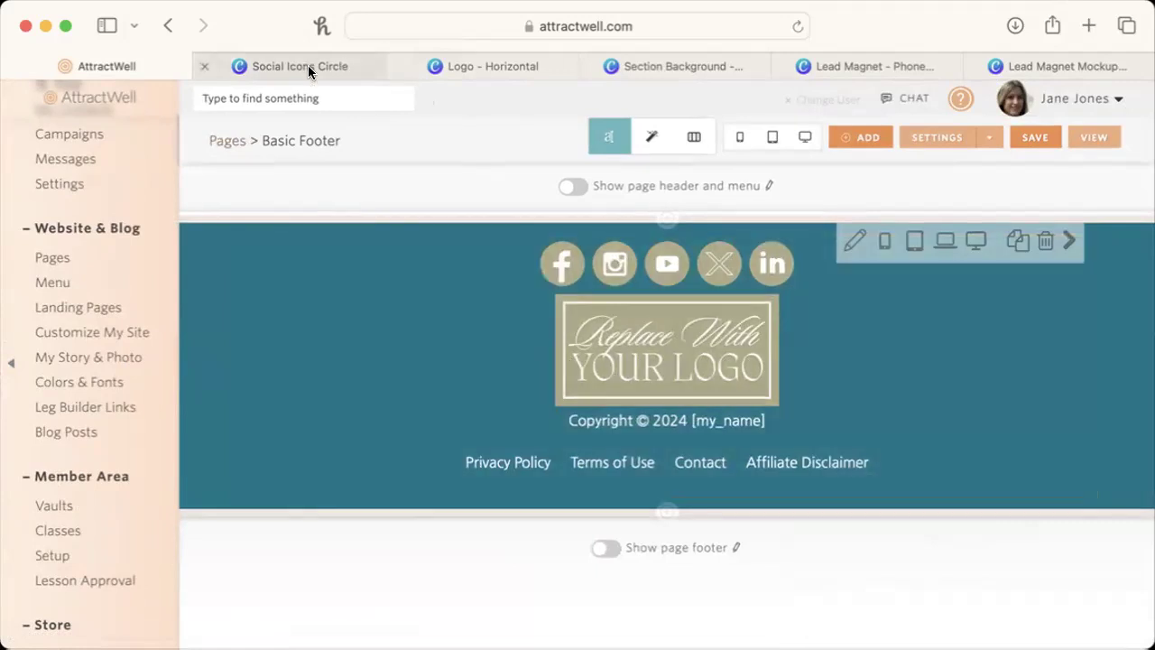
Switch to Canva's Social Icons Circle template and use it to create a new design.
{"action": "left_click", "coordinate": [308, 70]}
{"action": "scroll", "coordinate": [781, 484], "scroll_direction": "down", "scroll_amount": 5}
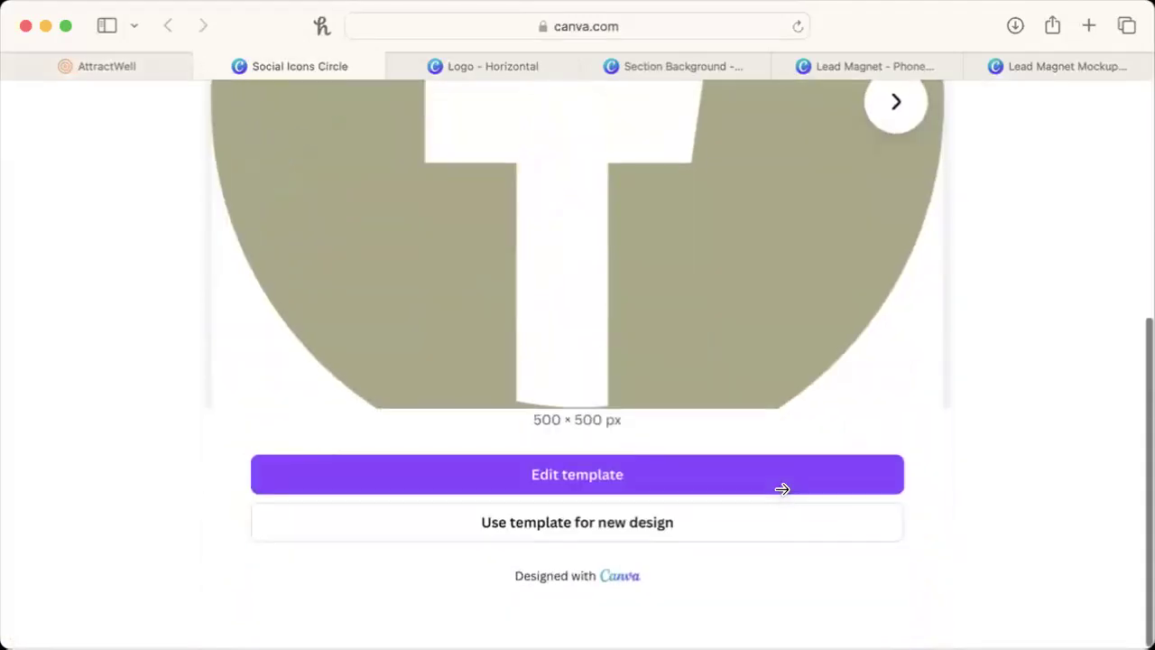
{"action": "left_click", "coordinate": [610, 531]}
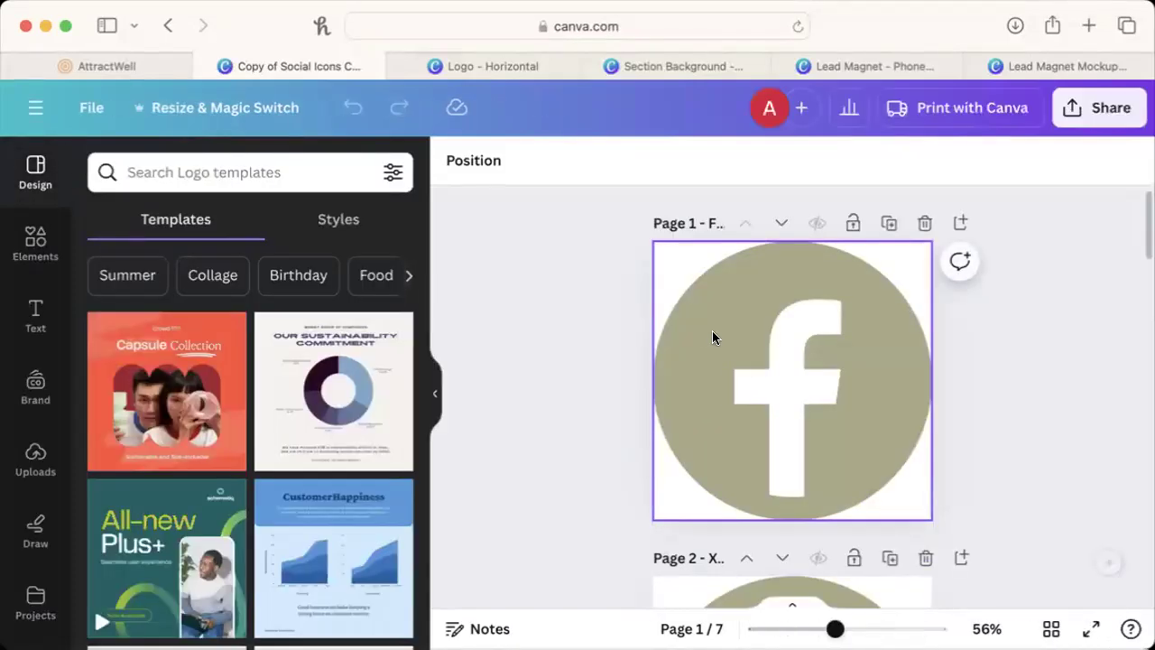
Recolor the Facebook icon's circle on page 1 with the copied hex color 007689.
{"action": "left_click", "coordinate": [713, 332]}
{"action": "left_click", "coordinate": [635, 160]}
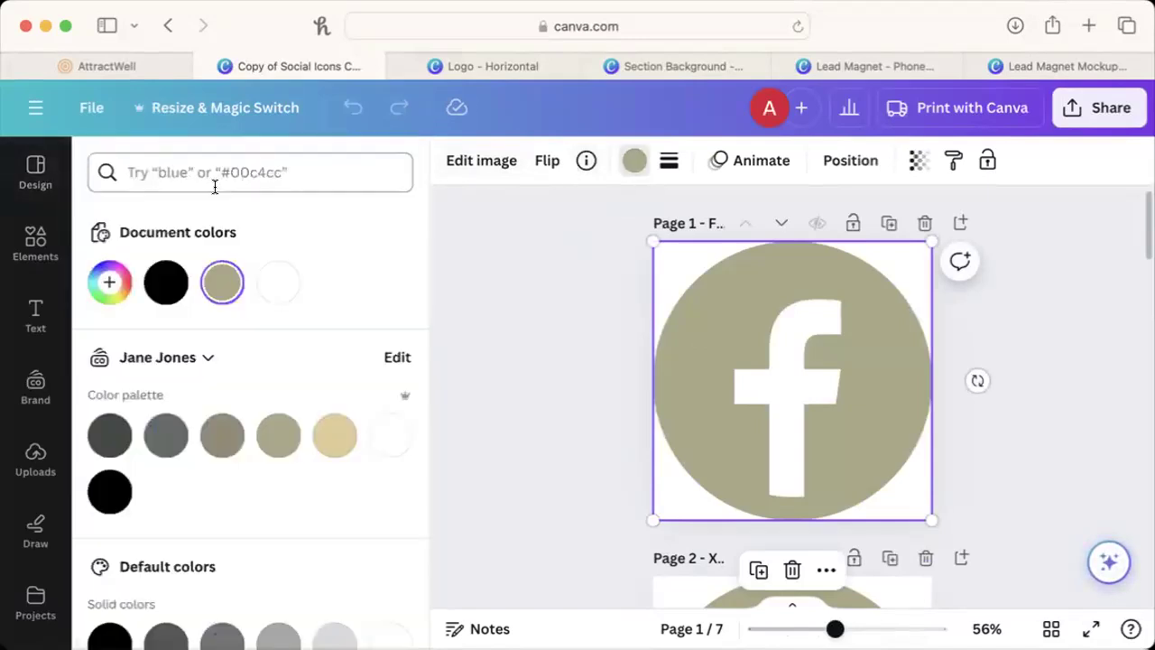
{"action": "left_click", "coordinate": [294, 169]}
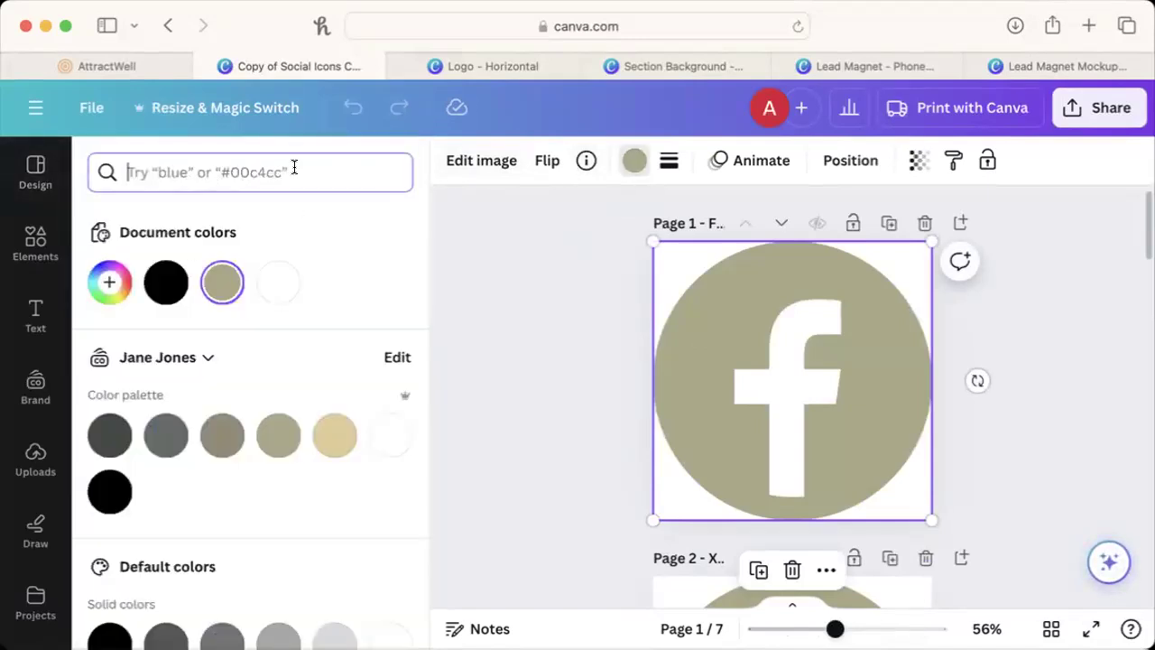
{"action": "key", "text": "super+v"}
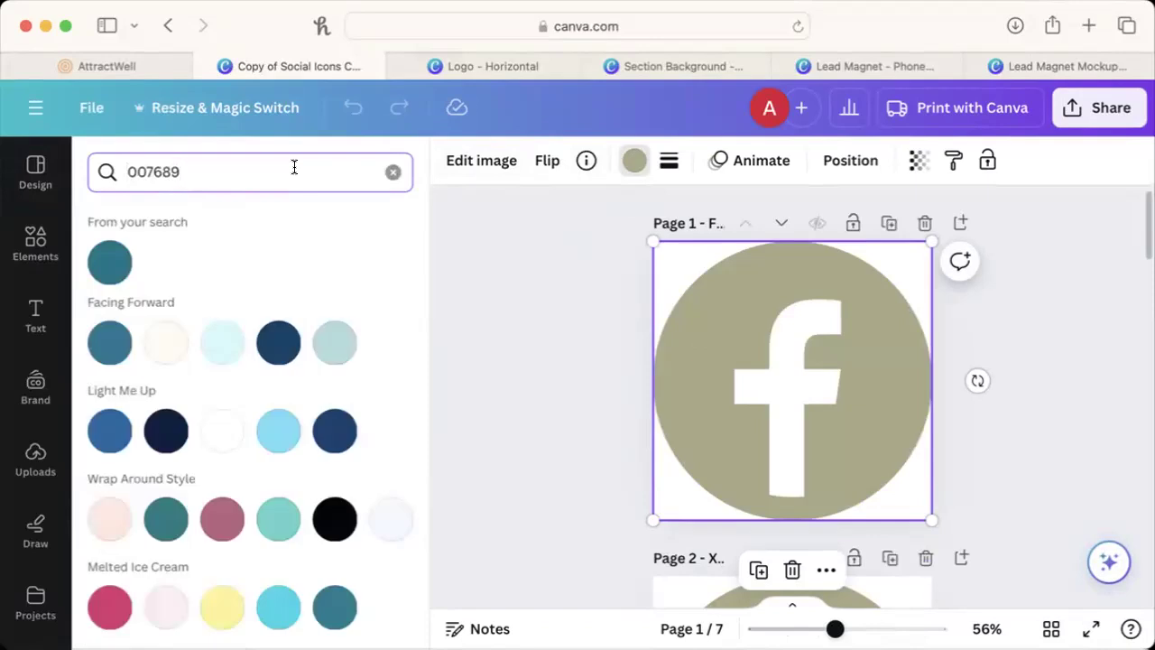
{"action": "left_click", "coordinate": [105, 262]}
{"action": "scroll", "coordinate": [528, 585], "scroll_direction": "down", "scroll_amount": 5}
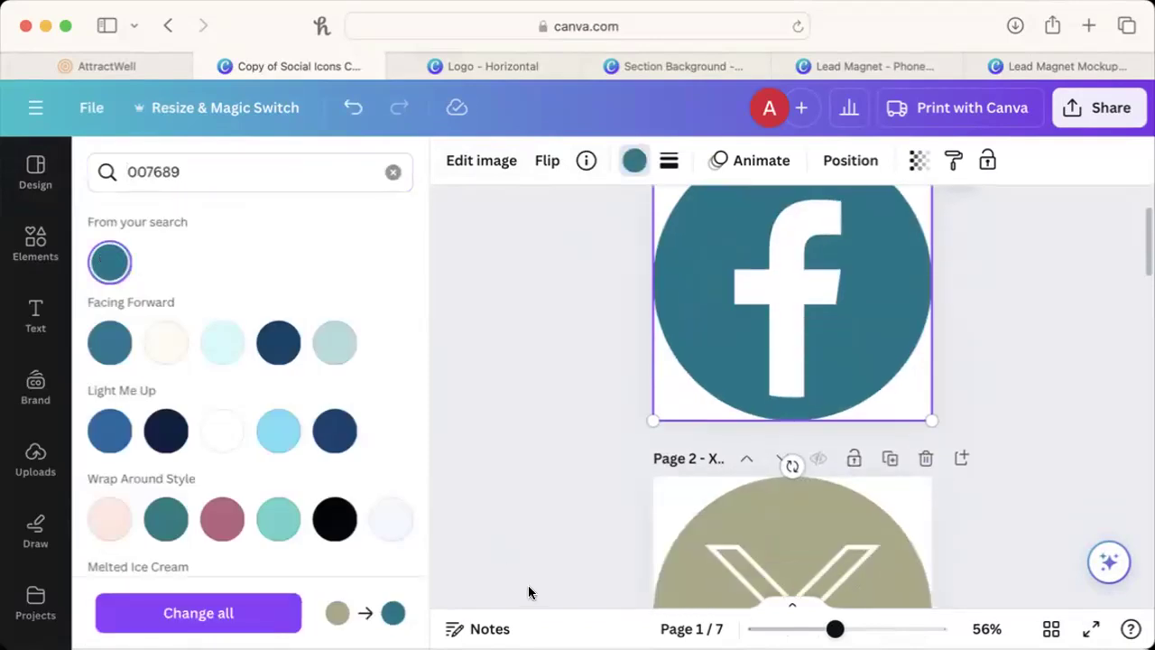
Apply the olive-to-teal 007689 color change to the social icons on every page of the design.
{"action": "left_click", "coordinate": [187, 612]}
{"action": "scroll", "coordinate": [524, 504], "scroll_direction": "down", "scroll_amount": 15}
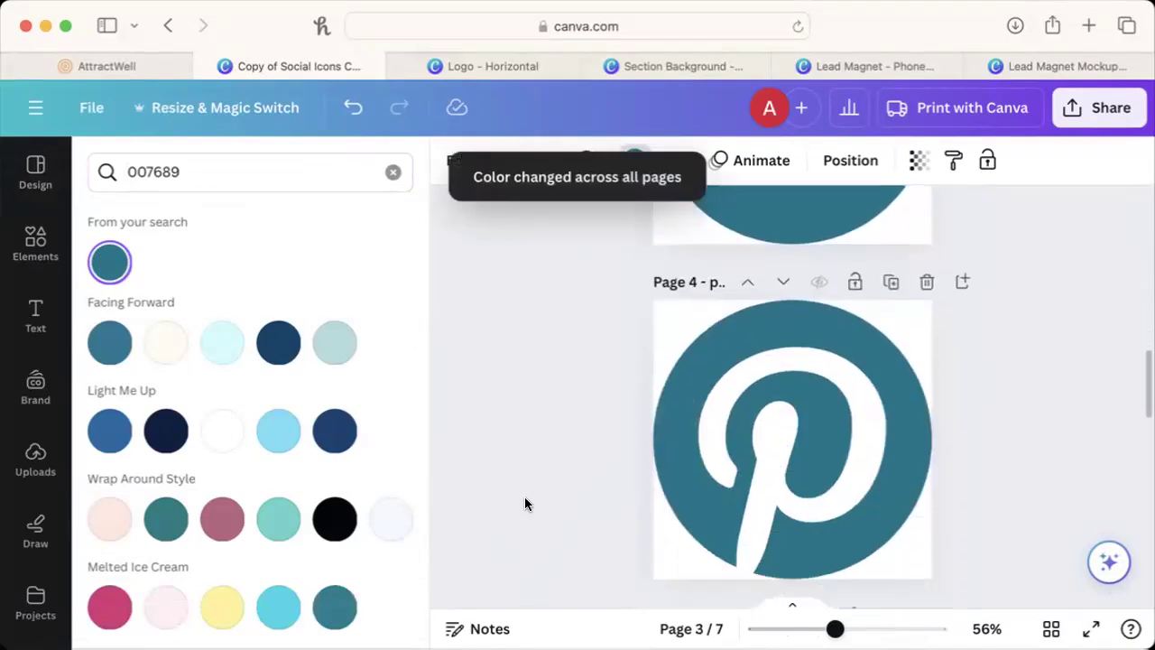
{"action": "scroll", "coordinate": [524, 505], "scroll_direction": "up", "scroll_amount": 20}
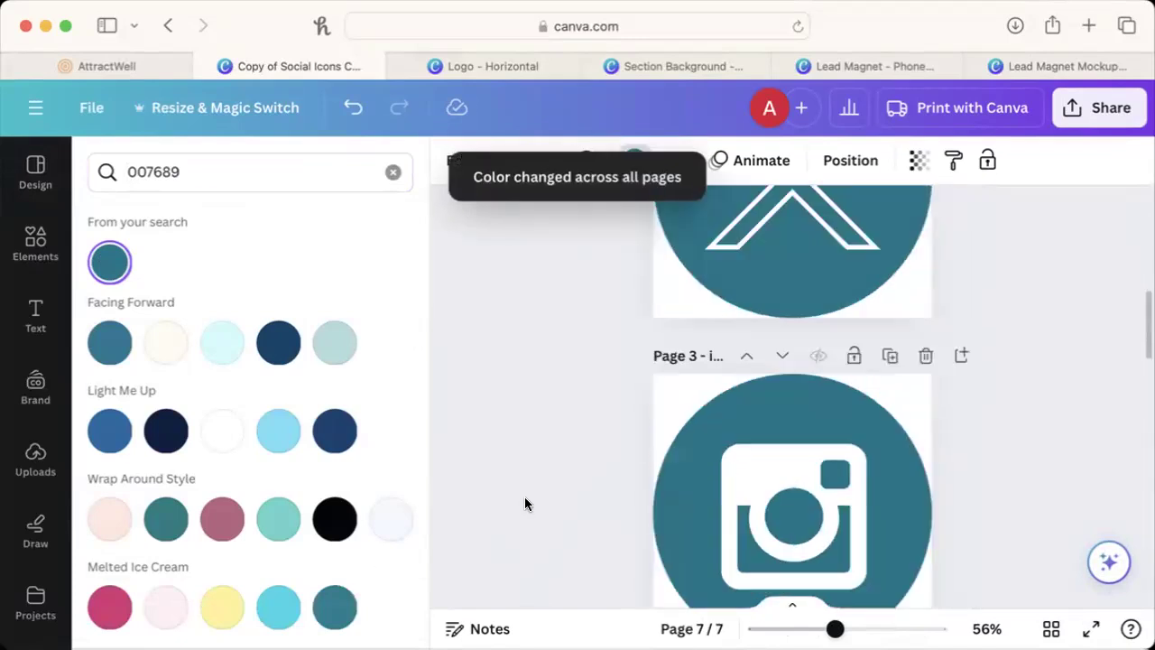
{"action": "left_click", "coordinate": [1098, 107]}
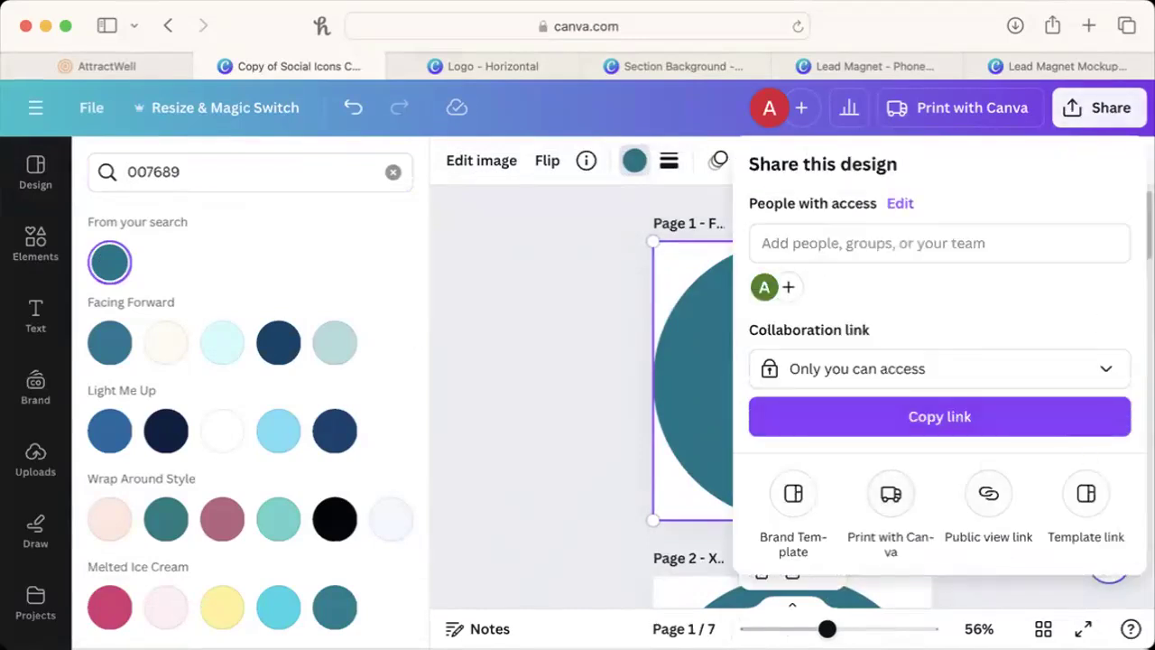
{"action": "left_click", "coordinate": [529, 337]}
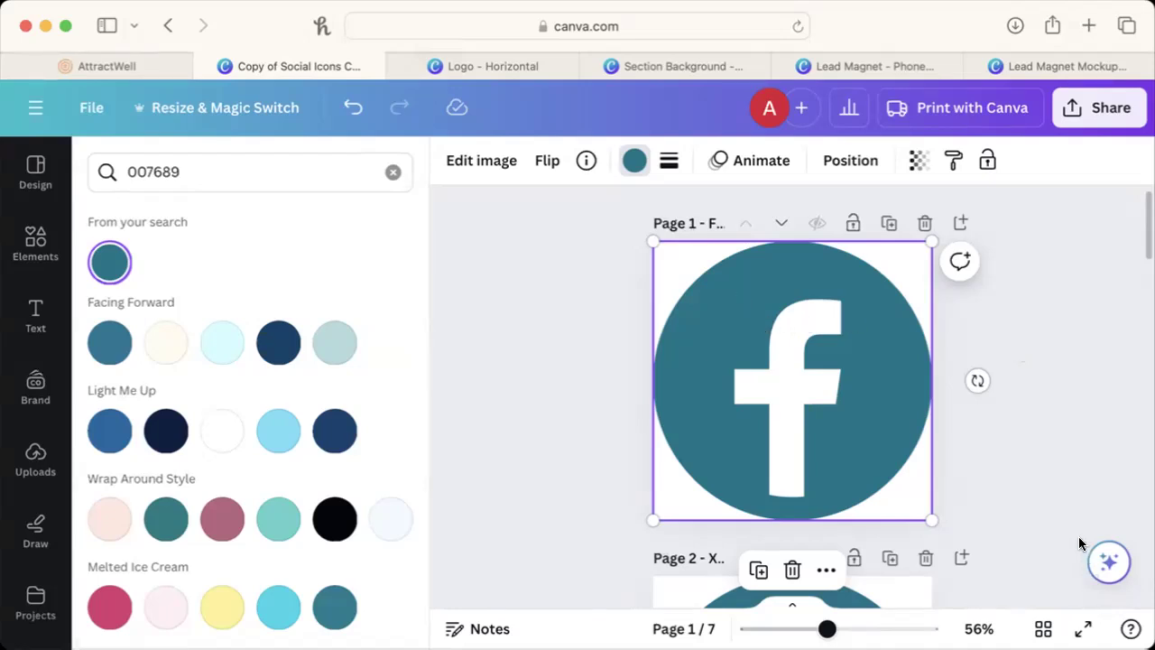
{"action": "scroll", "coordinate": [1077, 514], "scroll_direction": "down", "scroll_amount": 5}
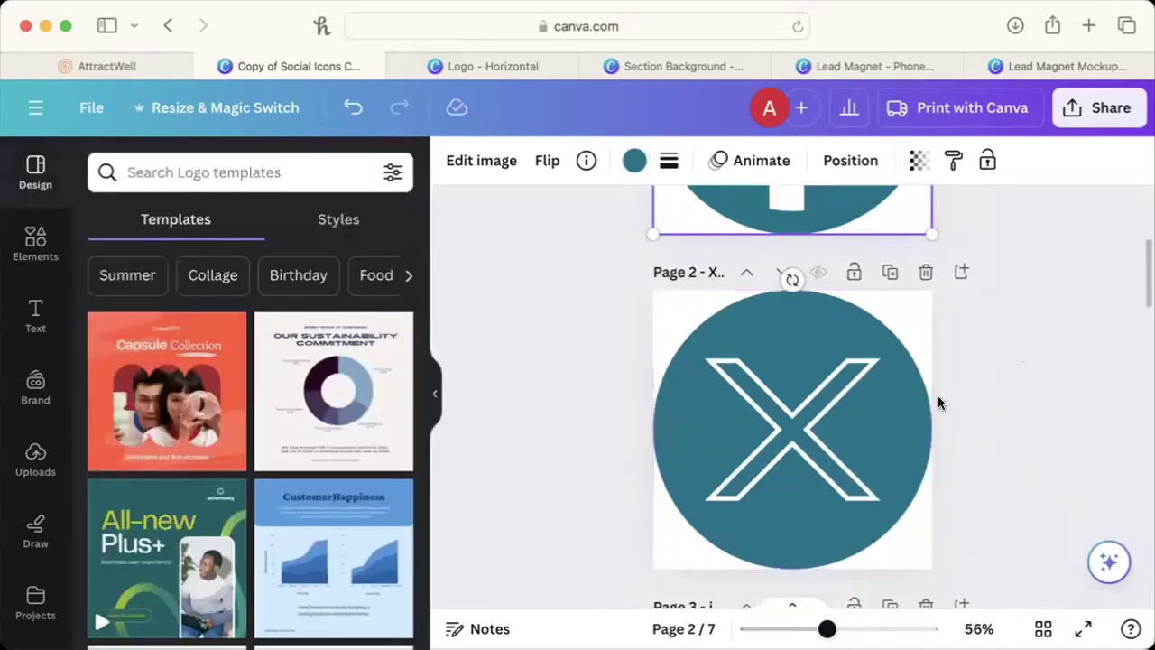
{"action": "scroll", "coordinate": [647, 268], "scroll_direction": "up", "scroll_amount": 5}
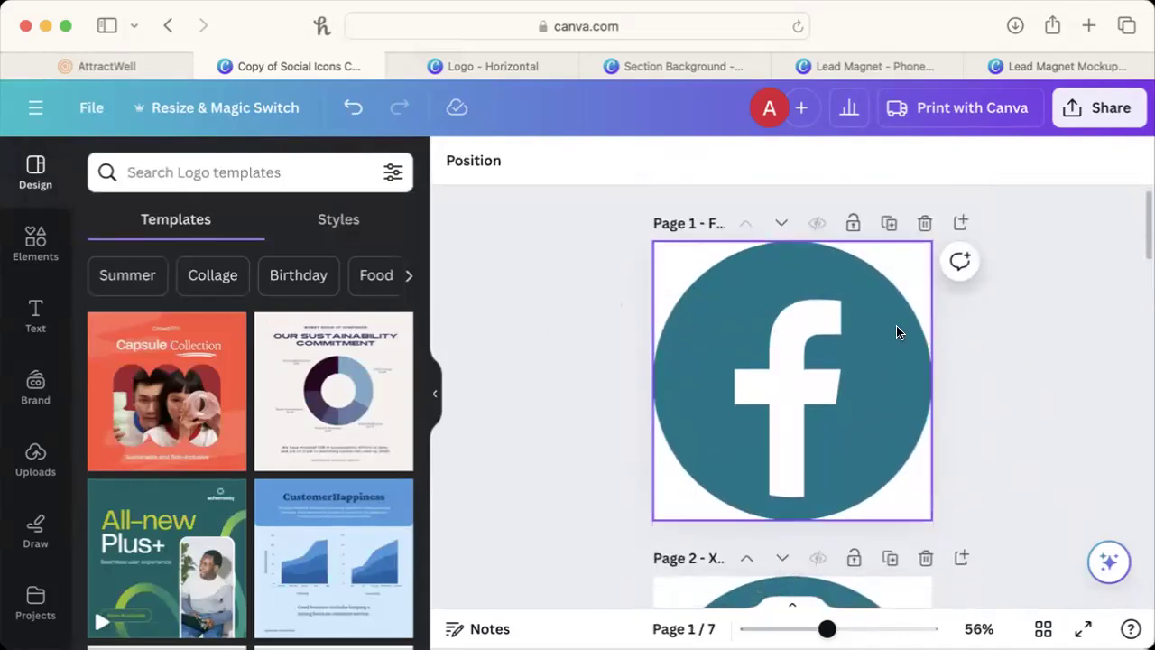
{"action": "left_click", "coordinate": [151, 59]}
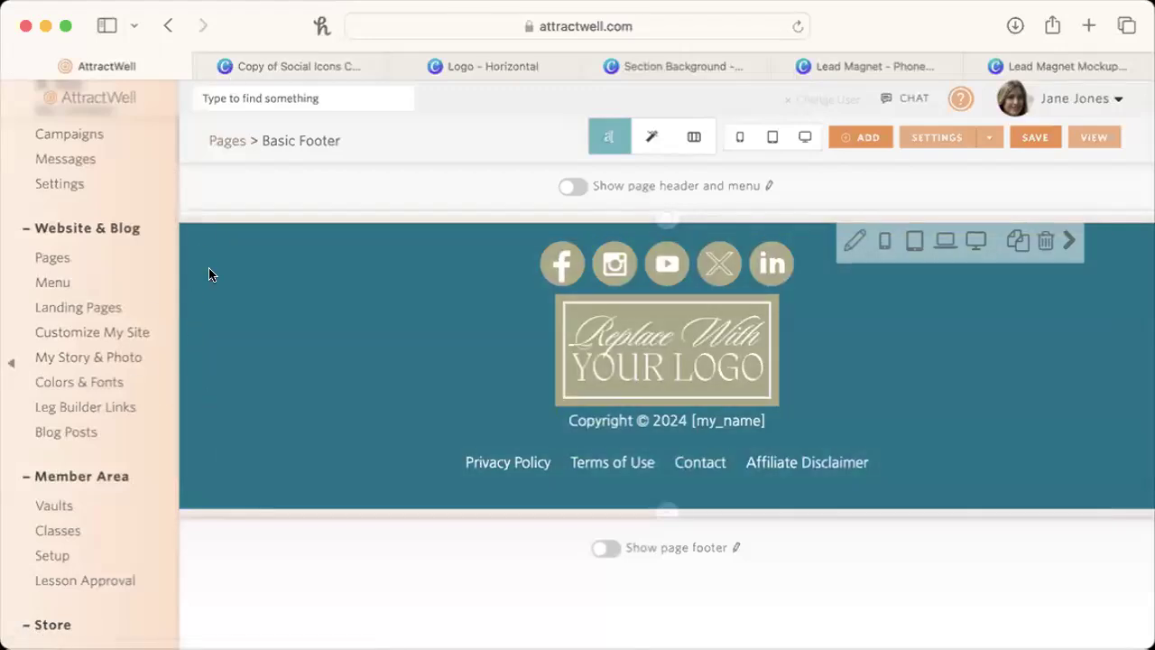
{"action": "left_click", "coordinate": [266, 71]}
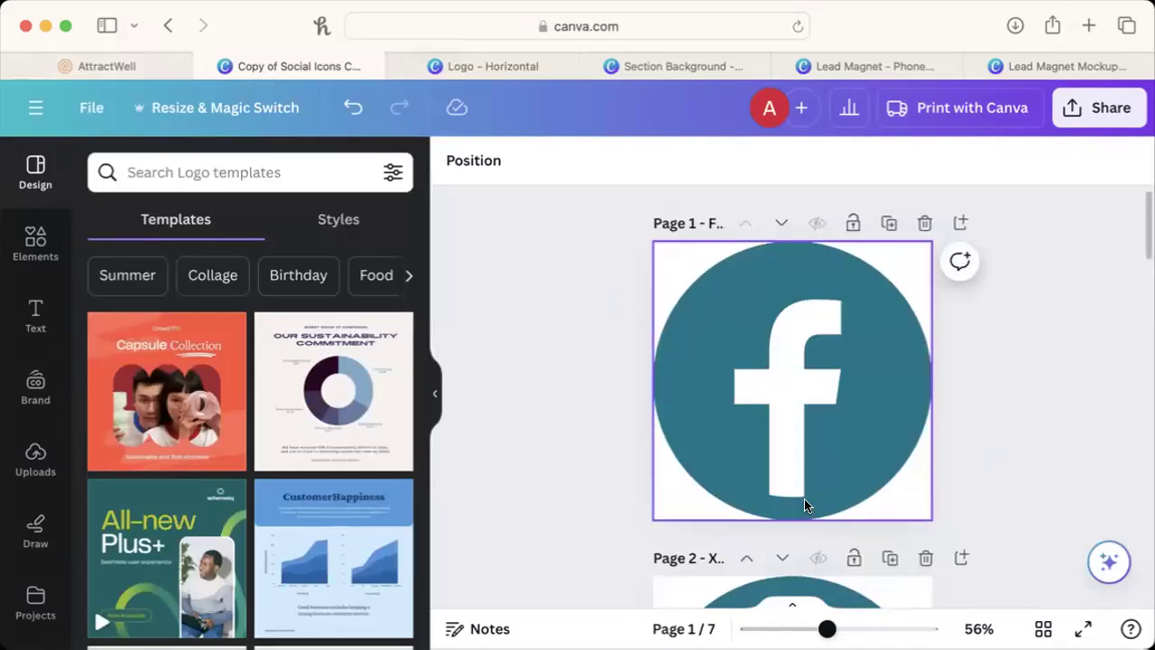
Download the recolored social icons as PNG files with a transparent background at 500 × 500 px.
{"action": "left_click", "coordinate": [1097, 107]}
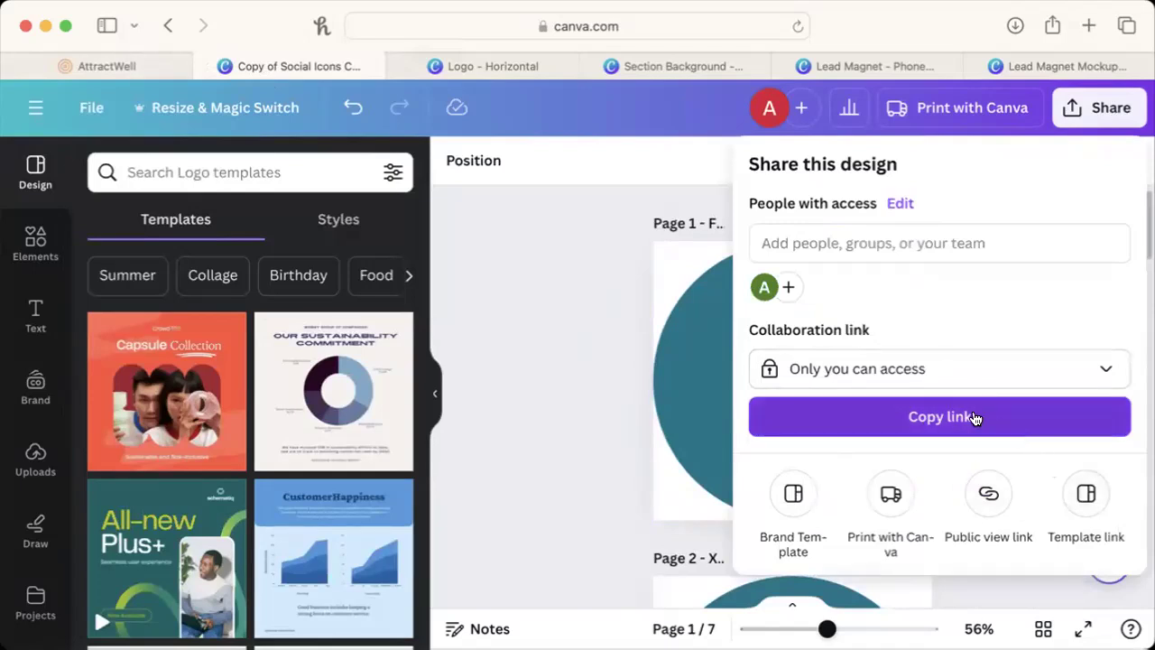
{"action": "scroll", "coordinate": [966, 414], "scroll_direction": "down", "scroll_amount": 3}
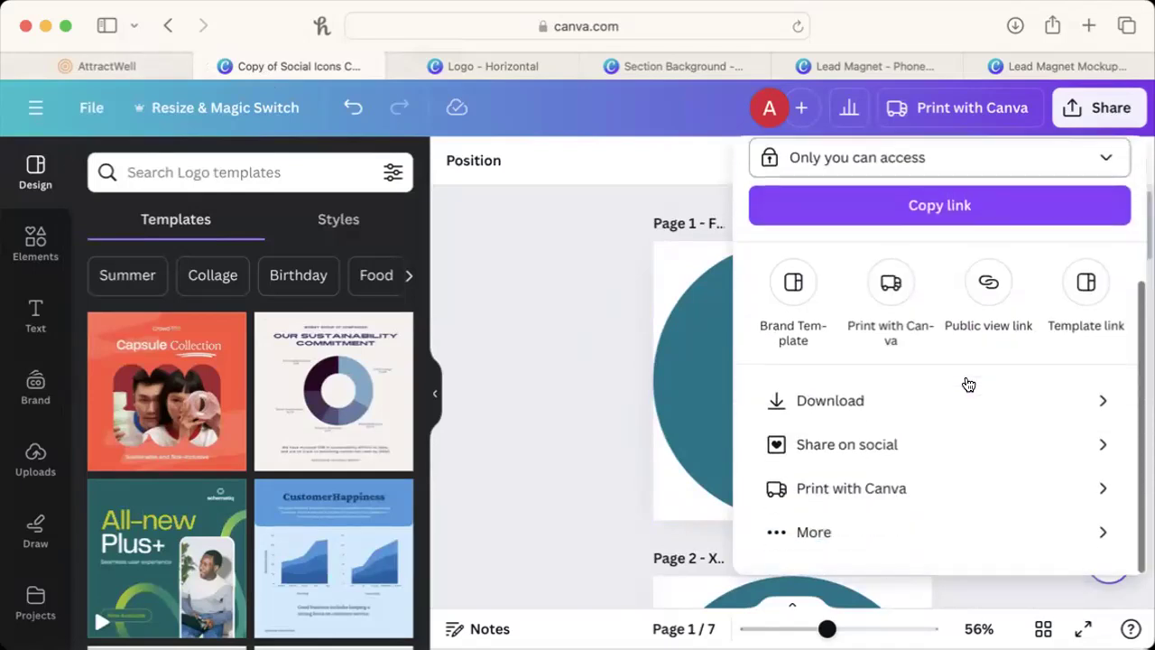
{"action": "left_click", "coordinate": [951, 394]}
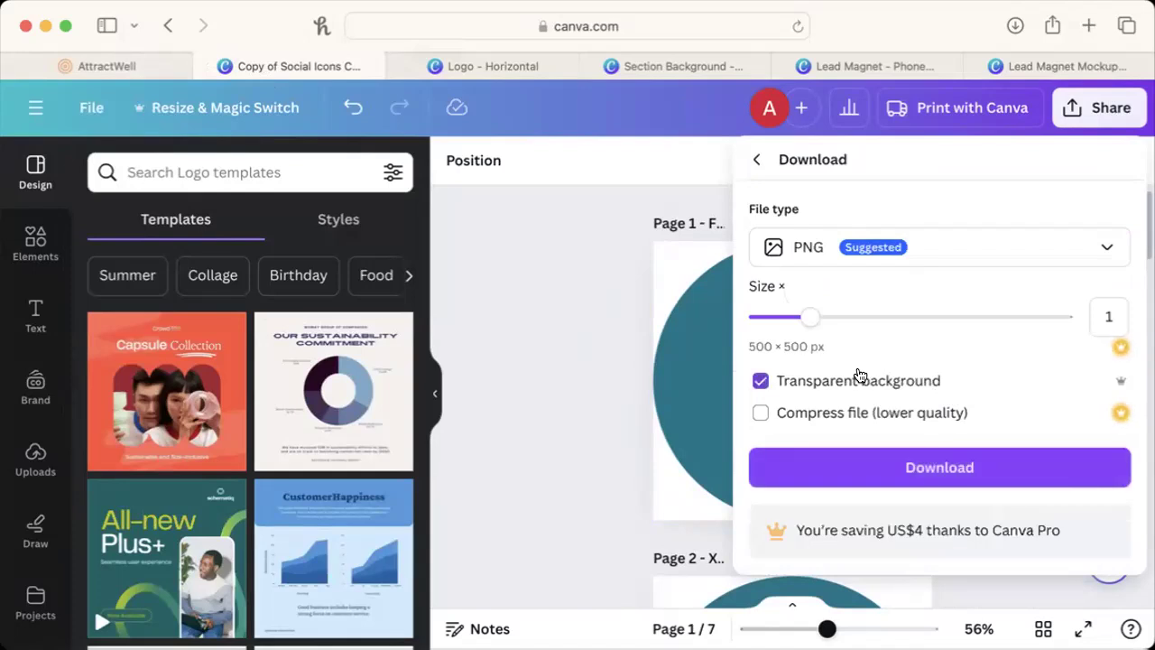
{"action": "left_click", "coordinate": [959, 467]}
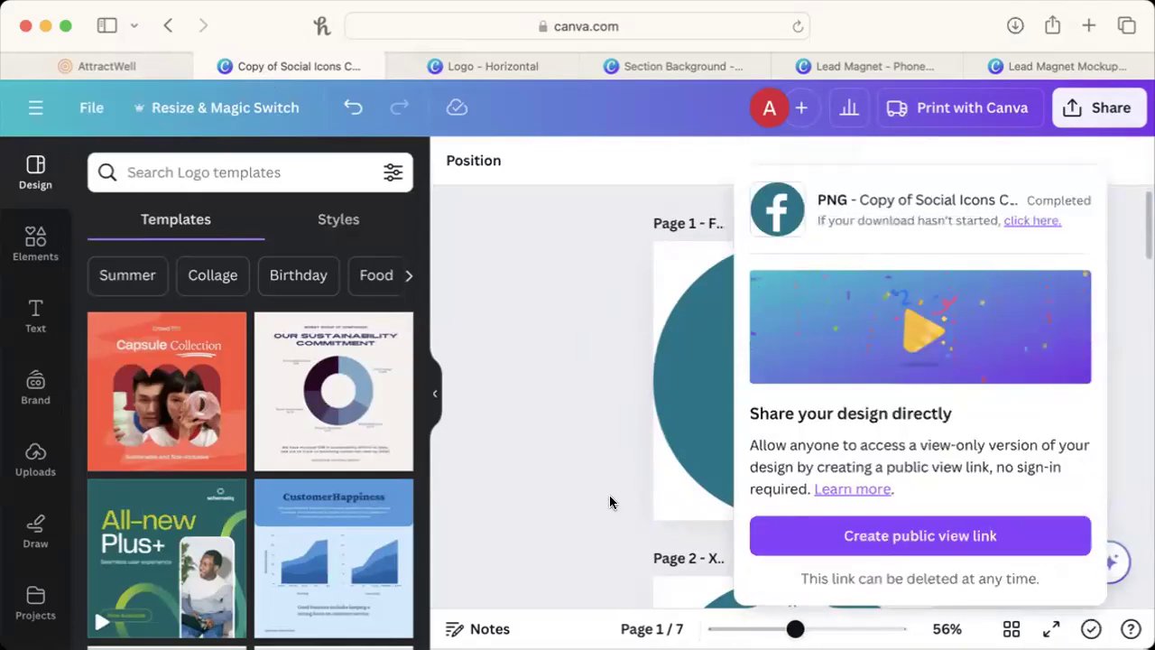
Switch to Canva's Logo - Horizontal template and use it to create a new design.
{"action": "left_click", "coordinate": [120, 63]}
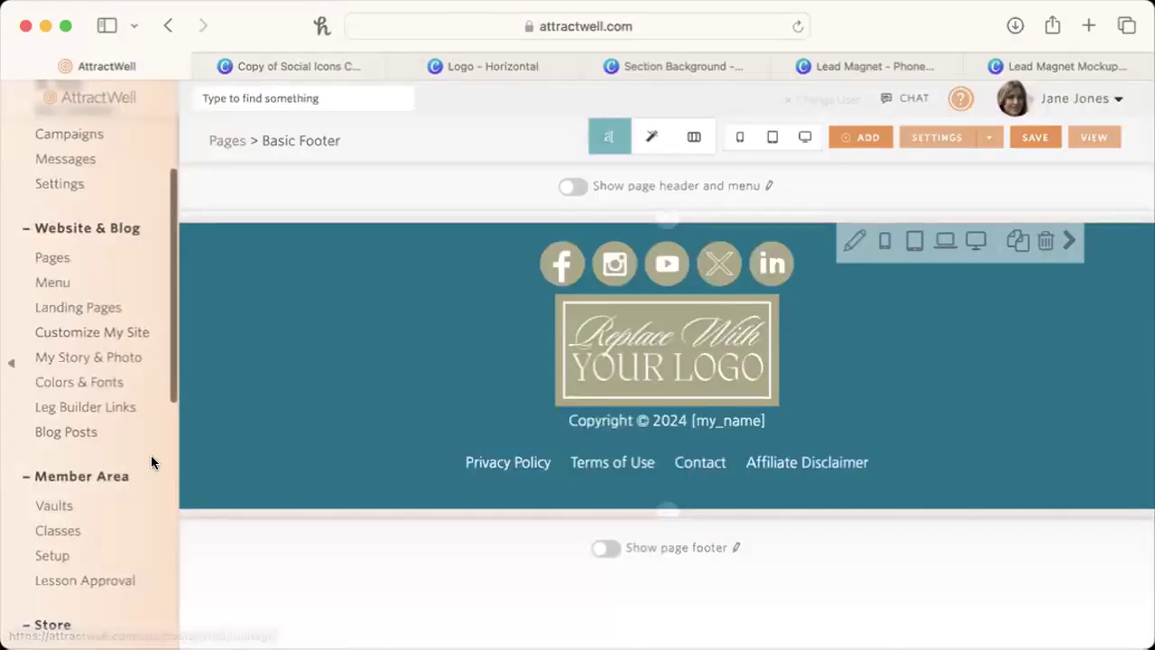
{"action": "left_click", "coordinate": [533, 65]}
{"action": "scroll", "coordinate": [777, 580], "scroll_direction": "down", "scroll_amount": 5}
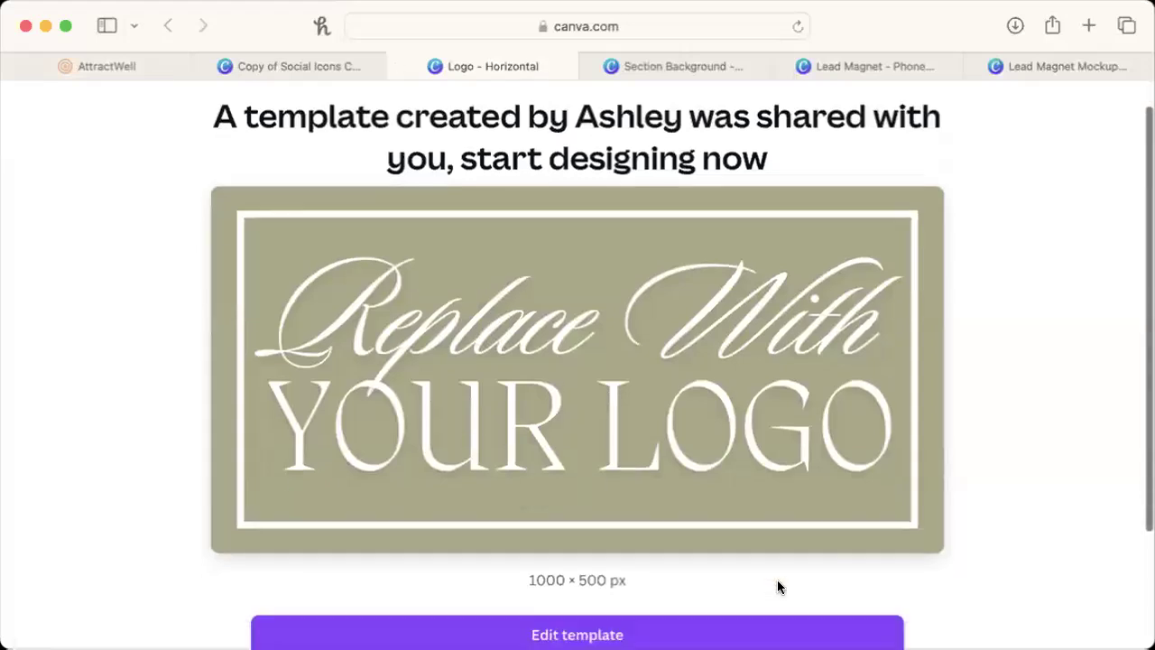
{"action": "left_click", "coordinate": [649, 530]}
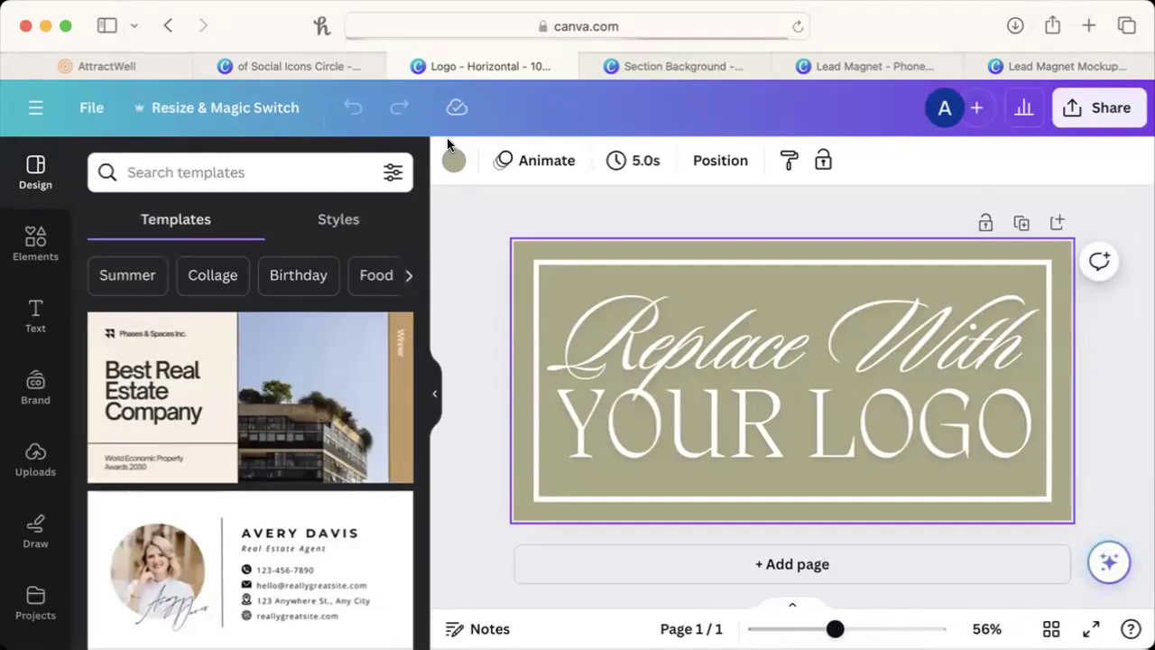
Recolor the logo design's background with the hex color 007689.
{"action": "left_click", "coordinate": [452, 161]}
{"action": "left_click", "coordinate": [275, 183]}
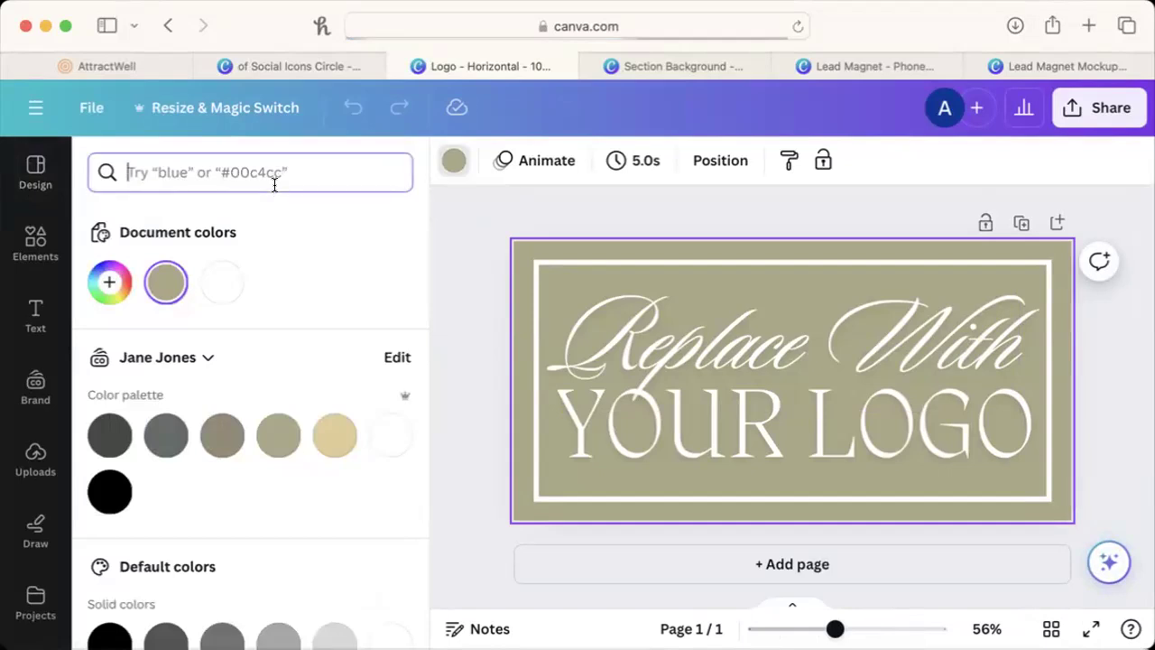
{"action": "type", "text": "007689"}
{"action": "left_click", "coordinate": [121, 263]}
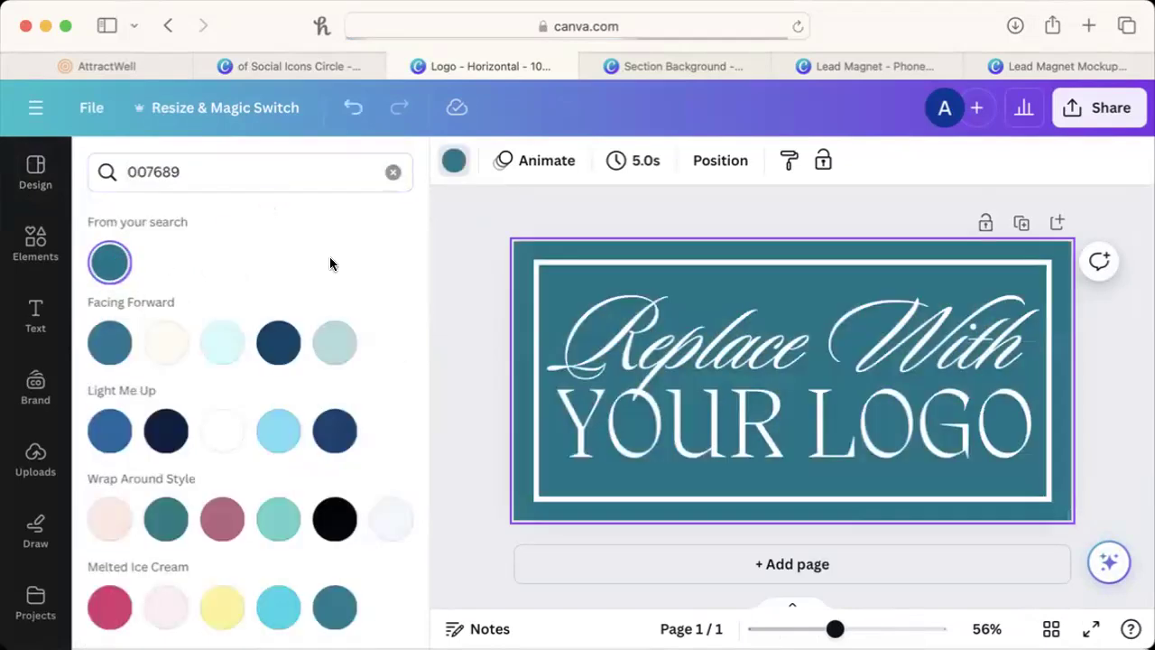
Clear the script text "Replace With" from the logo design.
{"action": "left_click", "coordinate": [589, 354]}
{"action": "left_click", "coordinate": [695, 362]}
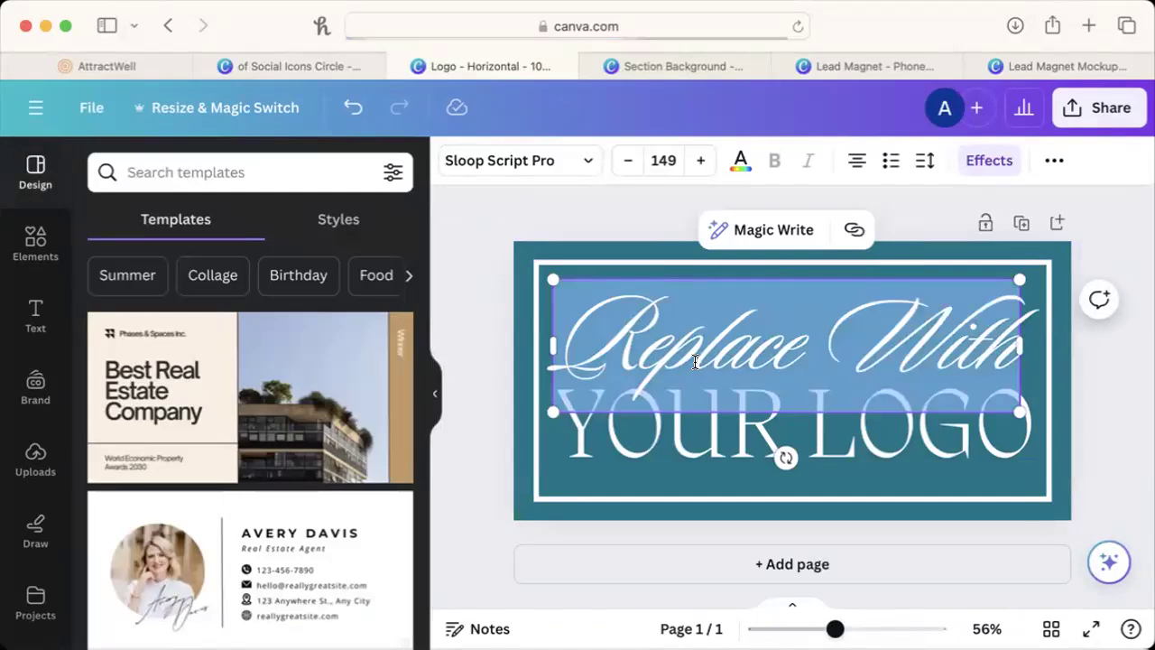
{"action": "type", "text": "Jame"}
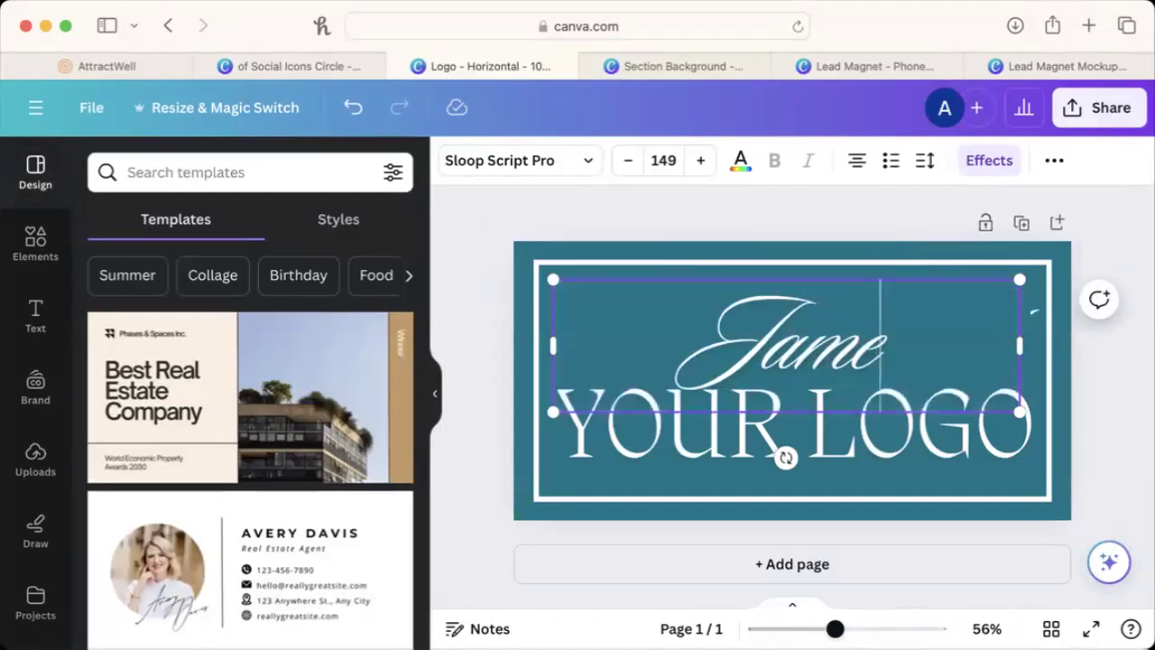
{"action": "key", "text": "BackSpace"}
{"action": "key", "text": "BackSpace"}
{"action": "key", "text": "BackSpace"}
{"action": "key", "text": "BackSpace"}
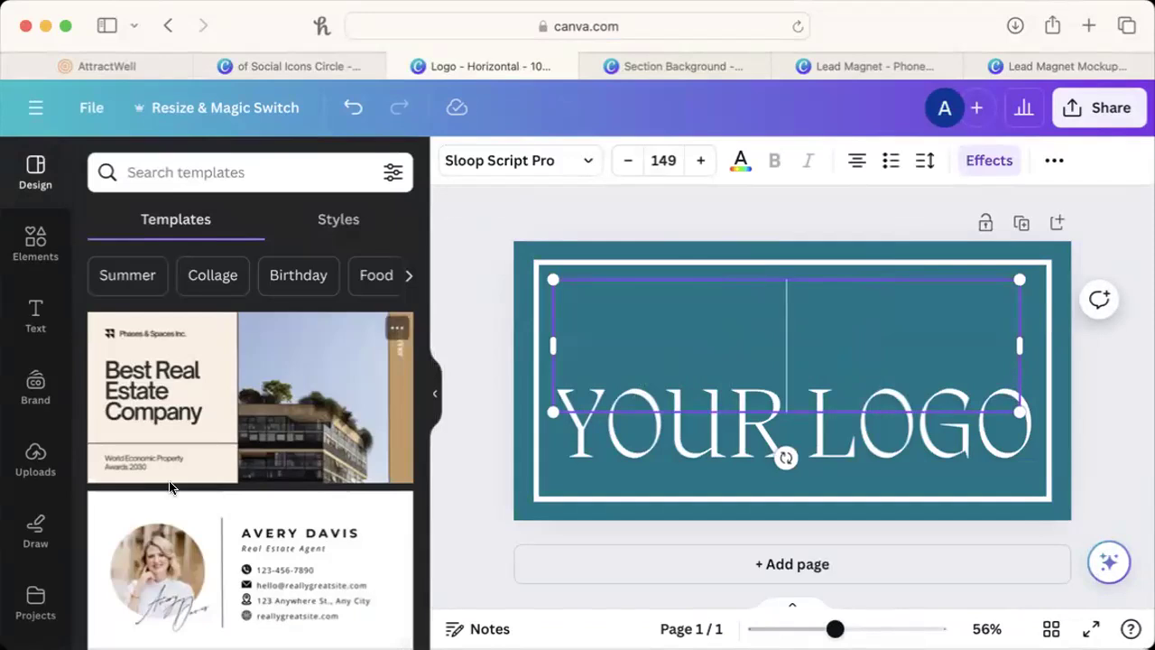
Try placing the horizontal logo from the brand kit on the design, and remove it again.
{"action": "scroll", "coordinate": [30, 498], "scroll_direction": "down", "scroll_amount": 3}
{"action": "left_click", "coordinate": [35, 399]}
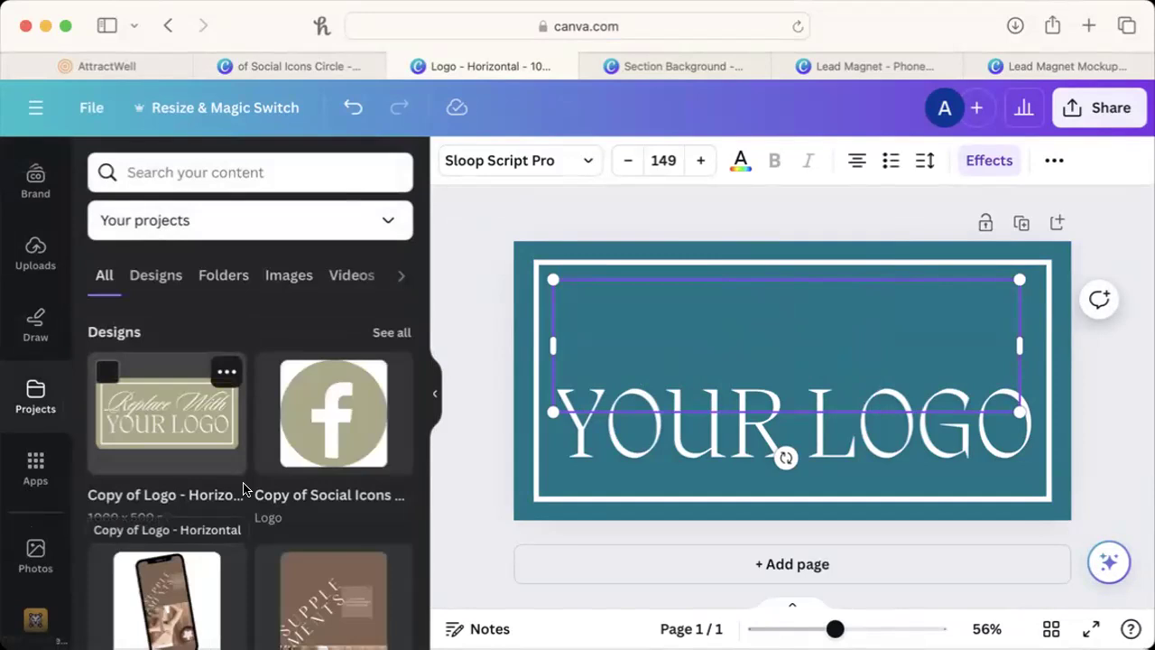
{"action": "scroll", "coordinate": [245, 485], "scroll_direction": "down", "scroll_amount": 2}
{"action": "scroll", "coordinate": [244, 485], "scroll_direction": "up", "scroll_amount": 2}
{"action": "scroll", "coordinate": [25, 315], "scroll_direction": "up", "scroll_amount": 3}
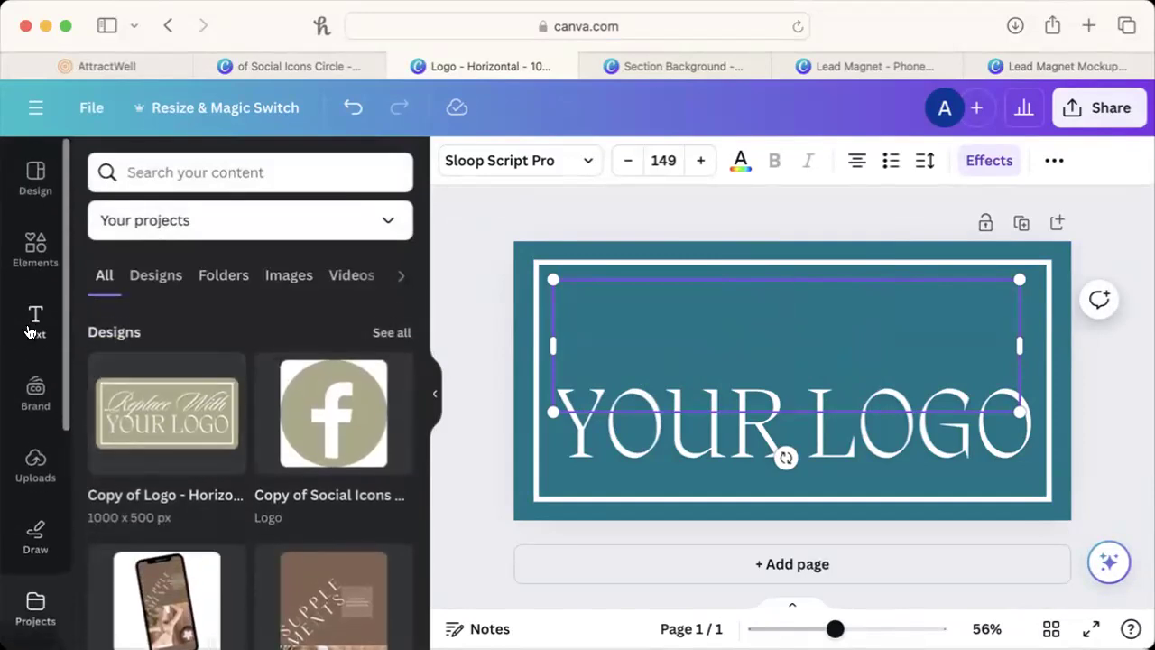
{"action": "left_click", "coordinate": [36, 384]}
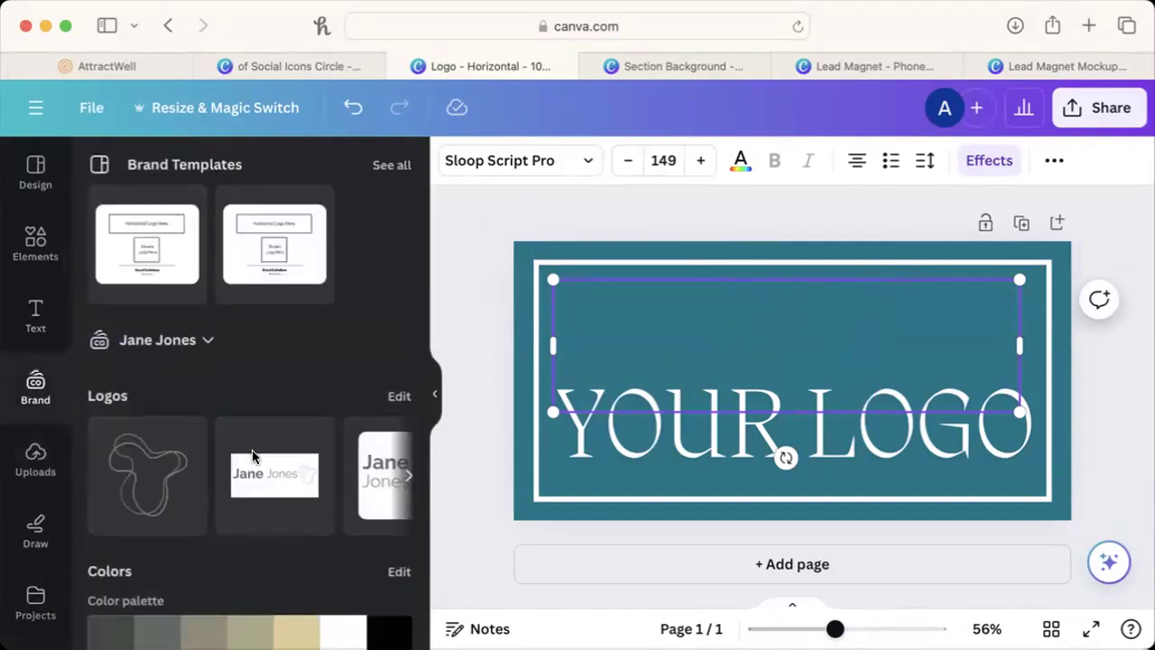
{"action": "scroll", "coordinate": [253, 455], "scroll_direction": "down", "scroll_amount": 3}
{"action": "scroll", "coordinate": [271, 397], "scroll_direction": "up", "scroll_amount": 1}
{"action": "scroll", "coordinate": [270, 381], "scroll_direction": "right", "scroll_amount": 2}
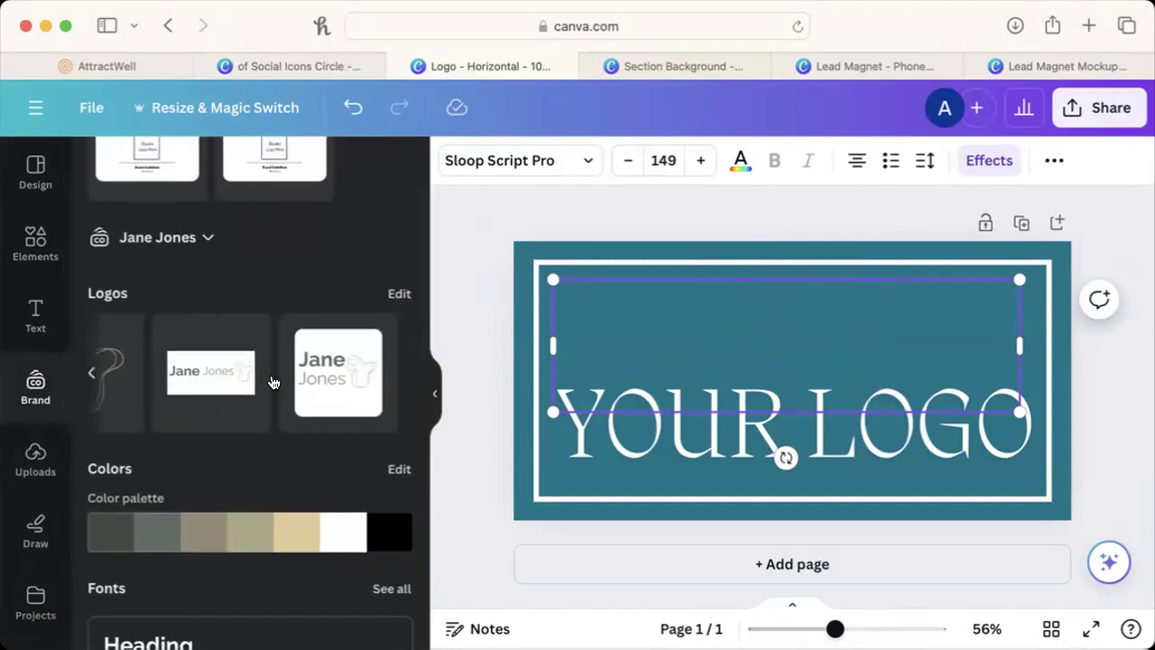
{"action": "left_click", "coordinate": [220, 381]}
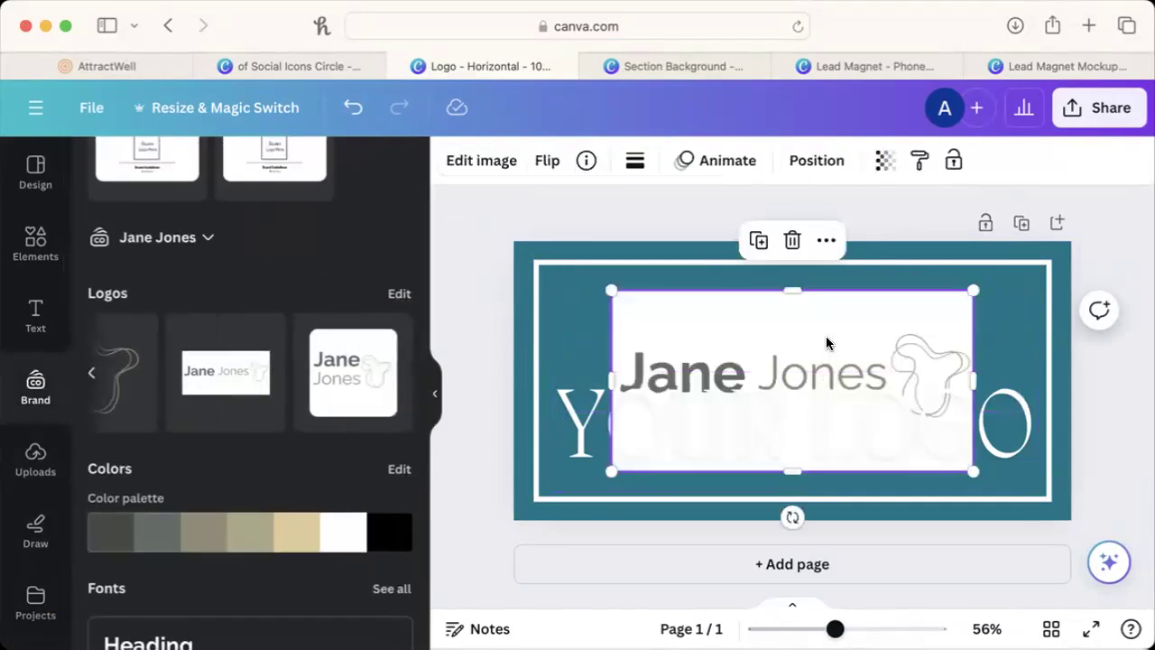
{"action": "key", "text": "Delete"}
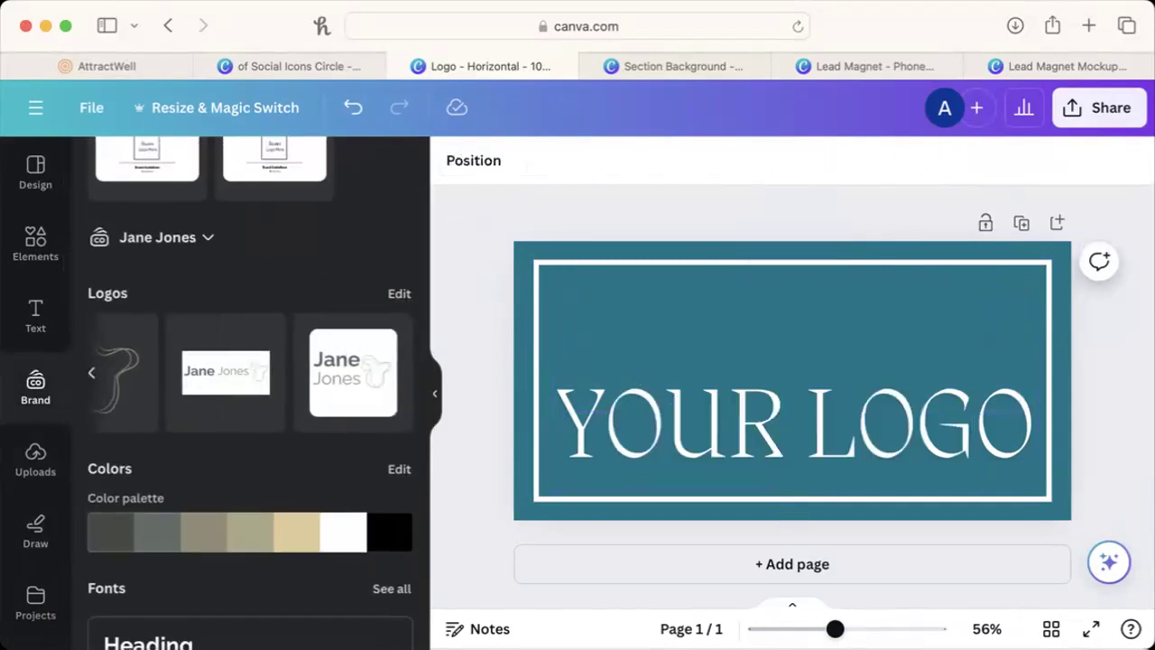
Delete the "YOUR LOGO" text from the logo design.
{"action": "scroll", "coordinate": [189, 411], "scroll_direction": "left", "scroll_amount": 3}
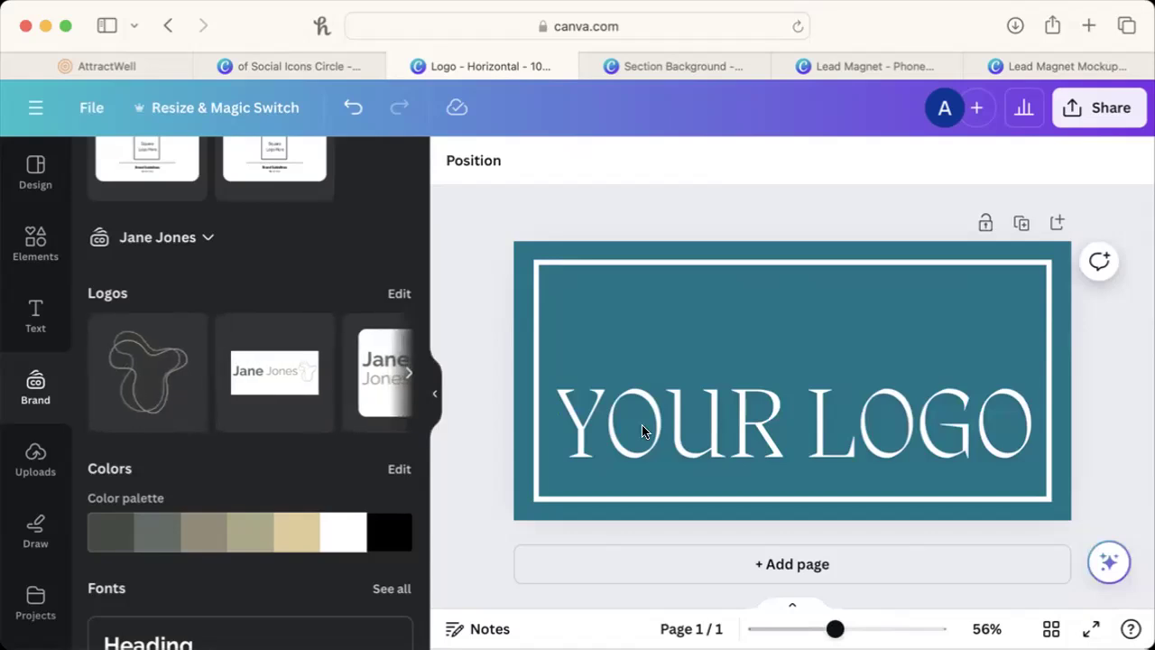
{"action": "left_click", "coordinate": [738, 429]}
{"action": "key", "text": "Delete"}
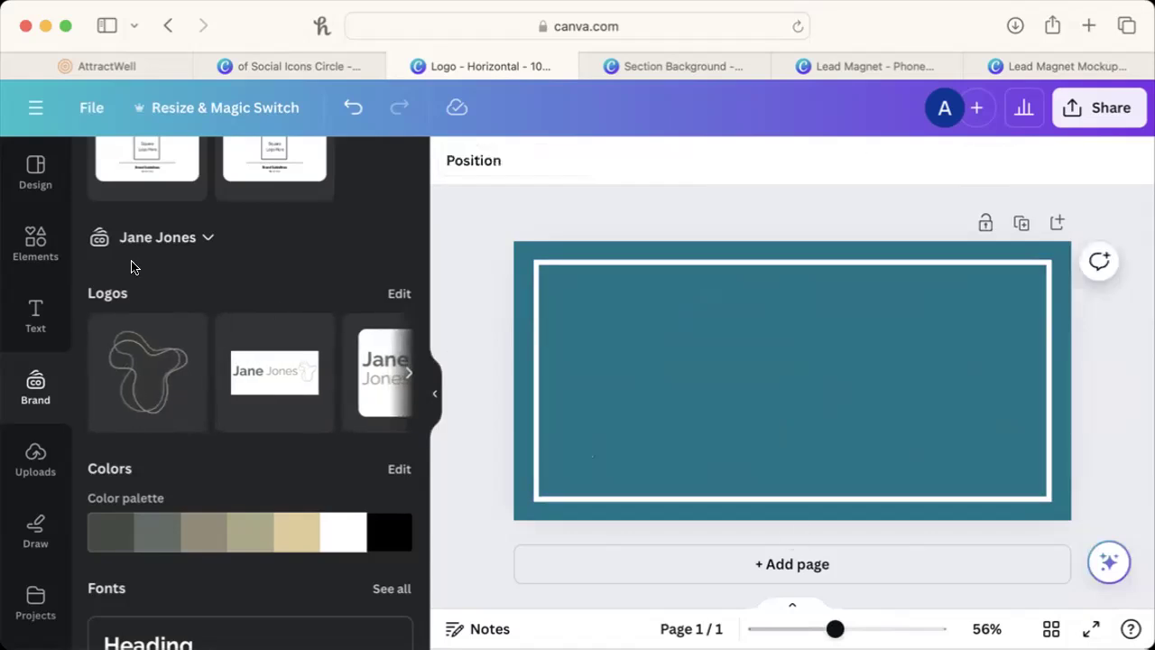
Add the brand-style Heading text inside the white frame and place a non-bold duplicate directly beside it.
{"action": "left_click", "coordinate": [36, 307]}
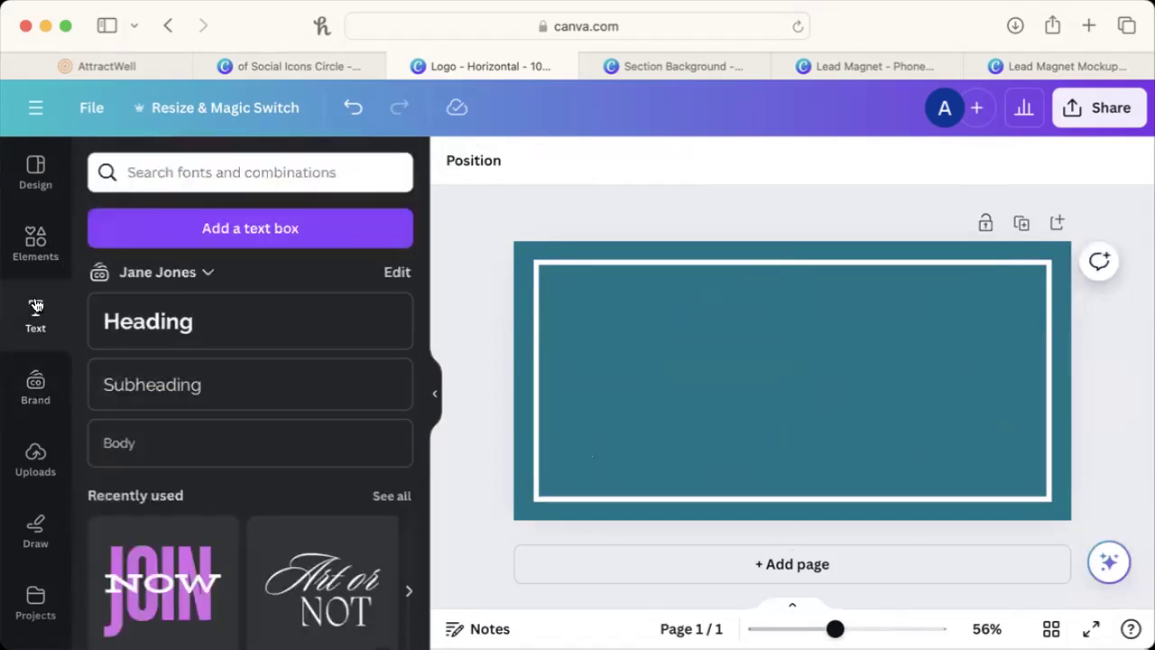
{"action": "left_click", "coordinate": [100, 321]}
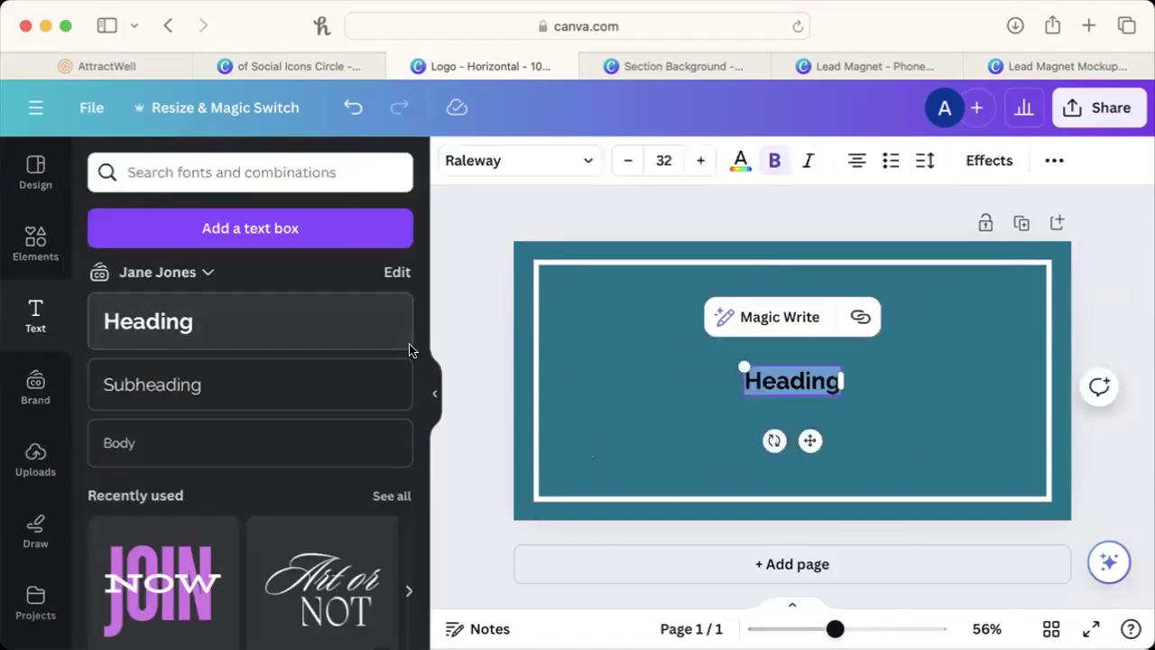
{"action": "left_click", "coordinate": [854, 405]}
{"action": "left_click", "coordinate": [801, 386]}
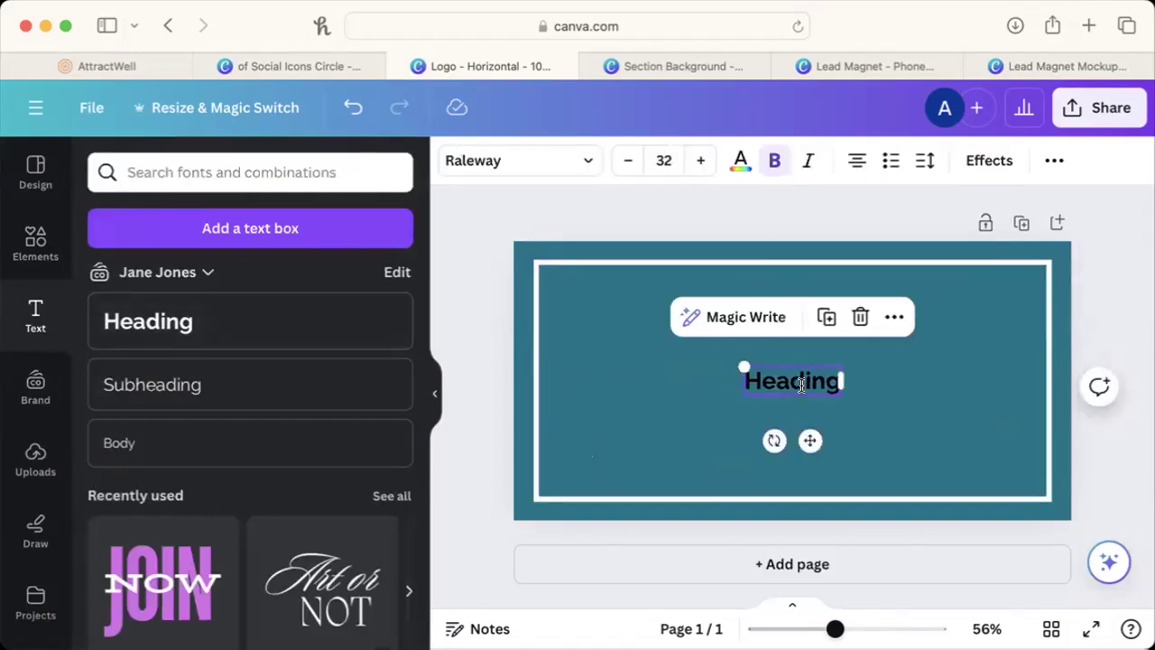
{"action": "left_click_drag", "start_coordinate": [802, 385], "coordinate": [895, 385]}
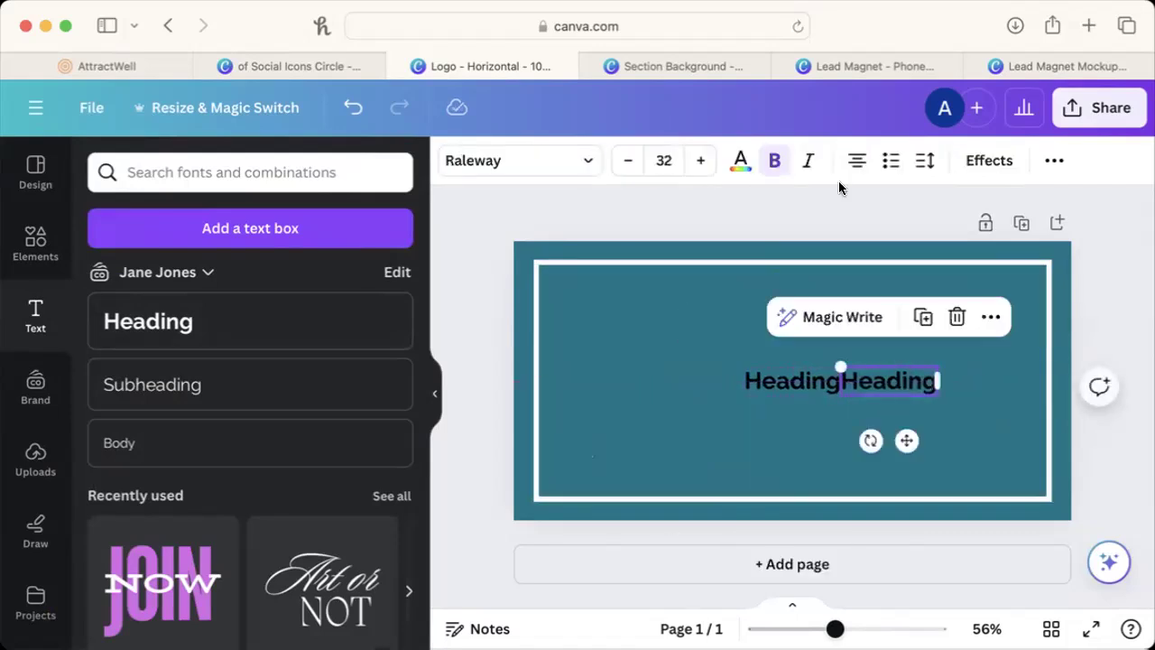
{"action": "left_click", "coordinate": [787, 161]}
Replace the bold heading with the brand owner's first name and the non-bold one with the last name, moving the last name closer.
{"action": "left_click", "coordinate": [790, 381]}
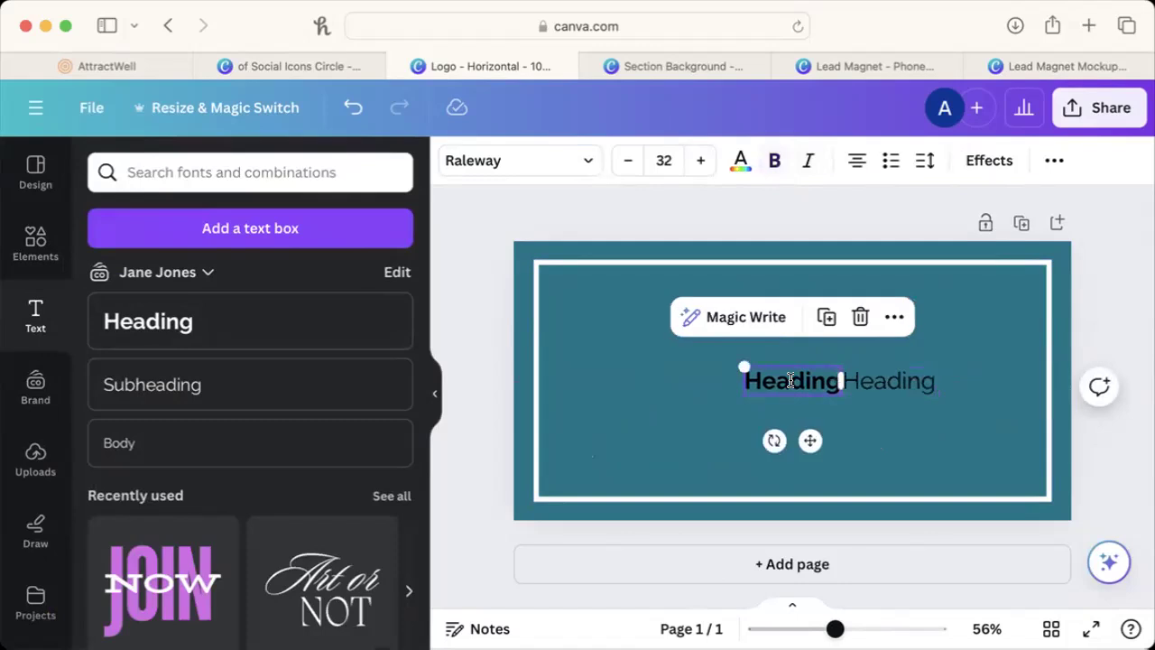
{"action": "double_click", "coordinate": [790, 381]}
{"action": "type", "text": "Jane"}
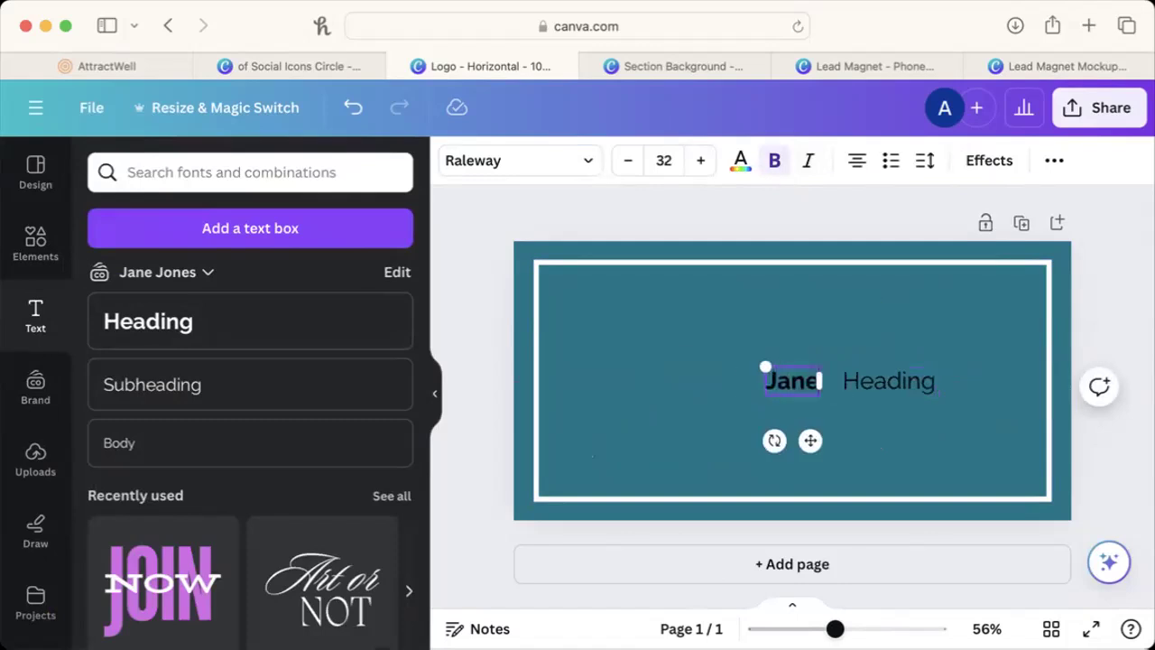
{"action": "double_click", "coordinate": [879, 379]}
{"action": "type", "text": "Jones"}
{"action": "left_click", "coordinate": [920, 411]}
{"action": "left_click", "coordinate": [902, 379]}
{"action": "left_click_drag", "start_coordinate": [902, 379], "coordinate": [875, 379]}
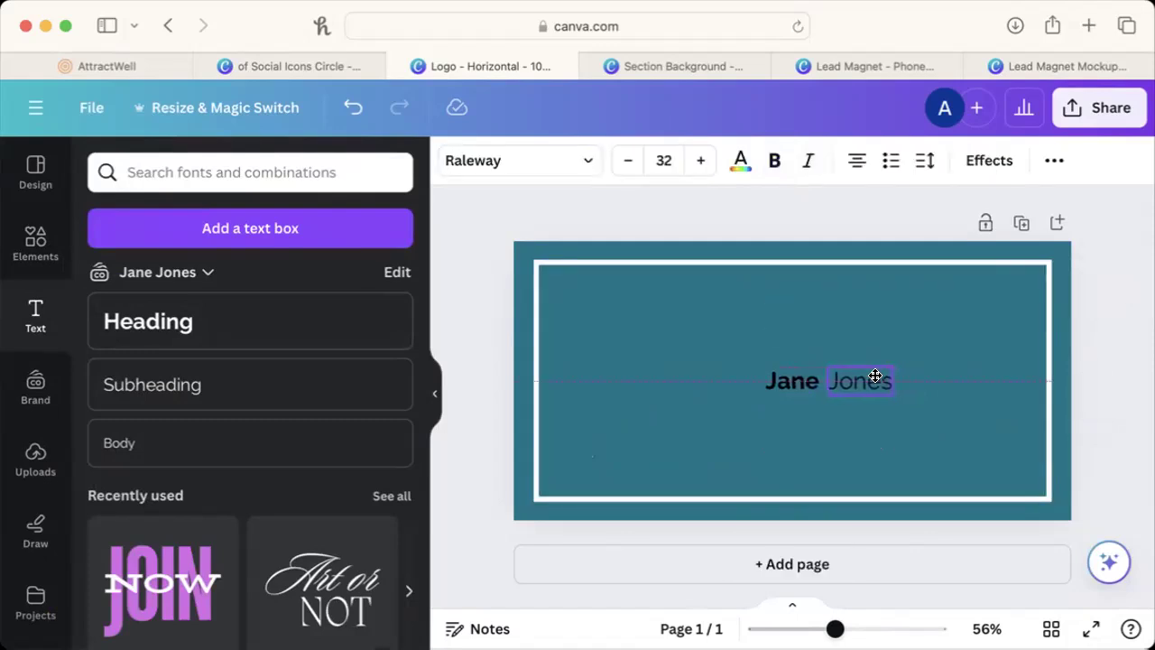
Enlarge the first-name and last-name texts together to font size 120 and centre them inside the white frame.
{"action": "left_click", "coordinate": [790, 381], "text": "shift"}
{"action": "left_click_drag", "start_coordinate": [760, 392], "coordinate": [554, 444]}
{"action": "left_click_drag", "start_coordinate": [894, 366], "coordinate": [1026, 306]}
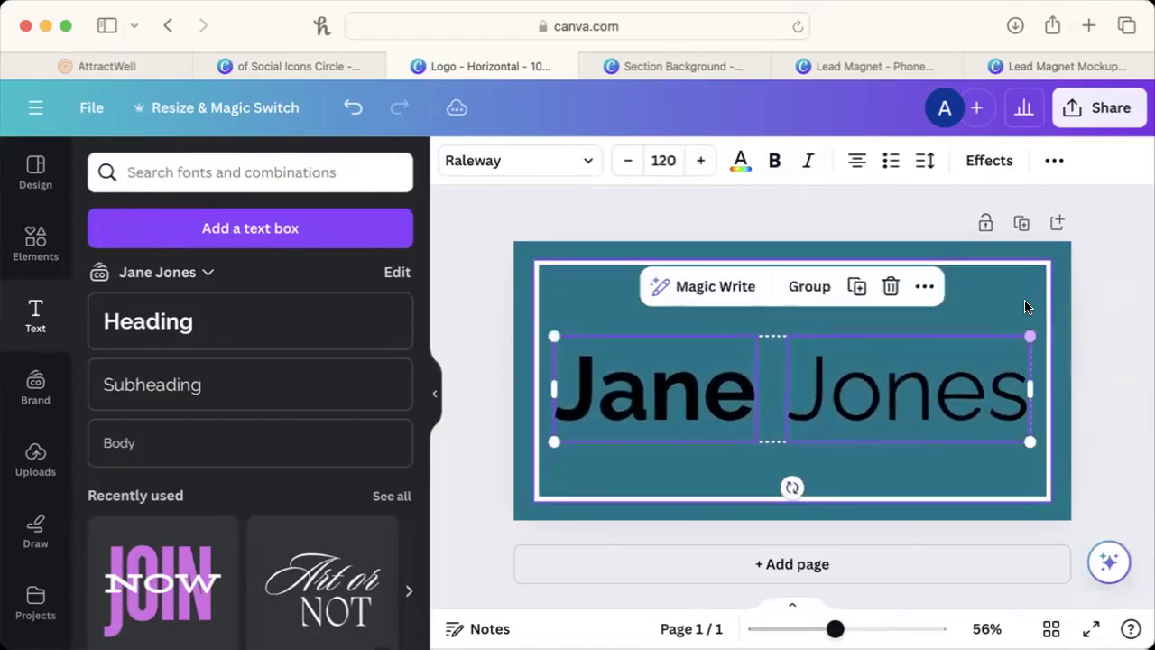
{"action": "left_click_drag", "start_coordinate": [936, 406], "coordinate": [935, 398]}
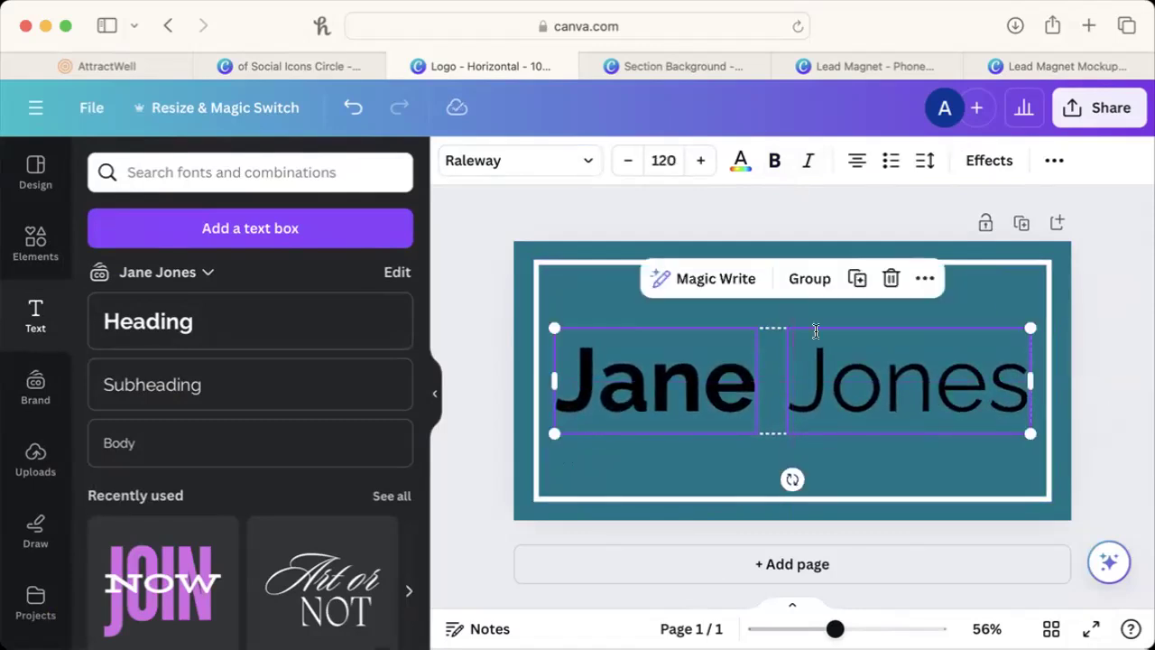
Change the colour of both name texts to white.
{"action": "left_click", "coordinate": [740, 163]}
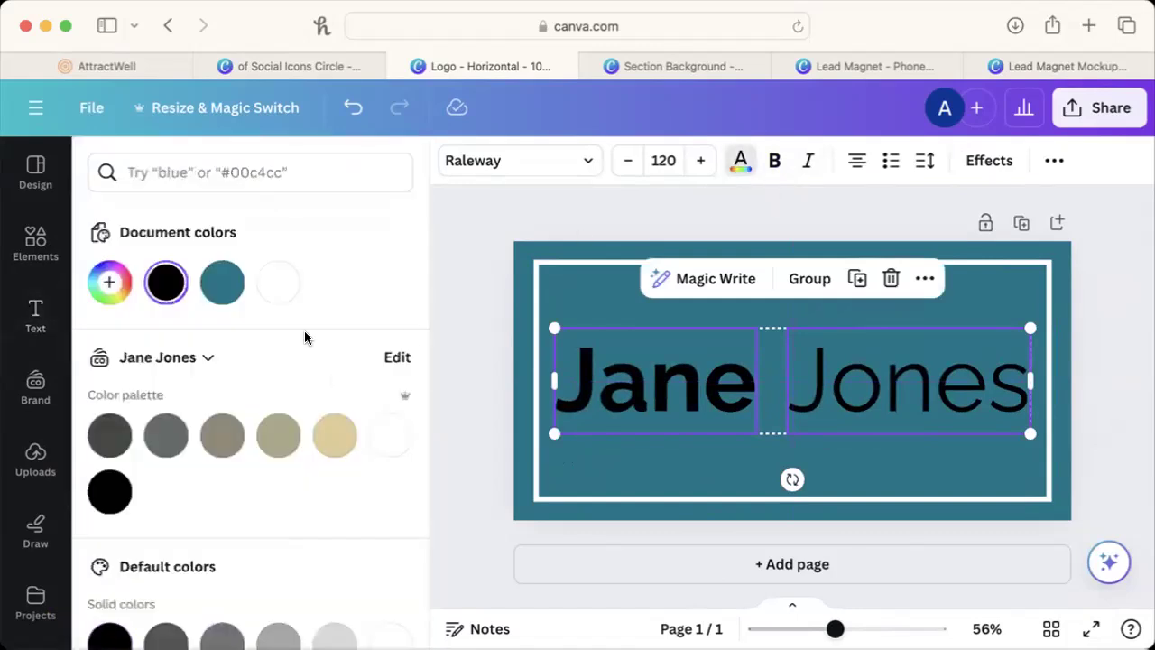
{"action": "left_click", "coordinate": [279, 284]}
{"action": "left_click", "coordinate": [1109, 440]}
{"action": "left_click", "coordinate": [1109, 440]}
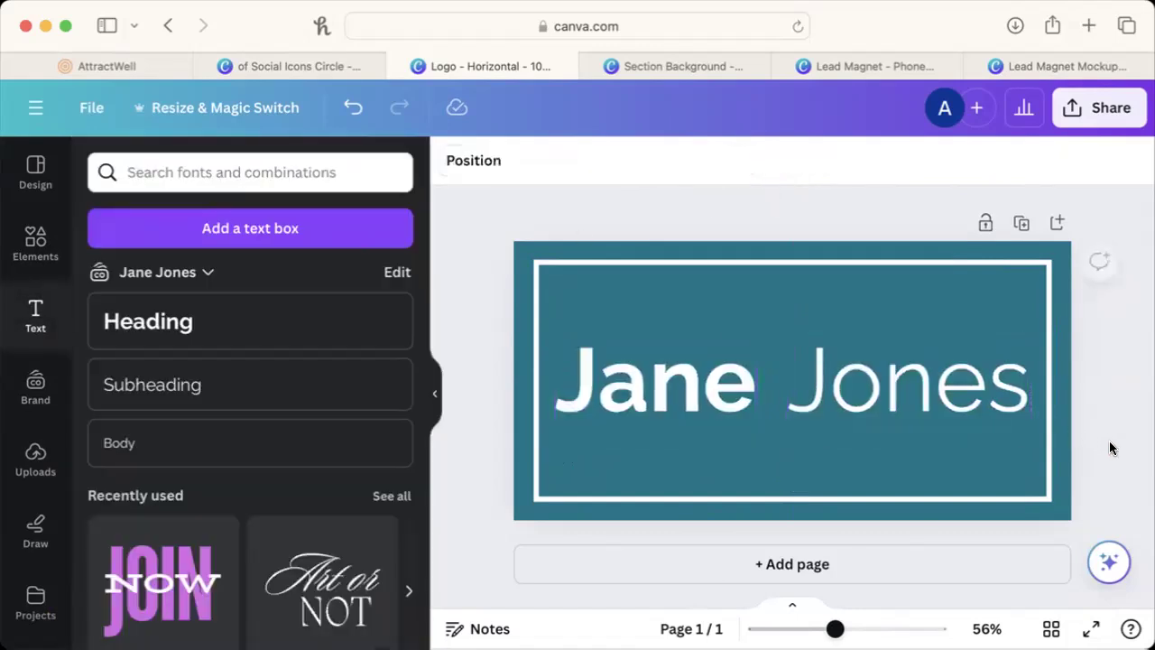
Download the horizontal logo design as a PNG.
{"action": "left_click", "coordinate": [1083, 125]}
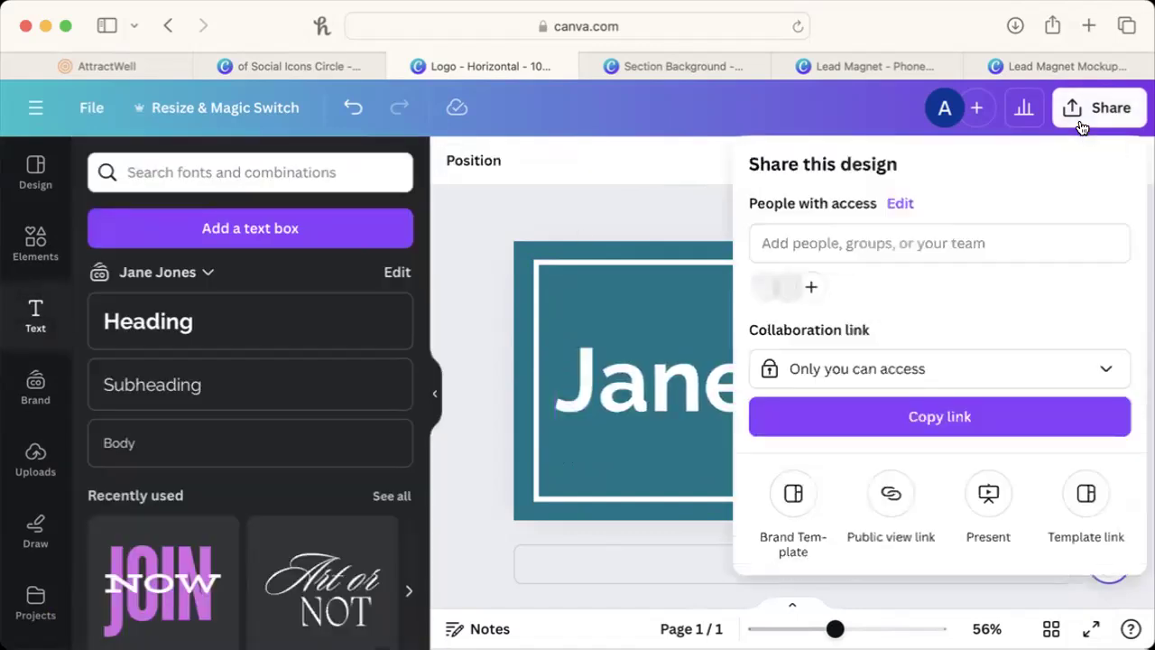
{"action": "scroll", "coordinate": [995, 488], "scroll_direction": "down", "scroll_amount": 3}
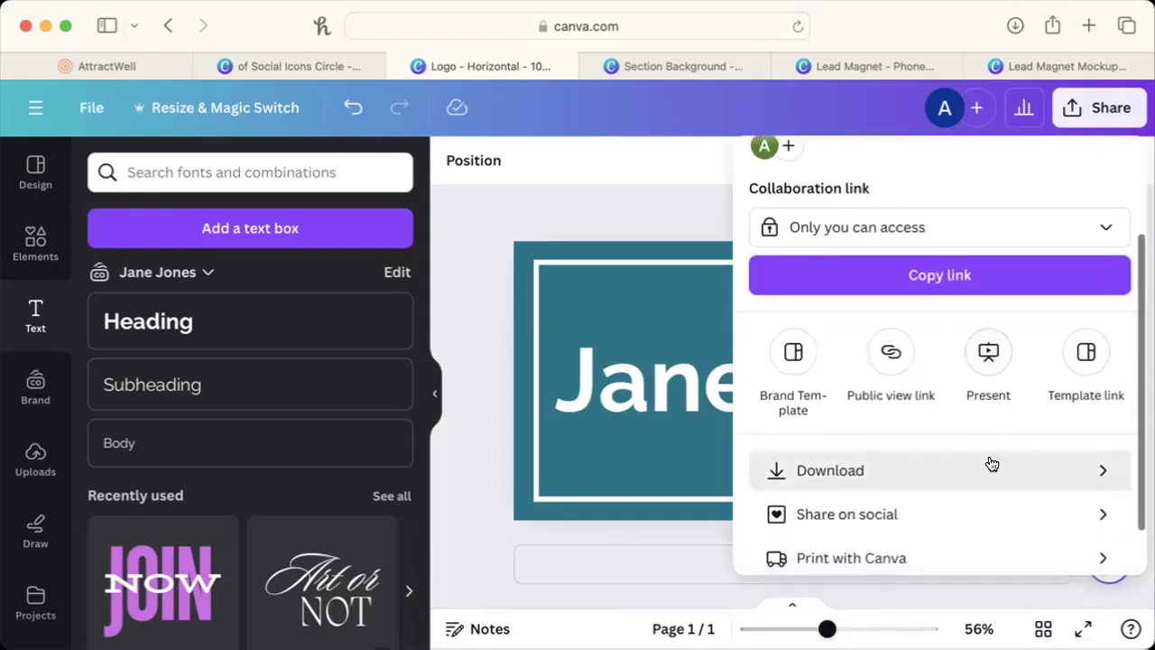
{"action": "left_click", "coordinate": [989, 466]}
{"action": "left_click", "coordinate": [907, 458]}
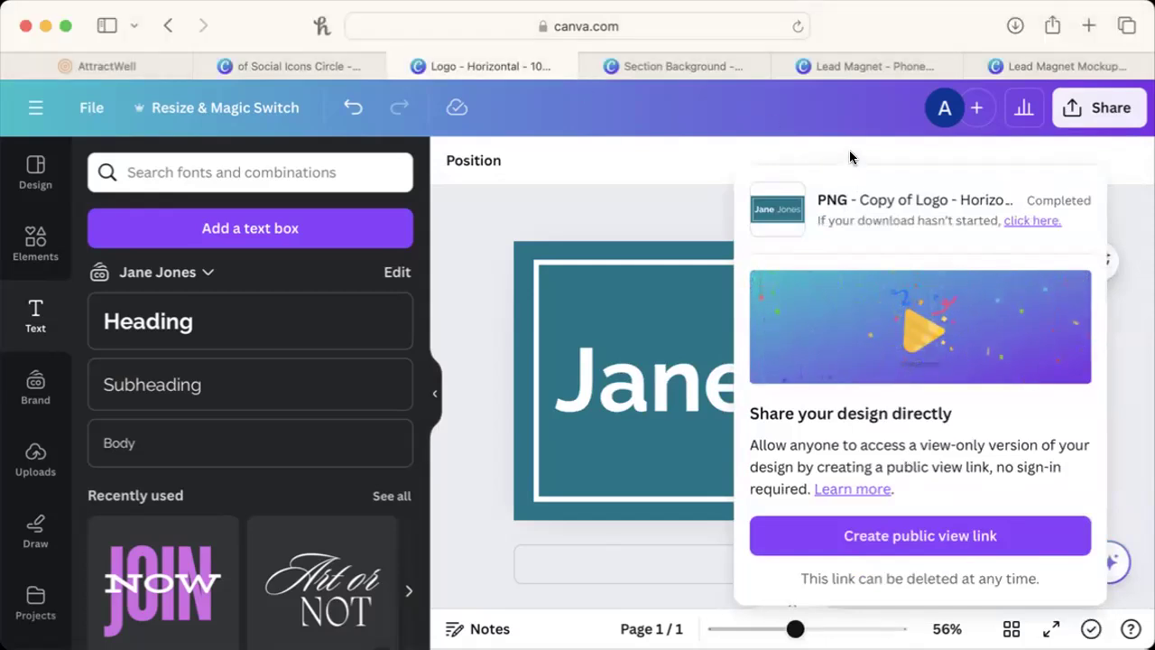
Switch to AttractWell, collapse the side menu and open the Basic Footer's icon and logo block for content editing.
{"action": "left_click", "coordinate": [102, 65]}
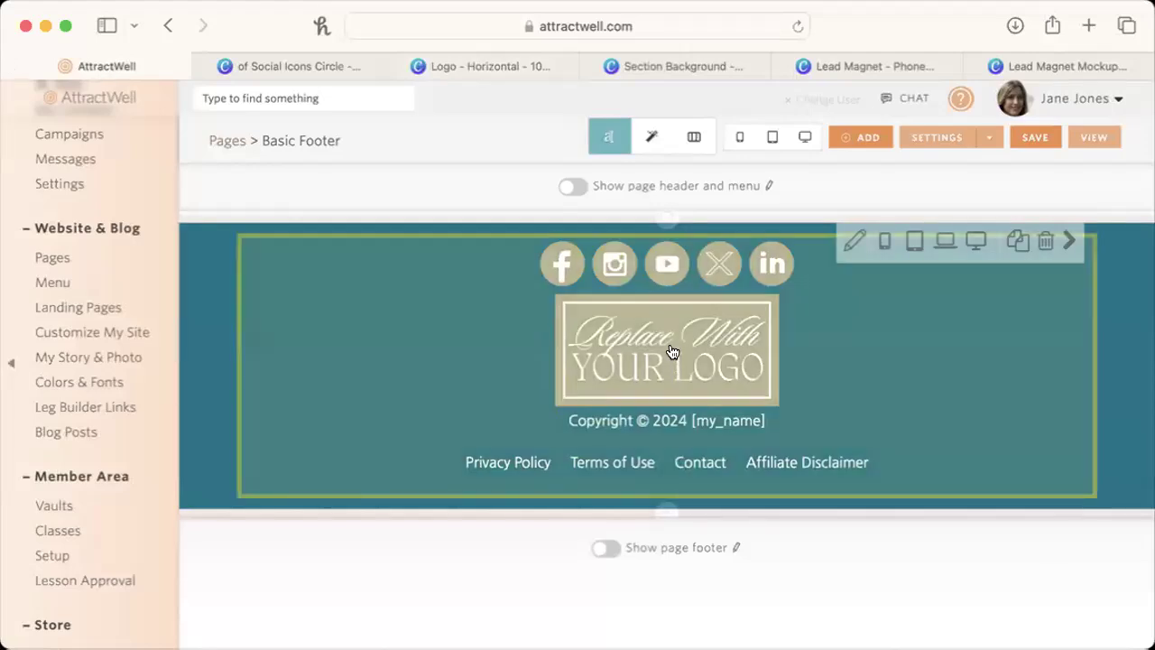
{"action": "left_click", "coordinate": [12, 363]}
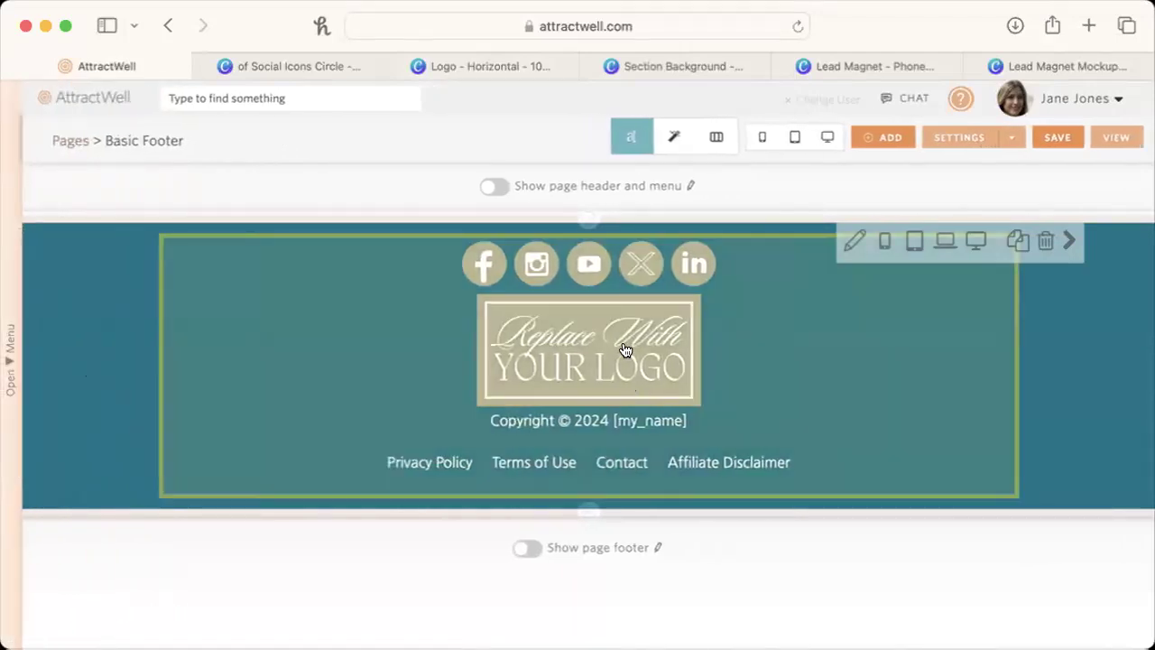
{"action": "left_click", "coordinate": [627, 143]}
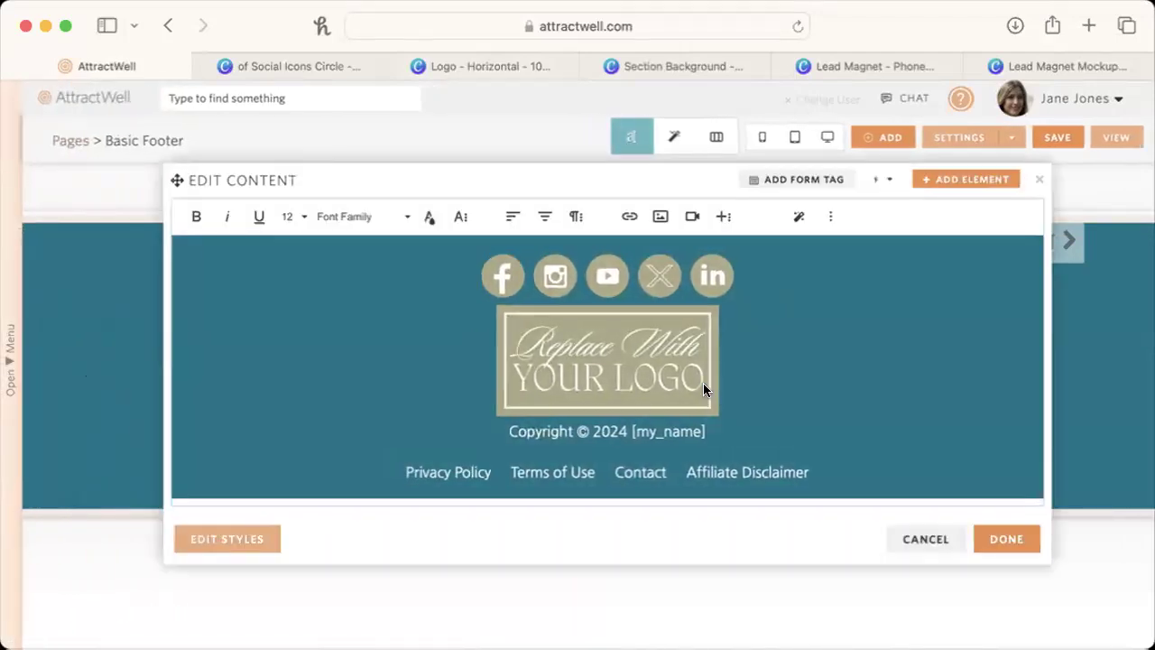
{"action": "left_click", "coordinate": [507, 289]}
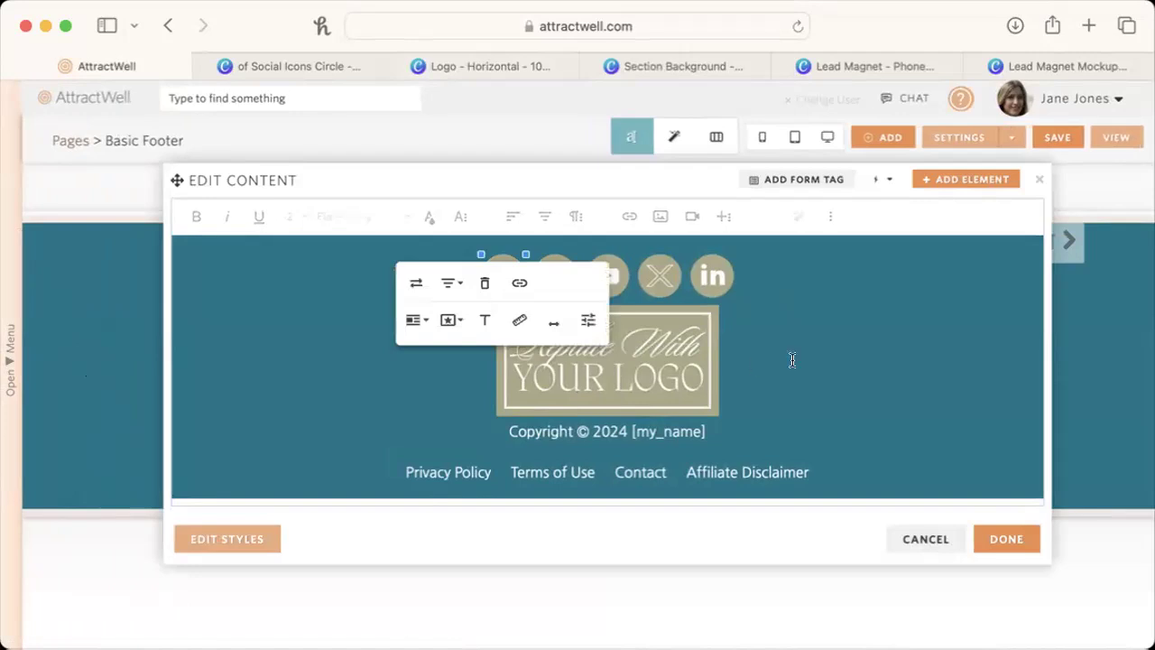
{"action": "left_click", "coordinate": [856, 418]}
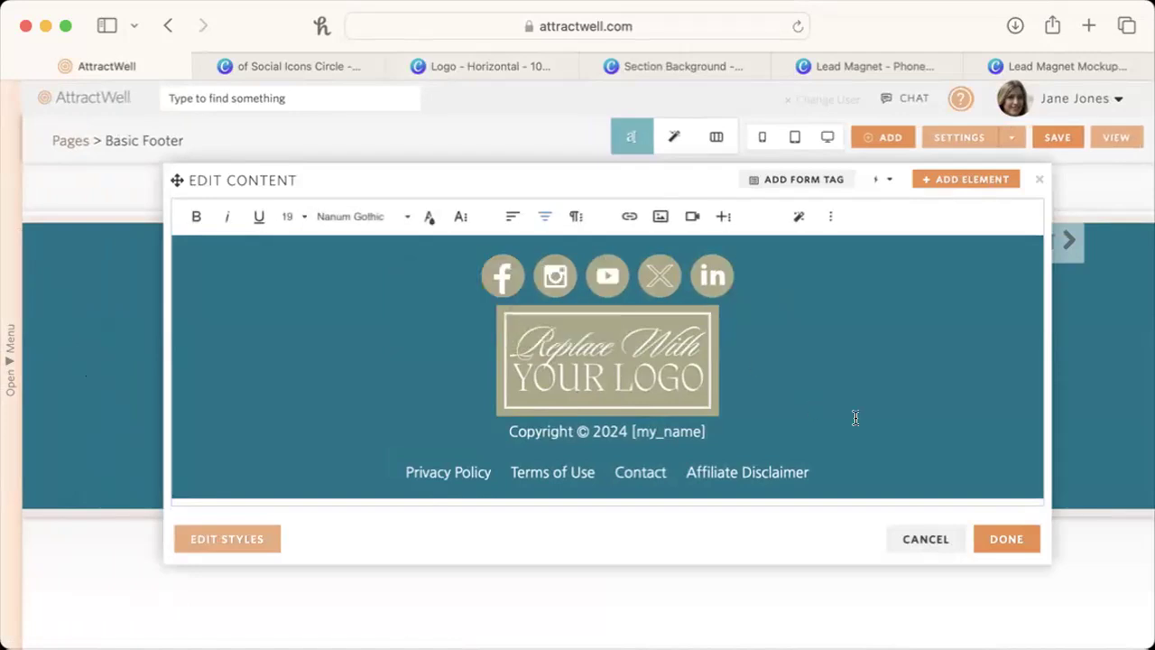
Open the Content Library's Images page in a new browser tab, keeping the footer editor open.
{"action": "left_click", "coordinate": [12, 370]}
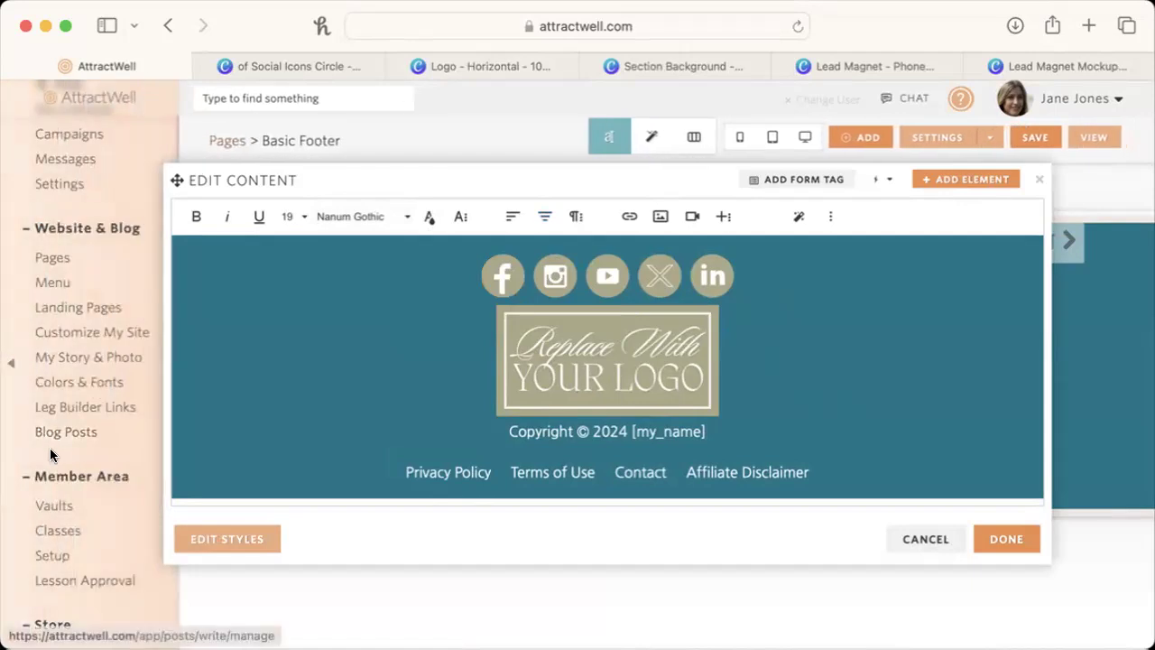
{"action": "scroll", "coordinate": [50, 451], "scroll_direction": "down", "scroll_amount": 10}
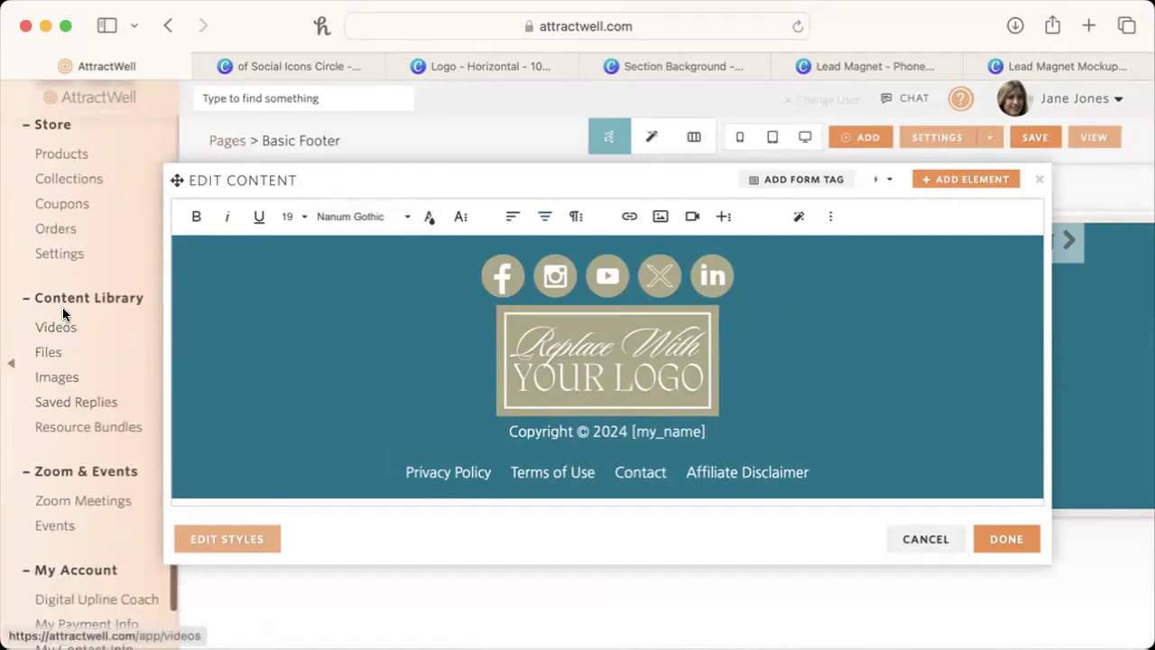
{"action": "right_click", "coordinate": [47, 378]}
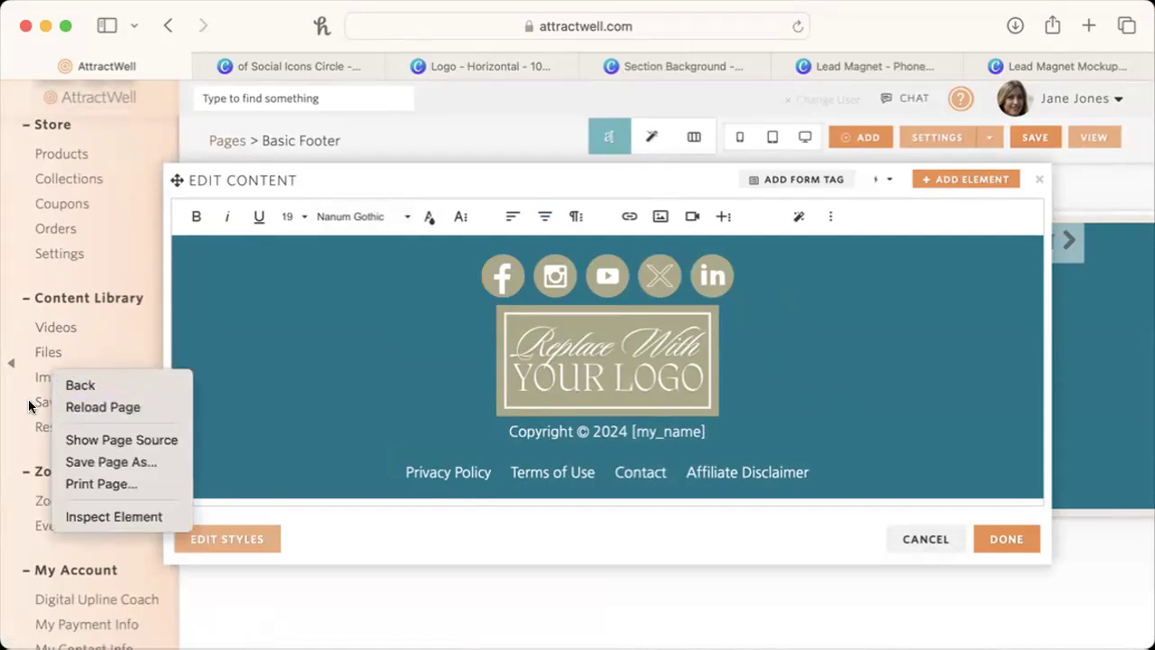
{"action": "left_click", "coordinate": [17, 477]}
{"action": "left_click", "coordinate": [236, 629]}
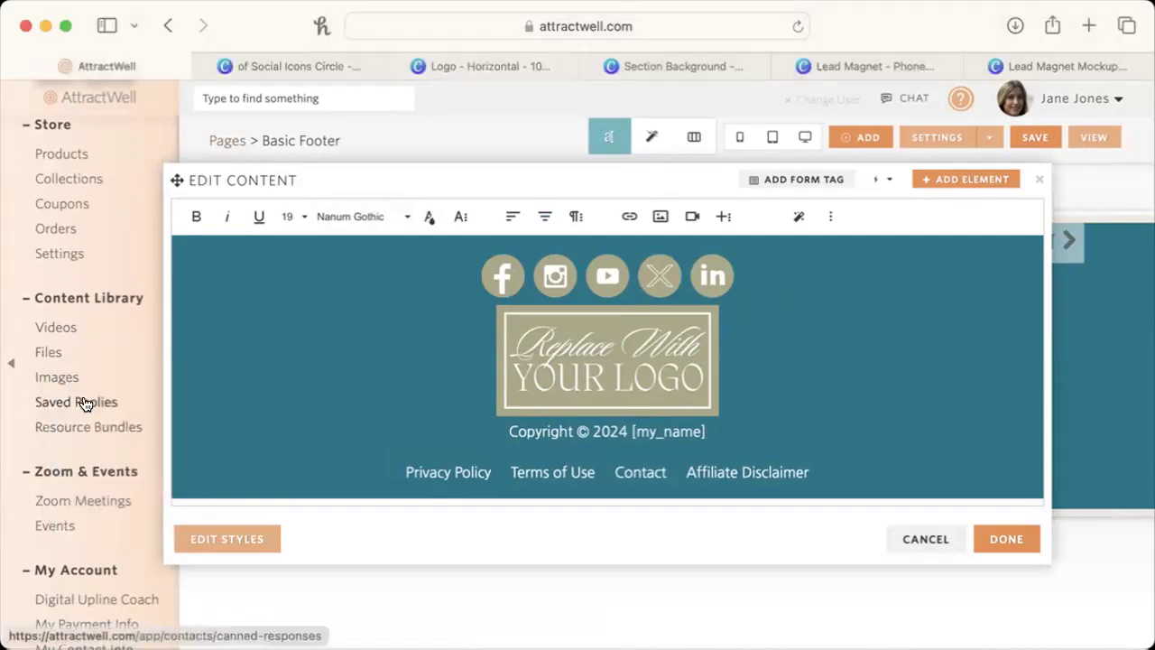
{"action": "scroll", "coordinate": [89, 484], "scroll_direction": "up", "scroll_amount": 2}
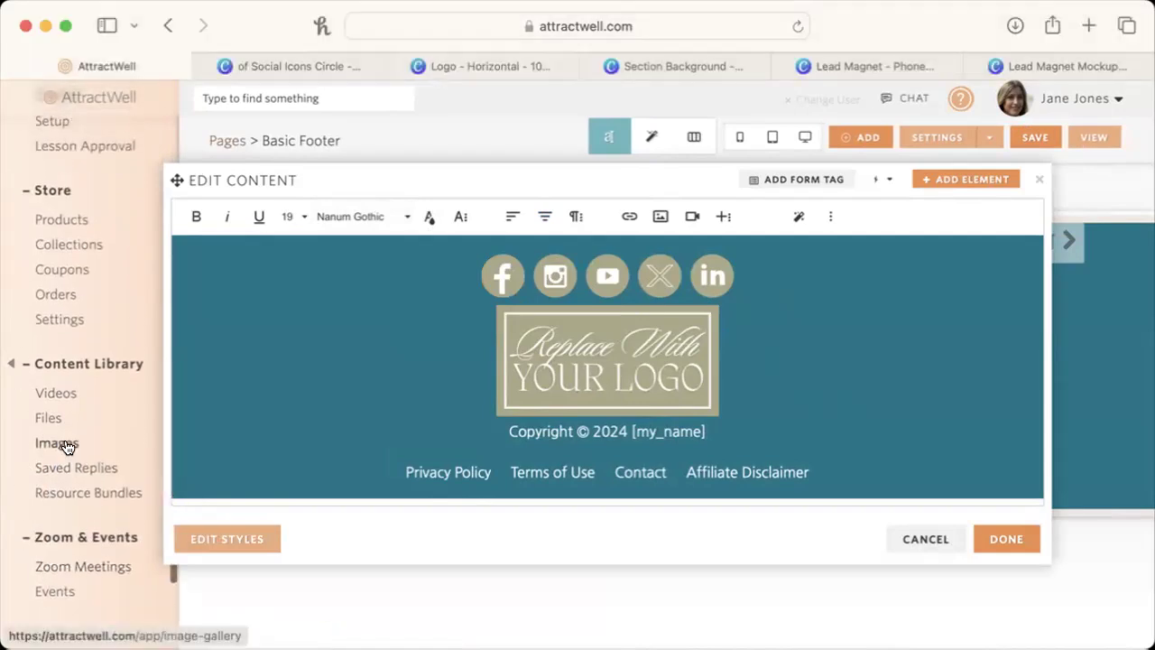
{"action": "right_click", "coordinate": [74, 442]}
{"action": "left_click", "coordinate": [81, 451]}
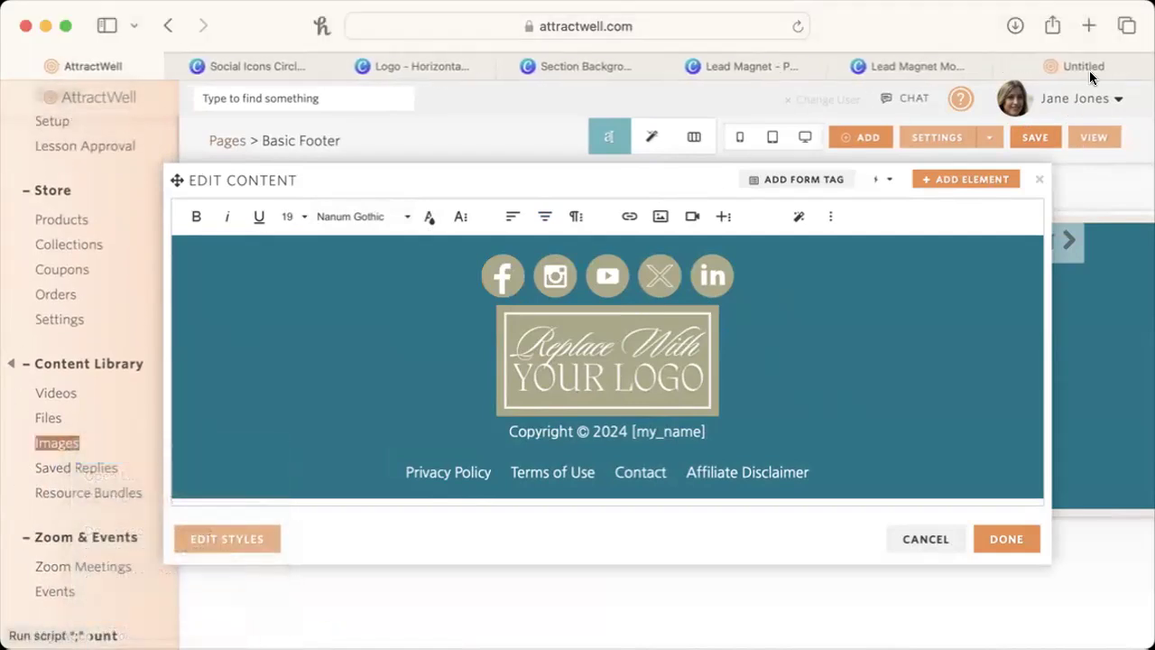
Upload the downloaded horizontal logo to My Images and check it in the gallery.
{"action": "left_click", "coordinate": [1087, 67]}
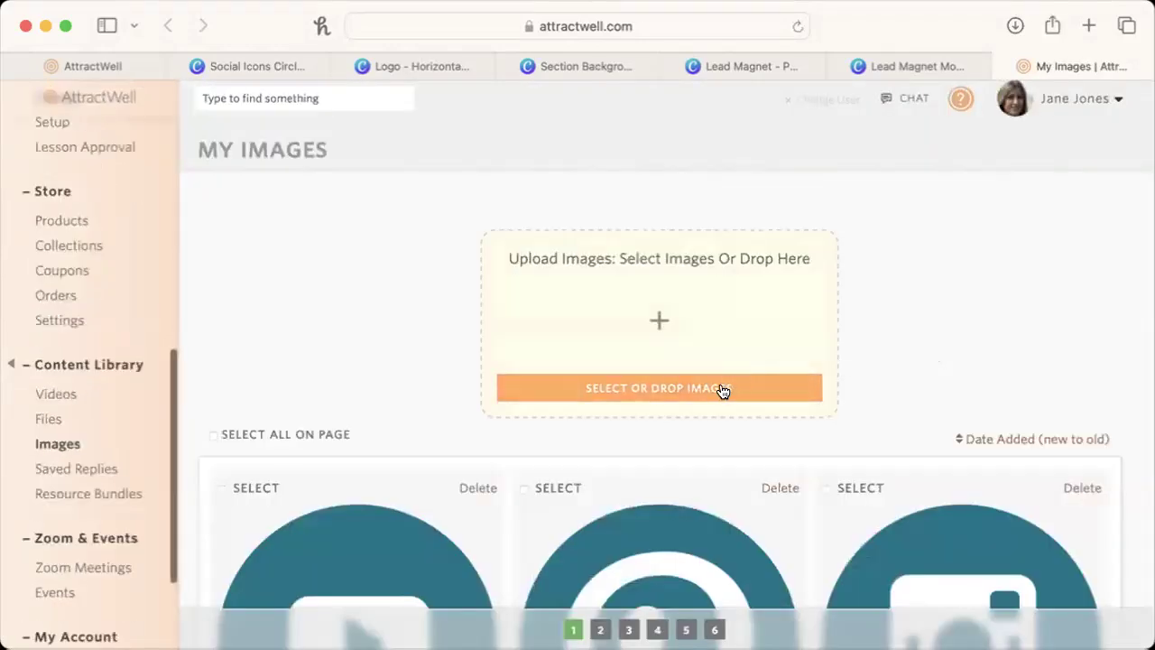
{"action": "left_click", "coordinate": [706, 389]}
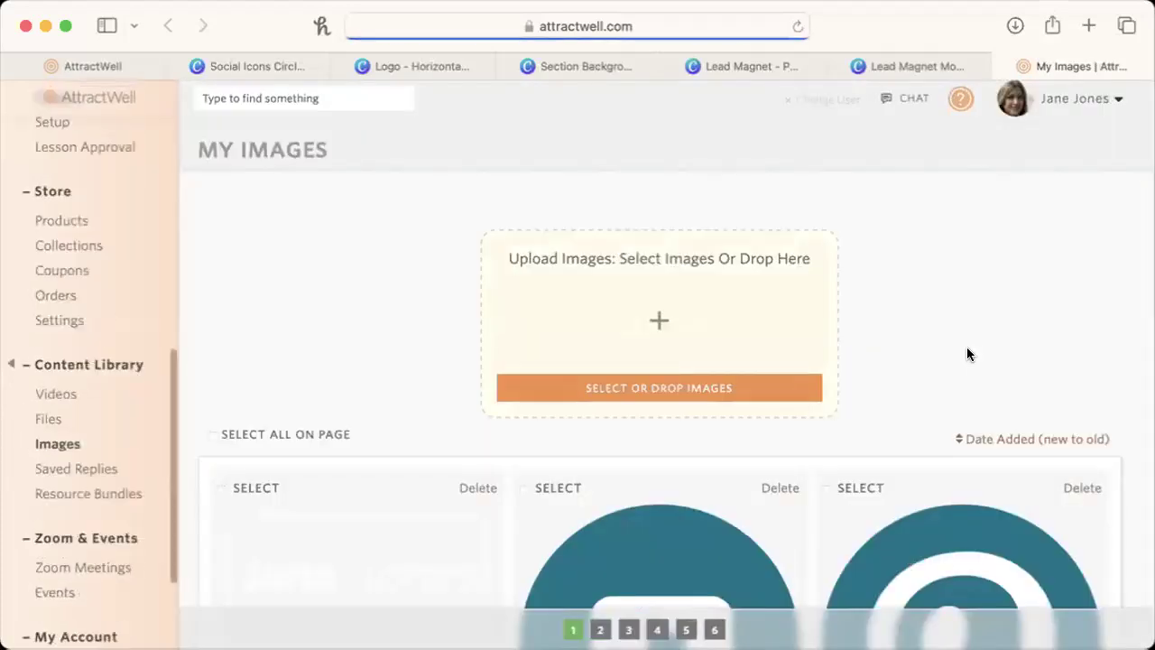
{"action": "scroll", "coordinate": [966, 353], "scroll_direction": "down", "scroll_amount": 3}
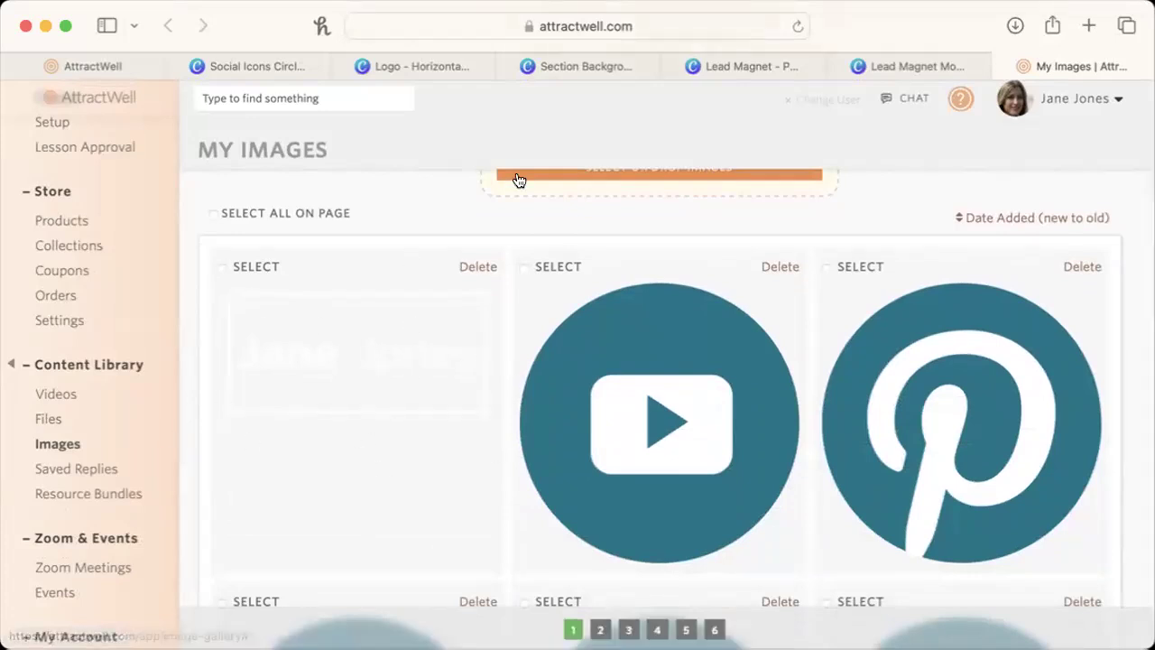
Return to the Basic Footer page, save it and reload the page.
{"action": "left_click", "coordinate": [124, 63]}
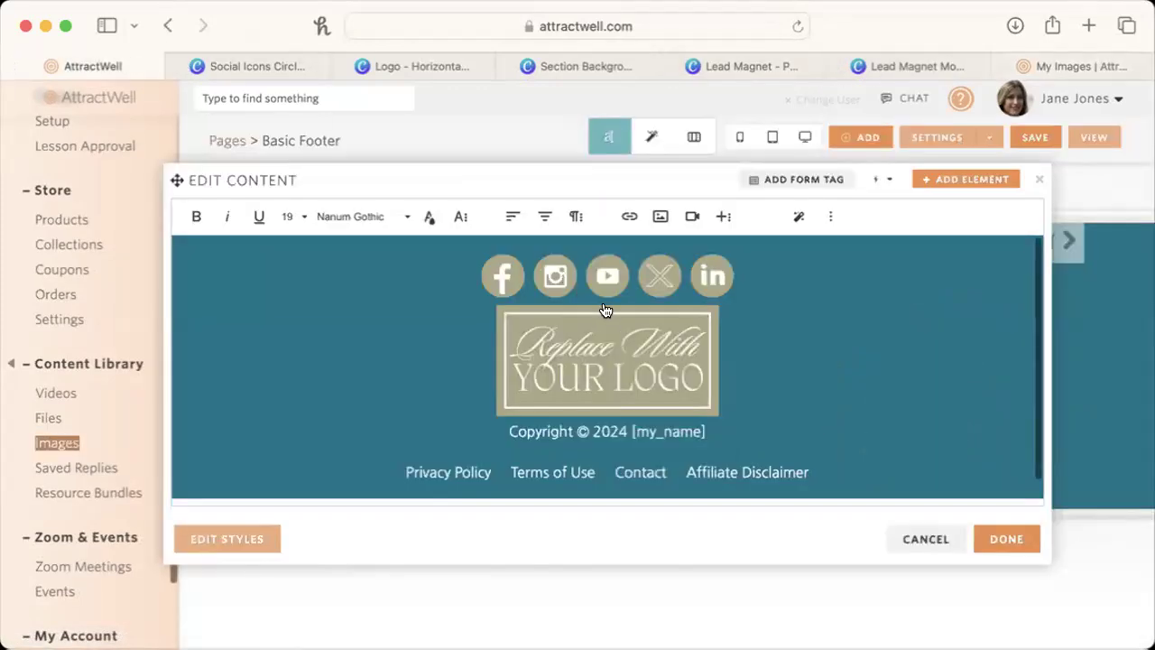
{"action": "left_click", "coordinate": [1034, 136]}
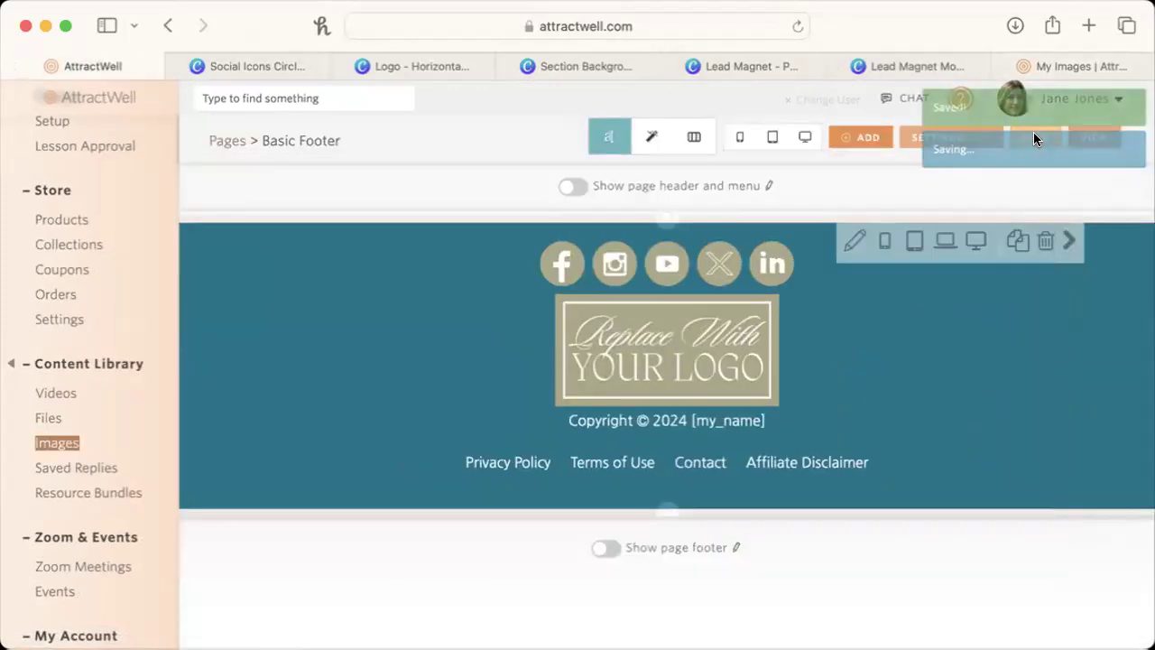
{"action": "left_click", "coordinate": [798, 26]}
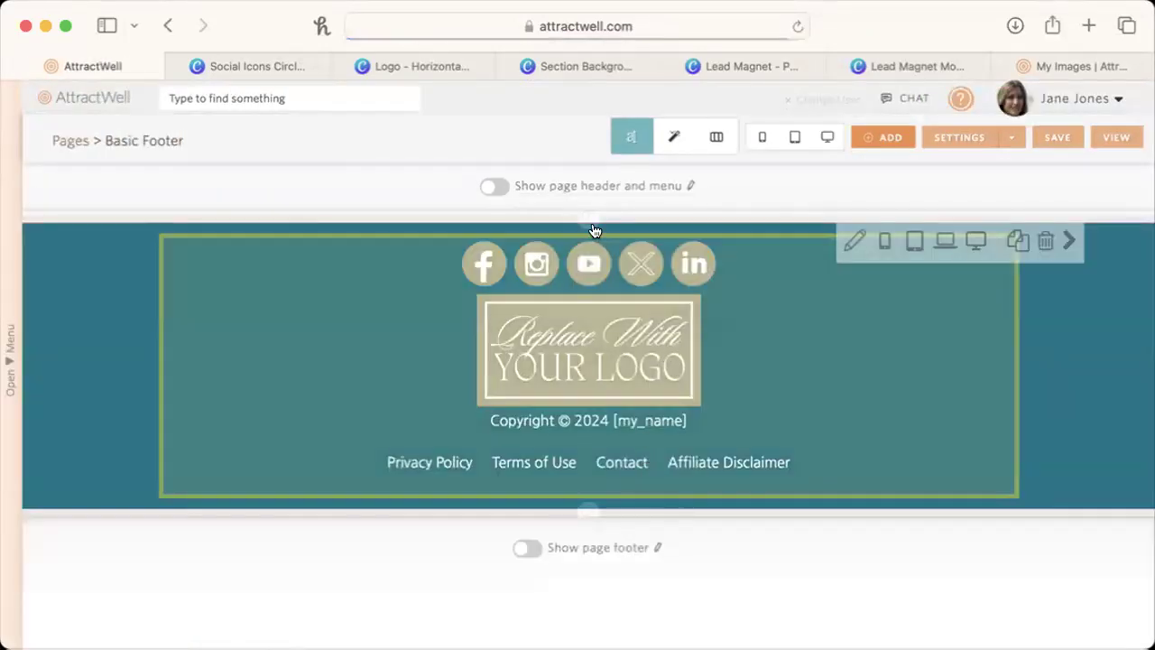
Replace the tan Facebook icon in the footer content with the teal Facebook icon from the image library.
{"action": "left_click", "coordinate": [661, 360]}
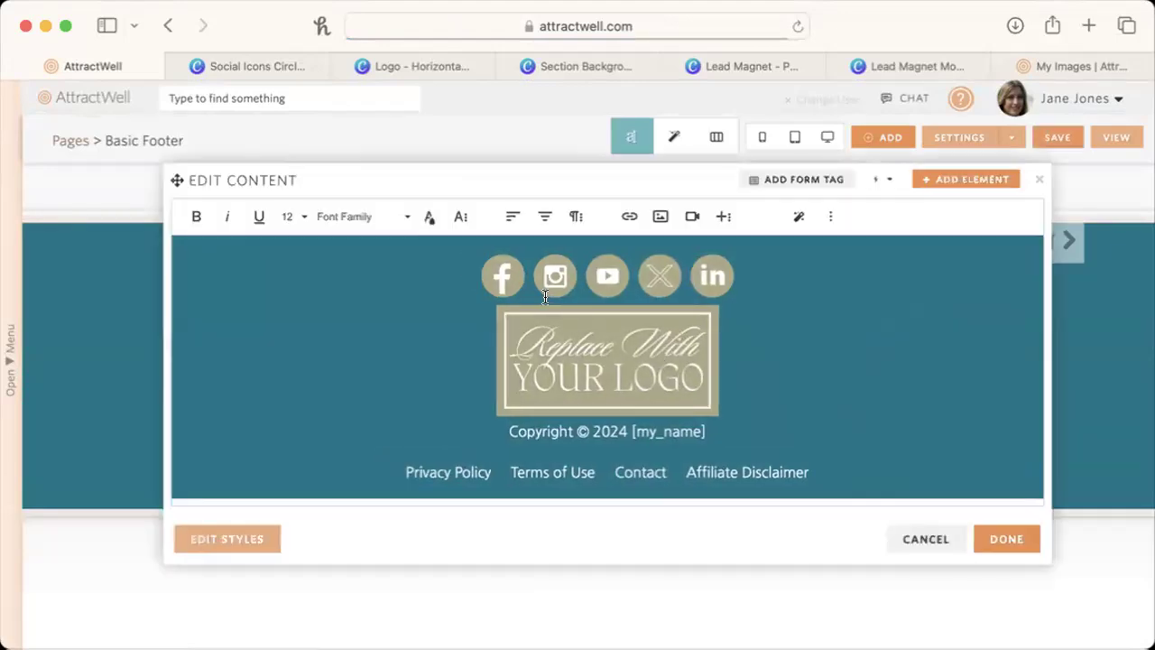
{"action": "left_click", "coordinate": [503, 287]}
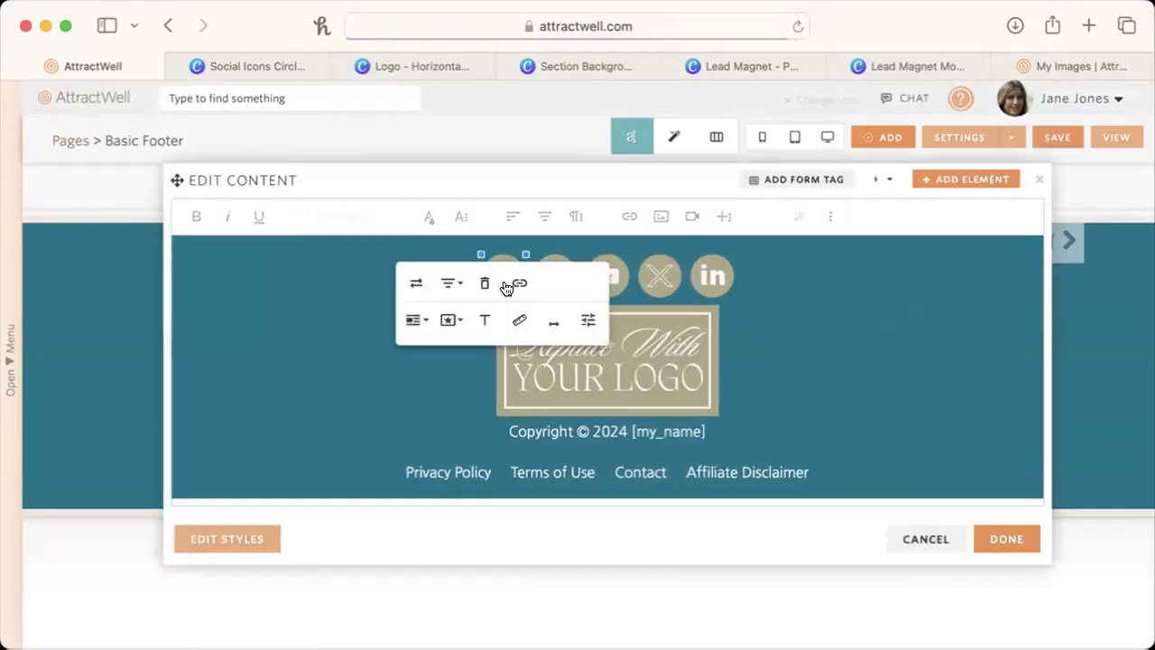
{"action": "left_click", "coordinate": [415, 287]}
{"action": "left_click", "coordinate": [516, 327]}
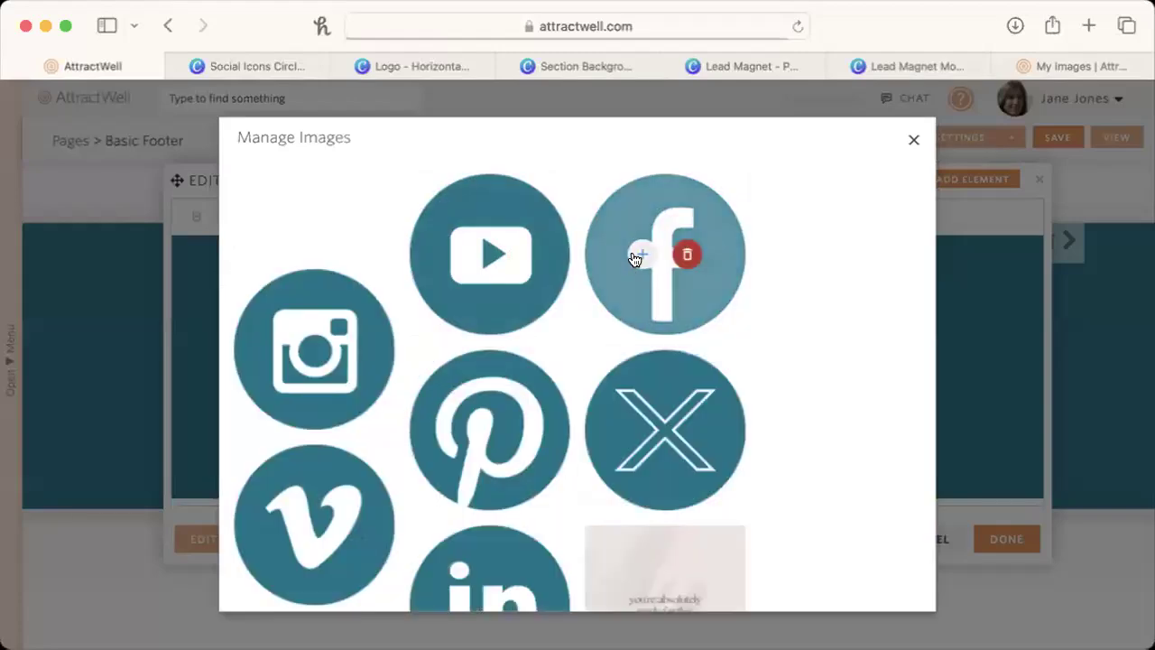
{"action": "left_click", "coordinate": [637, 256]}
{"action": "left_click", "coordinate": [906, 430]}
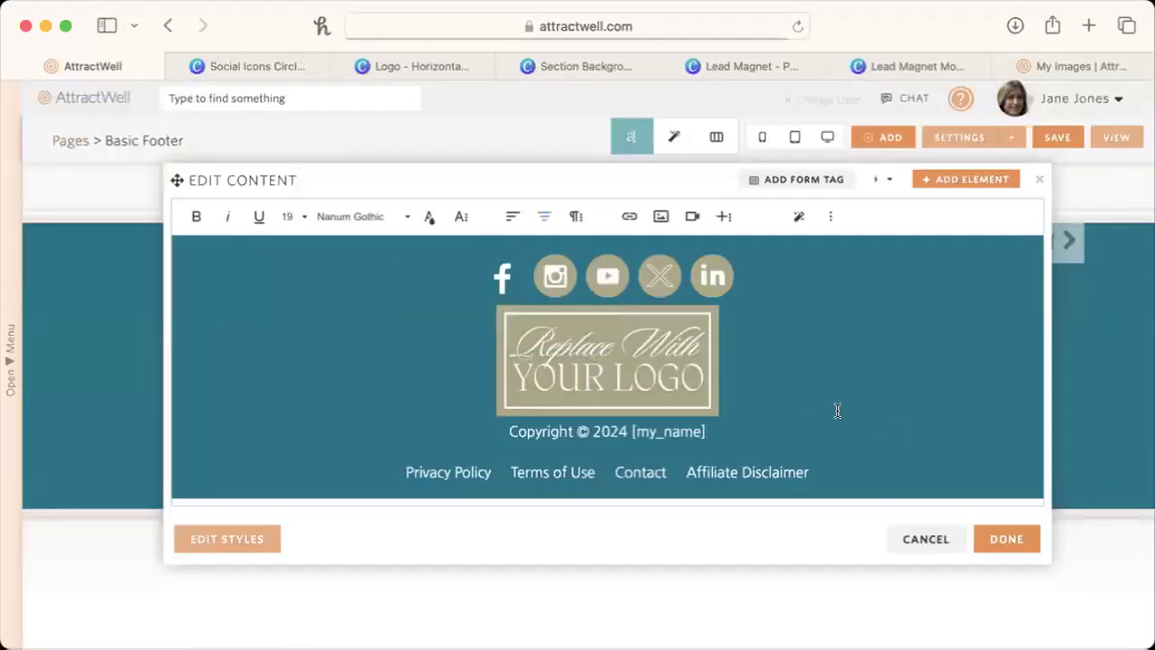
Try the open-in-new-tab option in the Facebook icon's link settings, then leave them without inserting a link.
{"action": "left_click", "coordinate": [505, 276]}
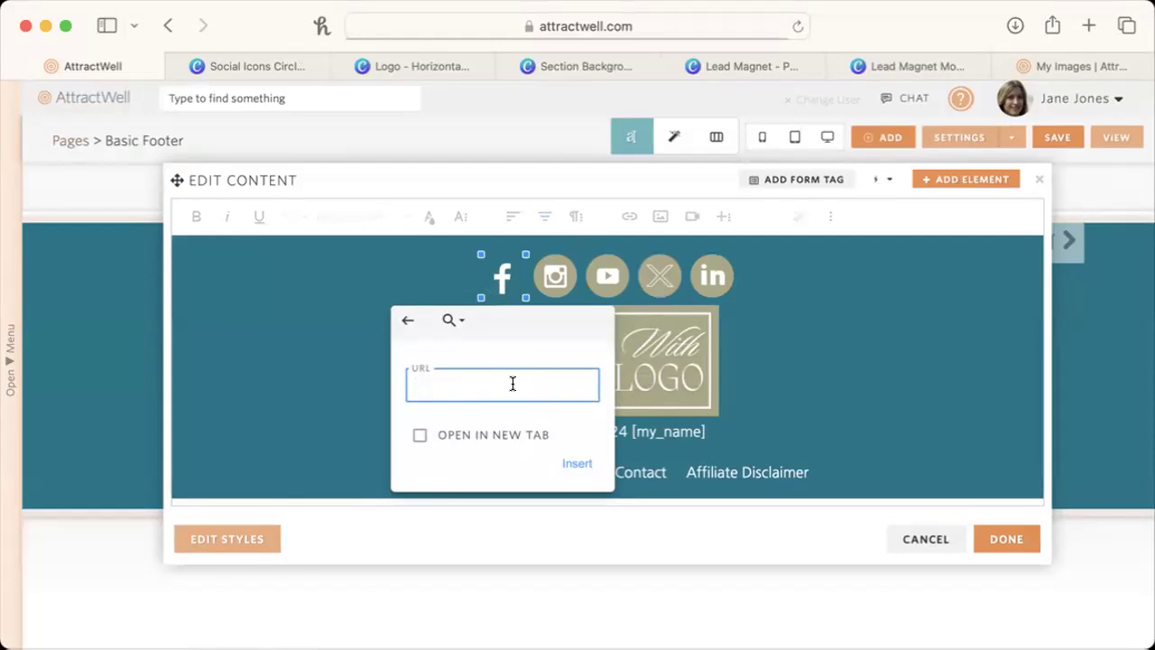
{"action": "left_click", "coordinate": [419, 436]}
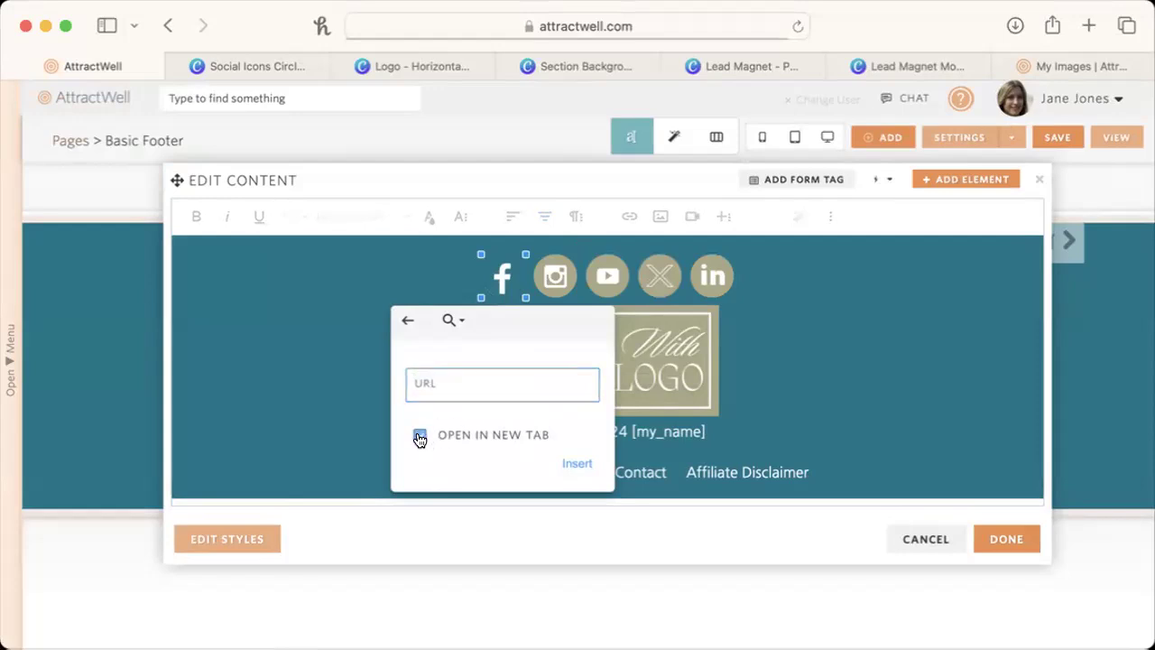
{"action": "left_click", "coordinate": [420, 437]}
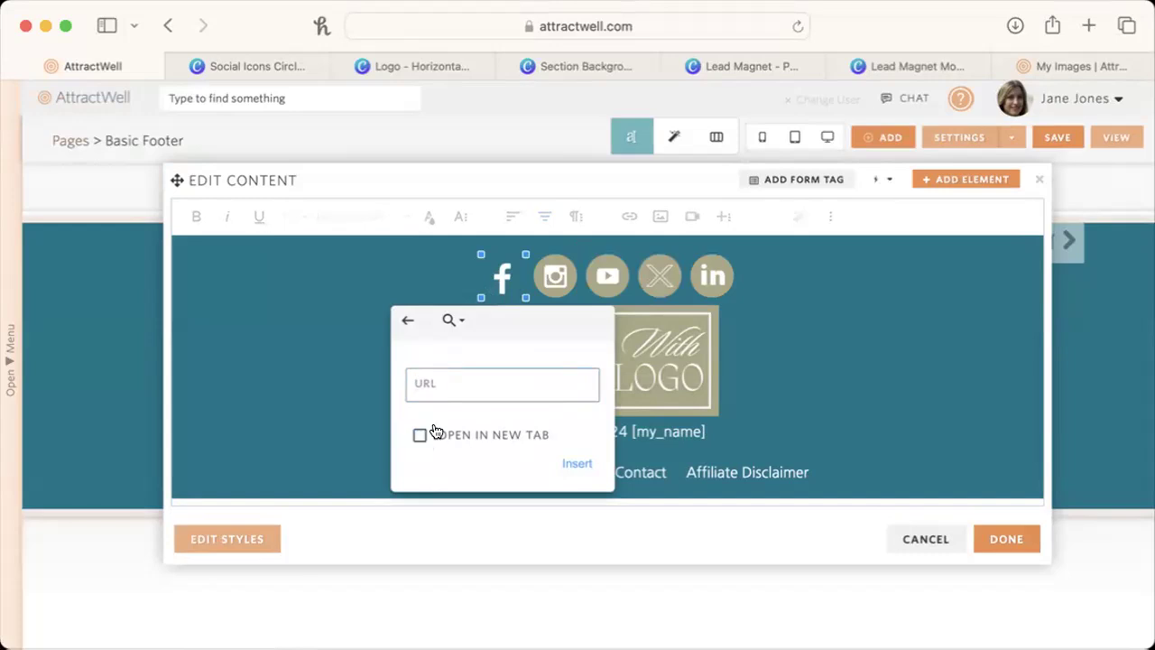
{"action": "left_click", "coordinate": [404, 323]}
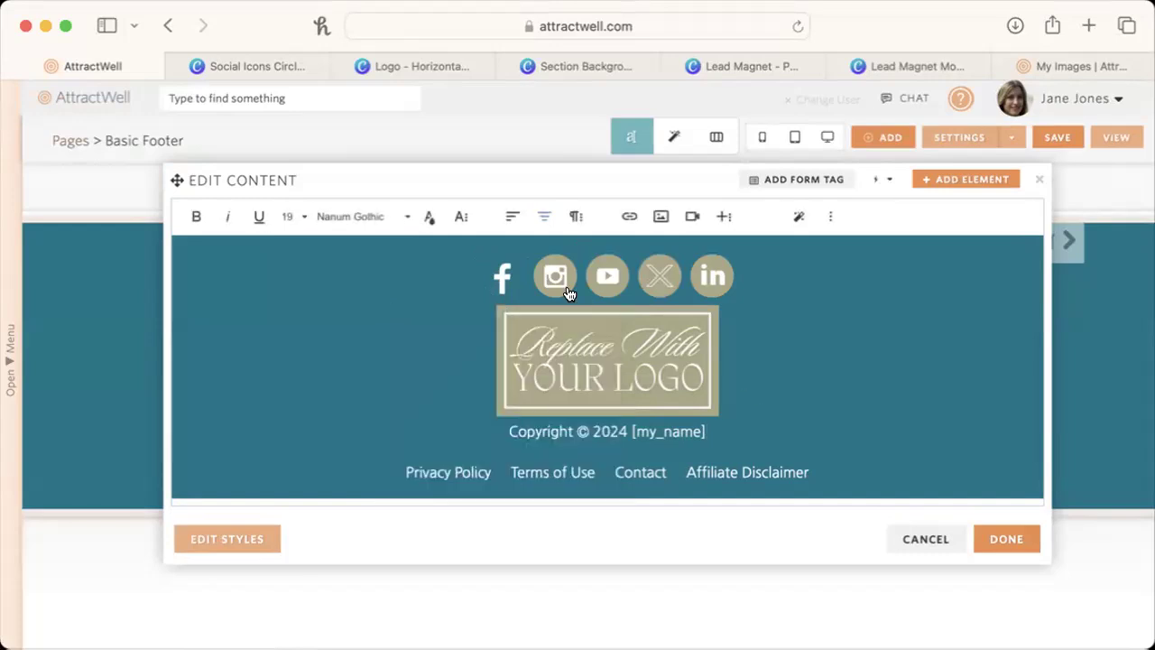
{"action": "left_click", "coordinate": [558, 279]}
{"action": "left_click", "coordinate": [825, 339]}
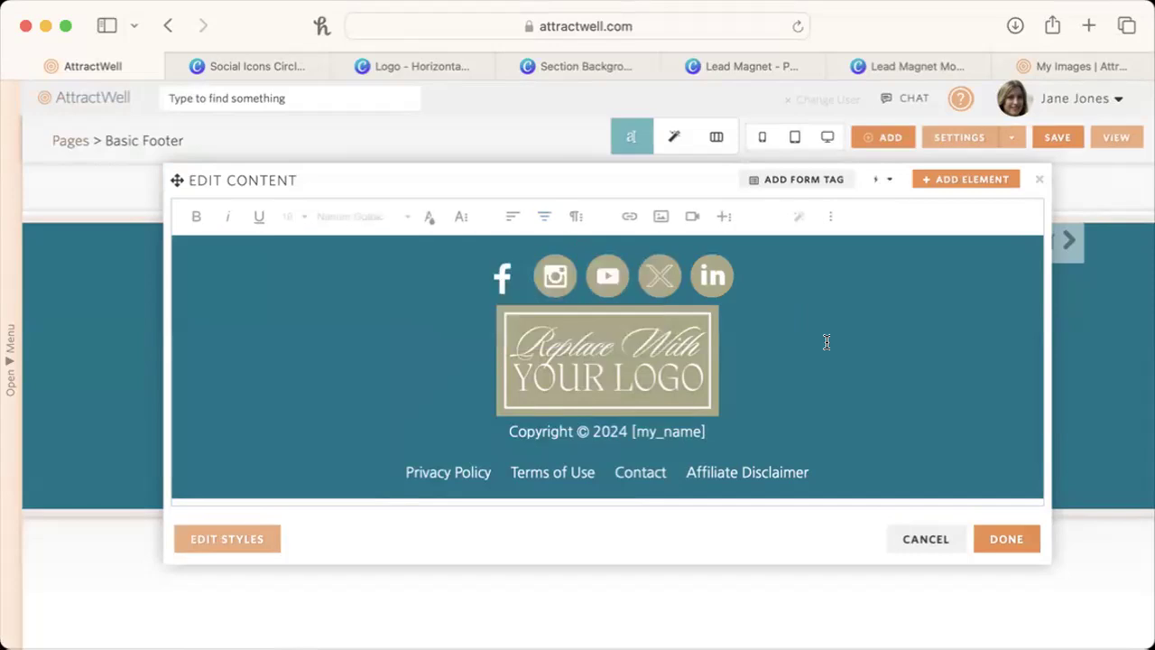
Delete the LinkedIn icon from the footer's social icon row and undo the deletion.
{"action": "left_click", "coordinate": [722, 287]}
{"action": "left_click", "coordinate": [730, 283]}
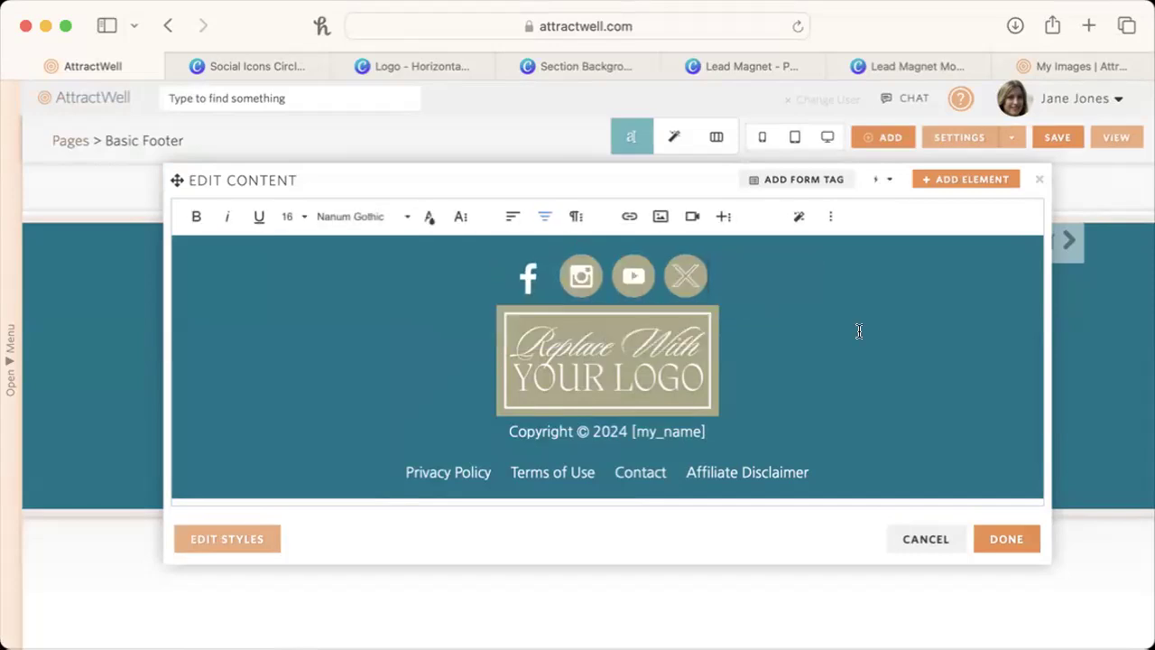
{"action": "key", "text": "super+z"}
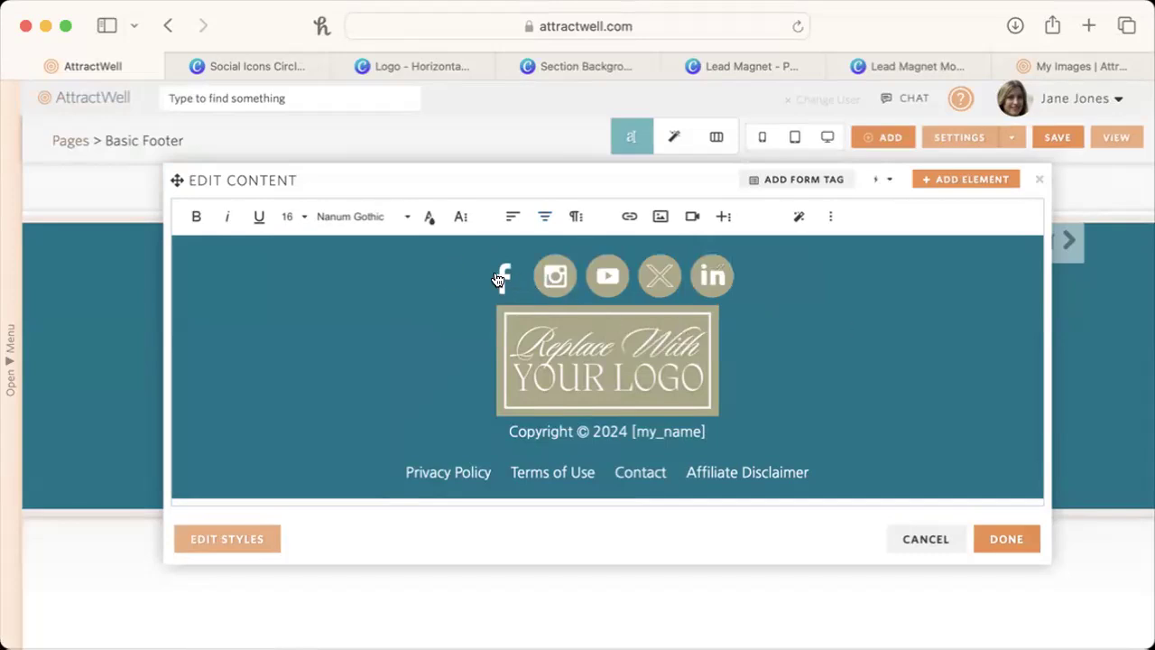
Replace the tan Instagram icon in the footer content with the teal Instagram icon from the image library.
{"action": "left_click", "coordinate": [550, 277]}
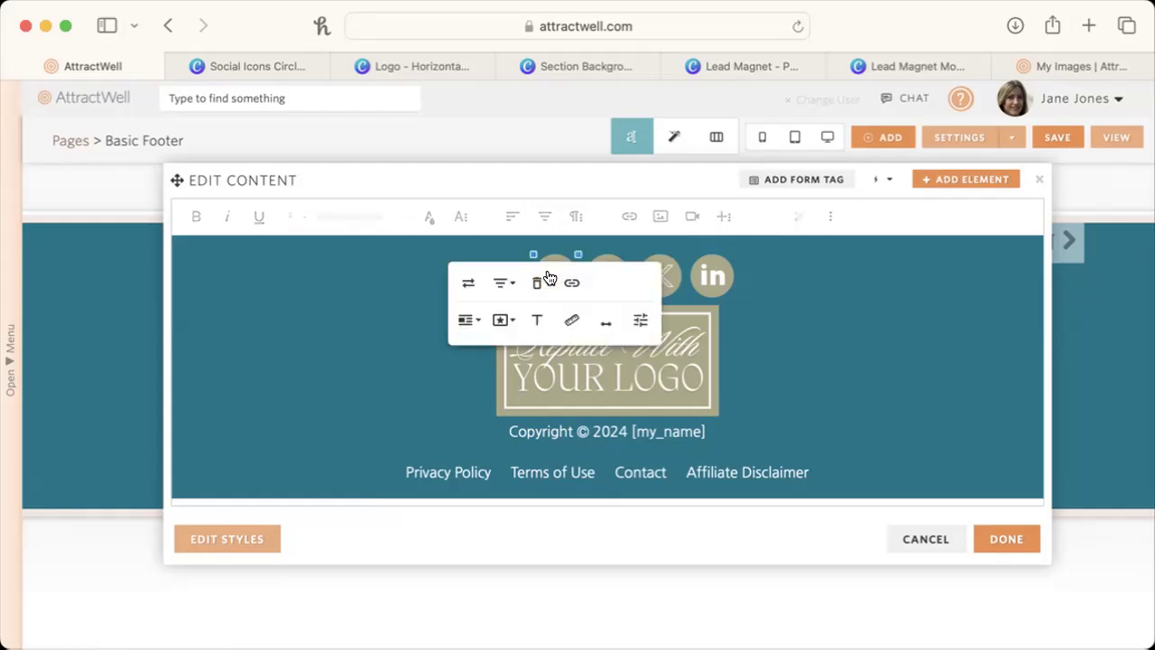
{"action": "left_click", "coordinate": [538, 316]}
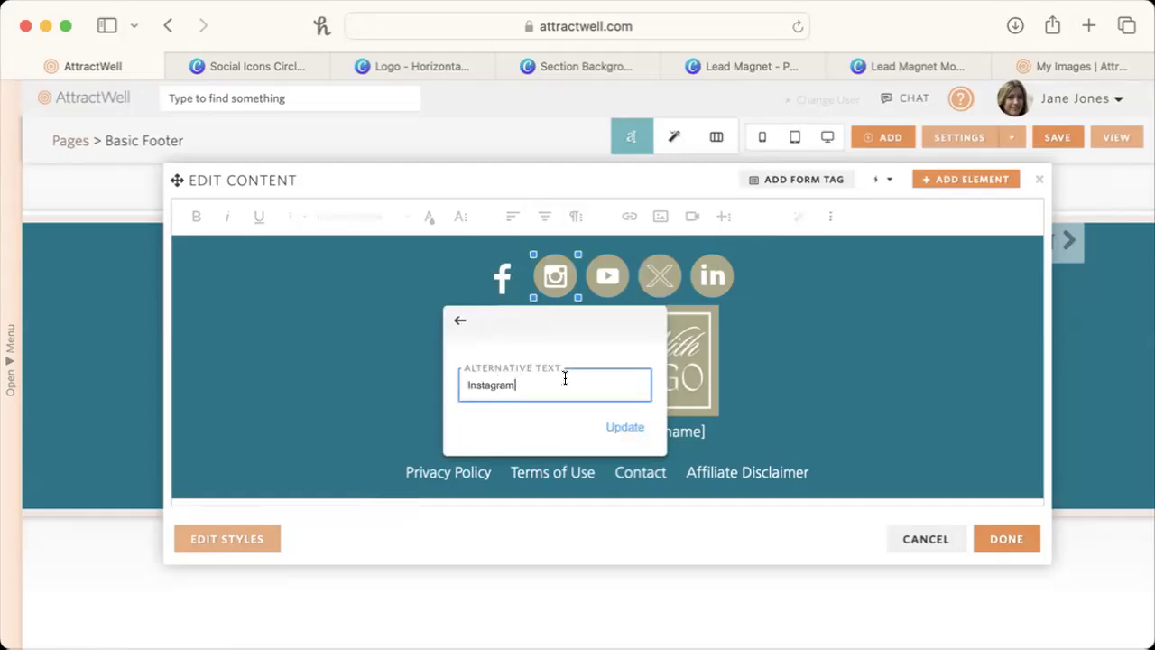
{"action": "left_click", "coordinate": [459, 320]}
{"action": "left_click", "coordinate": [463, 284]}
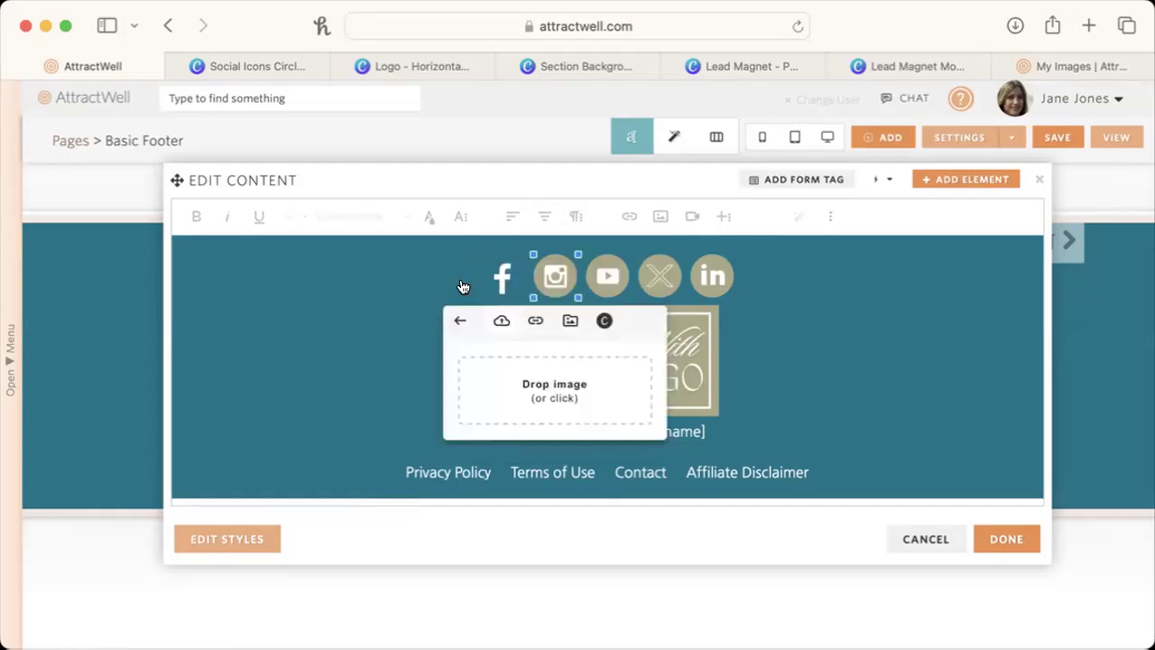
{"action": "left_click", "coordinate": [568, 320]}
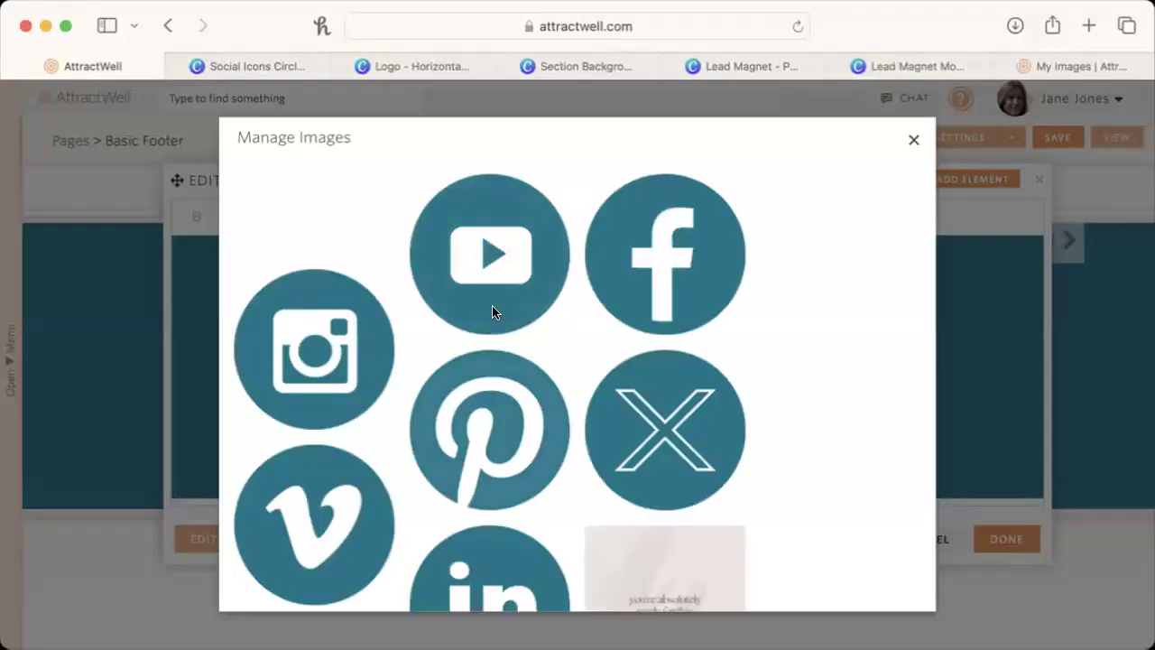
{"action": "left_click", "coordinate": [255, 350]}
{"action": "left_click", "coordinate": [761, 350]}
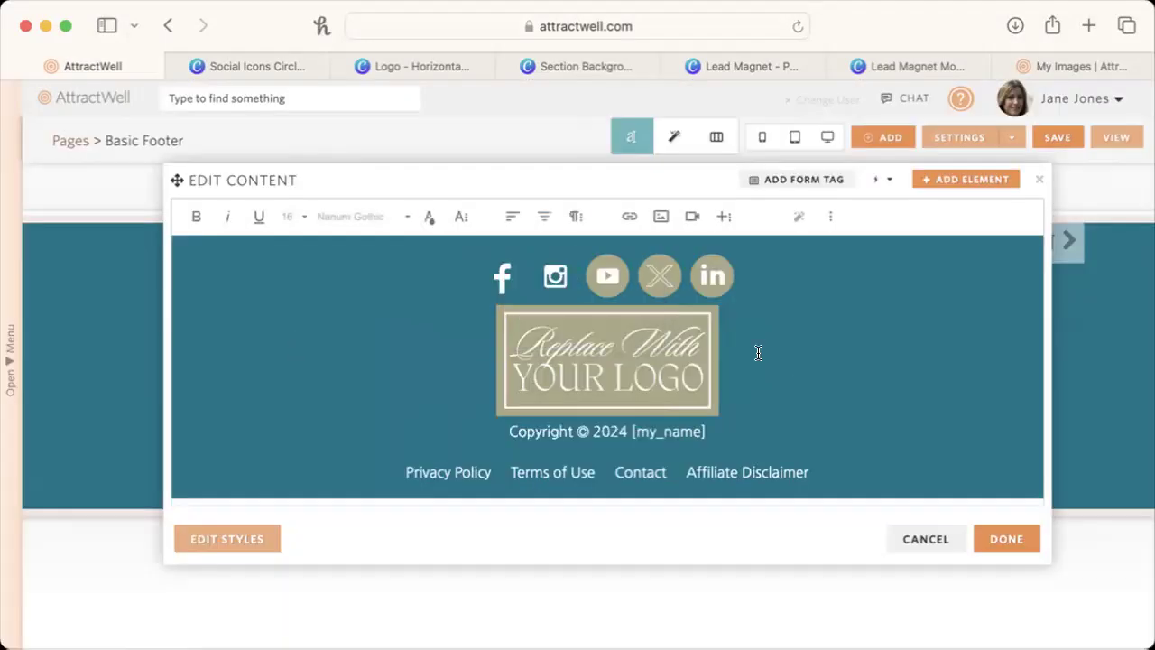
Replace the tan YouTube icon in the footer's social icon row with the teal YouTube icon from the image library.
{"action": "left_click", "coordinate": [604, 287]}
{"action": "left_click", "coordinate": [522, 285]}
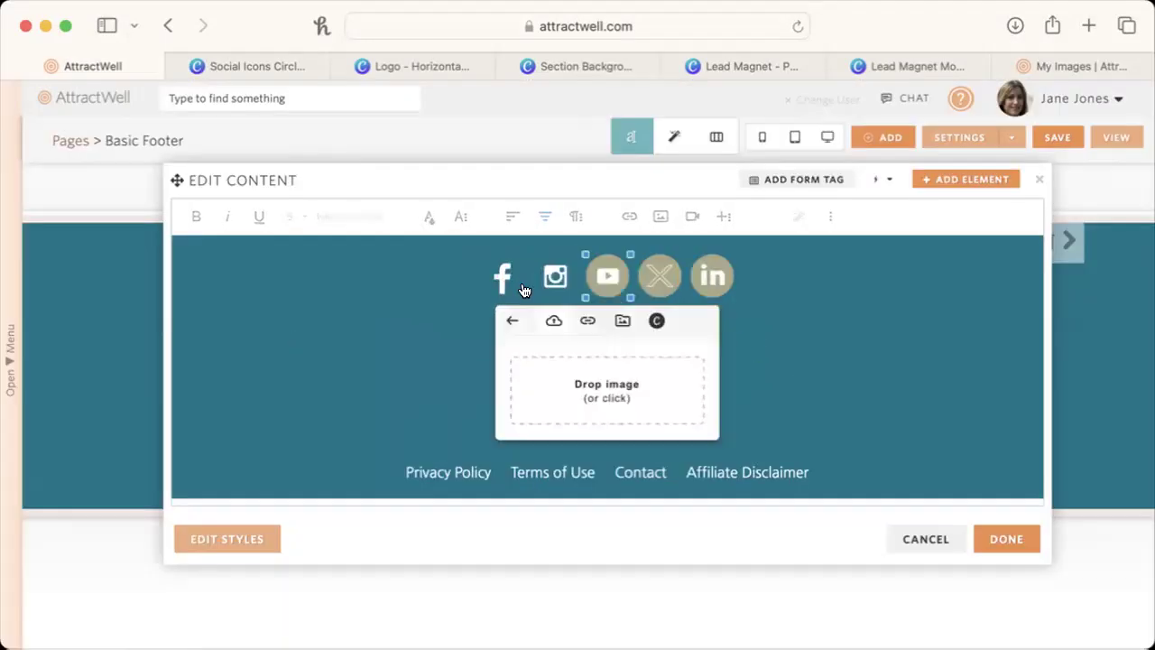
{"action": "left_click", "coordinate": [622, 318]}
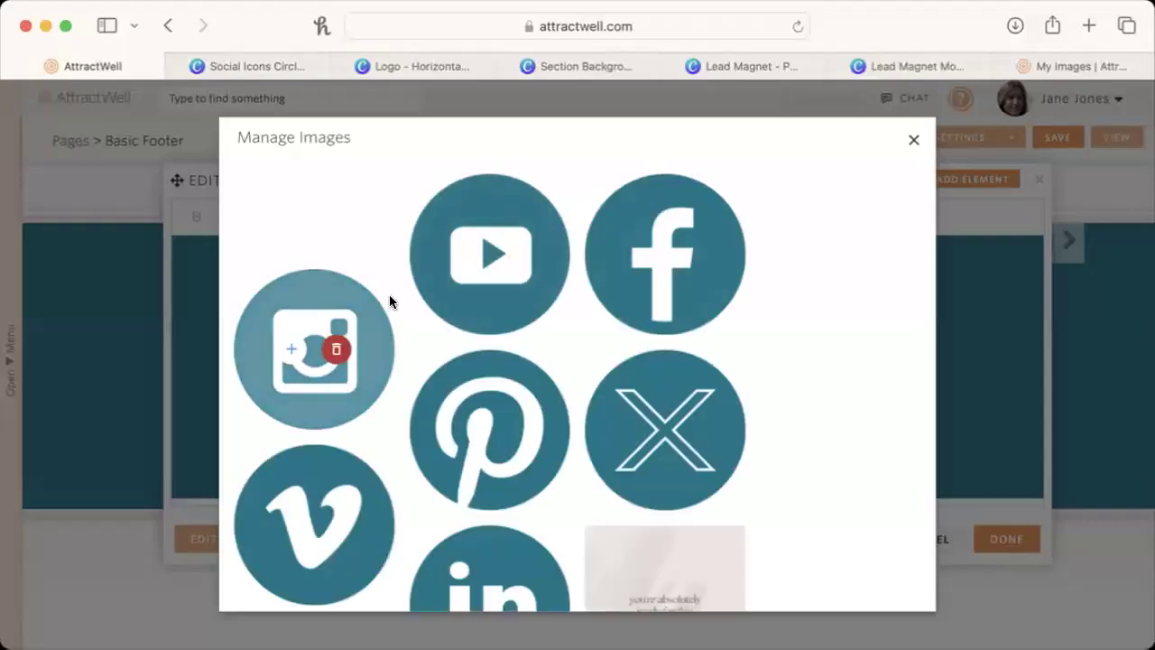
{"action": "left_click", "coordinate": [914, 142]}
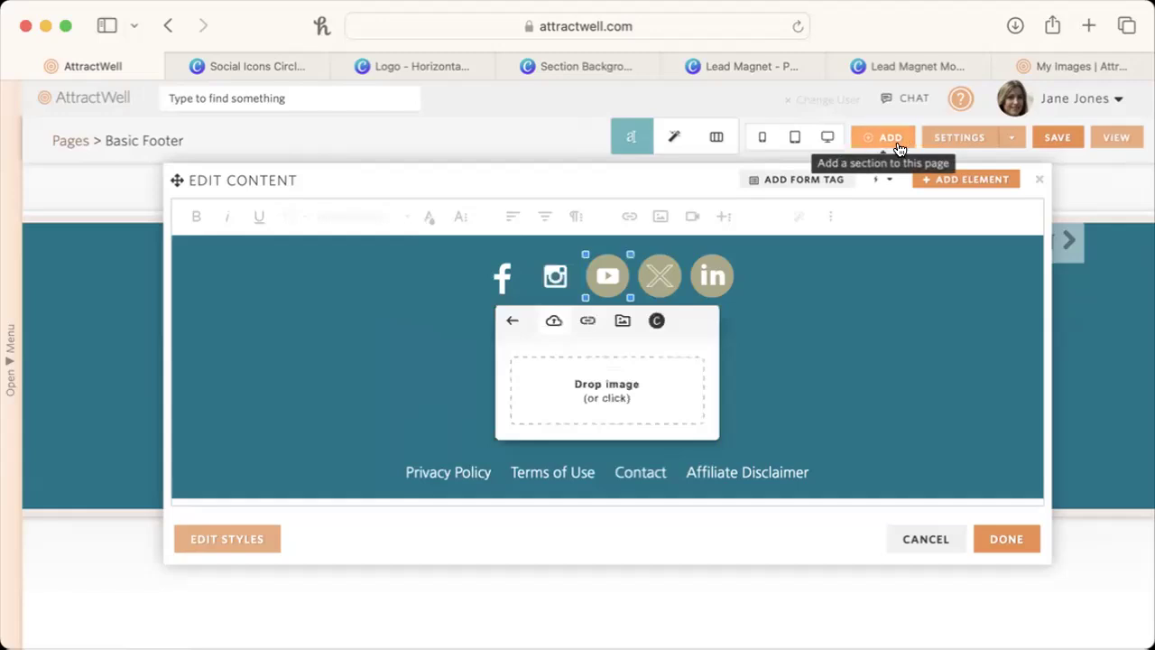
{"action": "left_click", "coordinate": [621, 285]}
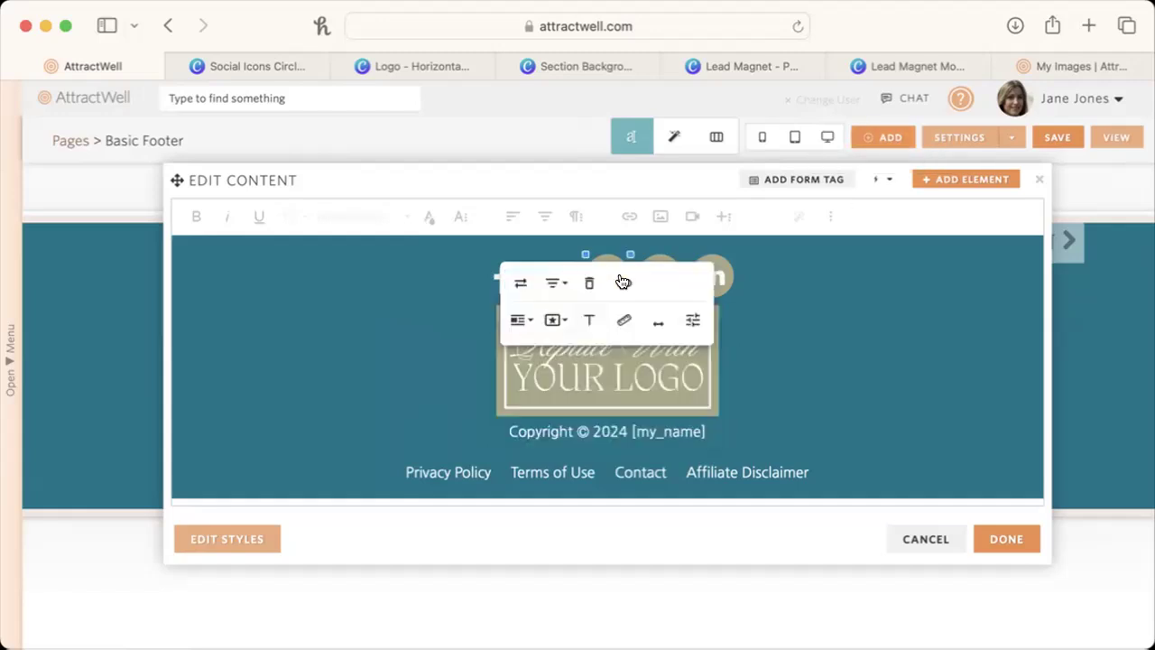
{"action": "left_click", "coordinate": [519, 281]}
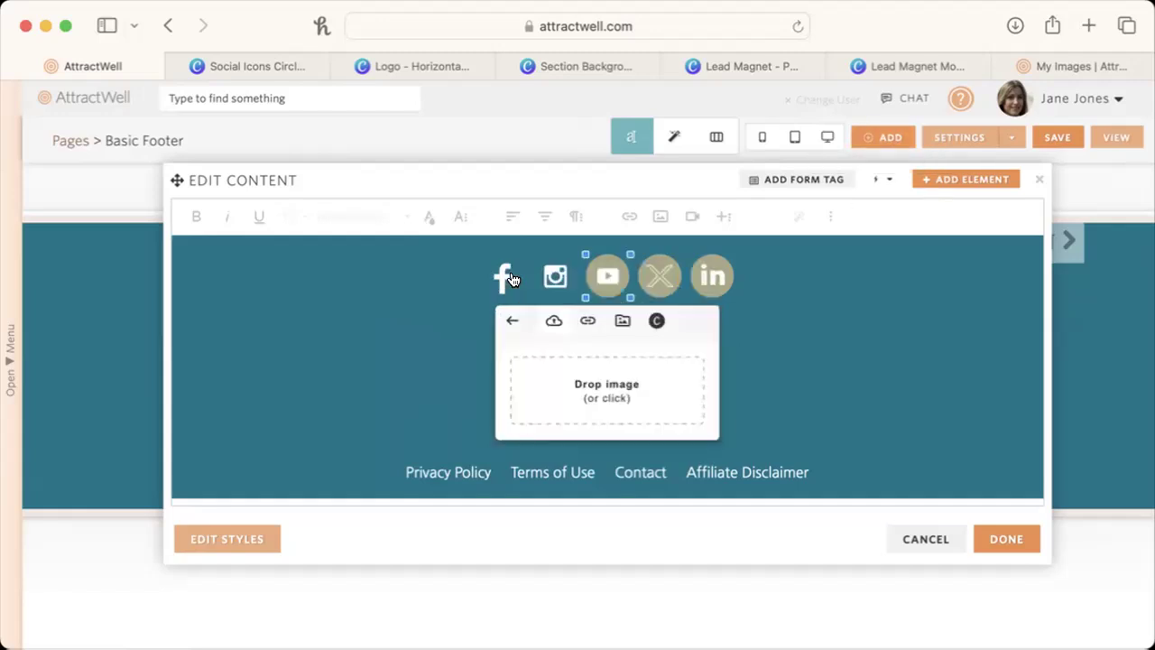
{"action": "left_click", "coordinate": [622, 321]}
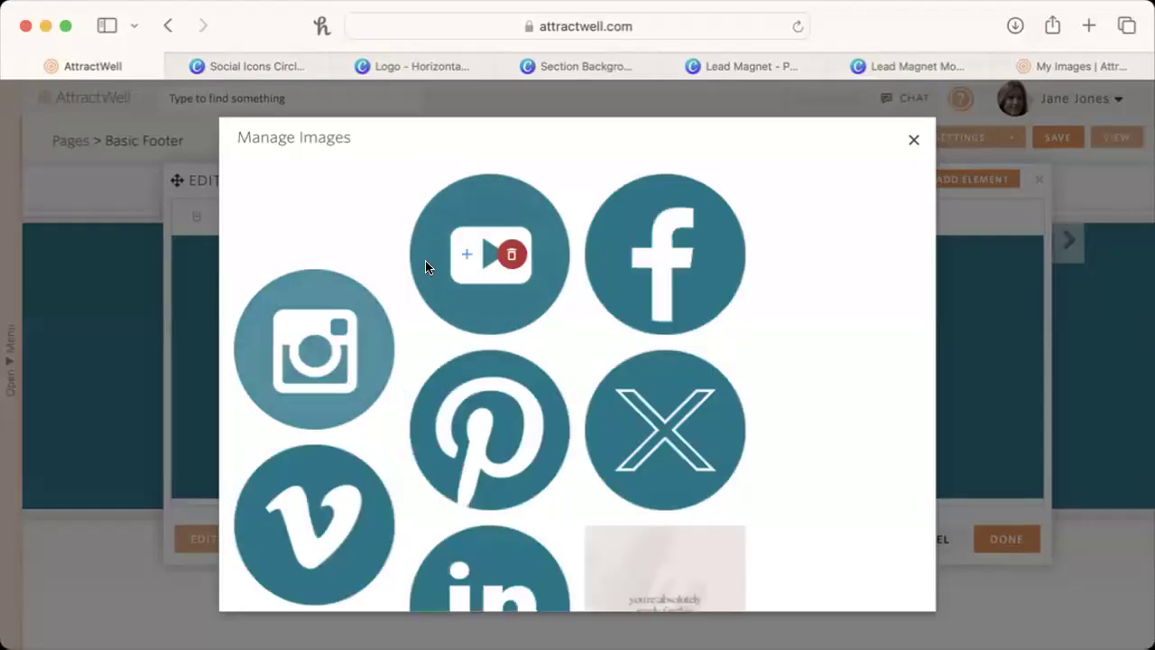
{"action": "left_click", "coordinate": [443, 248]}
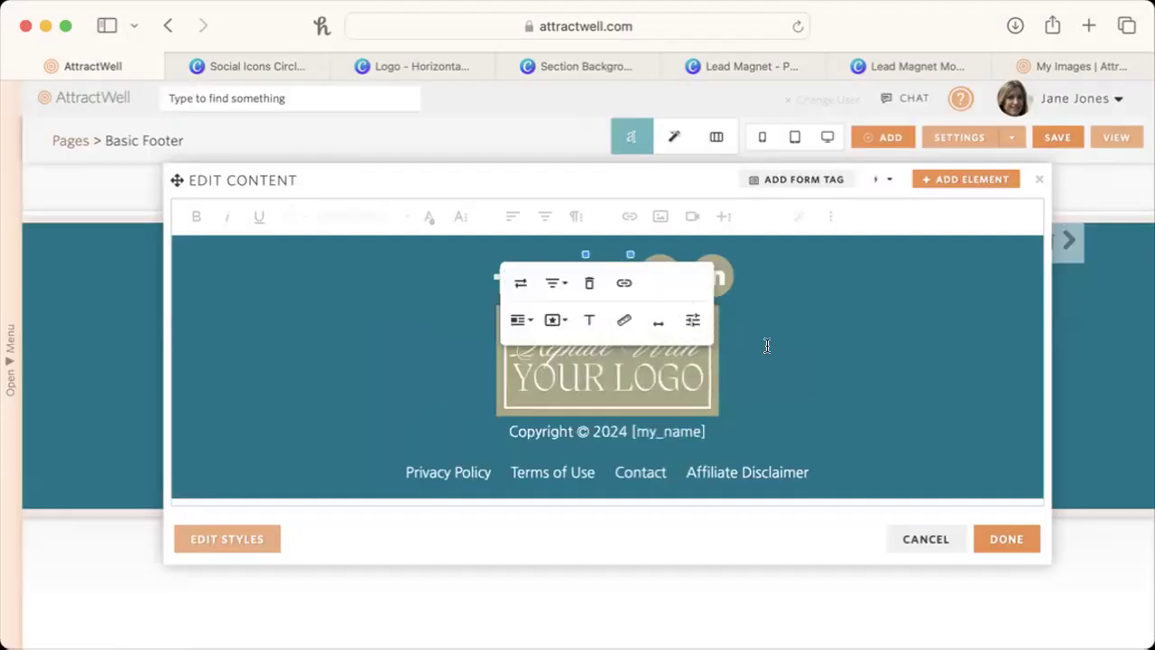
Replace the tan X icon in the footer's social icon row with the teal X icon from the image library.
{"action": "left_click", "coordinate": [659, 276]}
{"action": "left_click", "coordinate": [573, 283]}
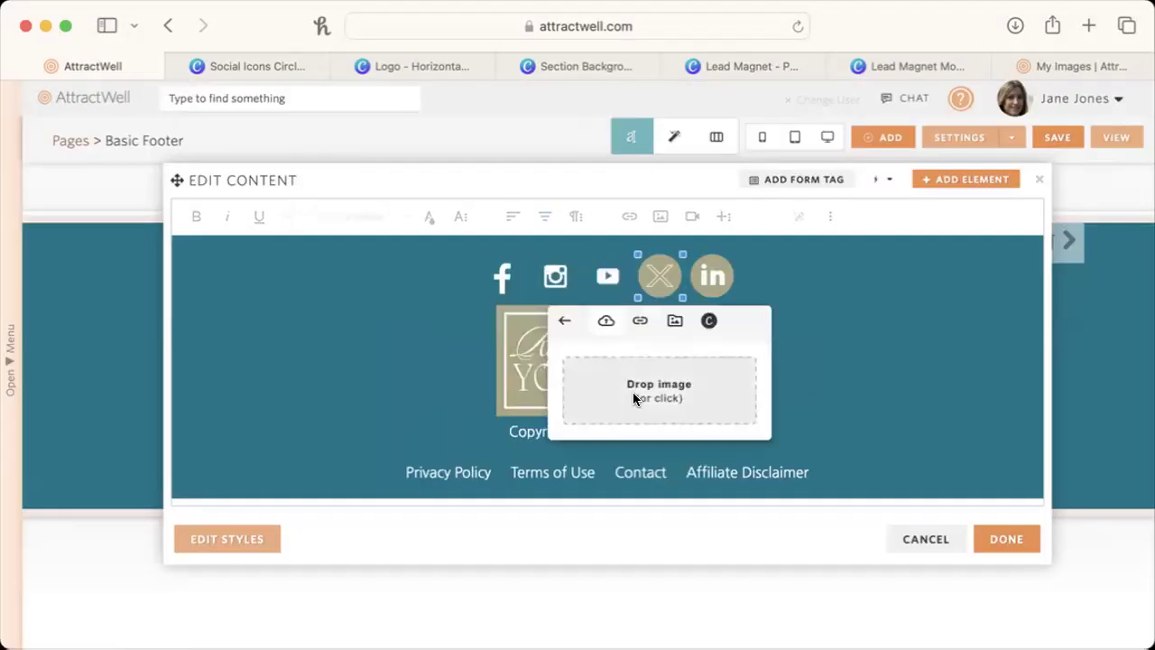
{"action": "left_click", "coordinate": [673, 321]}
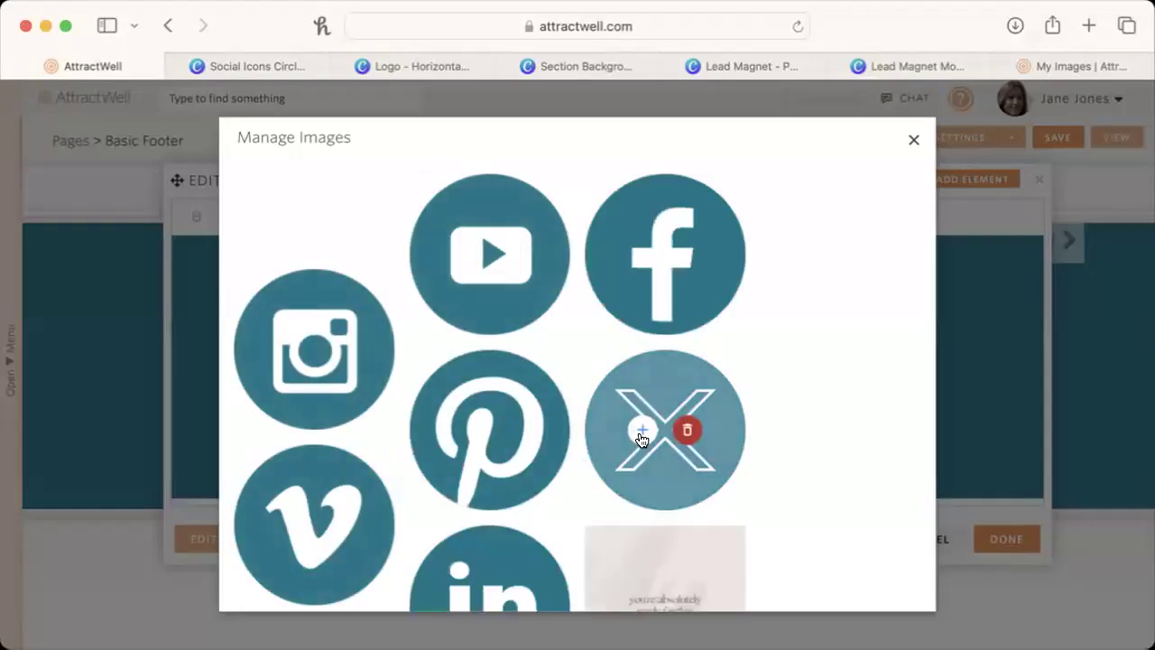
{"action": "left_click", "coordinate": [640, 433]}
Replace the tan LinkedIn icon at the end of the social icon row with the teal Pinterest icon.
{"action": "left_click", "coordinate": [713, 275]}
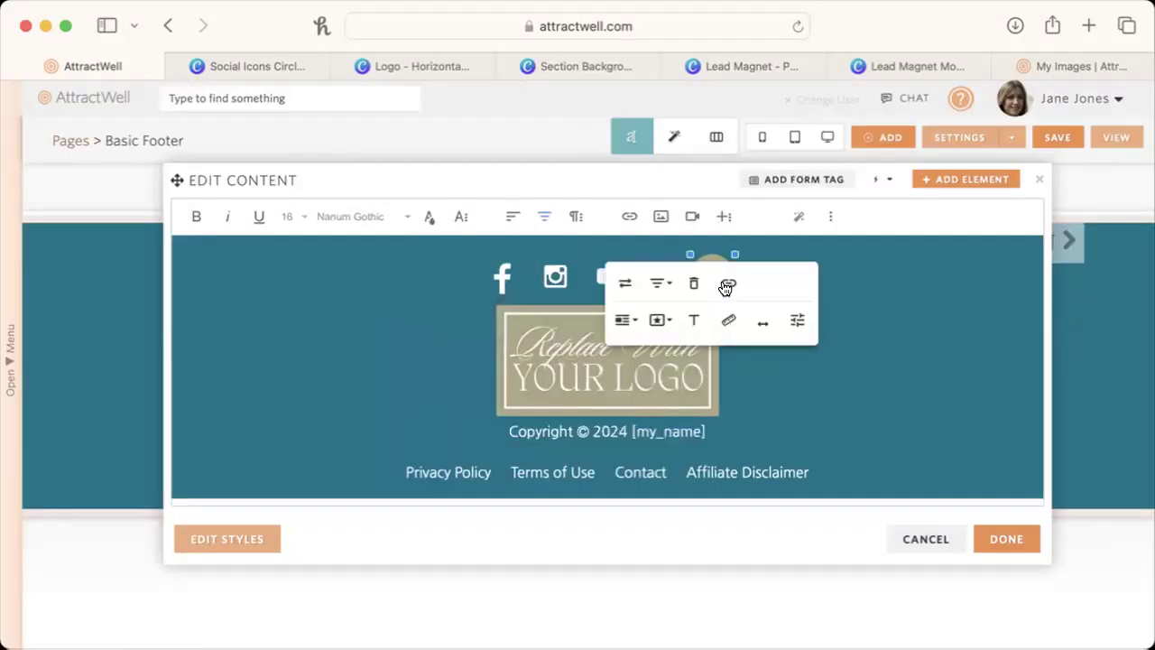
{"action": "left_click", "coordinate": [624, 287]}
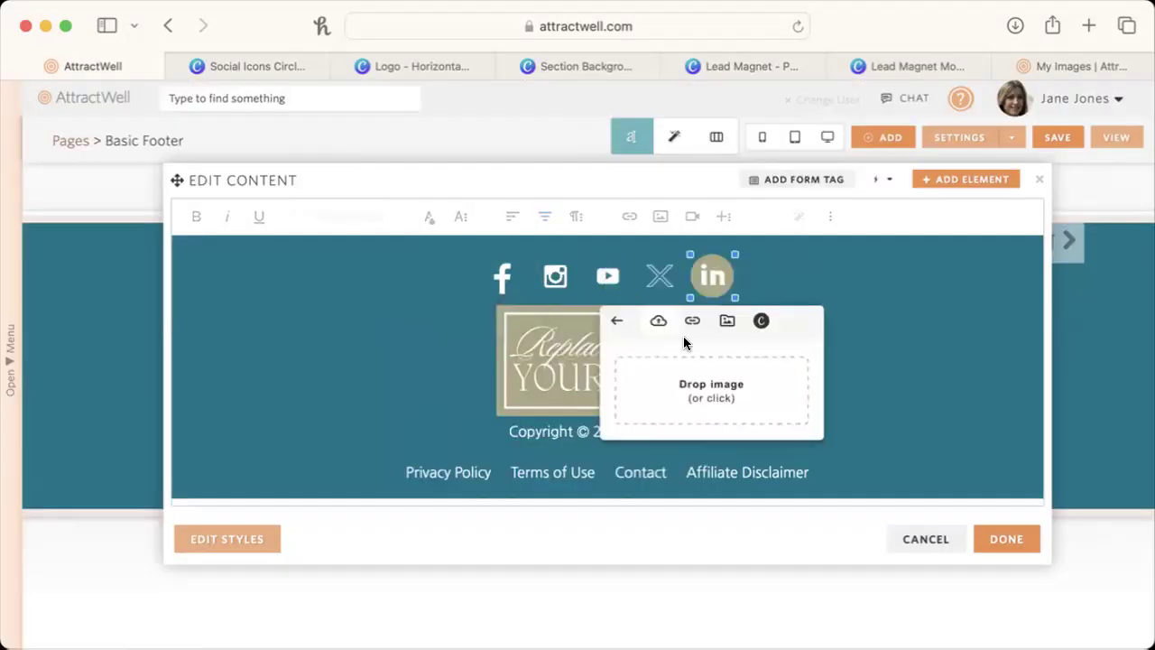
{"action": "left_click", "coordinate": [727, 320]}
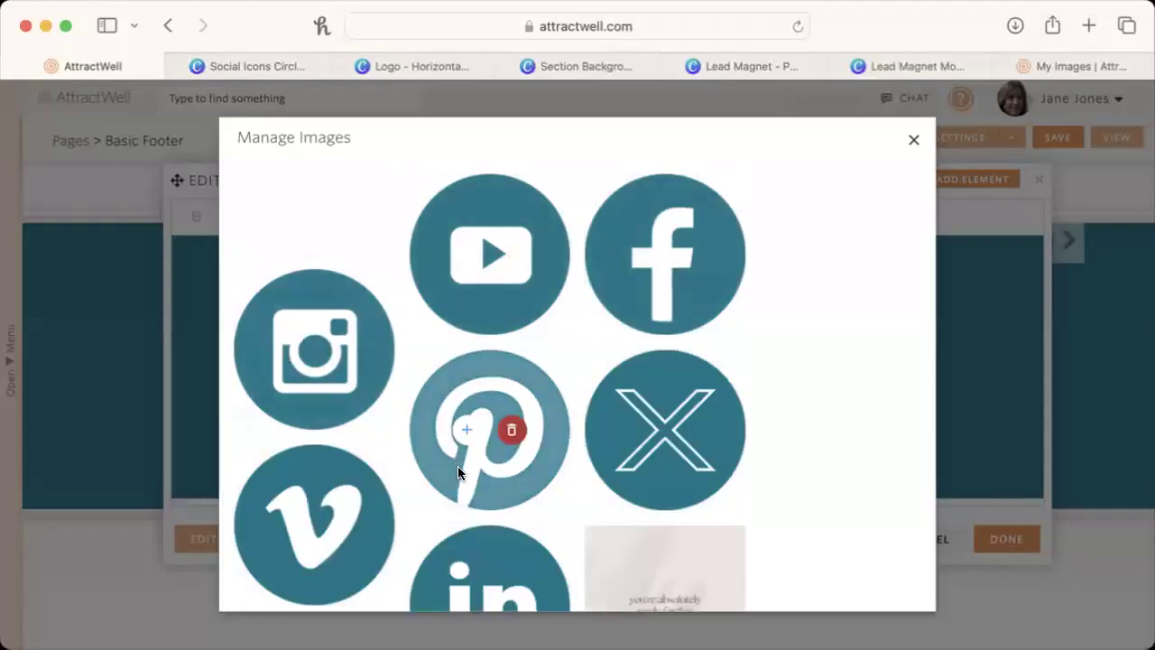
{"action": "left_click", "coordinate": [467, 430]}
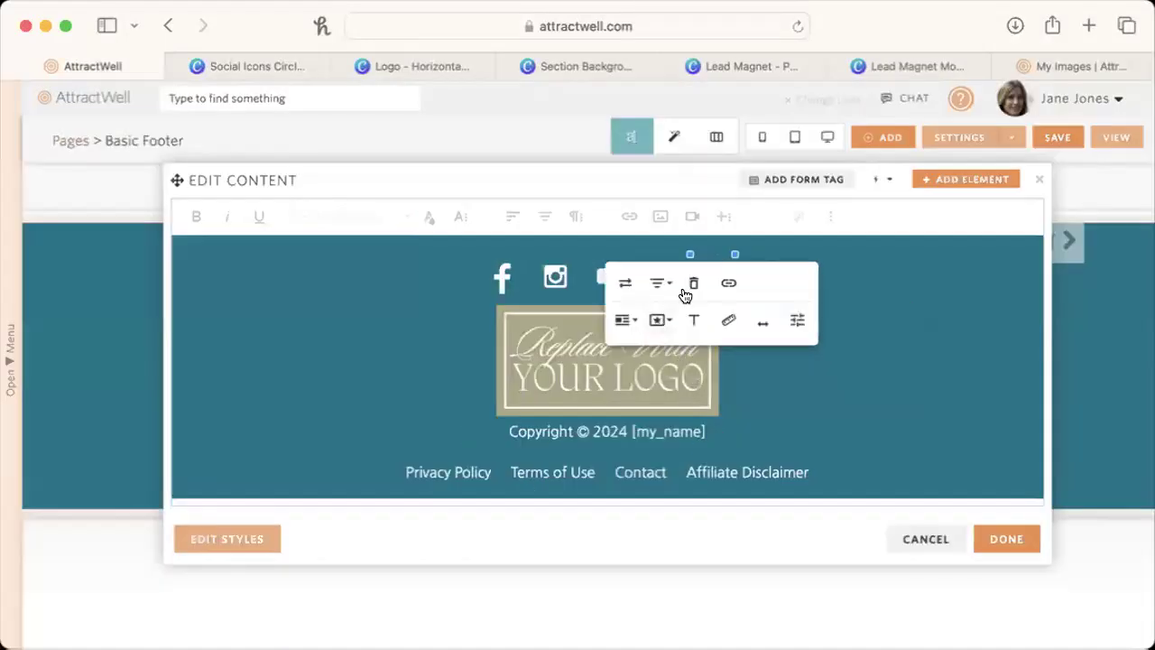
Swap the Pinterest icon at the end of the row for the teal LinkedIn icon from the image library.
{"action": "left_click", "coordinate": [623, 285]}
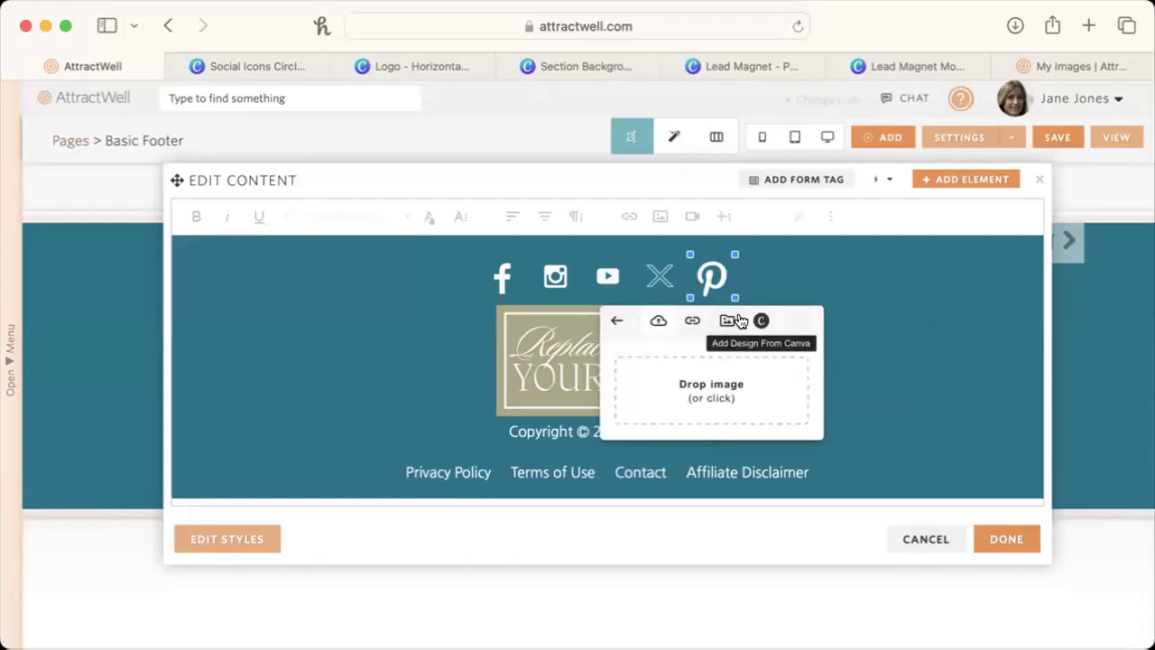
{"action": "left_click", "coordinate": [726, 321]}
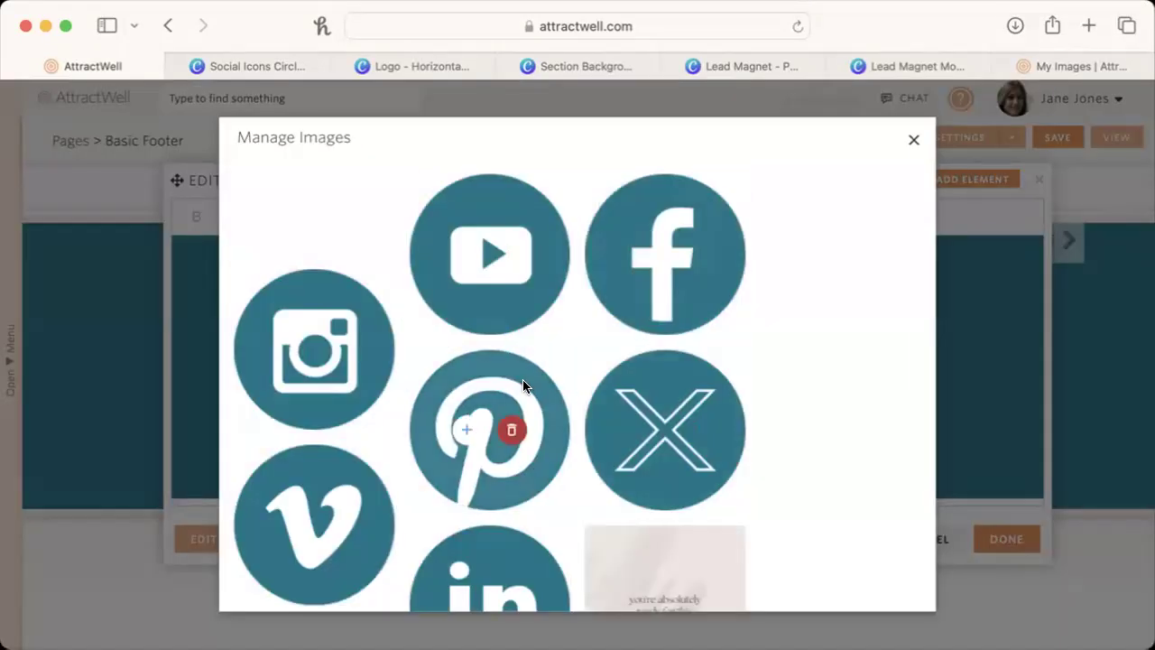
{"action": "scroll", "coordinate": [443, 497], "scroll_direction": "down", "scroll_amount": 3}
{"action": "left_click", "coordinate": [464, 435]}
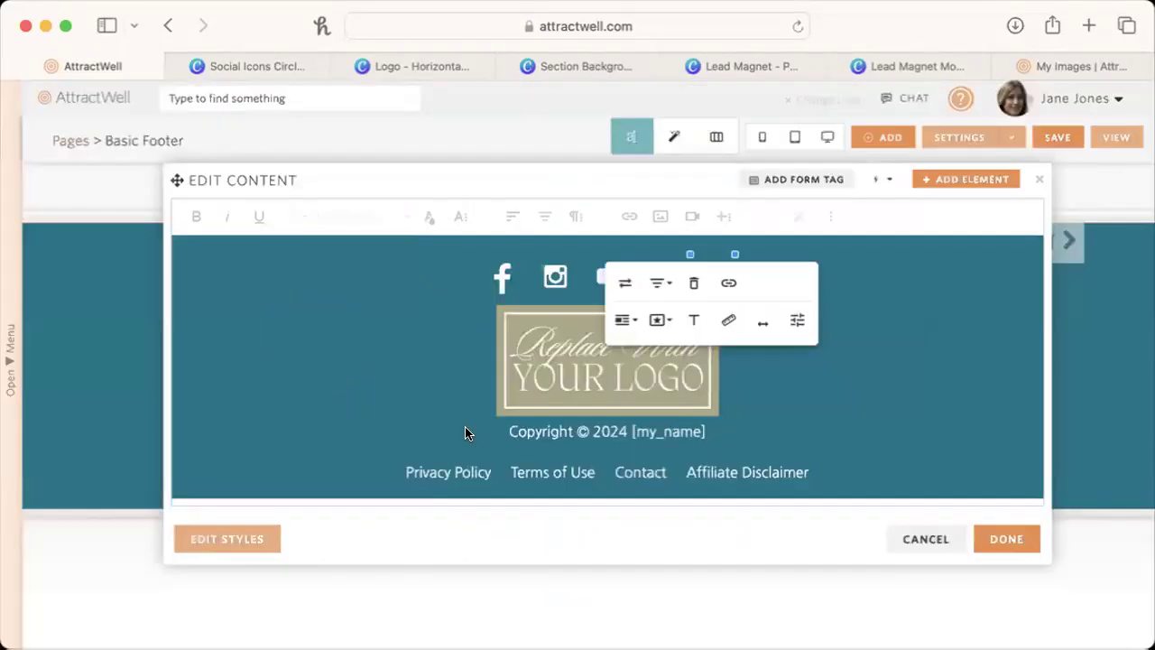
Replace the placeholder logo below the social icons with the white-framed horizontal logo from the image library.
{"action": "left_click", "coordinate": [646, 384]}
{"action": "left_click", "coordinate": [517, 334]}
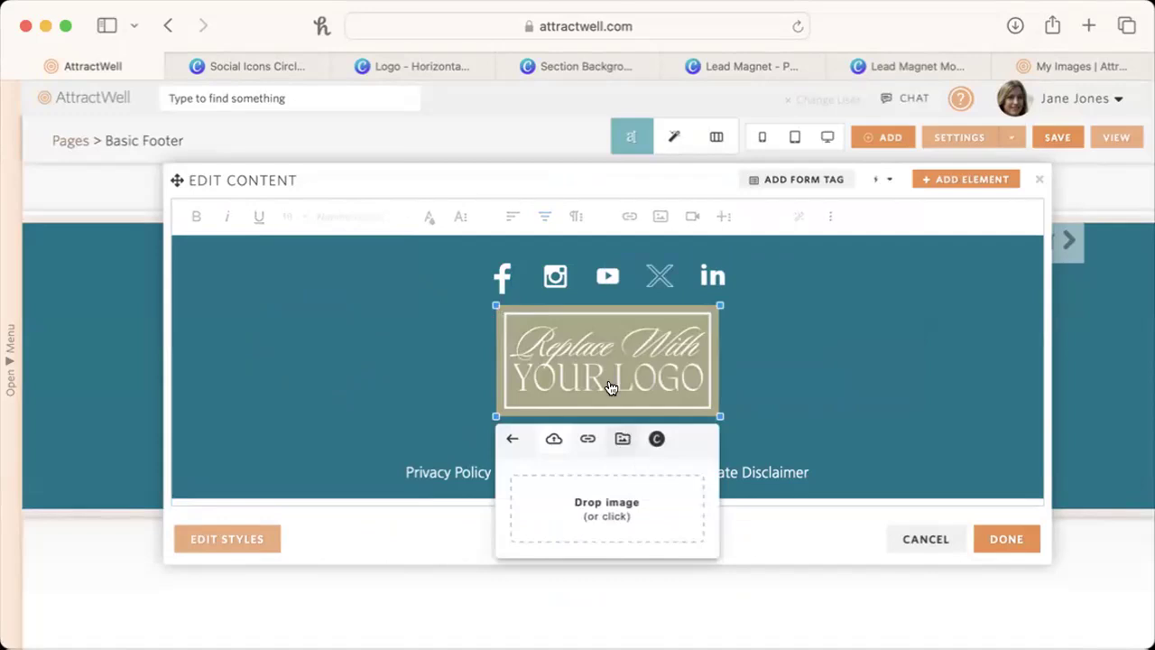
{"action": "left_click", "coordinate": [623, 440]}
{"action": "mouse_move", "coordinate": [316, 204]}
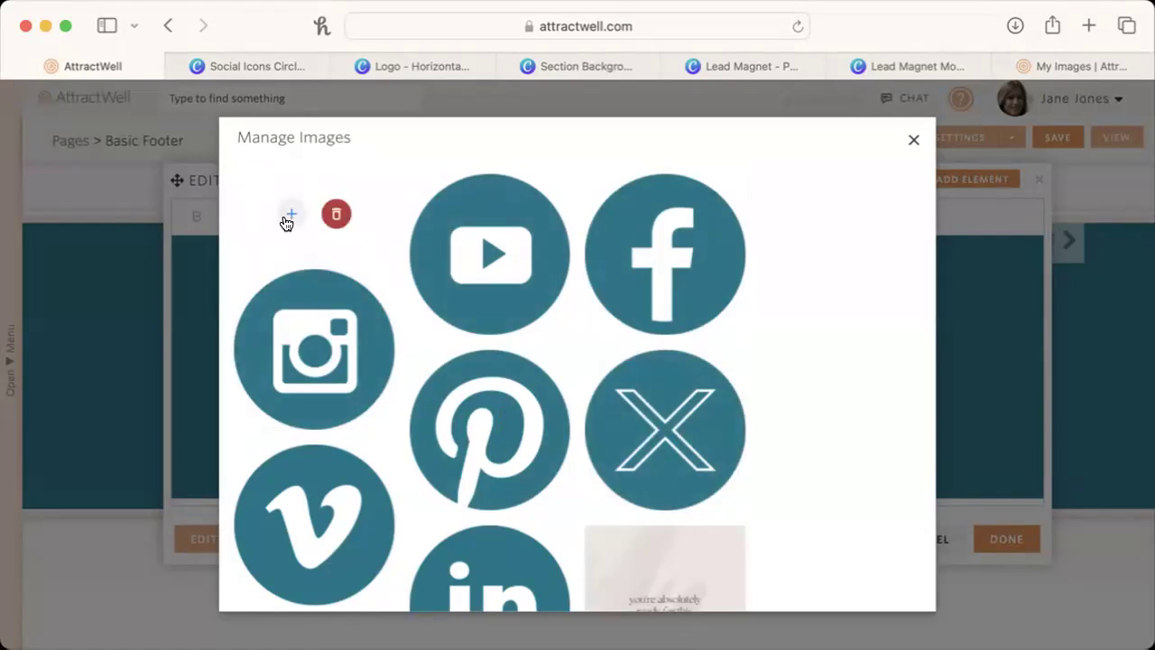
{"action": "left_click", "coordinate": [289, 215]}
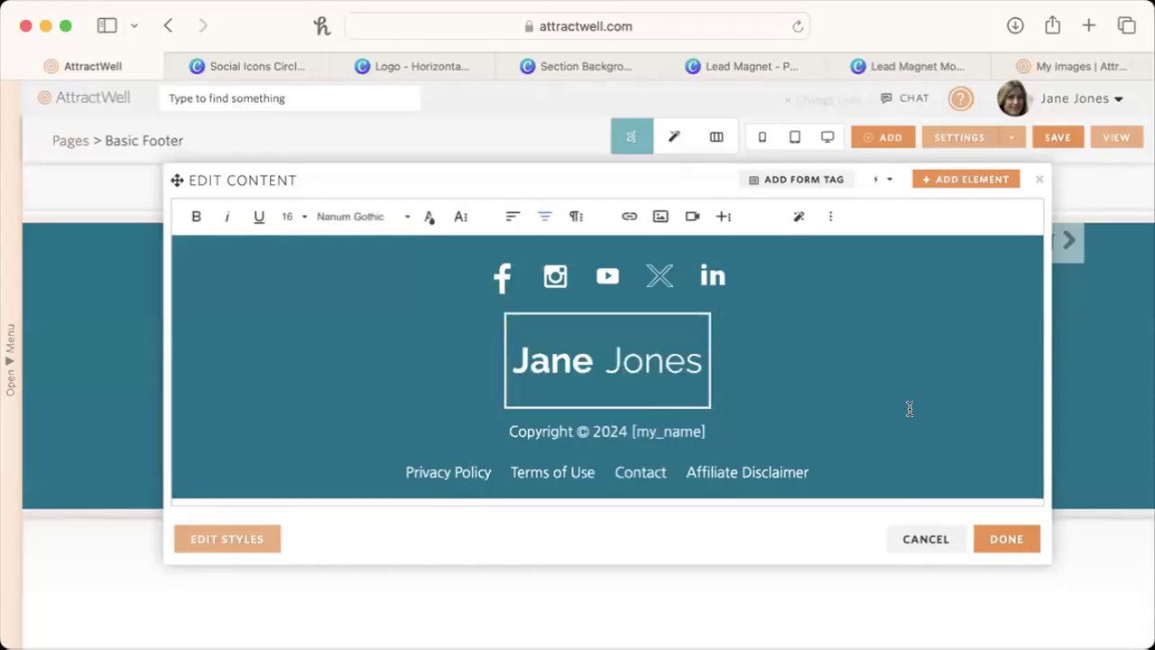
Examine the Privacy Policy link's settings and the list of pages it can link to, then leave without updating.
{"action": "left_click", "coordinate": [433, 480]}
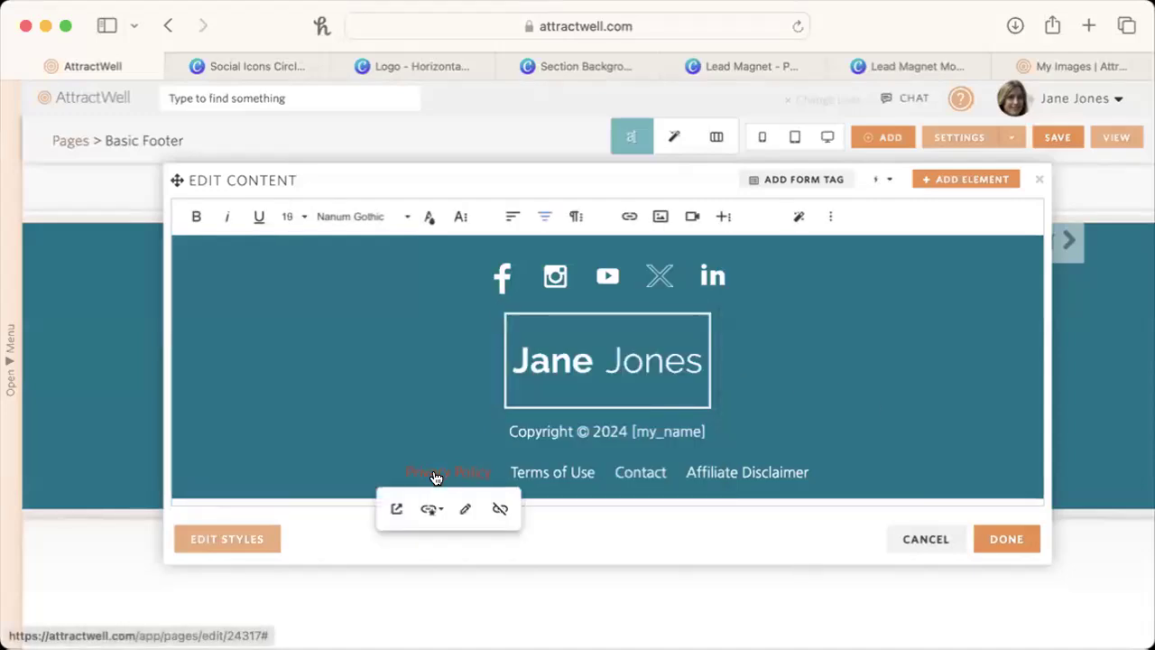
{"action": "left_click", "coordinate": [461, 511]}
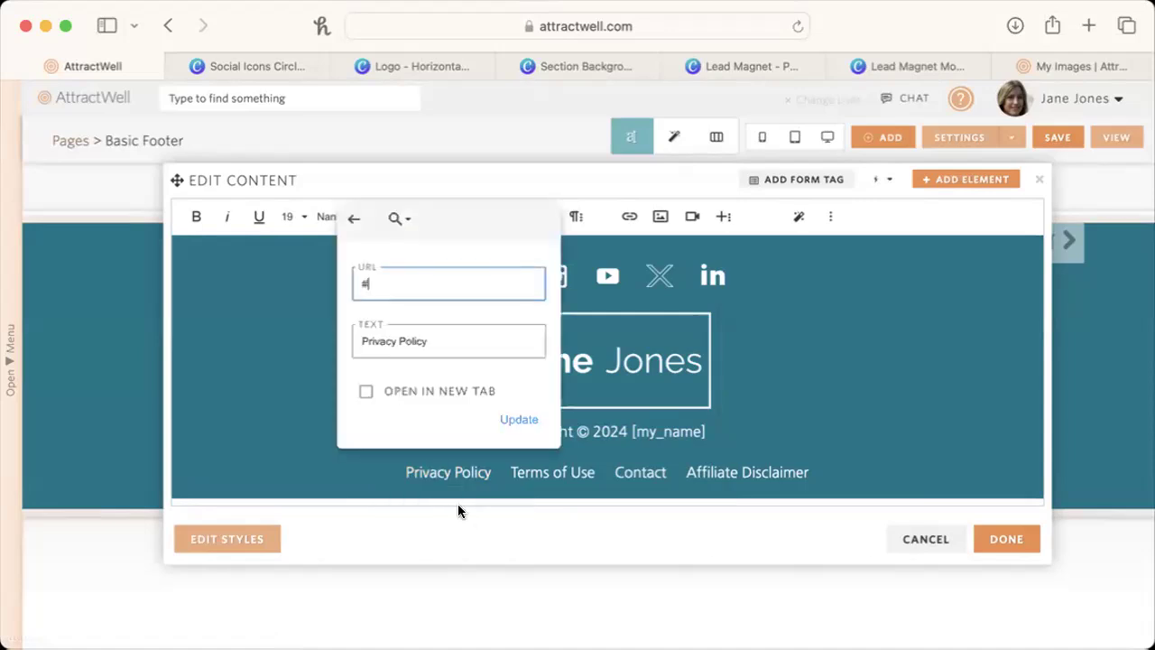
{"action": "left_click", "coordinate": [391, 218]}
{"action": "scroll", "coordinate": [418, 353], "scroll_direction": "down", "scroll_amount": 3}
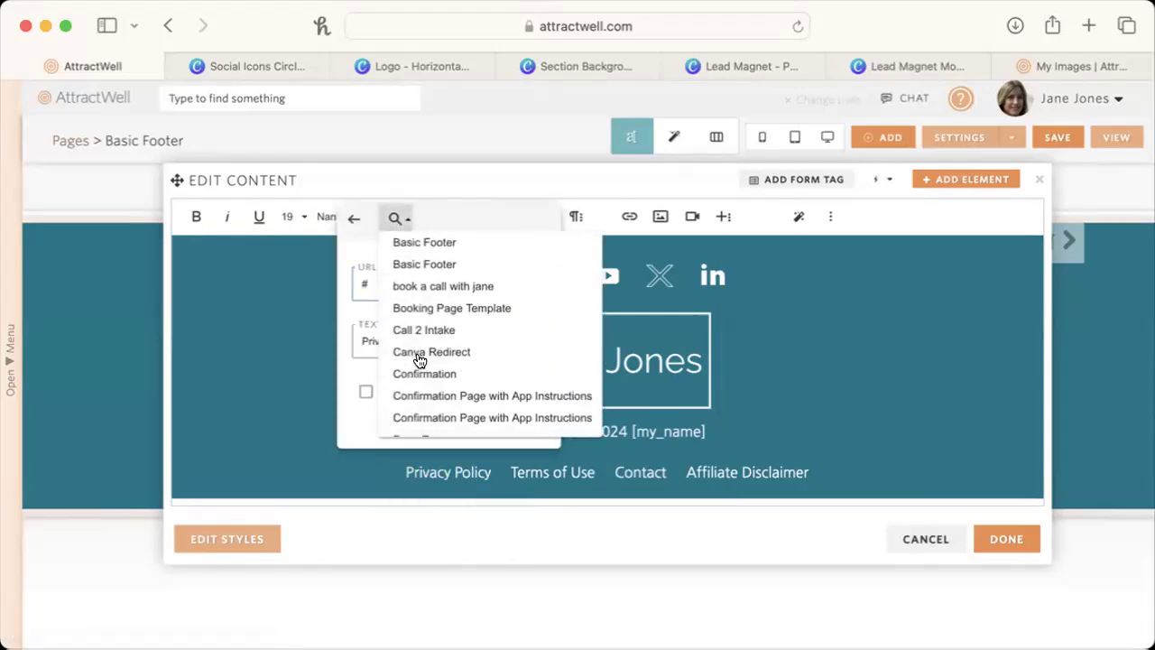
{"action": "left_click", "coordinate": [209, 433]}
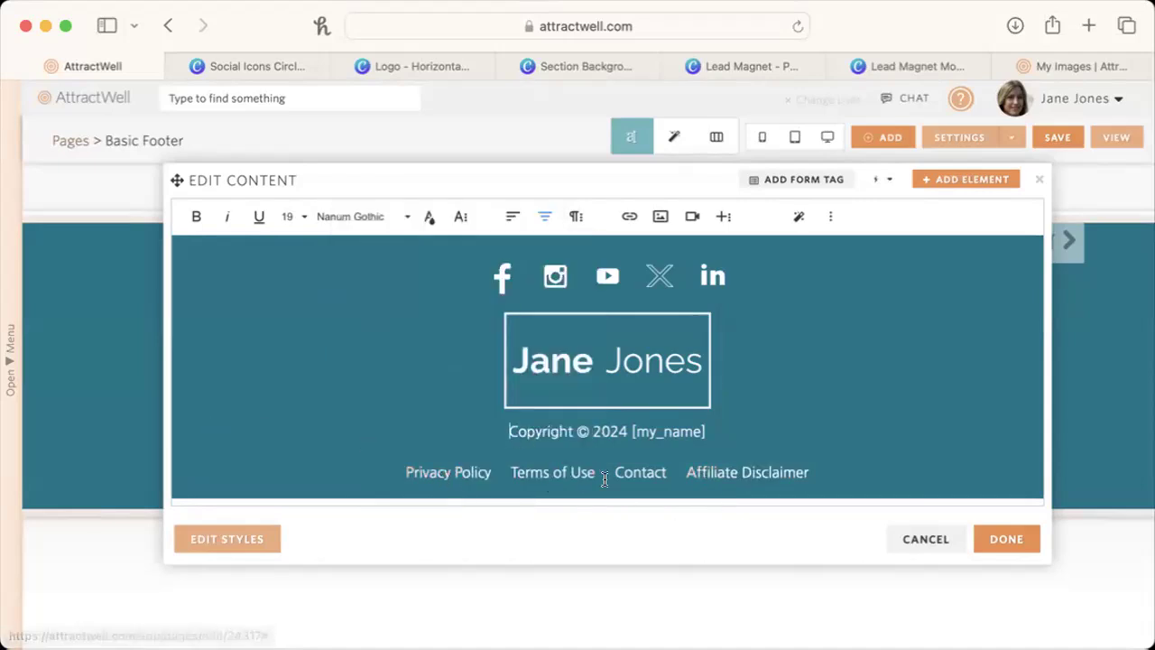
Delete the Affiliate Disclaimer link and its extra spacing from the footer's row of links.
{"action": "left_click_drag", "start_coordinate": [810, 472], "coordinate": [689, 476]}
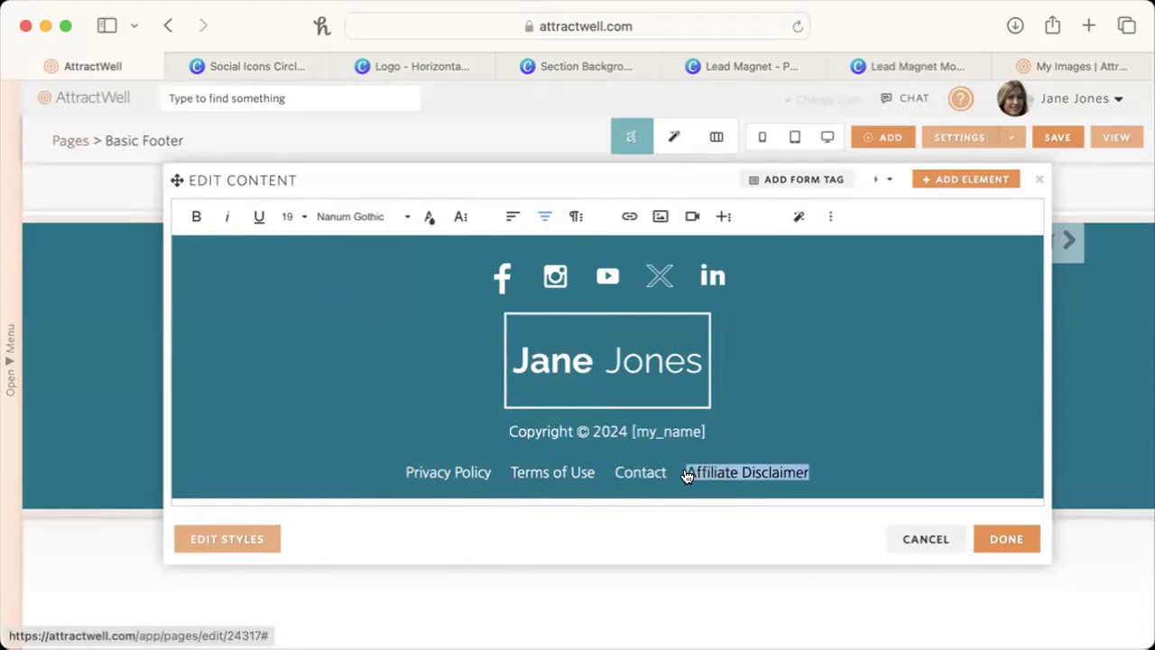
{"action": "key", "text": "BackSpace"}
{"action": "key", "text": "BackSpace"}
{"action": "key", "text": "BackSpace"}
{"action": "key", "text": "BackSpace"}
{"action": "key", "text": "BackSpace"}
{"action": "key", "text": "BackSpace"}
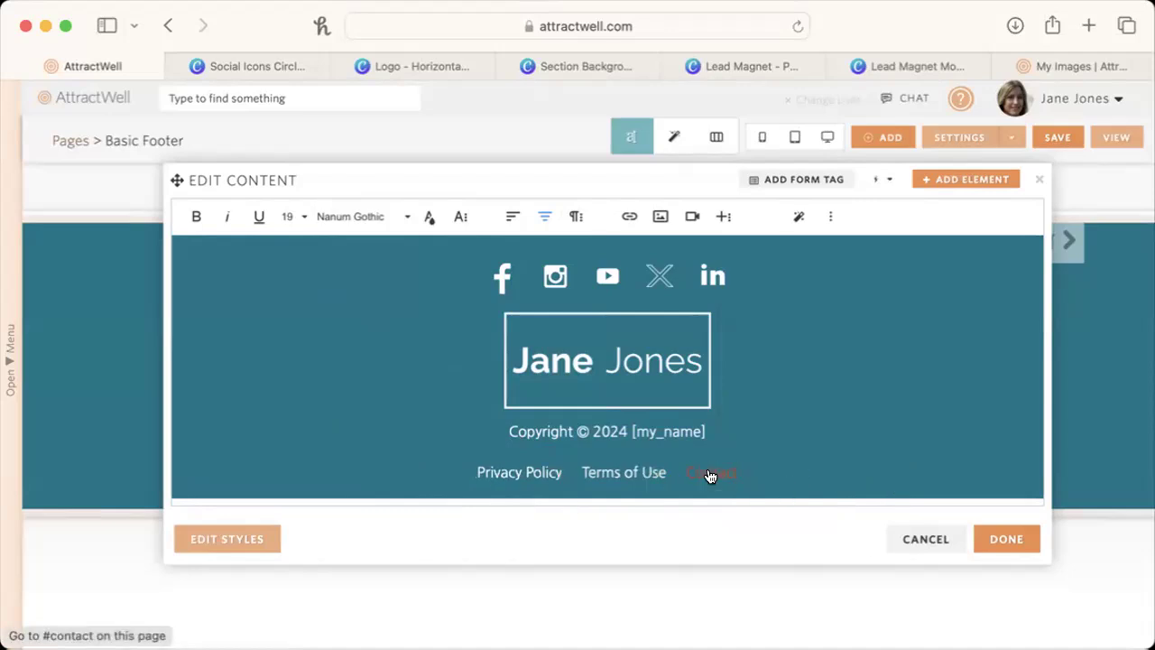
Check the URL in the Contact link's settings and apply the footer content edits.
{"action": "left_click", "coordinate": [710, 476]}
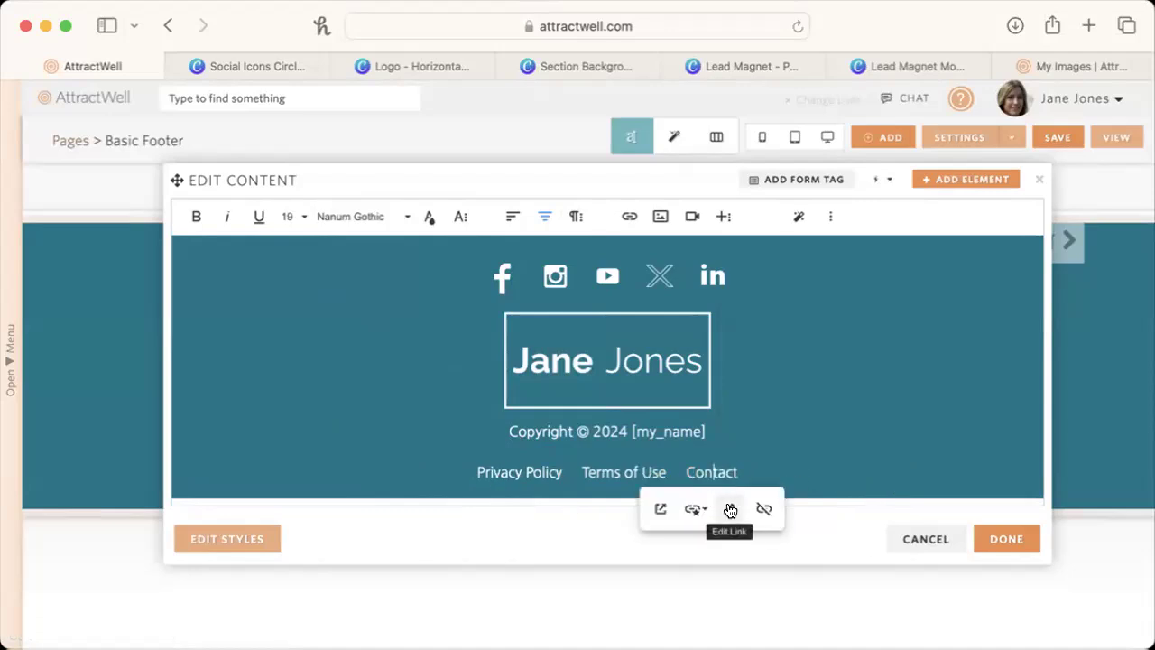
{"action": "left_click", "coordinate": [730, 511]}
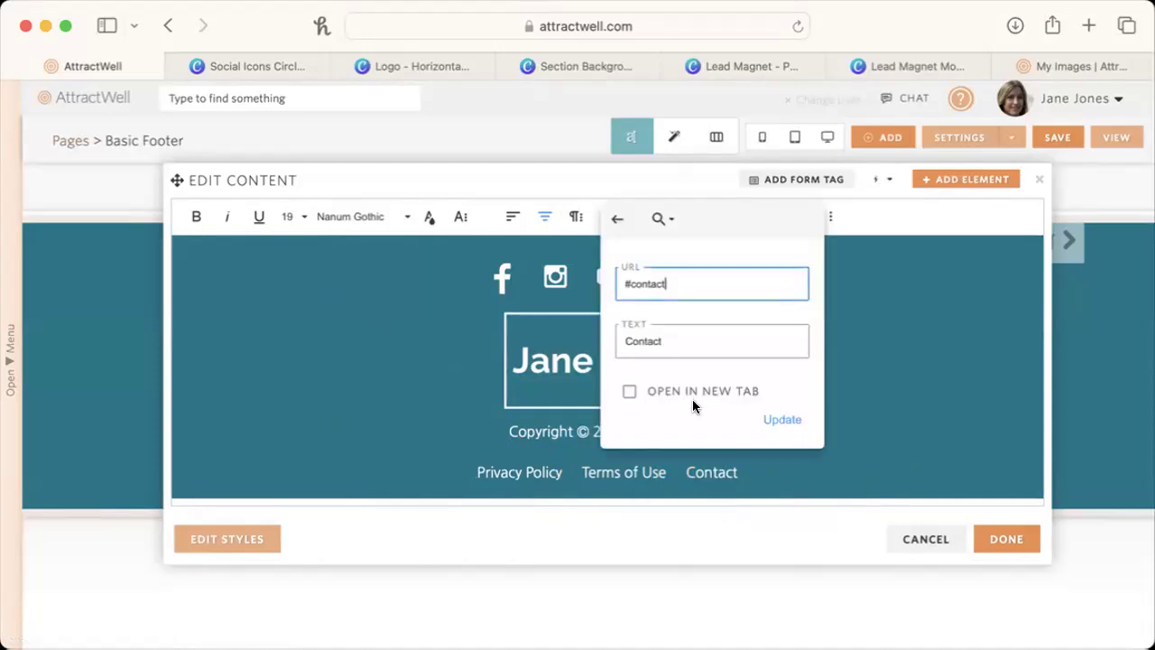
{"action": "scroll", "coordinate": [646, 283], "scroll_direction": "up", "scroll_amount": 5}
{"action": "scroll", "coordinate": [646, 284], "scroll_direction": "down", "scroll_amount": 10}
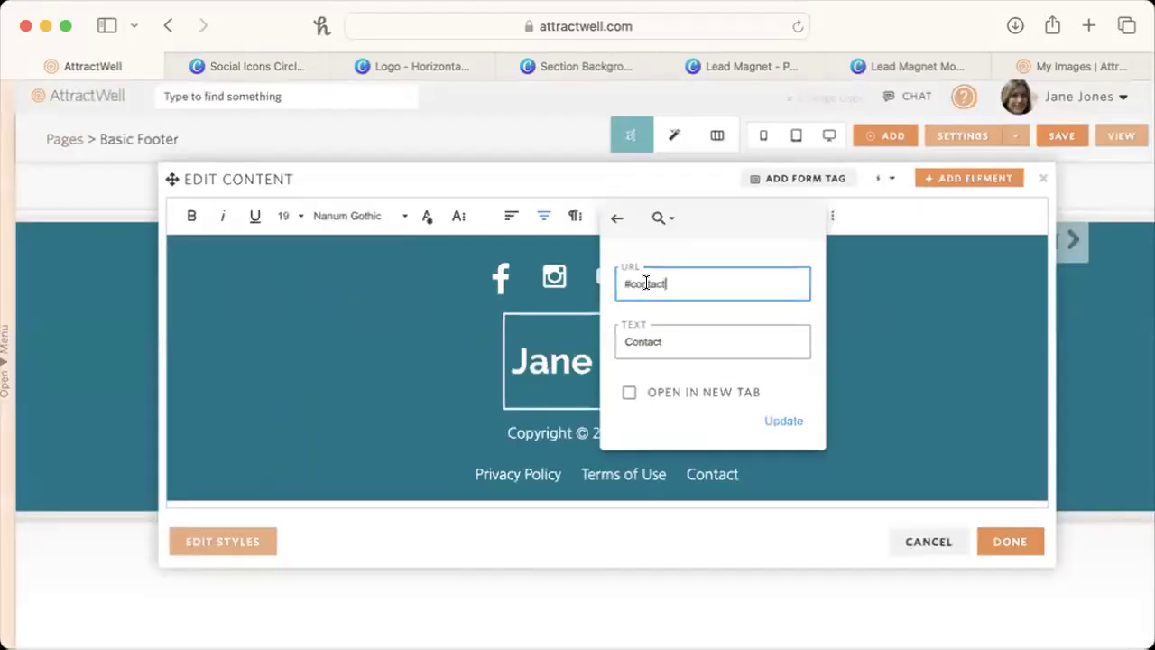
{"action": "left_click", "coordinate": [1004, 539]}
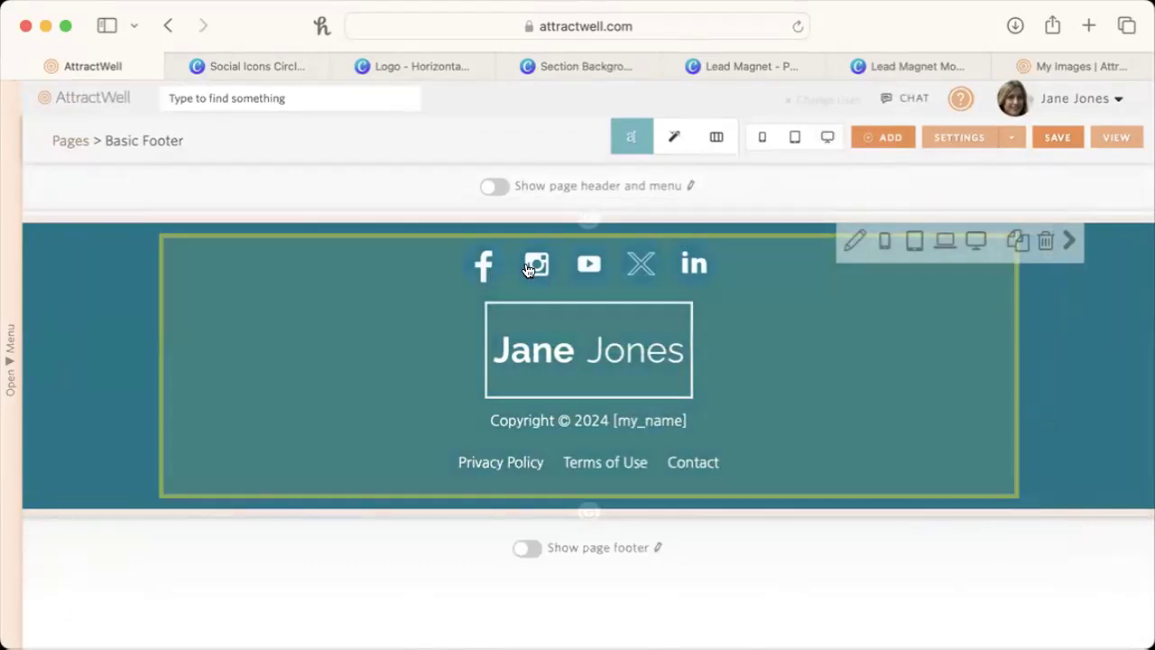
Check the URL in the LinkedIn icon's link settings, then leave the content editor without applying changes.
{"action": "left_click", "coordinate": [703, 269]}
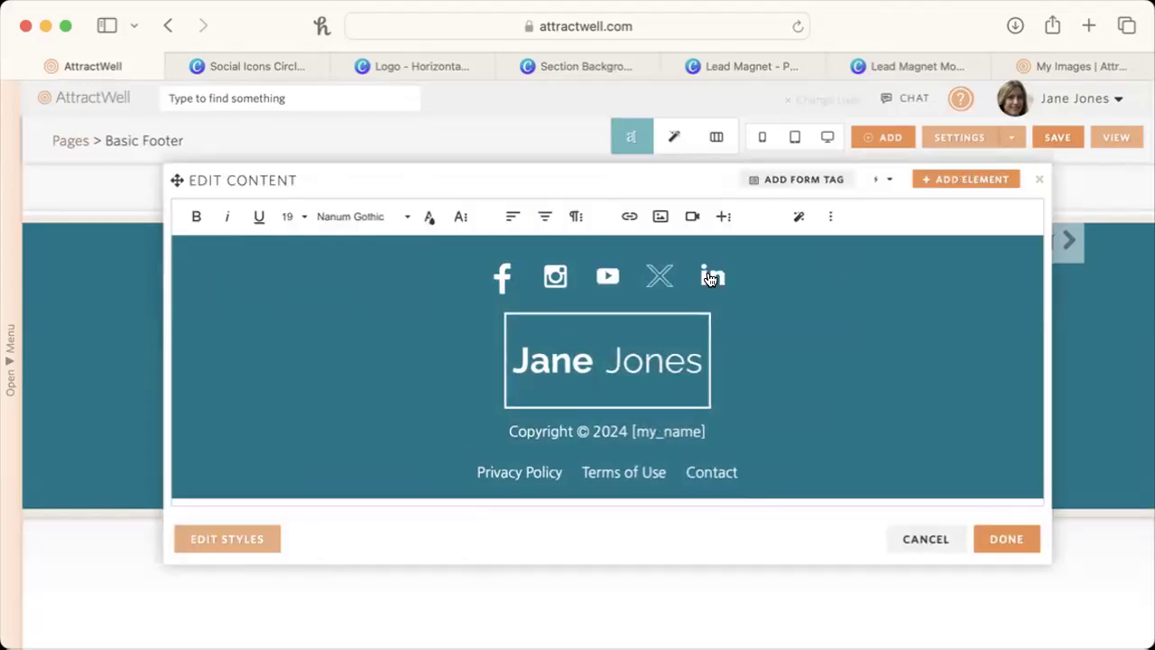
{"action": "left_click", "coordinate": [713, 278]}
{"action": "left_click", "coordinate": [721, 286]}
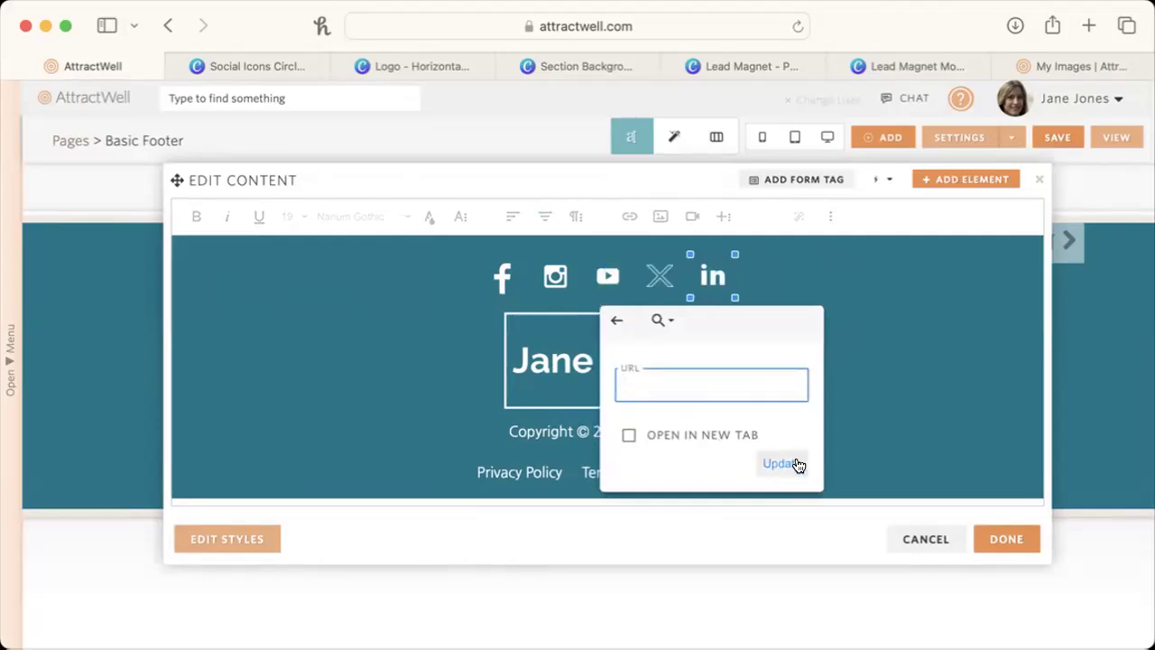
{"action": "left_click", "coordinate": [886, 427]}
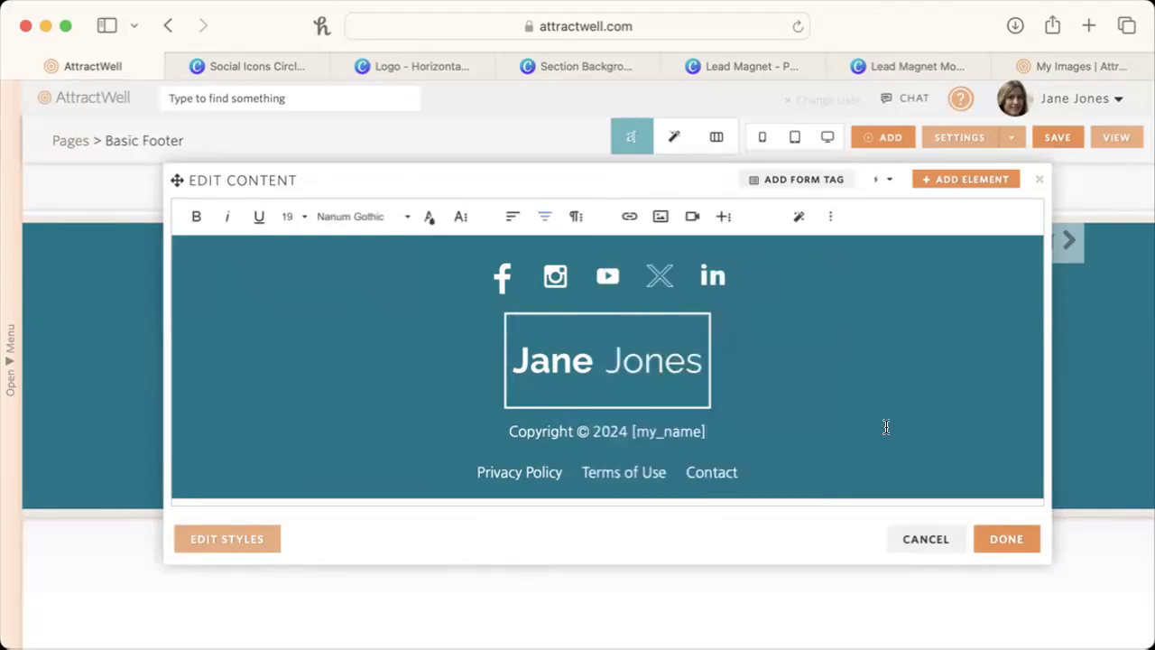
{"action": "left_click", "coordinate": [1038, 180]}
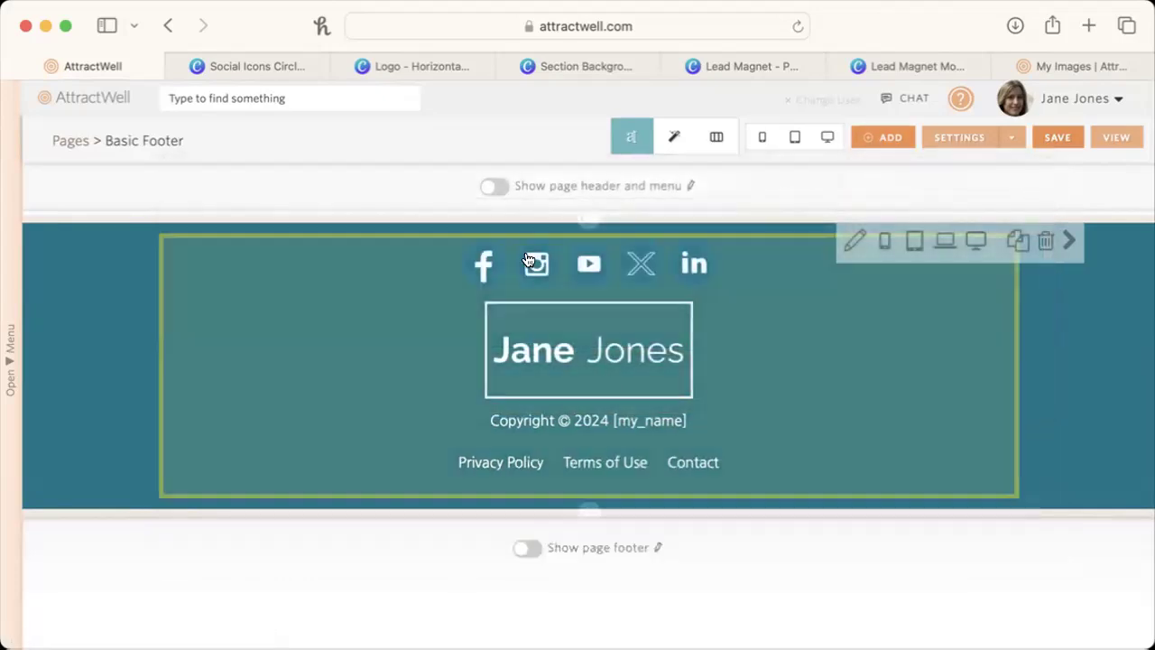
Preview the footer at phone, tablet and desktop sizes, then close the preview and save the page.
{"action": "left_click", "coordinate": [822, 135]}
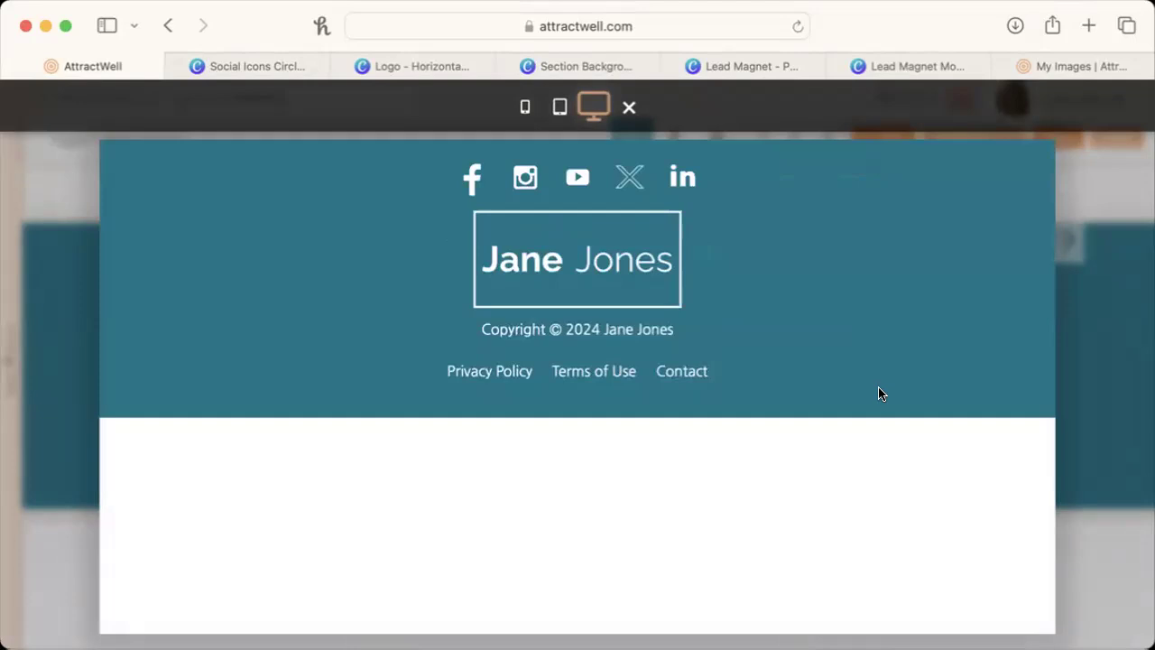
{"action": "left_click", "coordinate": [526, 107]}
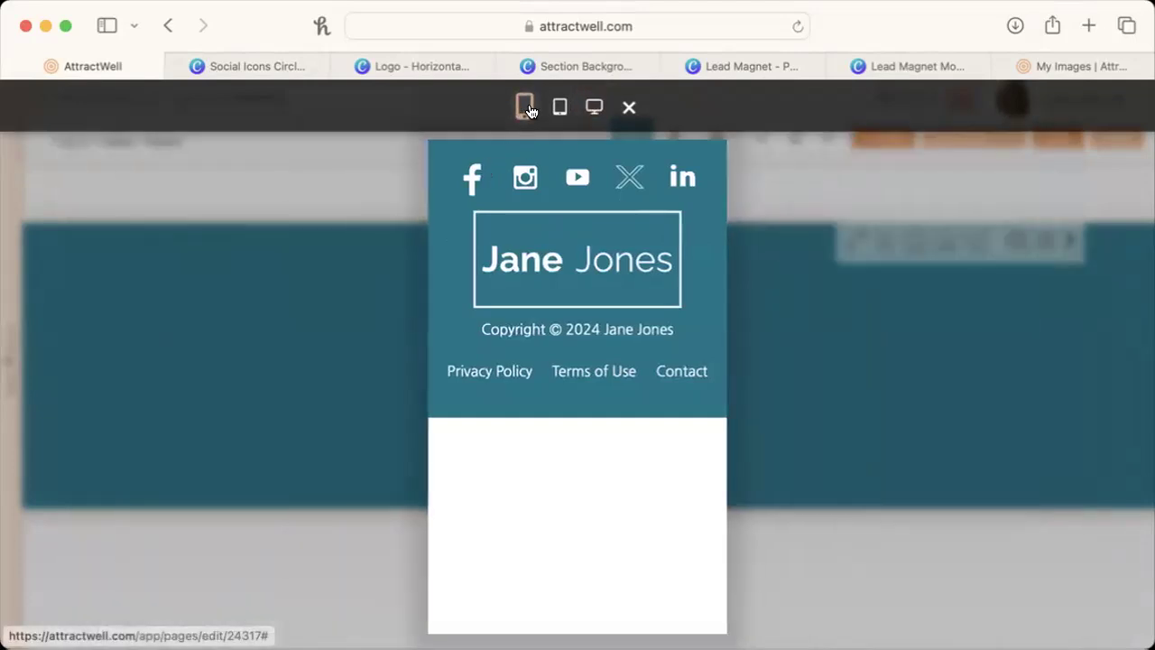
{"action": "left_click", "coordinate": [559, 107]}
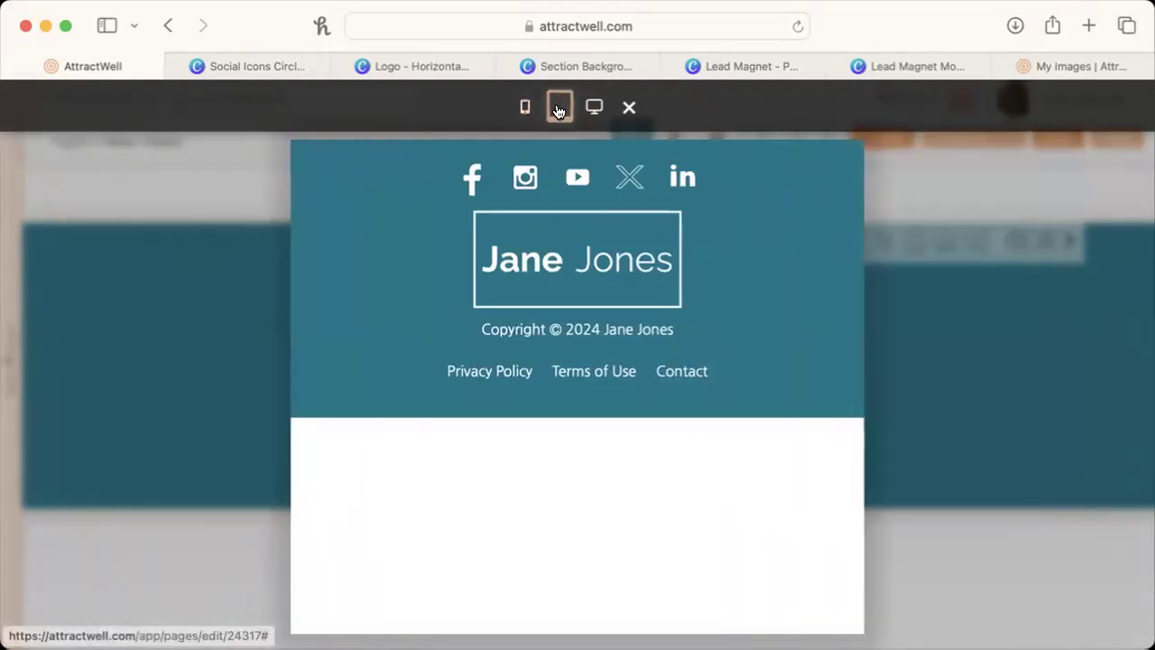
{"action": "left_click", "coordinate": [523, 107]}
{"action": "left_click", "coordinate": [559, 108]}
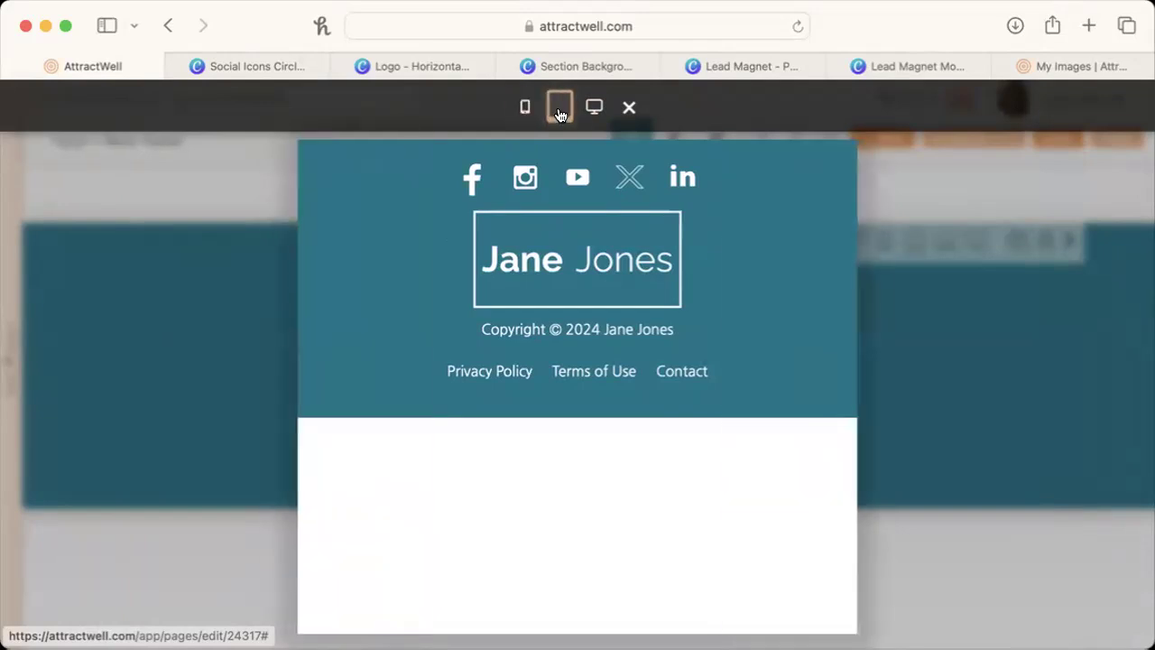
{"action": "left_click", "coordinate": [594, 107]}
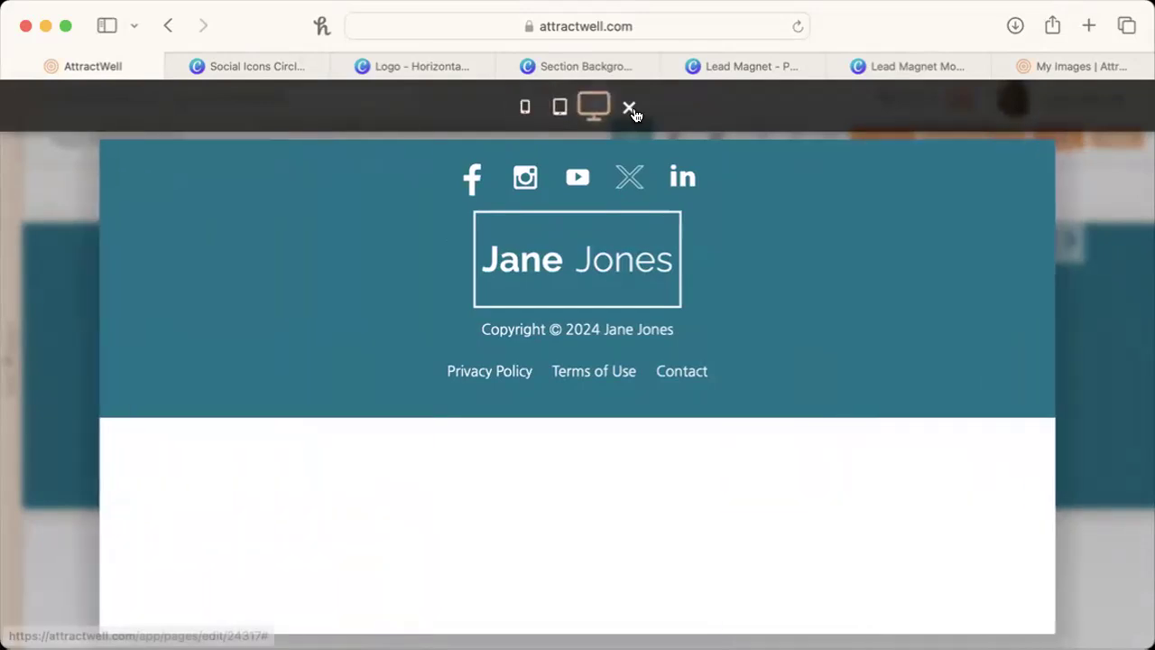
{"action": "left_click", "coordinate": [629, 107]}
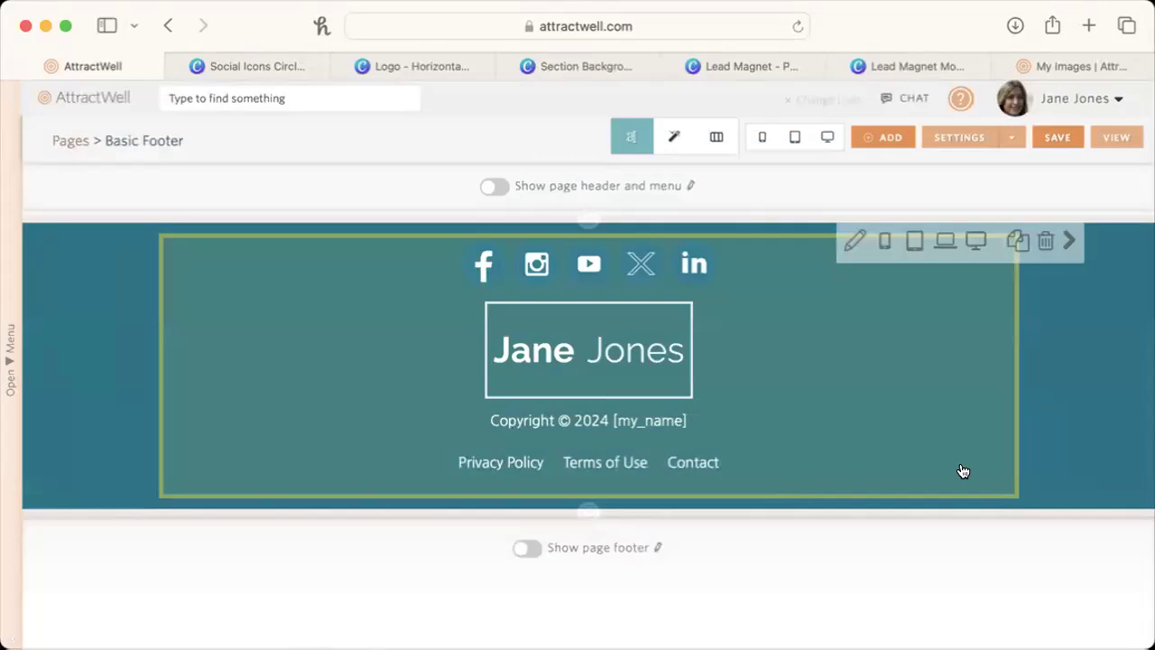
{"action": "left_click", "coordinate": [1047, 137]}
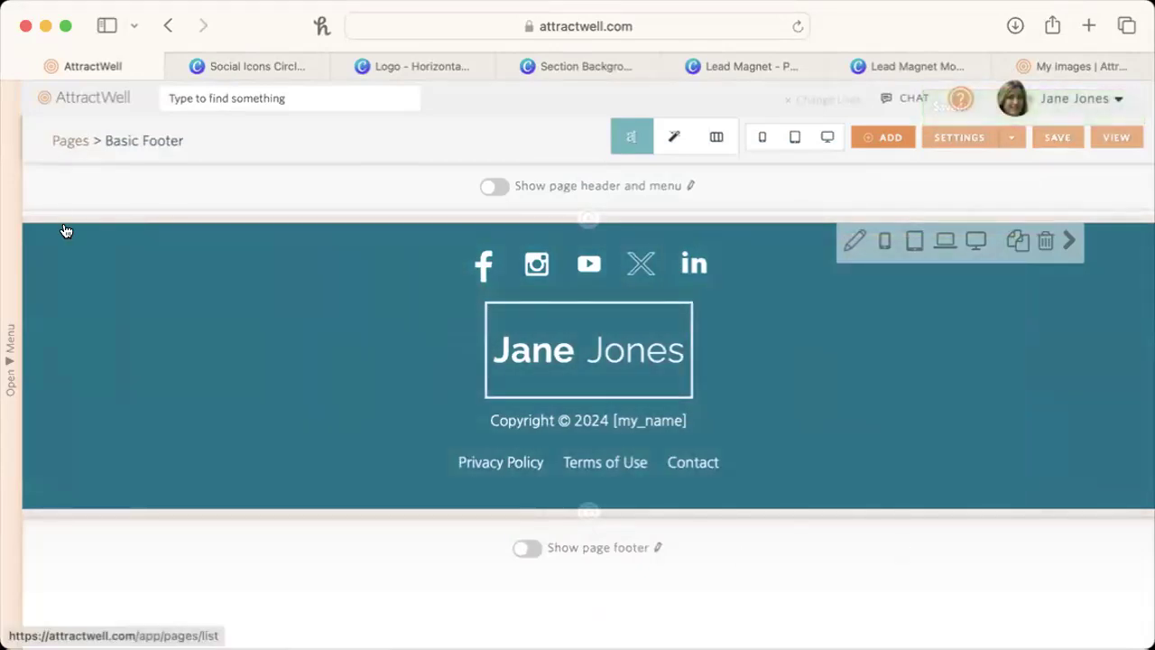
{"action": "left_click", "coordinate": [232, 99]}
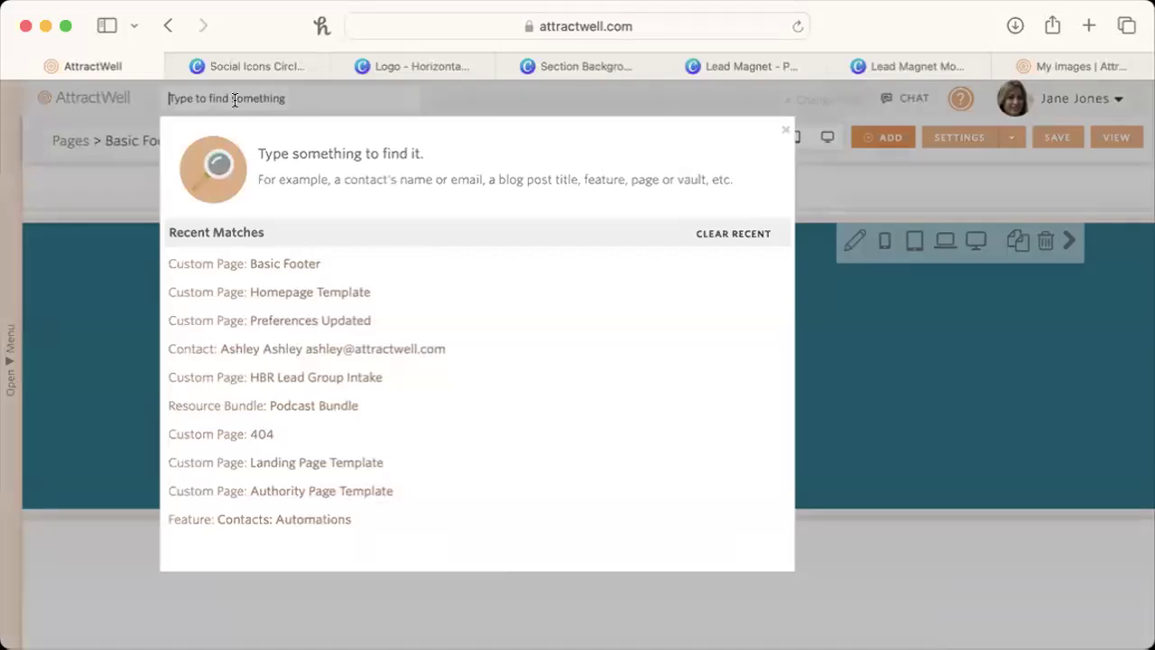
{"action": "type", "text": "footer"}
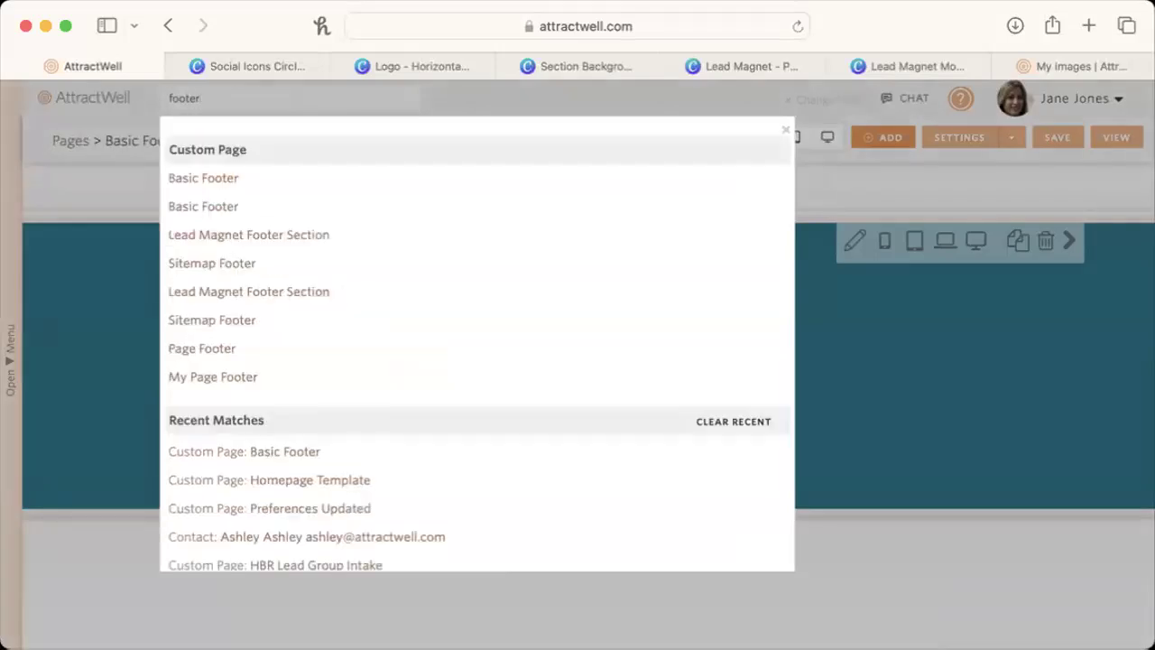
{"action": "left_click", "coordinate": [277, 233]}
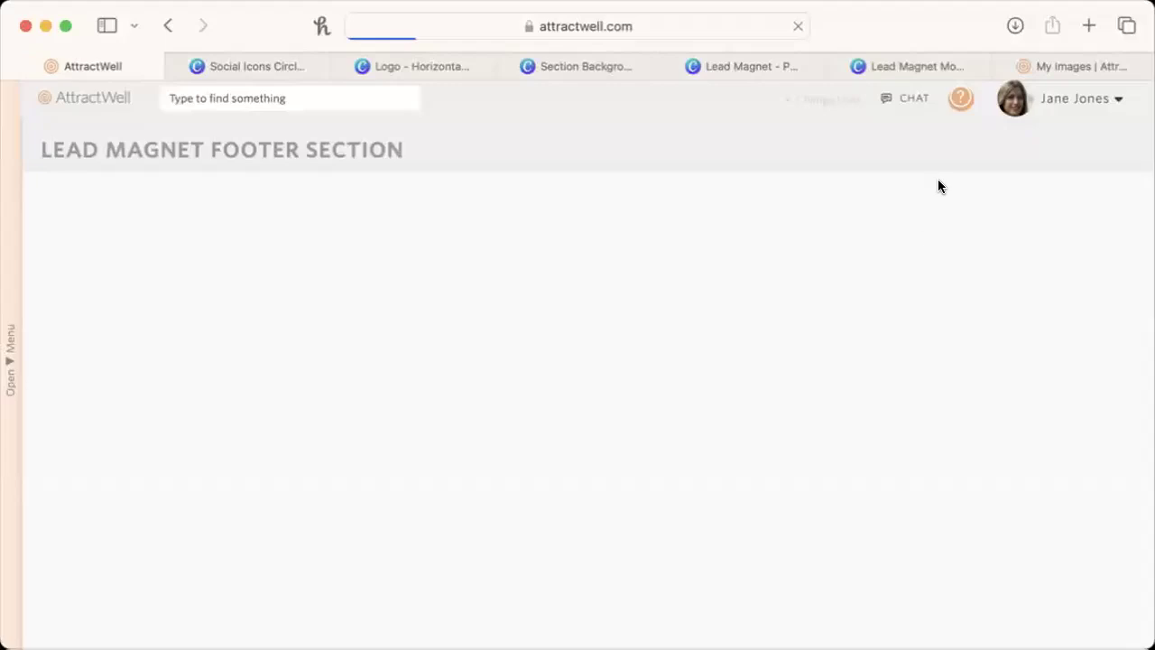
{"action": "left_click", "coordinate": [961, 136]}
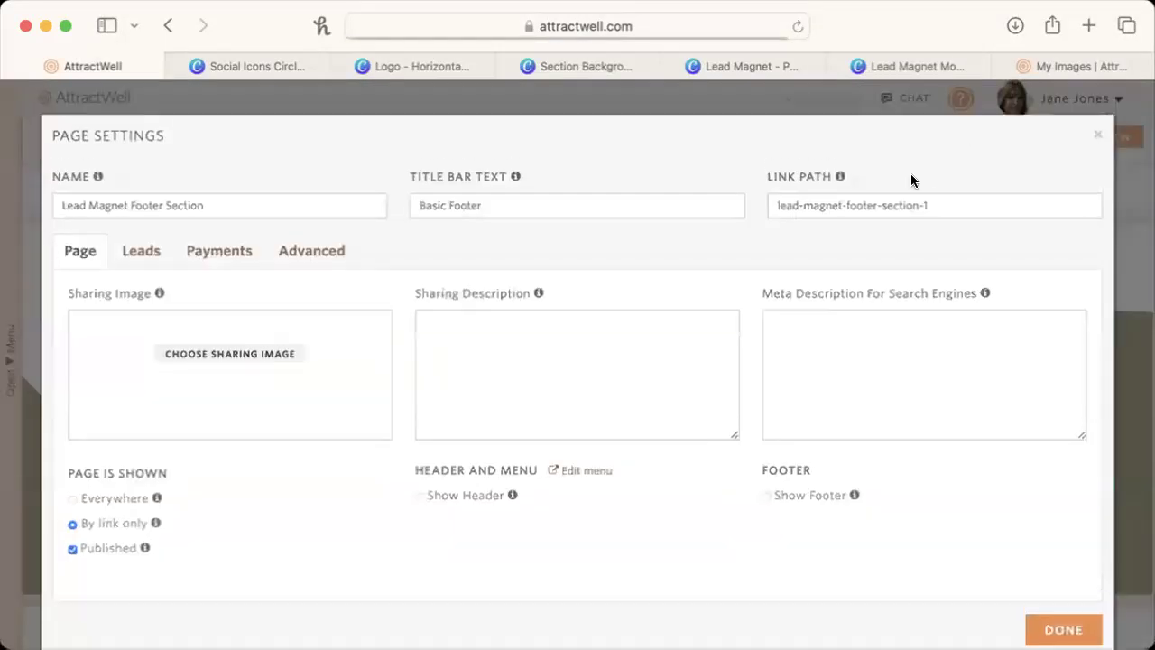
{"action": "key", "text": "super+bracketleft"}
Search the site for "lead magnet footer section" and open the Lead Magnet Footer Section custom page.
{"action": "left_click", "coordinate": [255, 98]}
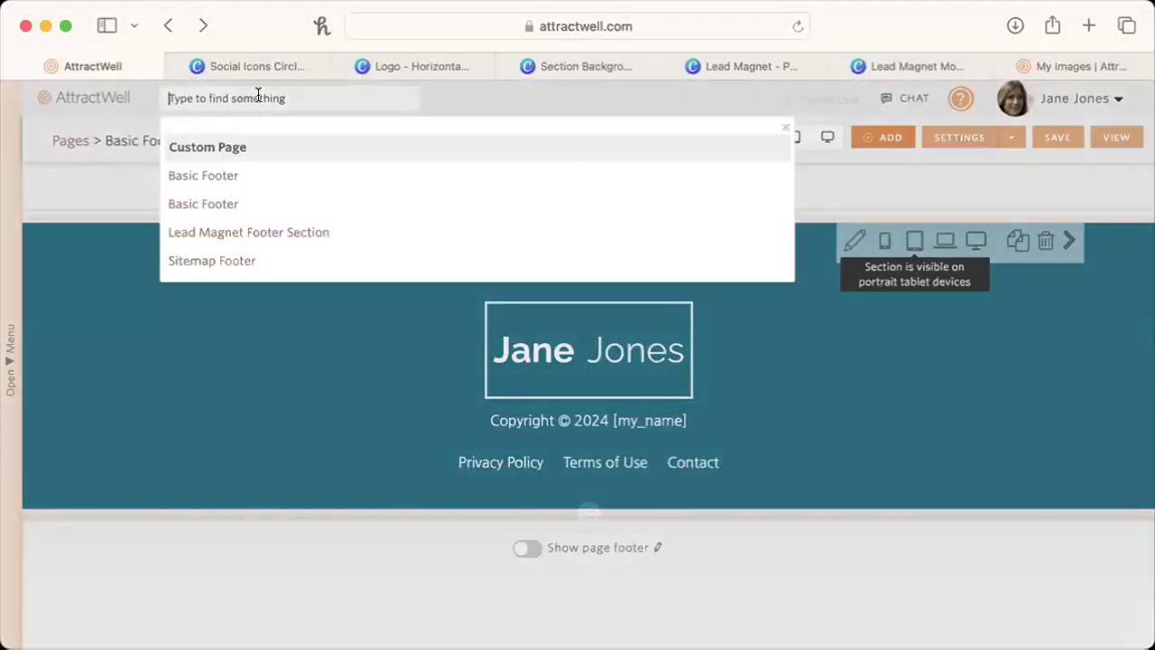
{"action": "type", "text": "f"}
{"action": "key", "text": "BackSpace"}
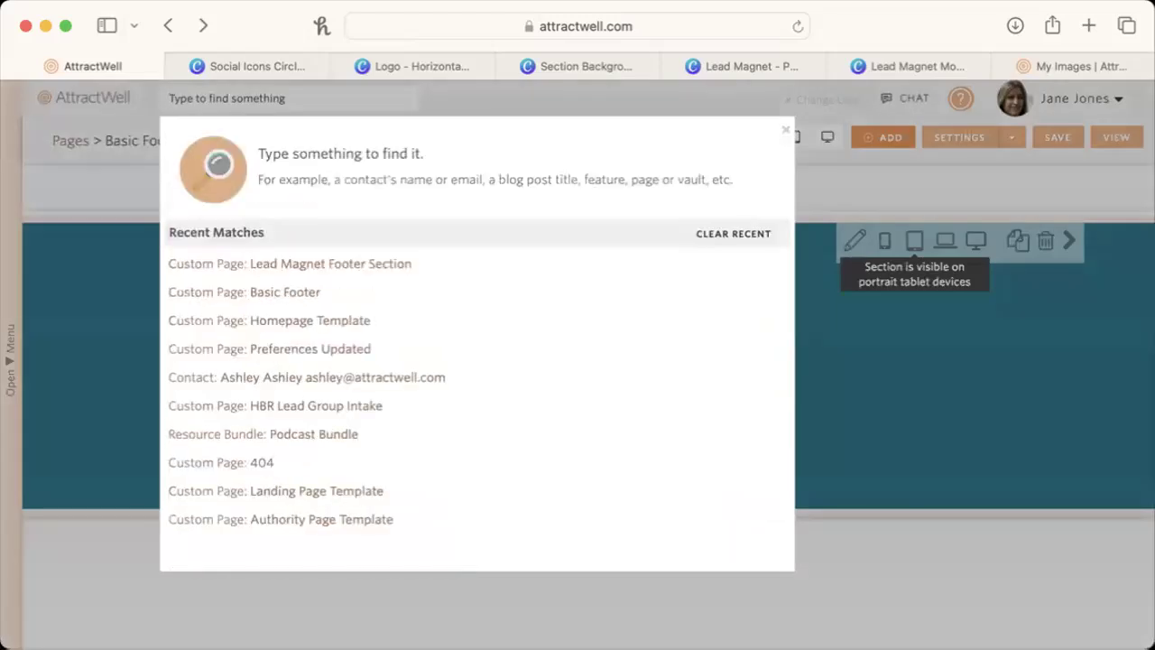
{"action": "type", "text": "lead magnet footer sec"}
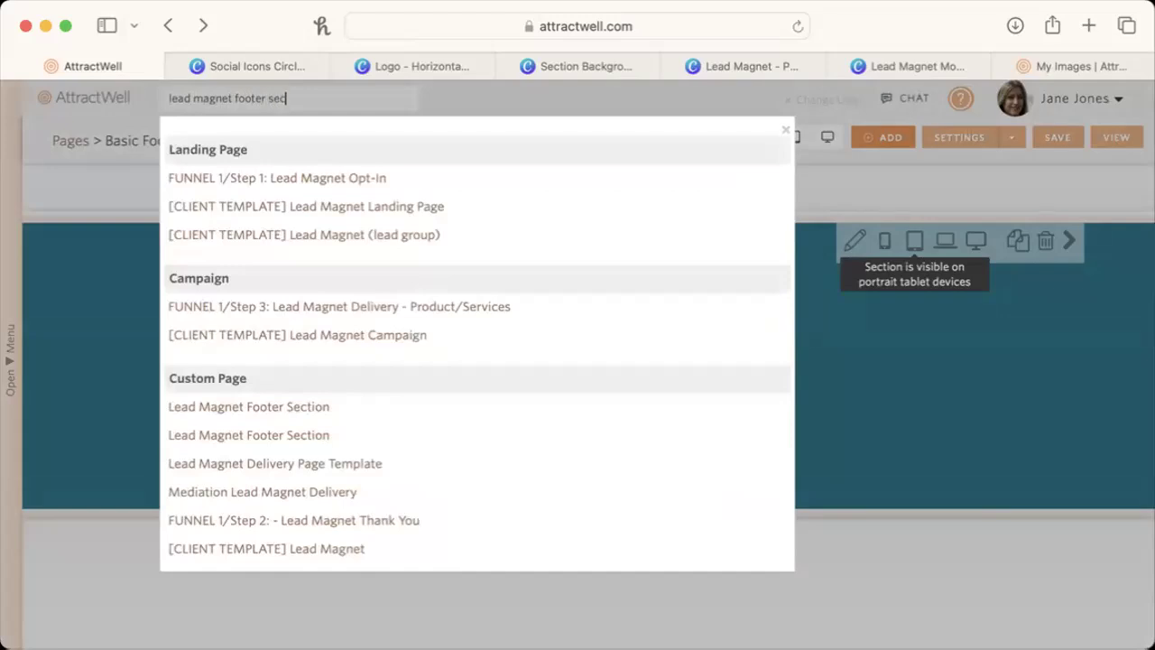
{"action": "type", "text": "tion"}
{"action": "left_click", "coordinate": [249, 199]}
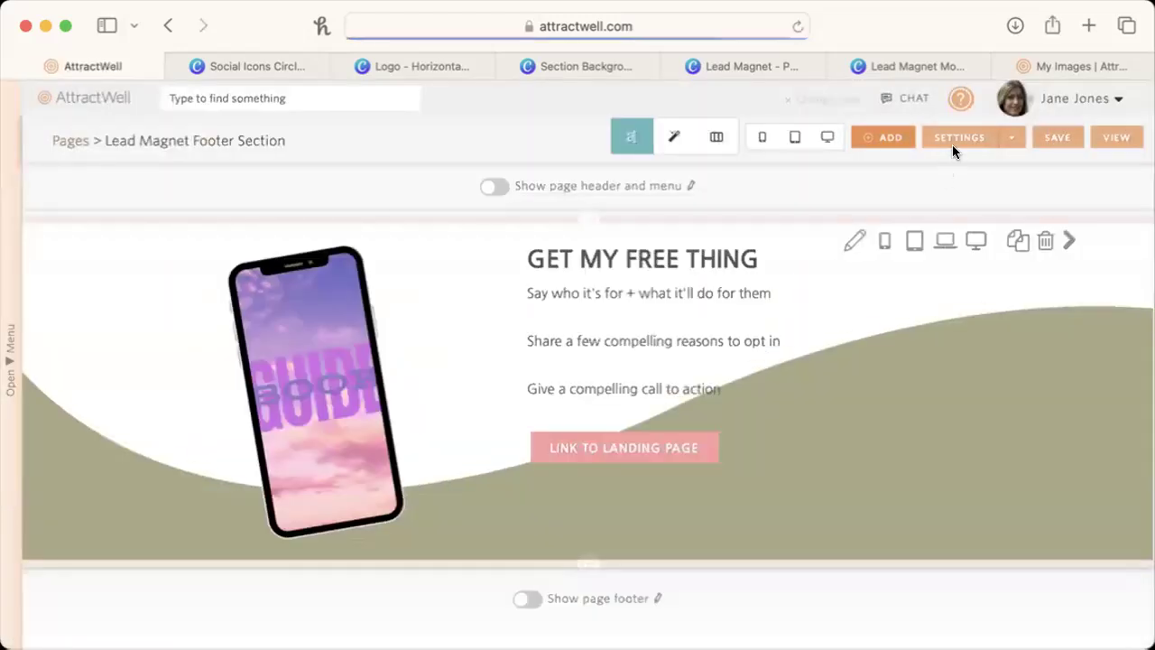
Review the Lead Magnet Footer Section's page settings, including its link path, visibility, header and footer options, then close them.
{"action": "left_click", "coordinate": [954, 145]}
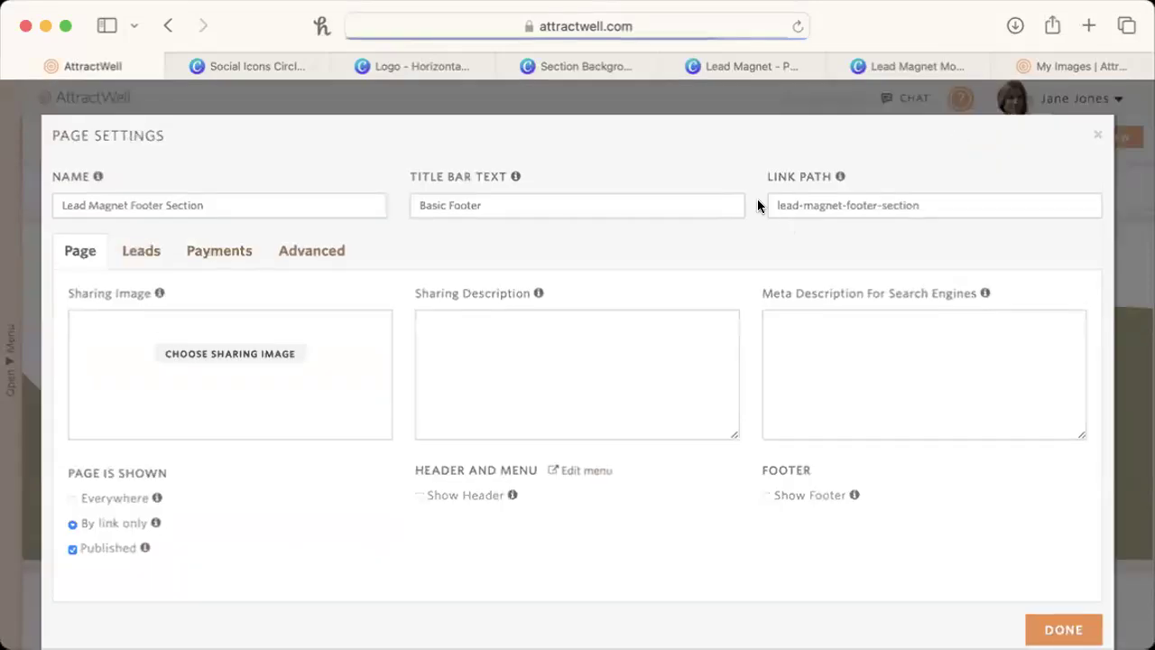
{"action": "scroll", "coordinate": [464, 298], "scroll_direction": "down", "scroll_amount": 1}
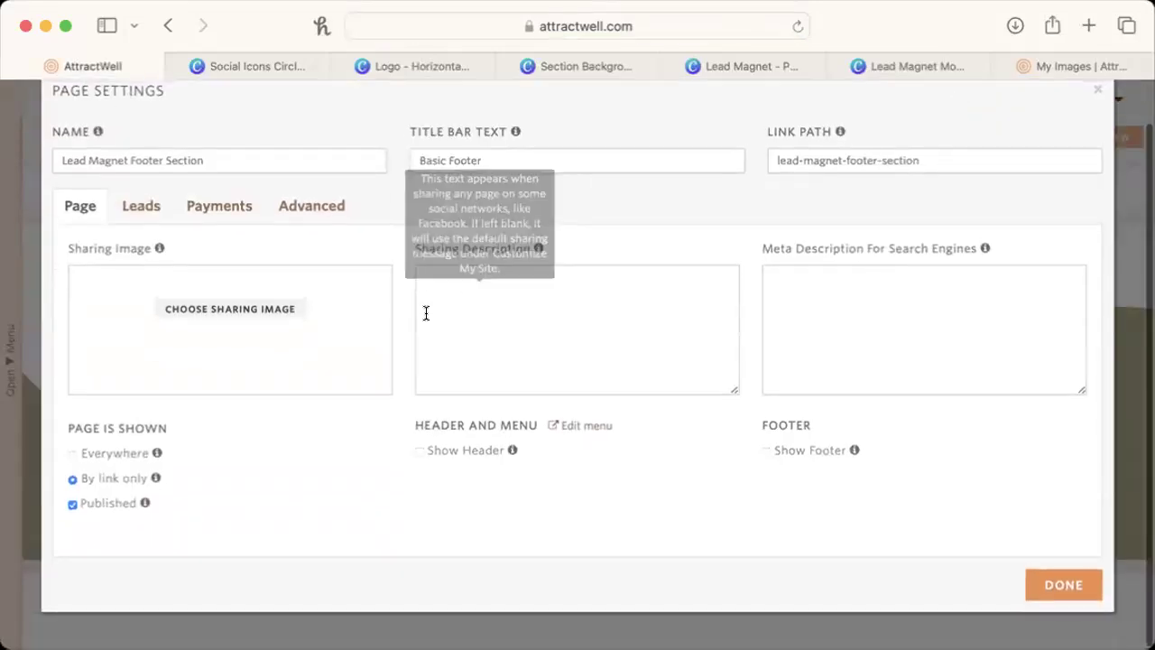
{"action": "mouse_move", "coordinate": [106, 487]}
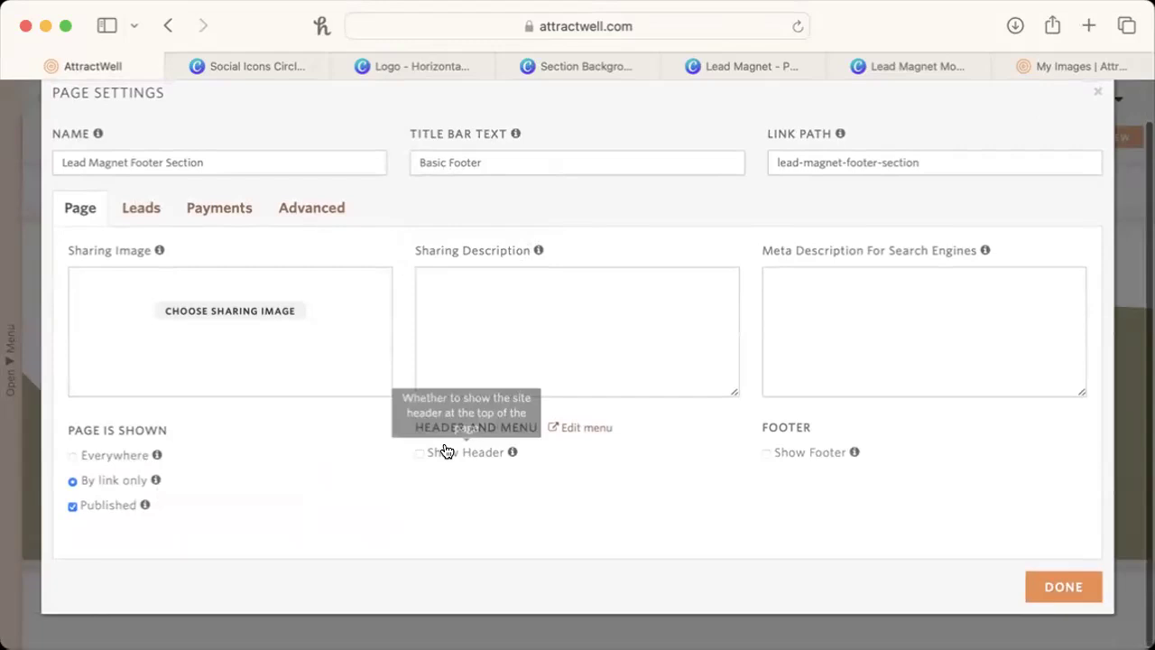
{"action": "left_click", "coordinate": [1038, 589]}
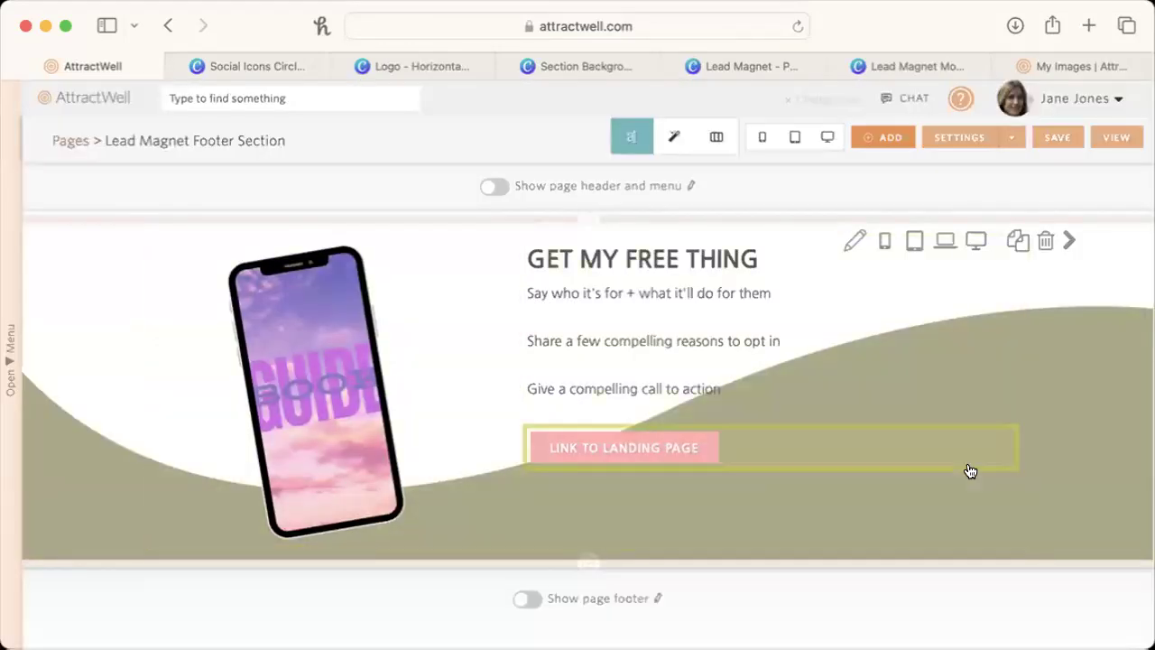
Open the lead magnet section's settings and examine its background image and coverage options.
{"action": "left_click", "coordinate": [854, 240]}
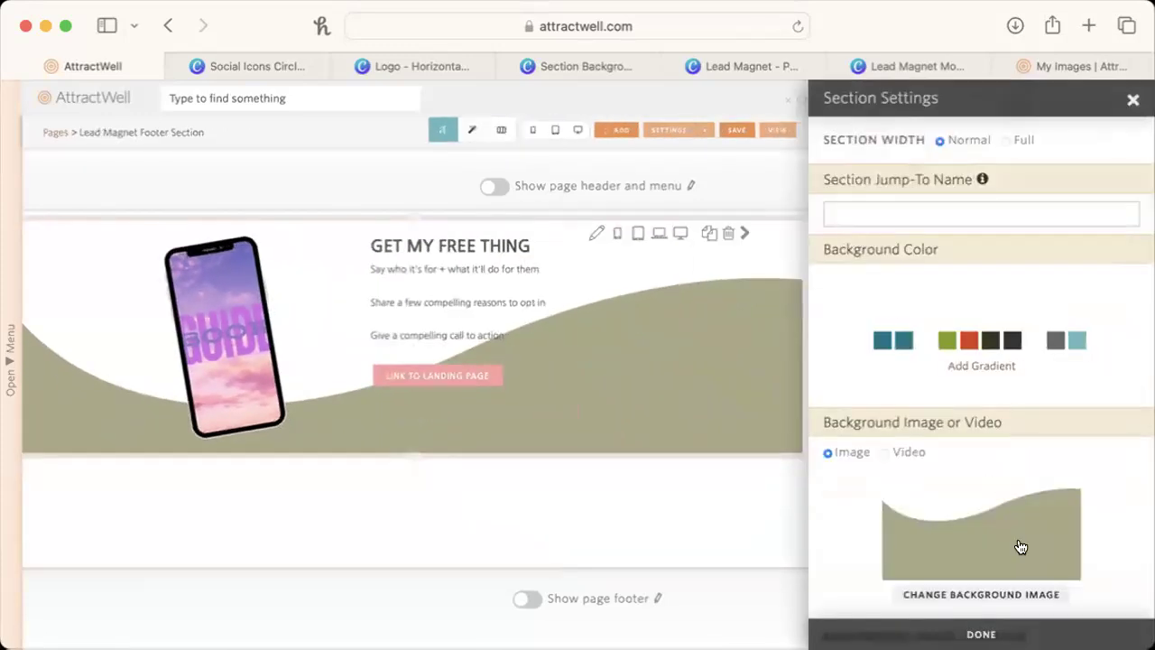
{"action": "scroll", "coordinate": [1014, 545], "scroll_direction": "down", "scroll_amount": 1}
{"action": "scroll", "coordinate": [1014, 545], "scroll_direction": "down", "scroll_amount": 3}
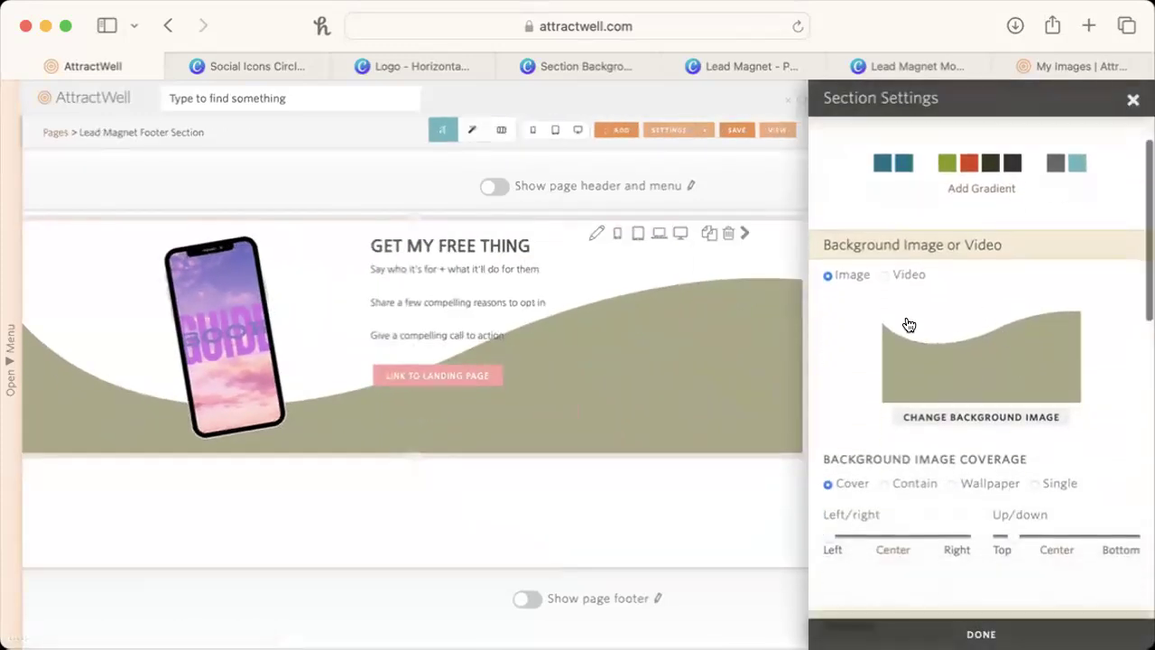
Close the social icons and logo Canva tabs, then create a new design from the Section Background - Wave template in Canva.
{"action": "left_click", "coordinate": [176, 66]}
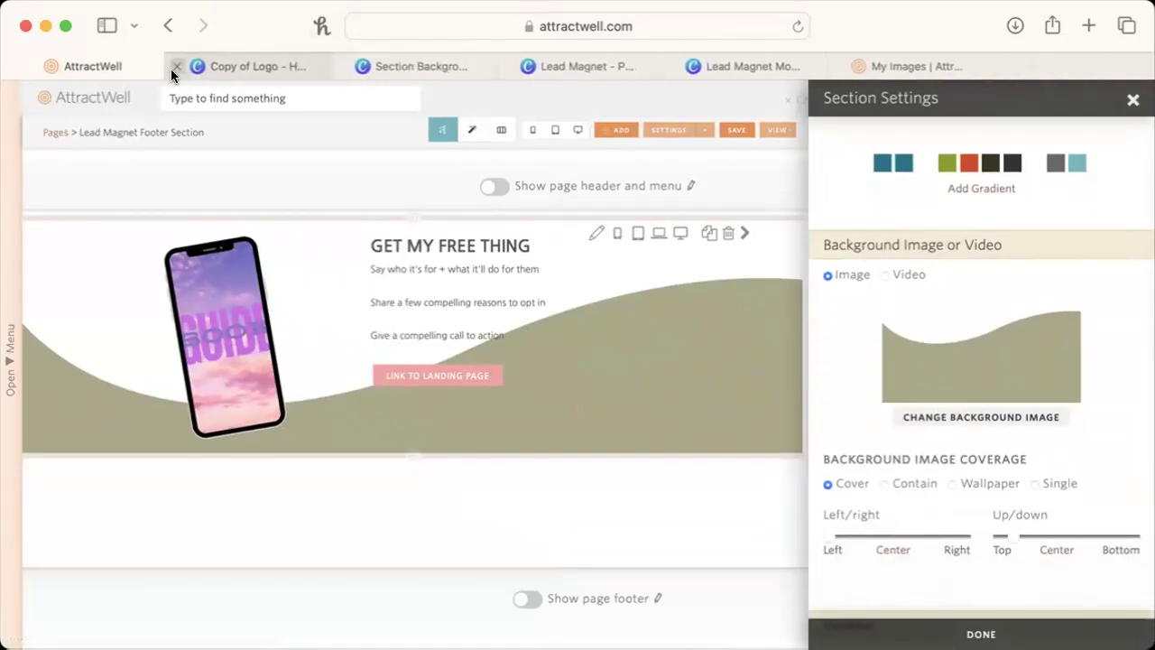
{"action": "left_click", "coordinate": [176, 66]}
{"action": "left_click", "coordinate": [258, 66]}
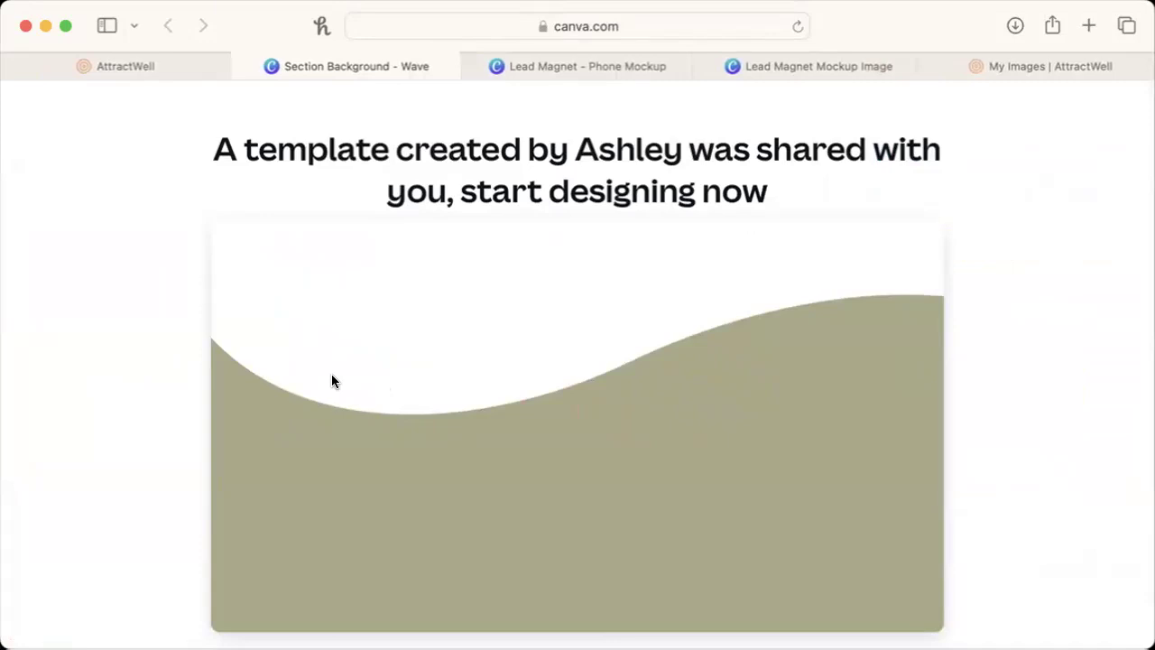
{"action": "scroll", "coordinate": [331, 373], "scroll_direction": "down", "scroll_amount": 5}
{"action": "scroll", "coordinate": [603, 285], "scroll_direction": "up", "scroll_amount": 2}
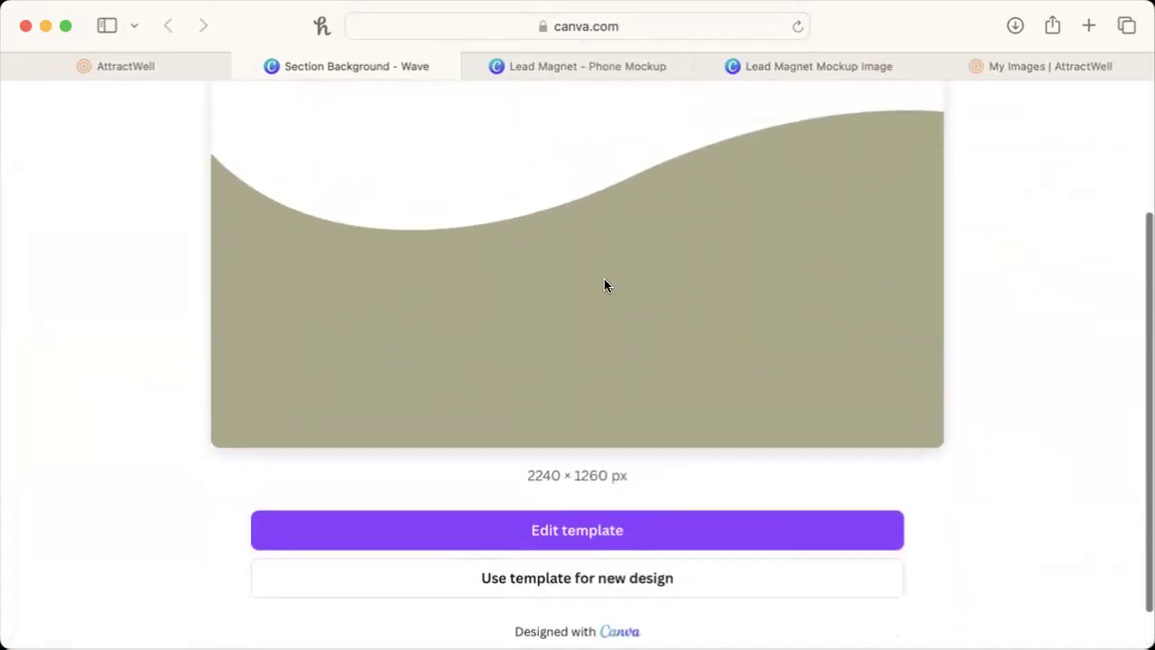
{"action": "scroll", "coordinate": [604, 285], "scroll_direction": "down", "scroll_amount": 2}
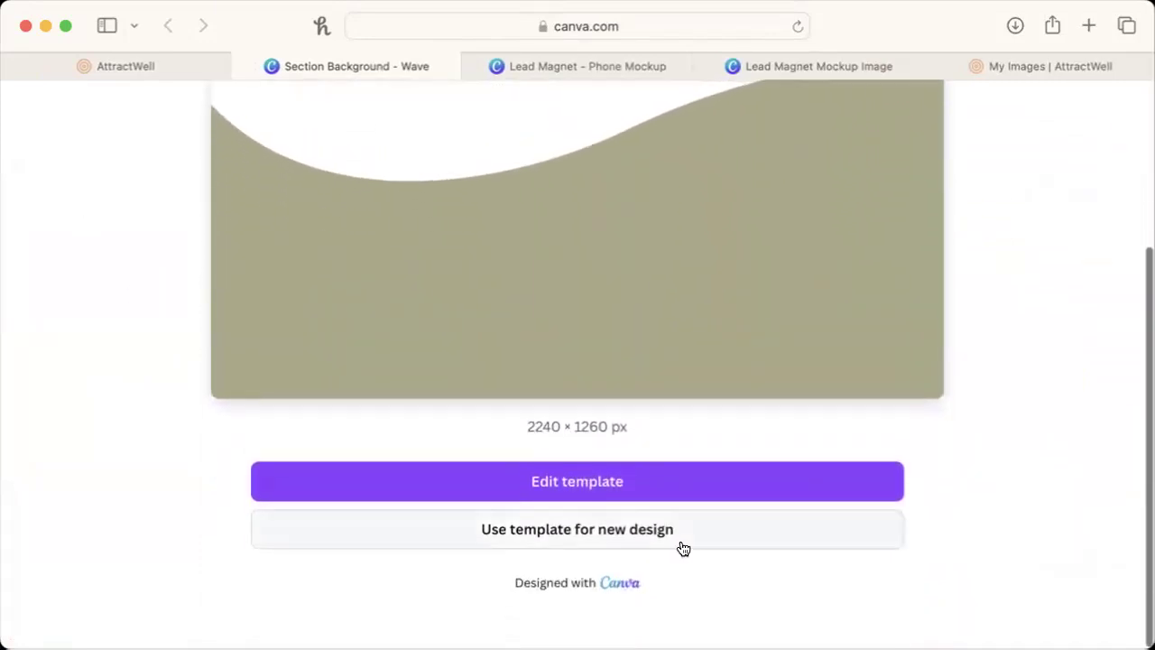
{"action": "left_click", "coordinate": [680, 538]}
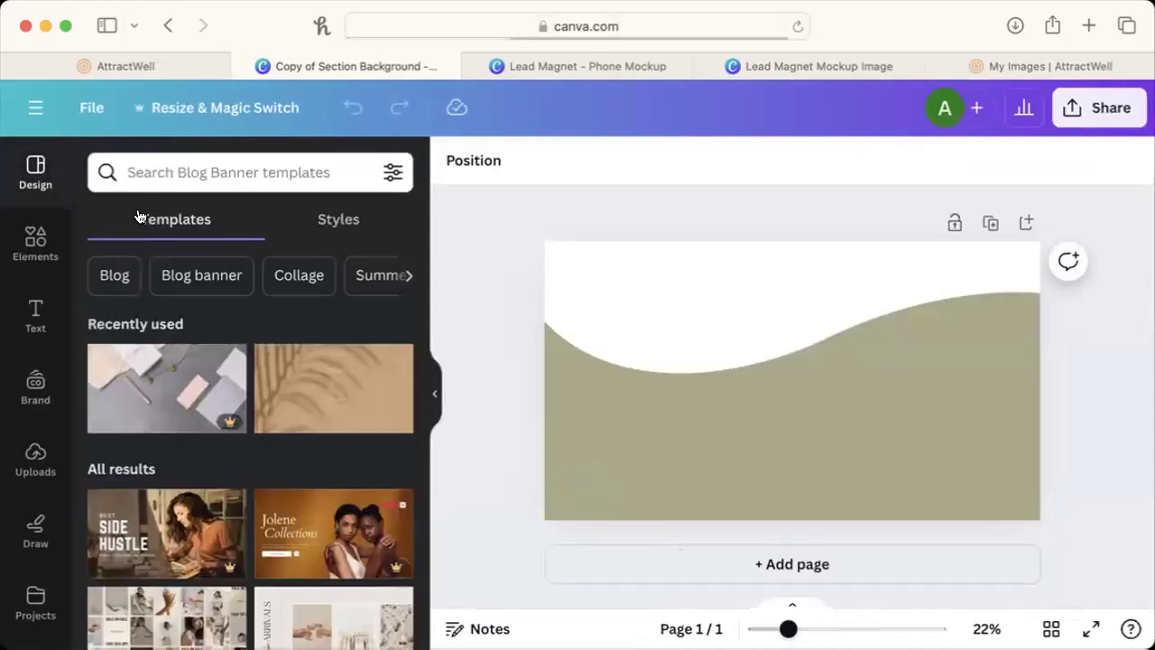
Search Canva's elements for "wave", browse the matching graphics for alternative shapes, then clear the search.
{"action": "left_click", "coordinate": [36, 244]}
{"action": "left_click", "coordinate": [179, 170]}
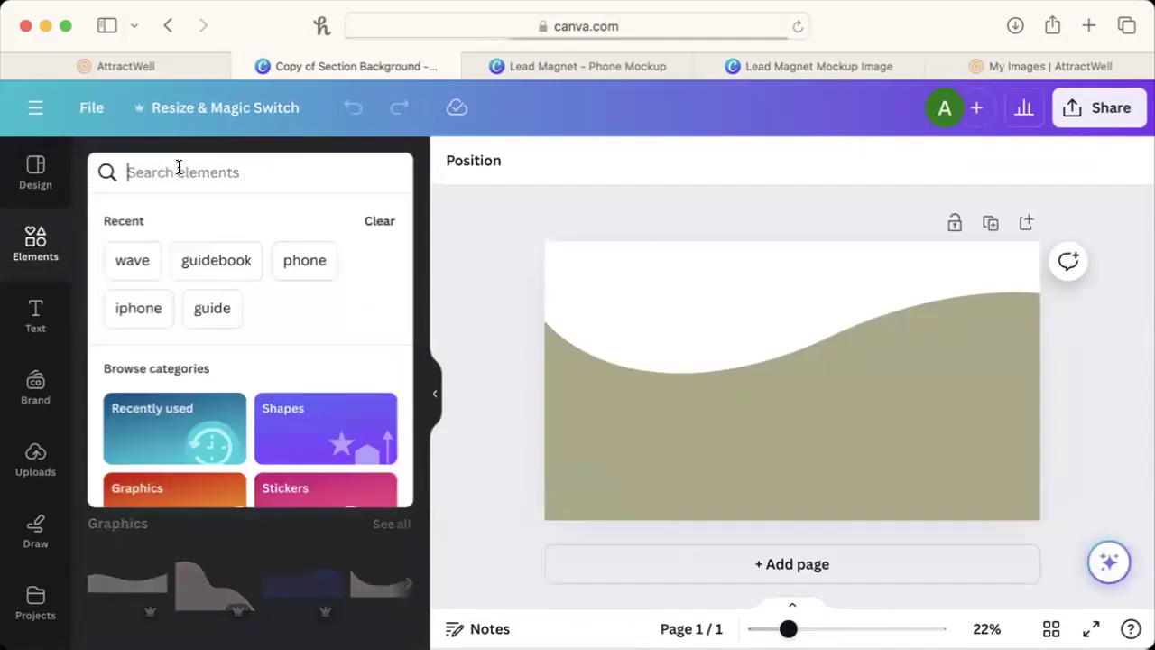
{"action": "type", "text": "wave"}
{"action": "left_click", "coordinate": [149, 259]}
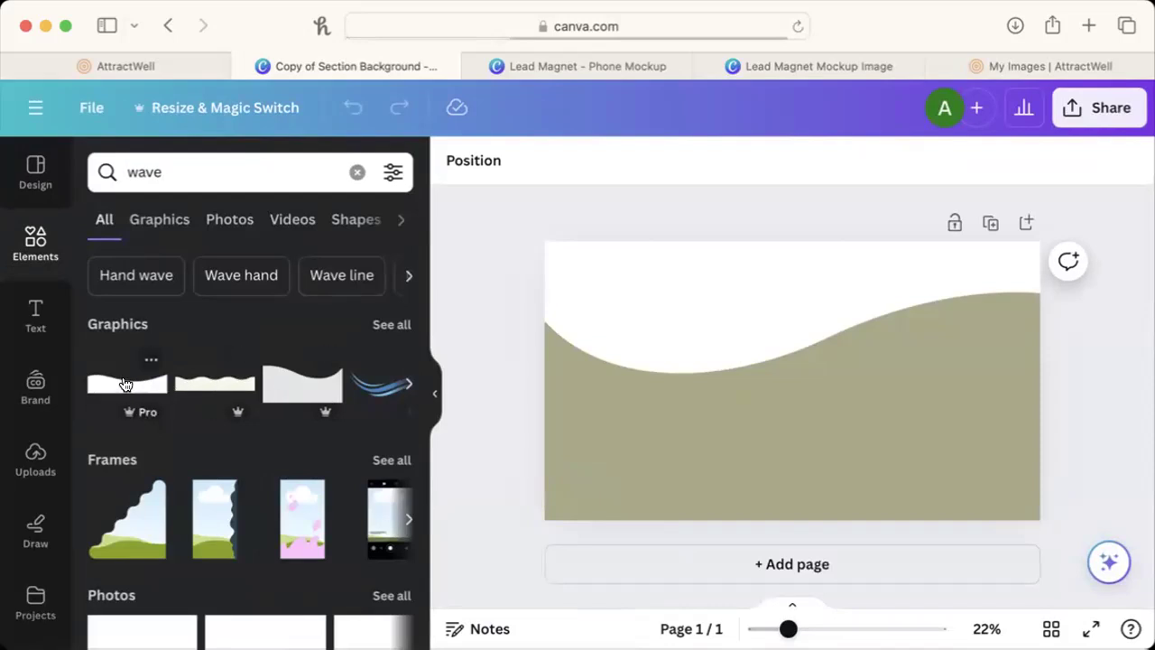
{"action": "left_click", "coordinate": [388, 322]}
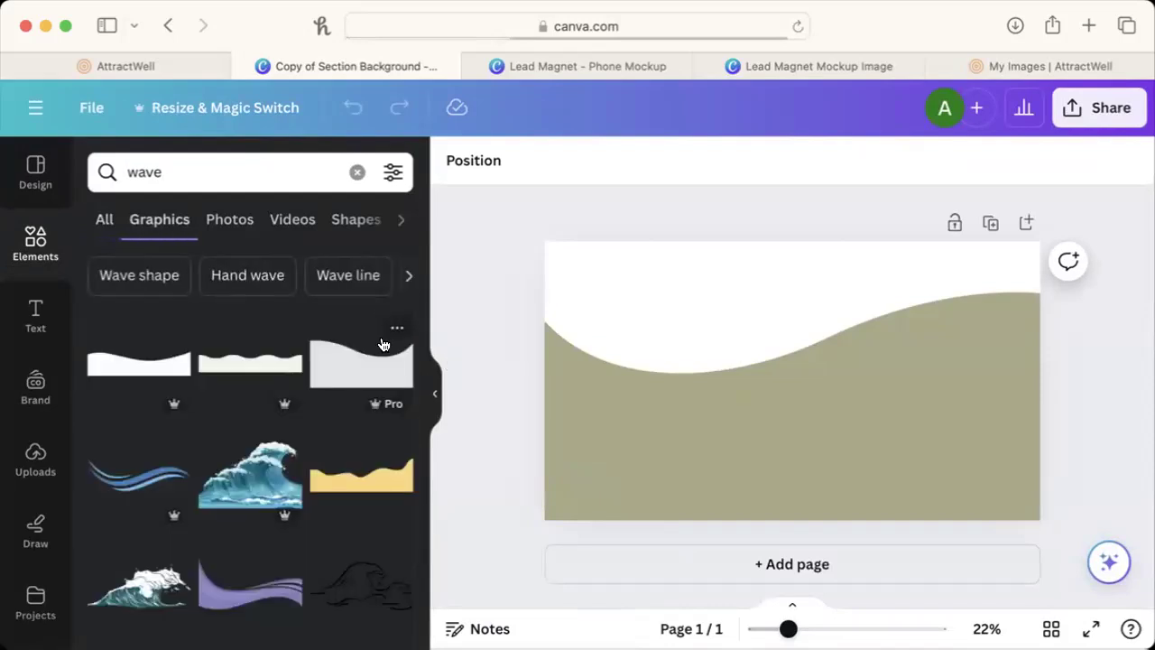
{"action": "scroll", "coordinate": [361, 464], "scroll_direction": "down", "scroll_amount": 2}
{"action": "scroll", "coordinate": [361, 464], "scroll_direction": "up", "scroll_amount": 2}
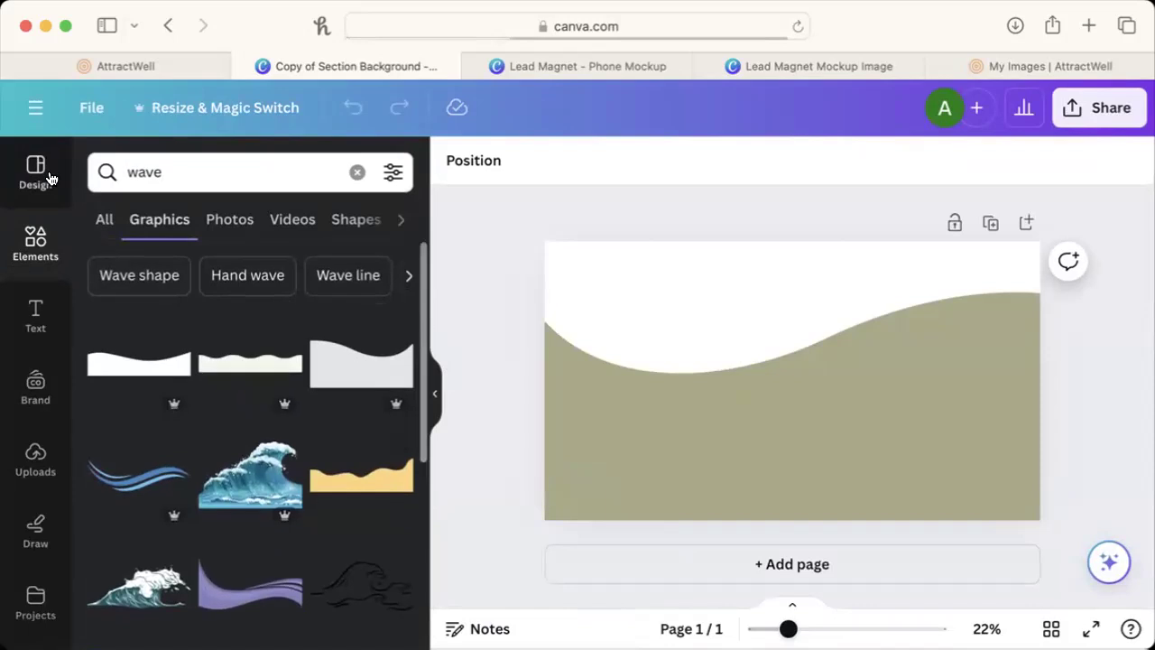
{"action": "left_click", "coordinate": [357, 171]}
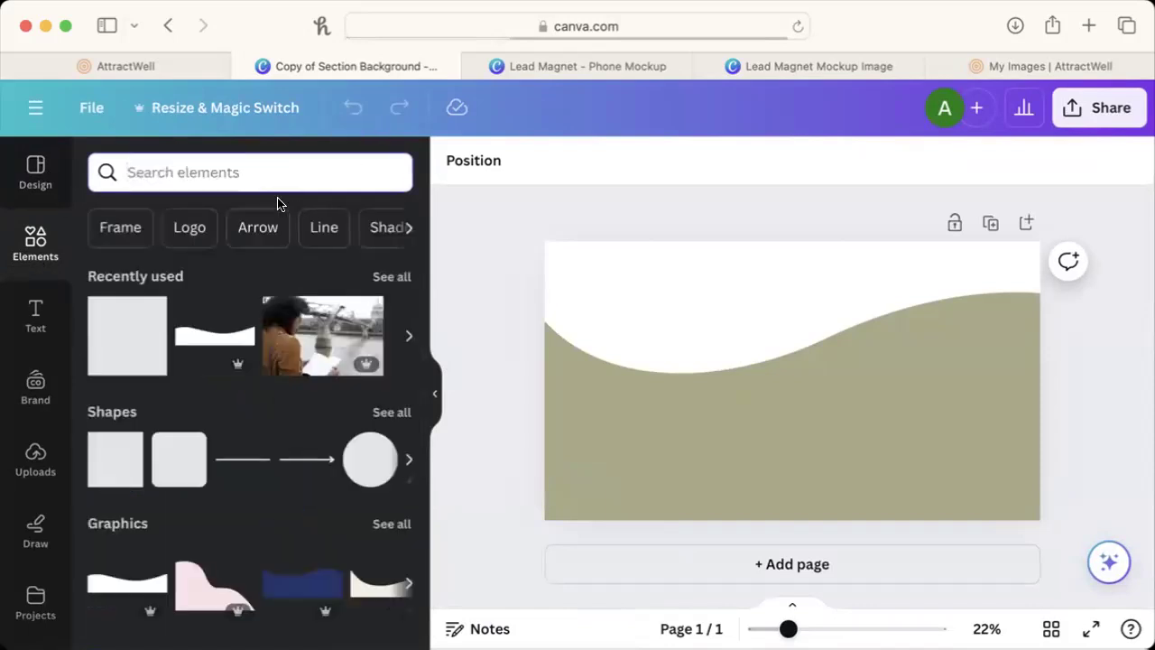
Search the elements for "wave" and add the first wave graphic to the design.
{"action": "type", "text": "wavej"}
{"action": "key", "text": "Return"}
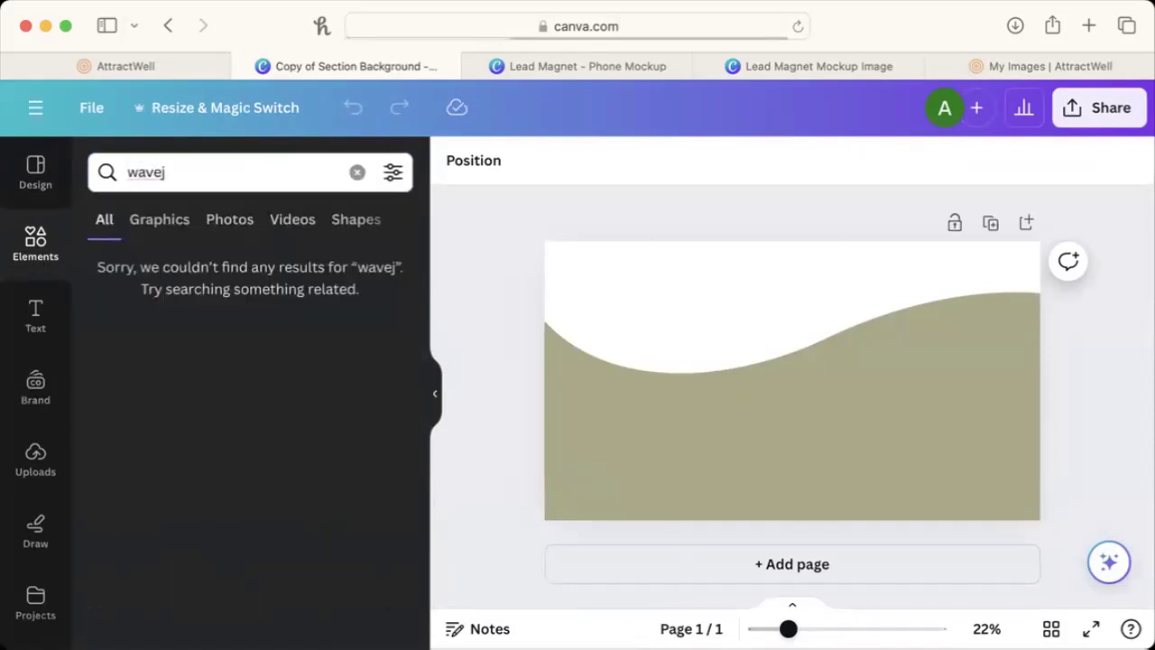
{"action": "left_click", "coordinate": [190, 172]}
{"action": "key", "text": "BackSpace"}
{"action": "key", "text": "Return"}
{"action": "scroll", "coordinate": [191, 343], "scroll_direction": "down", "scroll_amount": 3}
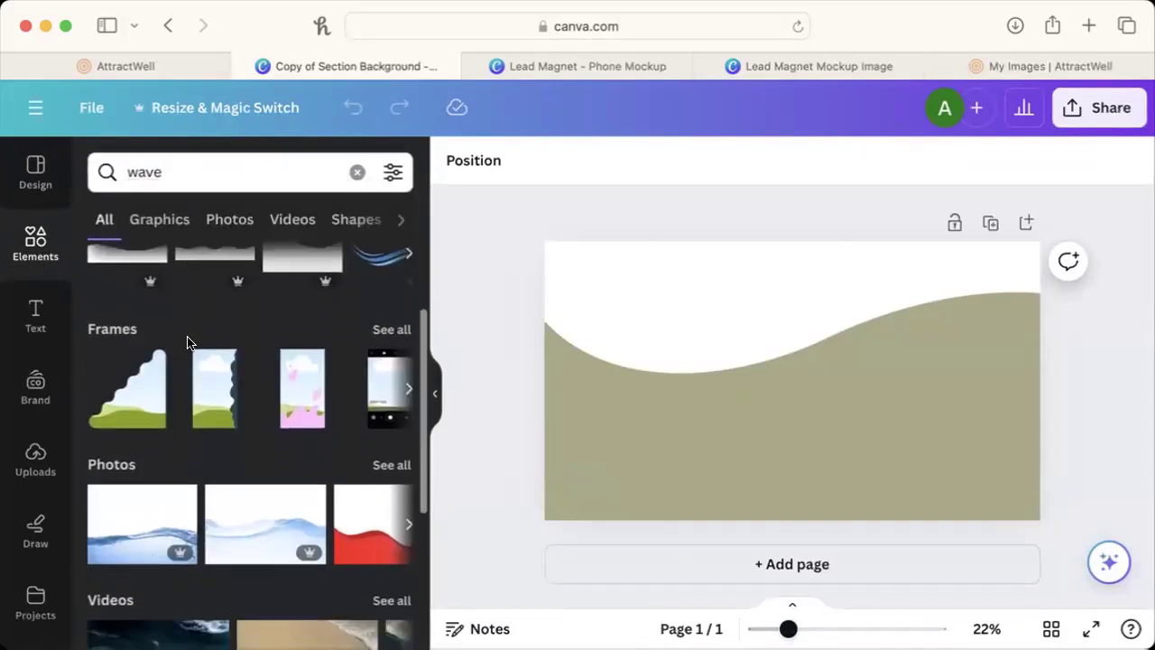
{"action": "scroll", "coordinate": [134, 524], "scroll_direction": "up", "scroll_amount": 3}
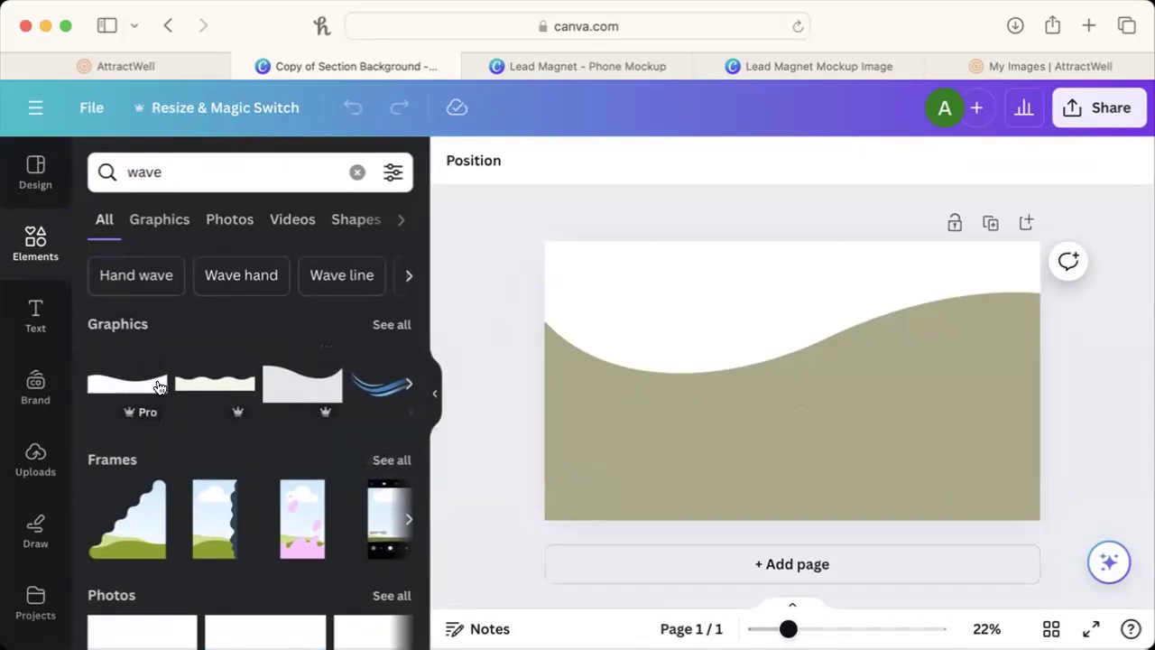
{"action": "left_click", "coordinate": [106, 386]}
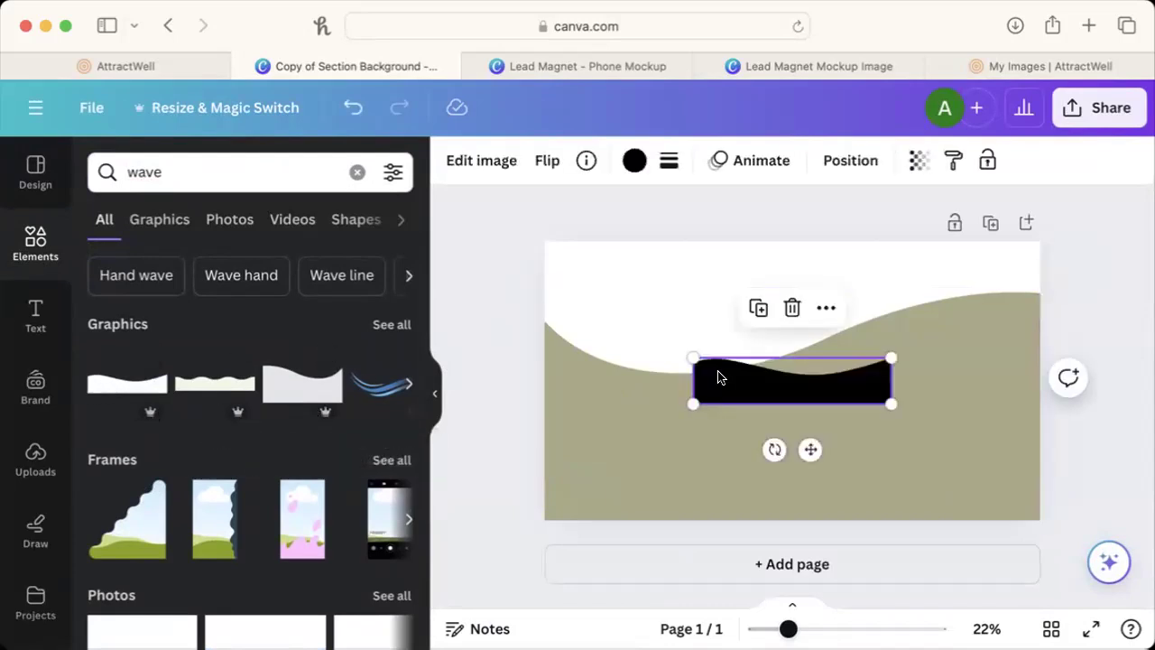
Enlarge the black wave to span the page's full width and position it over the upper edge of the olive wave.
{"action": "left_click_drag", "start_coordinate": [751, 385], "coordinate": [606, 305]}
{"action": "left_click_drag", "start_coordinate": [741, 334], "coordinate": [1034, 426]}
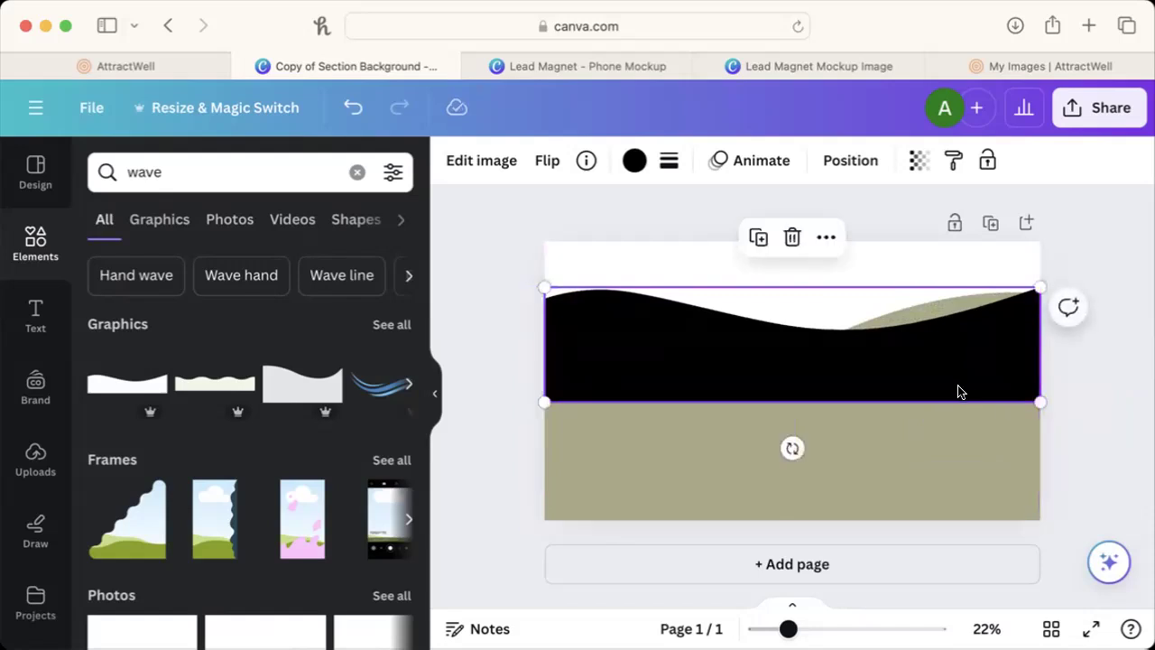
{"action": "left_click_drag", "start_coordinate": [950, 385], "coordinate": [949, 375]}
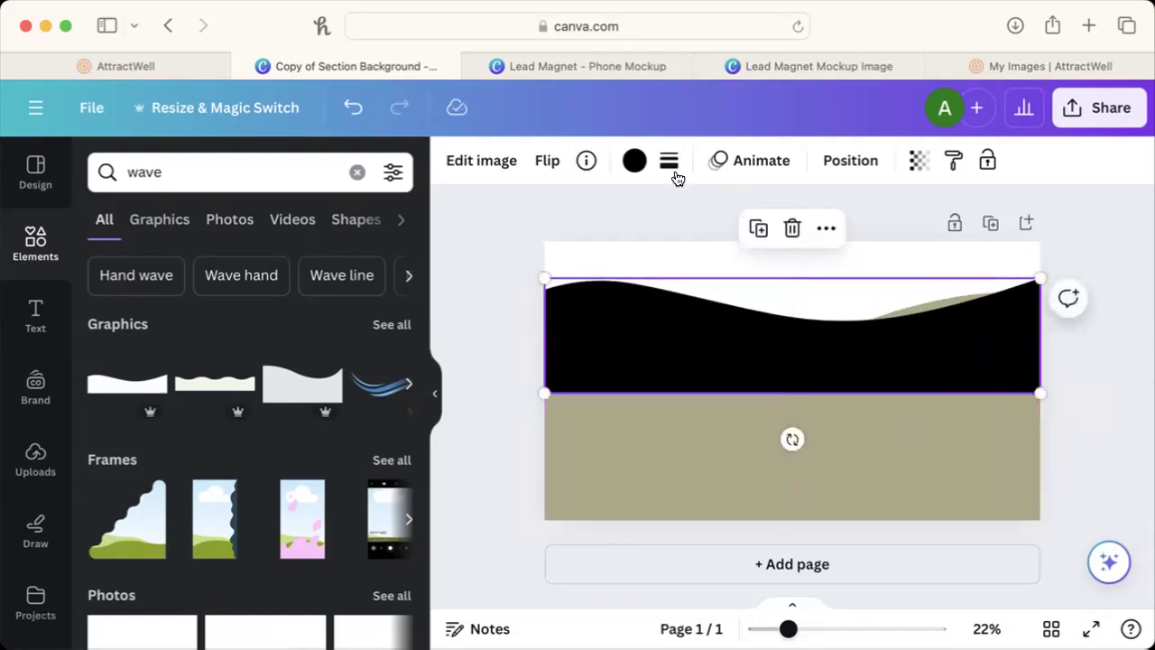
Flip the black wave horizontally, raise it slightly, and extend it just past both side edges of the page.
{"action": "left_click", "coordinate": [550, 161]}
{"action": "left_click", "coordinate": [592, 213]}
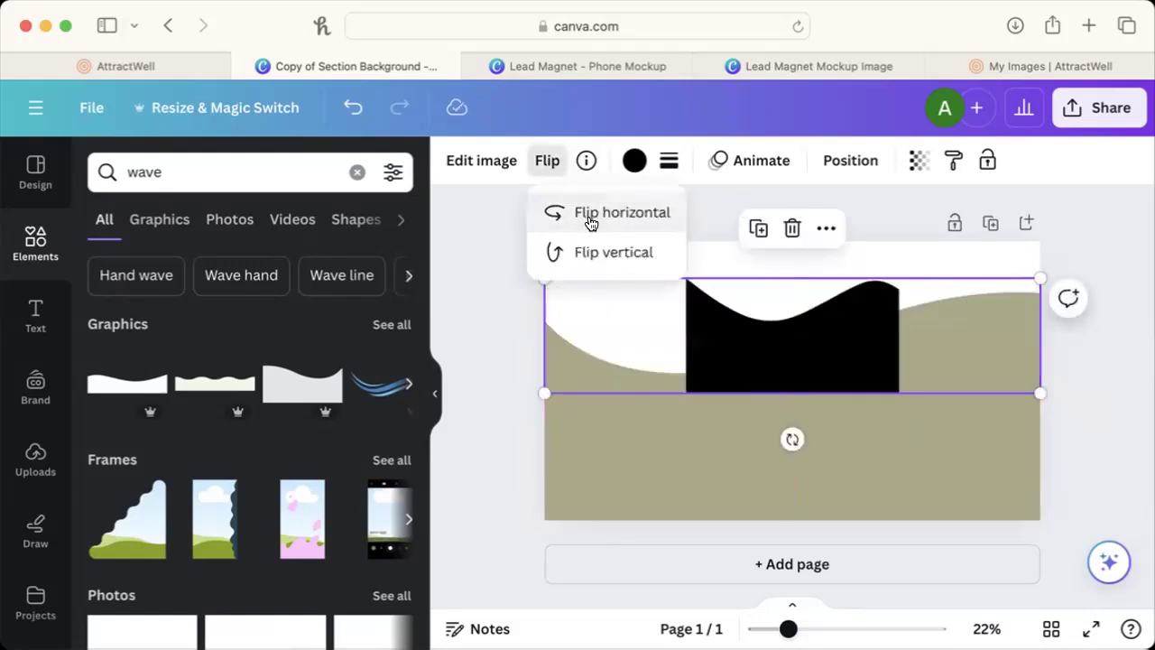
{"action": "mouse_move", "coordinate": [819, 366]}
{"action": "left_mouse_down"}
{"action": "mouse_move", "coordinate": [820, 426]}
{"action": "mouse_move", "coordinate": [830, 369]}
{"action": "mouse_move", "coordinate": [821, 346]}
{"action": "left_mouse_up"}
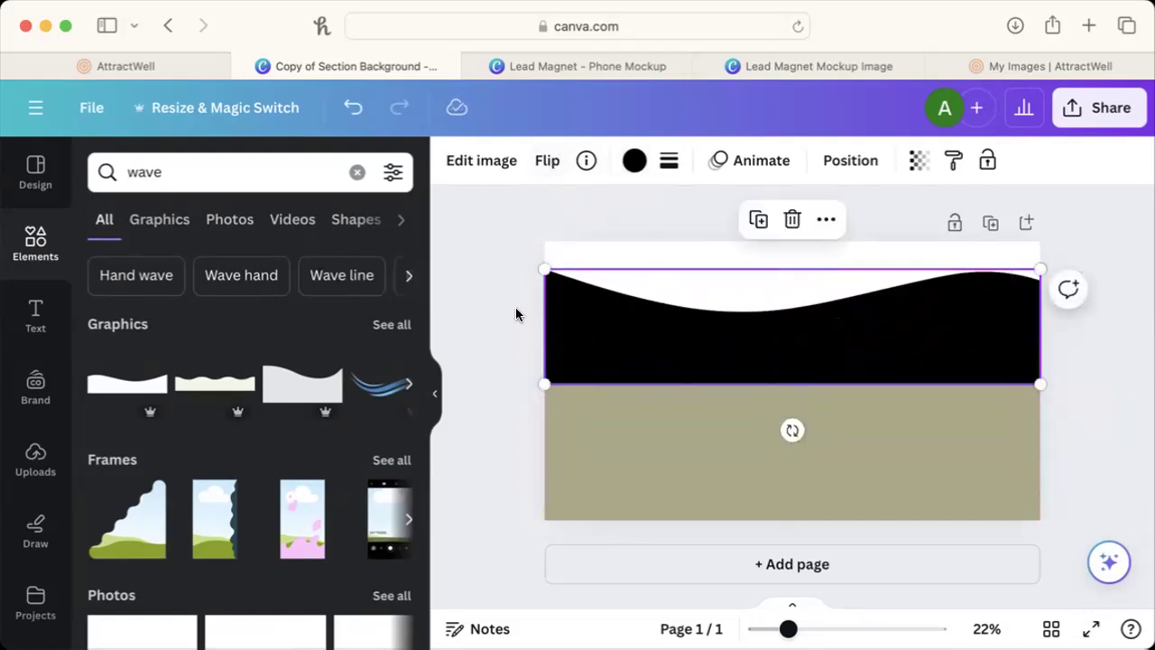
{"action": "left_click_drag", "start_coordinate": [545, 382], "coordinate": [534, 387]}
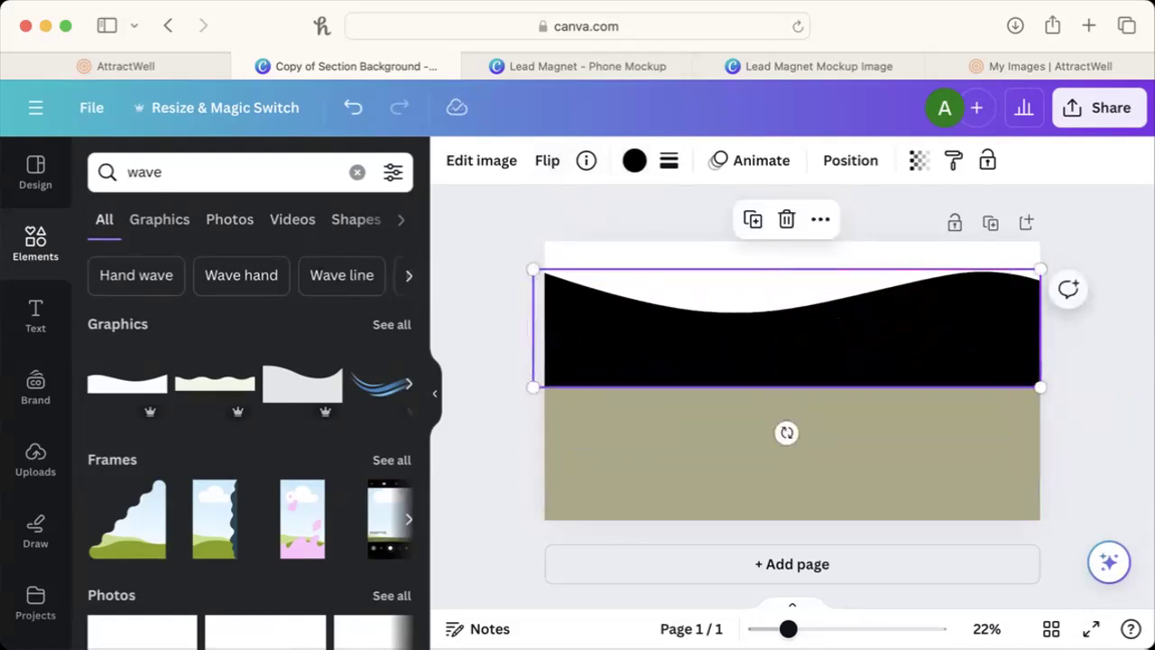
{"action": "left_click_drag", "start_coordinate": [1039, 386], "coordinate": [1046, 388]}
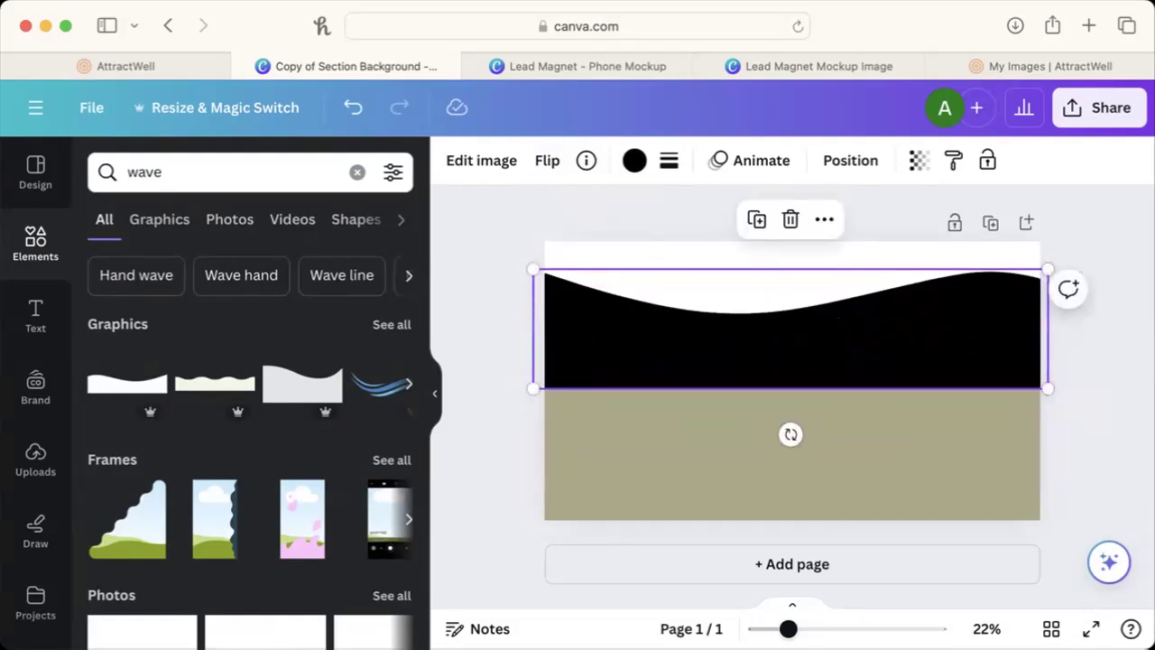
Open the black wave's color options, enter "Heading" in the color search, and clear it again.
{"action": "left_click", "coordinate": [637, 160]}
{"action": "type", "text": "Heading"}
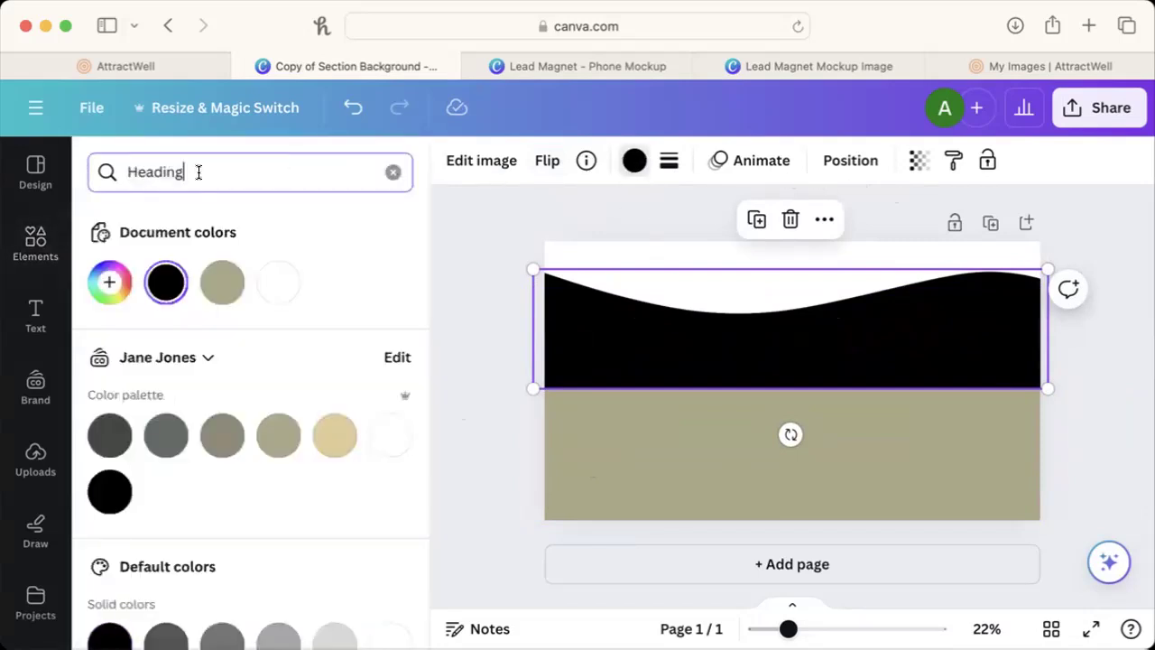
{"action": "key", "text": "BackSpace"}
{"action": "key", "text": "BackSpace"}
{"action": "key", "text": "BackSpace"}
{"action": "key", "text": "BackSpace"}
{"action": "key", "text": "BackSpace"}
{"action": "key", "text": "BackSpace"}
{"action": "key", "text": "BackSpace"}
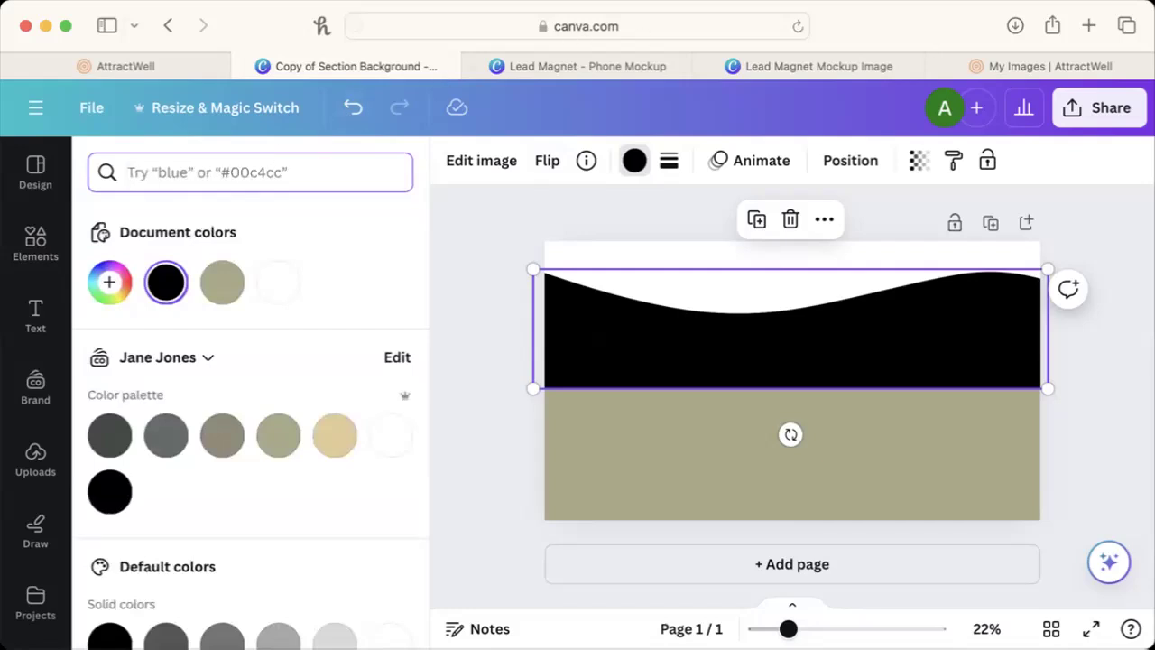
Switch to AttractWell and open the site's Brand Colors in the Colors & Fonts settings.
{"action": "left_click", "coordinate": [159, 58]}
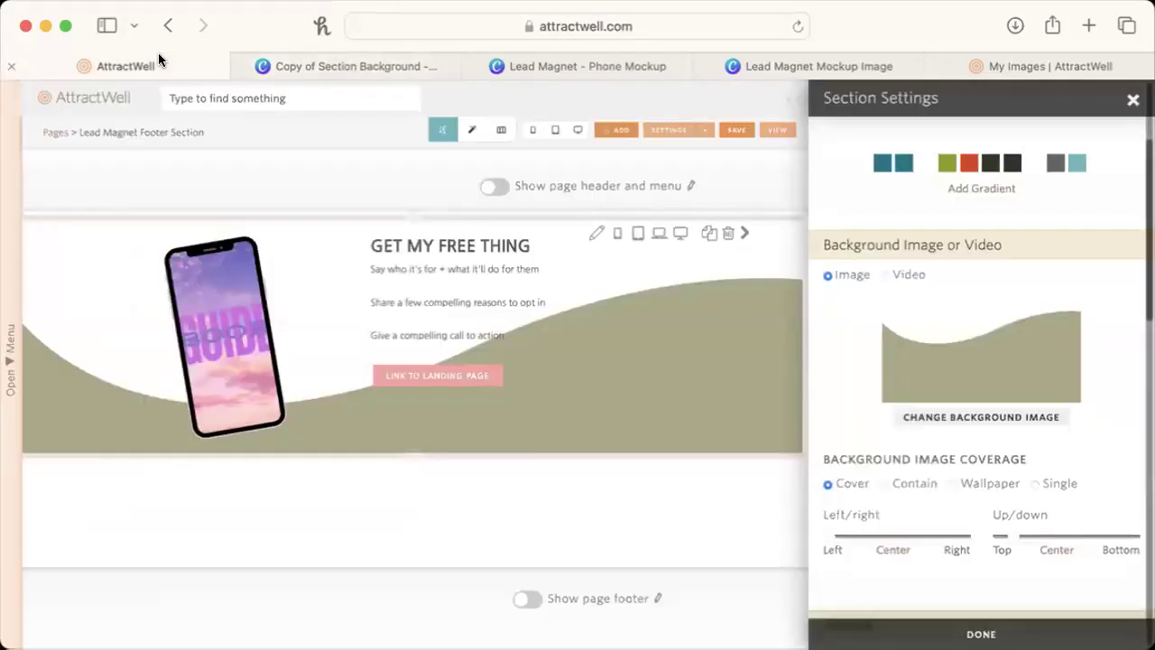
{"action": "left_click", "coordinate": [285, 64]}
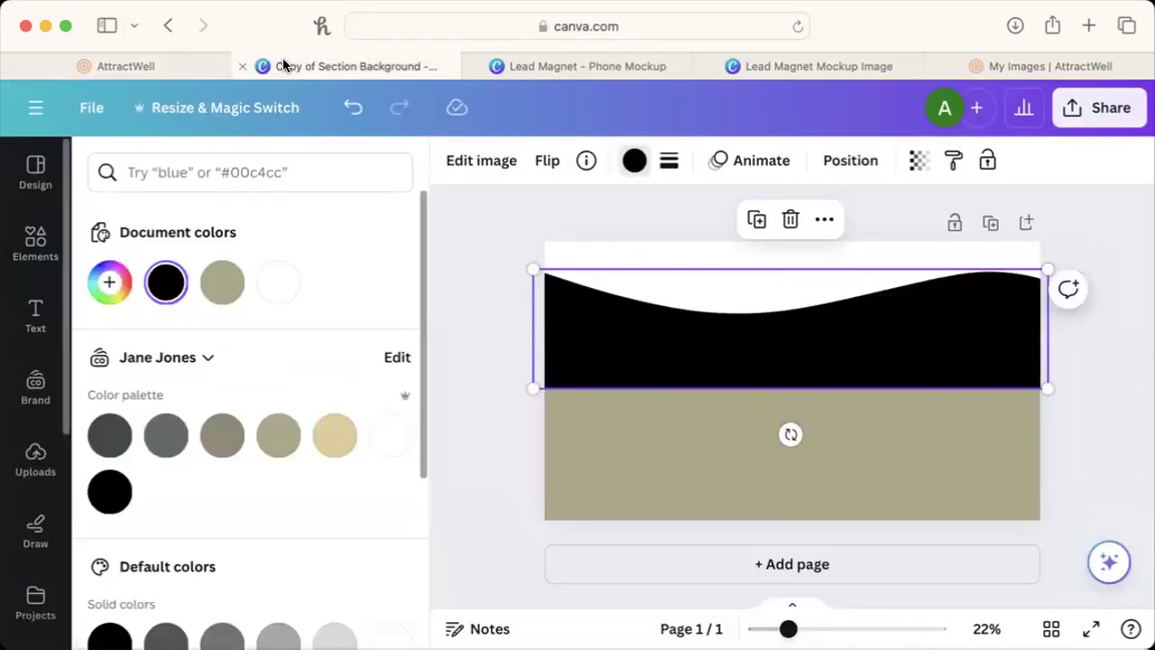
{"action": "left_click", "coordinate": [965, 63]}
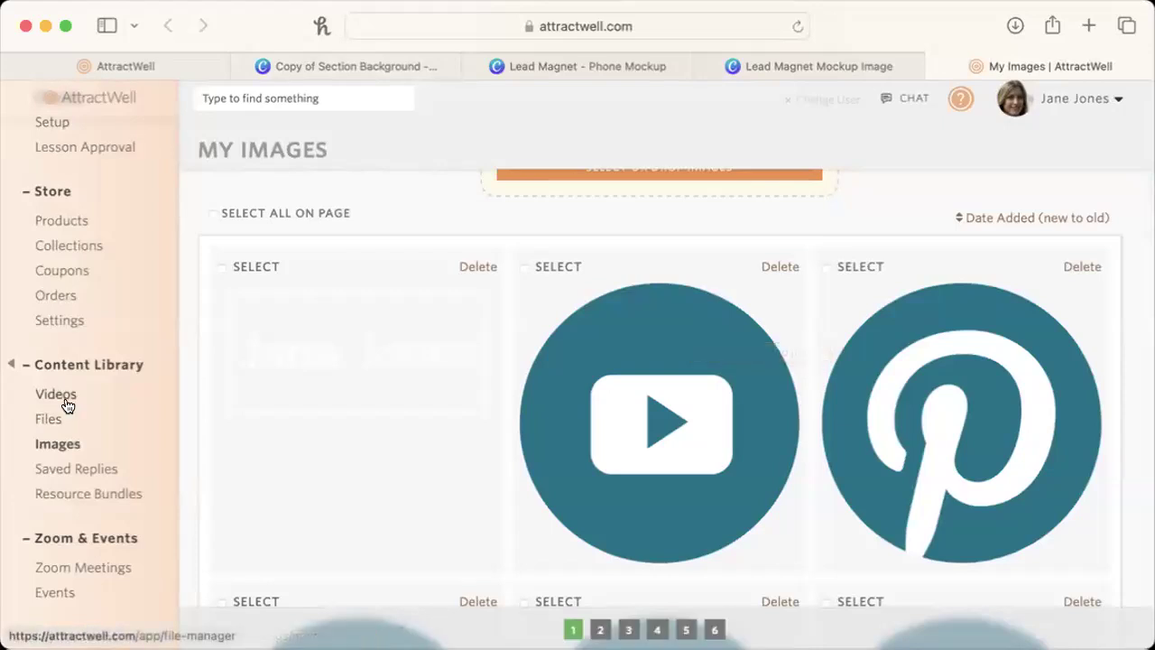
{"action": "left_click", "coordinate": [321, 96]}
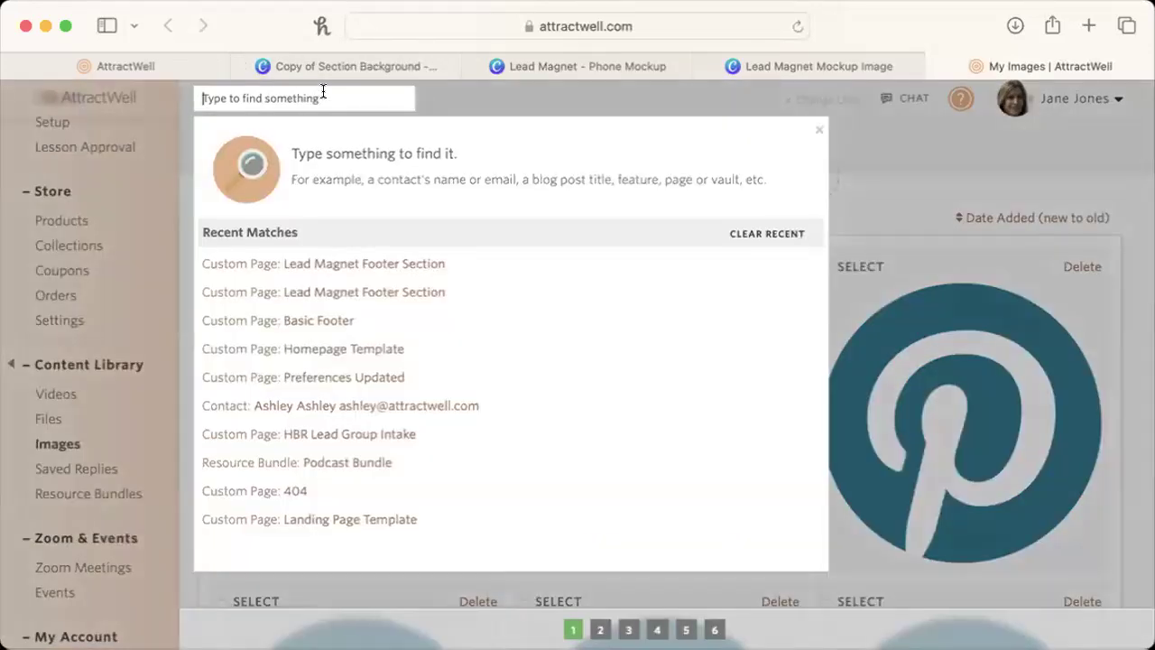
{"action": "left_click", "coordinate": [93, 283]}
{"action": "scroll", "coordinate": [92, 285], "scroll_direction": "up", "scroll_amount": 10}
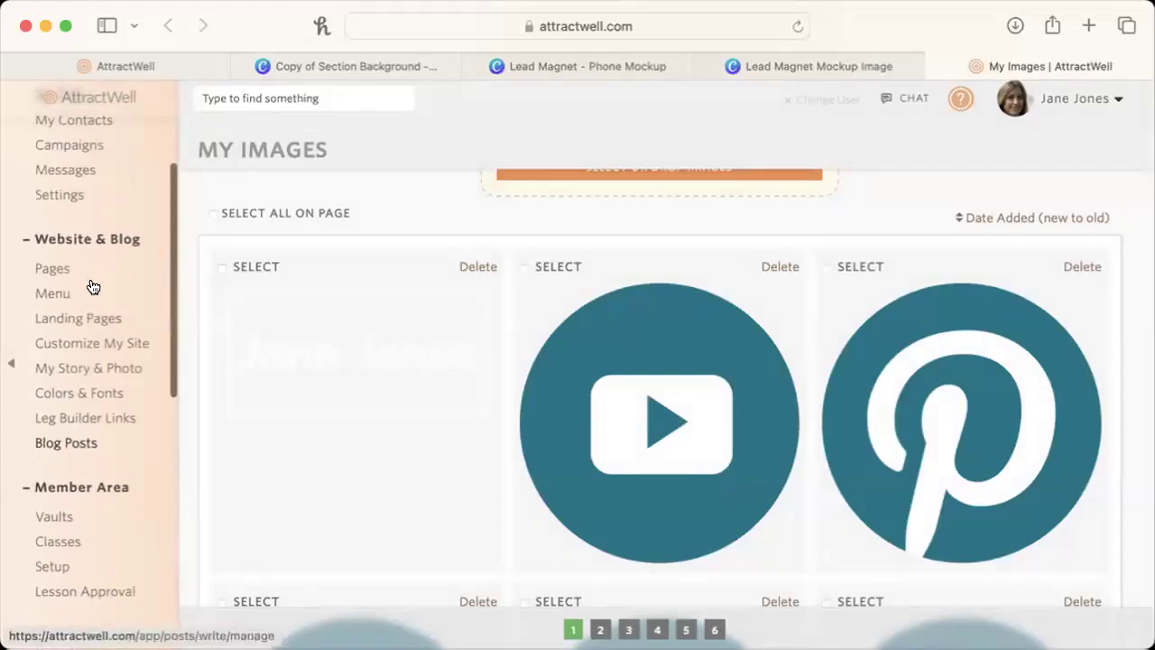
{"action": "left_click", "coordinate": [93, 551]}
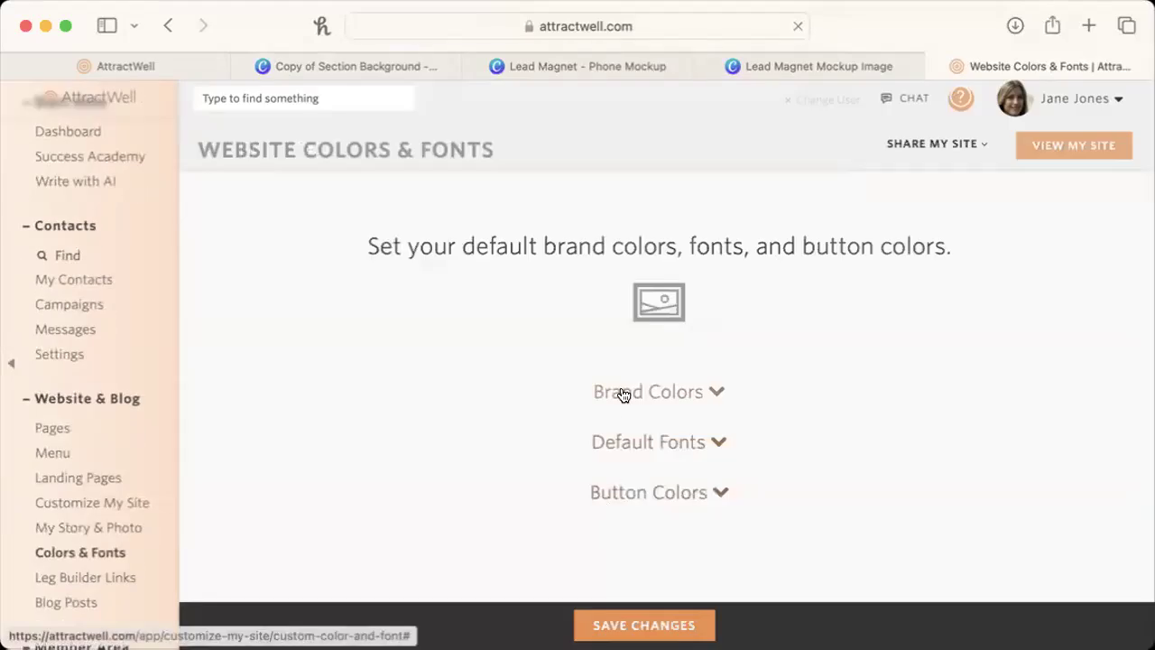
{"action": "left_click", "coordinate": [623, 395]}
{"action": "scroll", "coordinate": [619, 395], "scroll_direction": "down", "scroll_amount": 5}
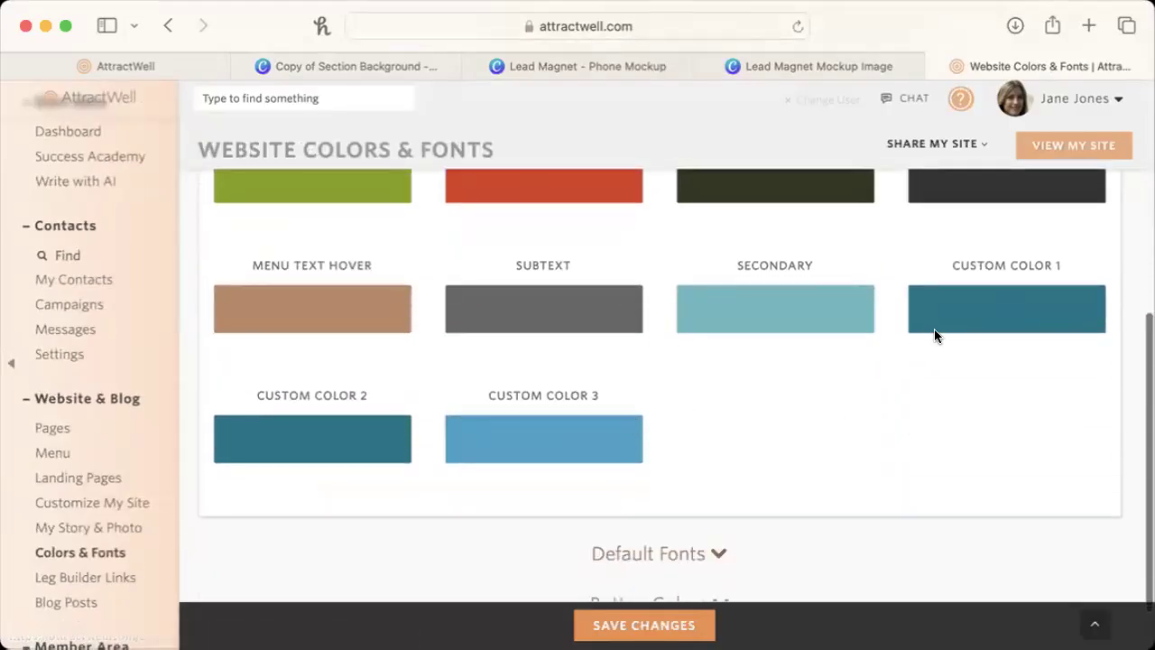
Open the detailed color picker for Custom Color 1 and copy its hex code.
{"action": "left_click", "coordinate": [1008, 313]}
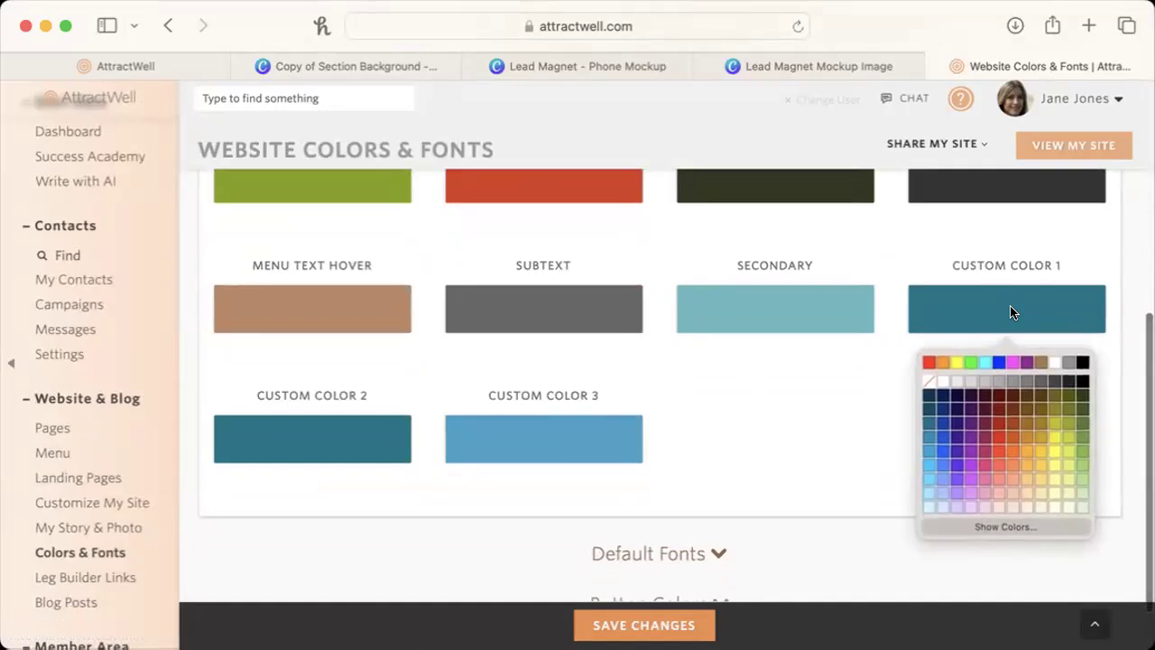
{"action": "left_click", "coordinate": [973, 526]}
{"action": "double_click", "coordinate": [854, 367]}
{"action": "key", "text": "super+c"}
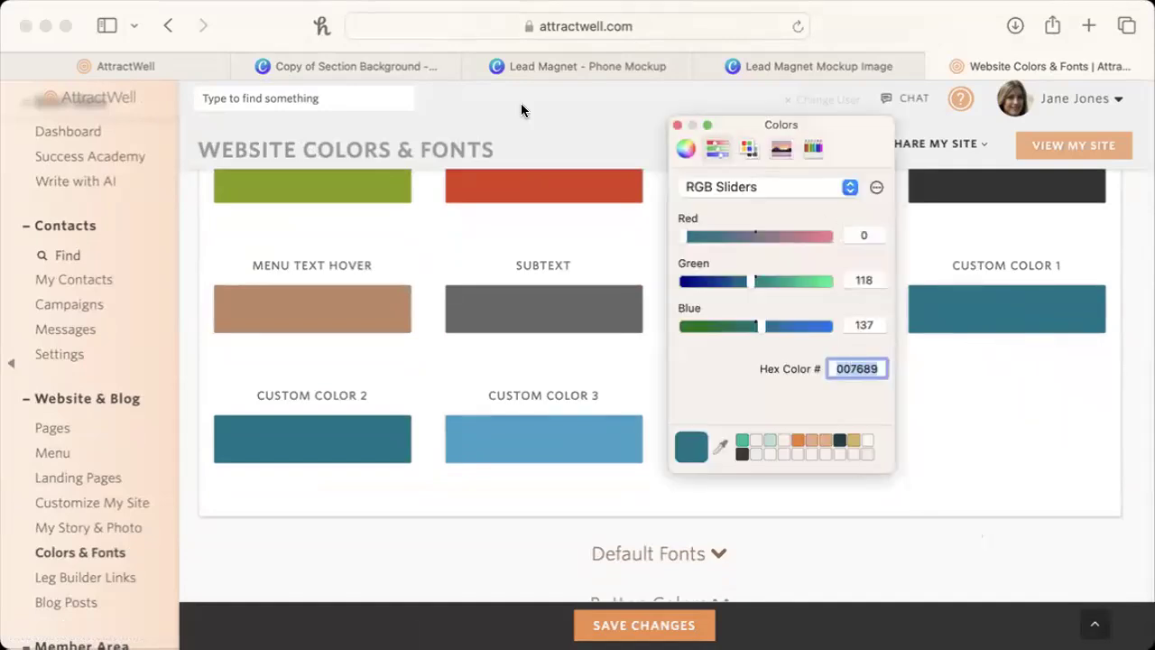
Switch back to the Canva section background and recolor the black wave with hex color 007689.
{"action": "left_click", "coordinate": [367, 66]}
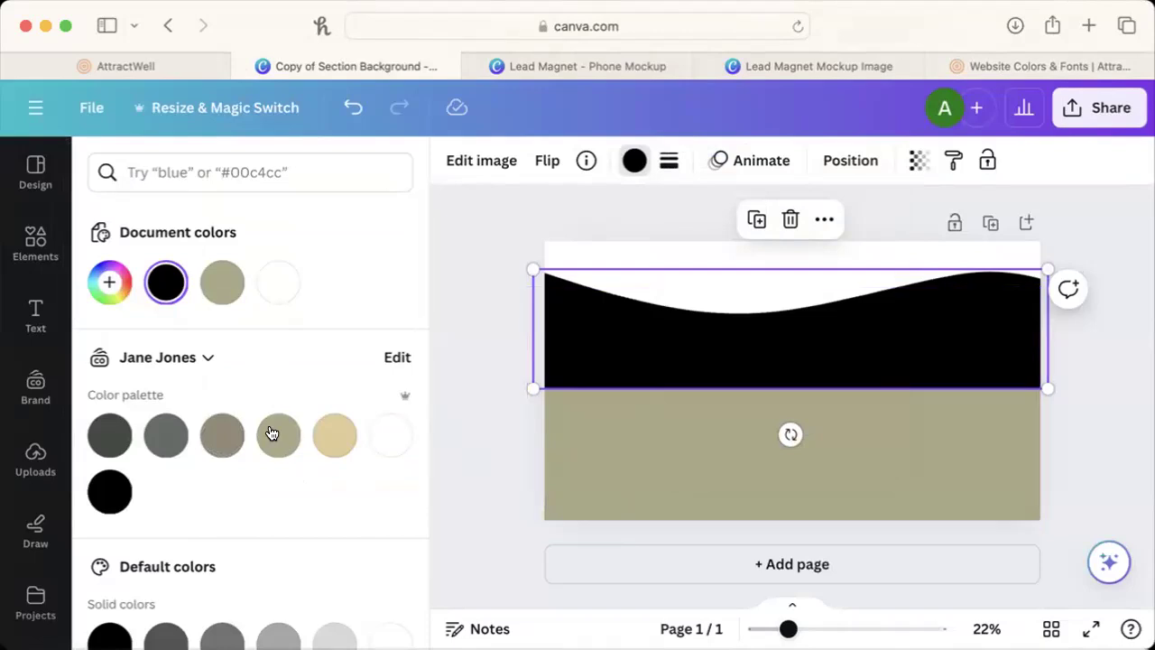
{"action": "left_click", "coordinate": [354, 162]}
{"action": "key", "text": "super+v"}
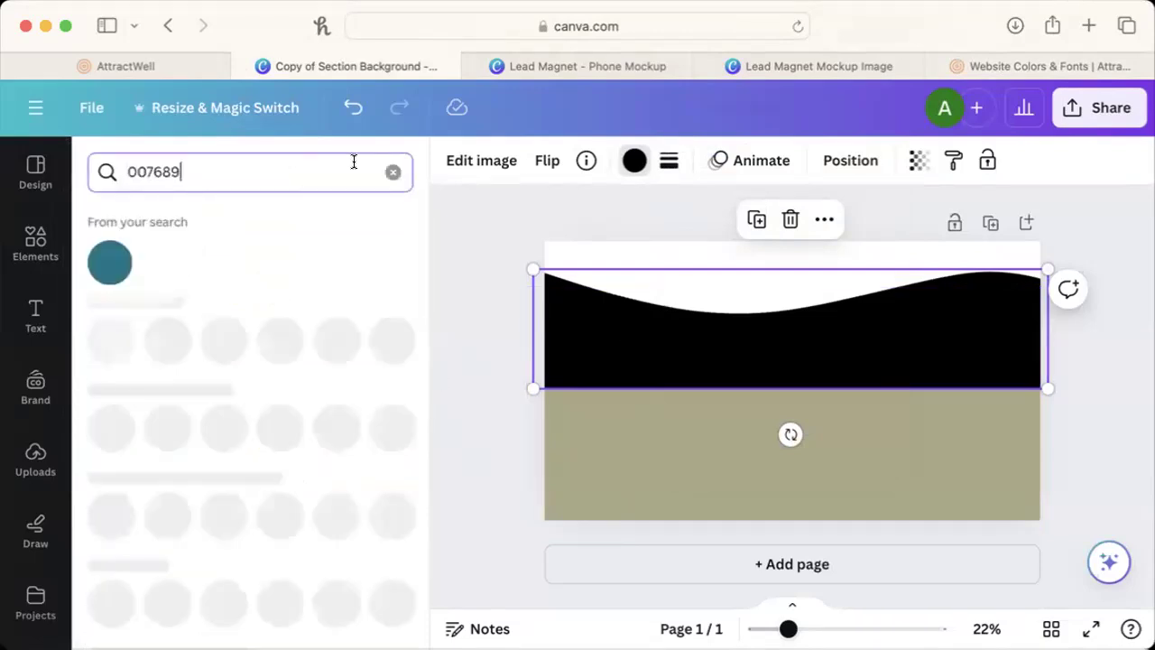
{"action": "left_click", "coordinate": [109, 261]}
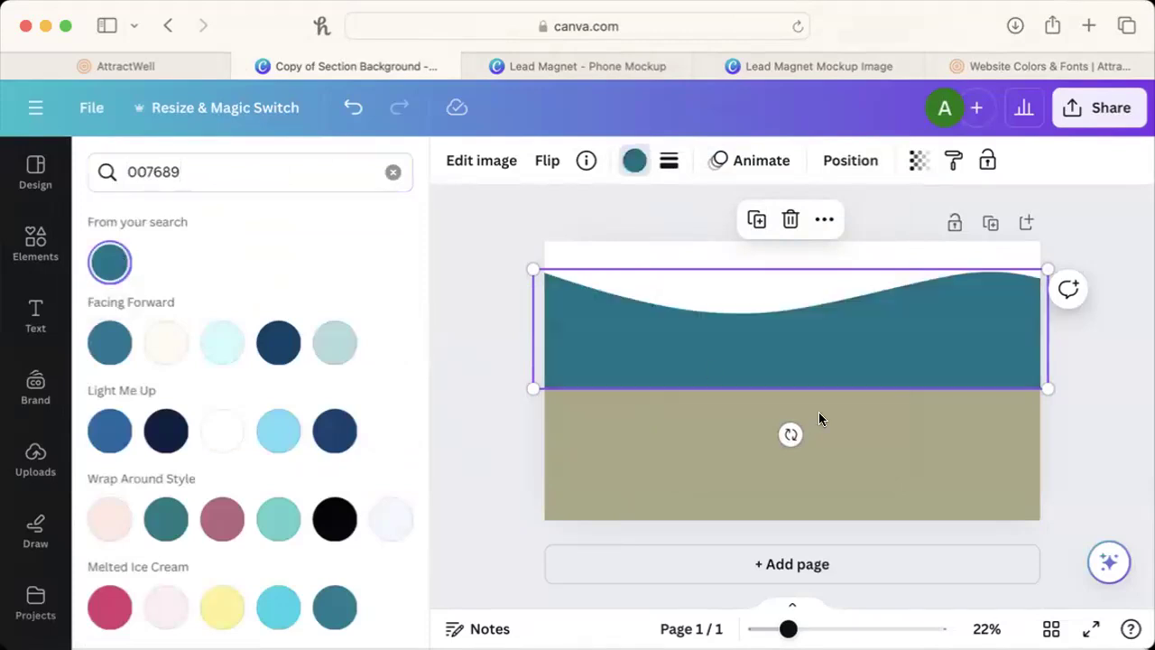
{"action": "left_click", "coordinate": [393, 171]}
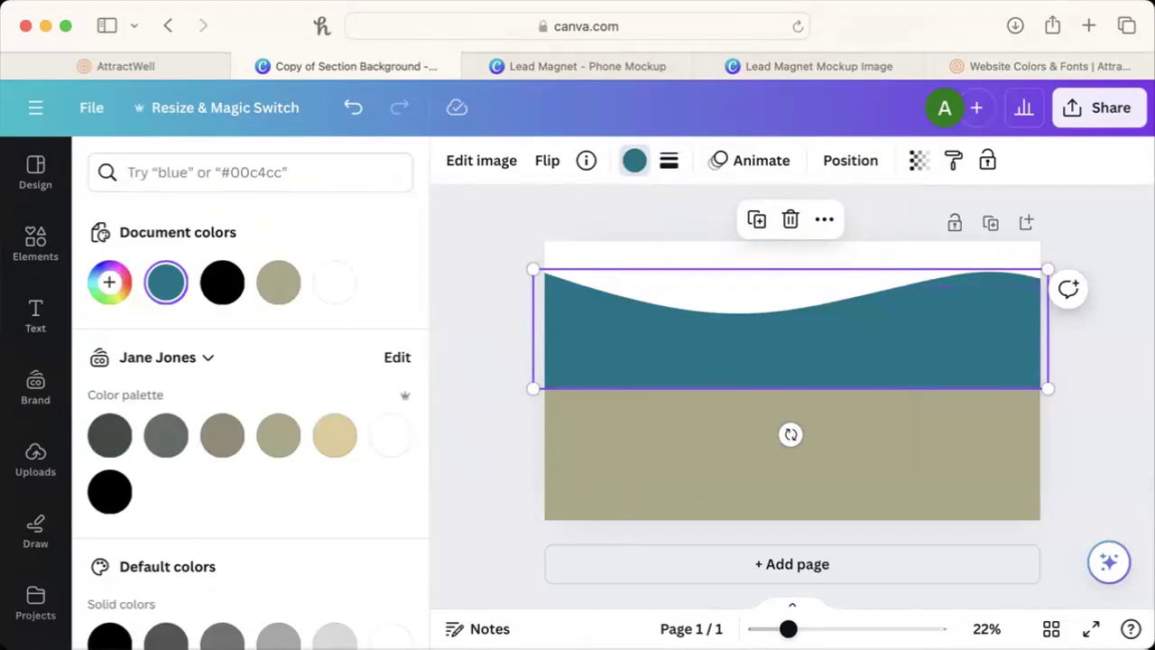
Add a square shape and stretch it past the page's side and bottom edges to cover the remaining olive area.
{"action": "left_click", "coordinate": [35, 242]}
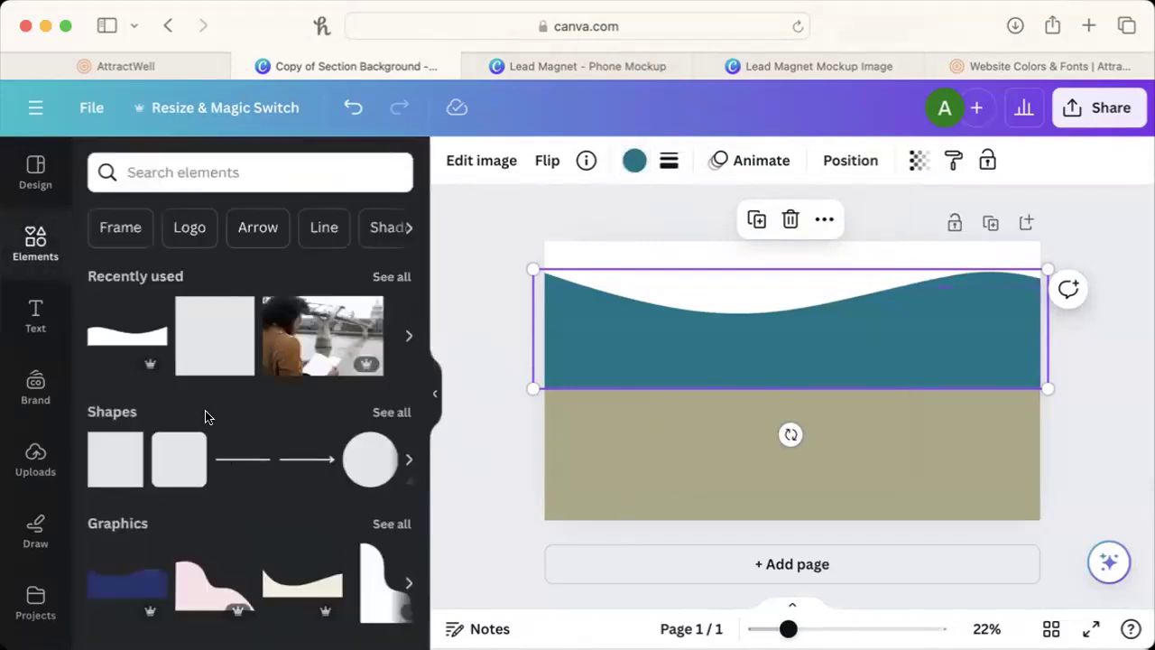
{"action": "left_click", "coordinate": [213, 337]}
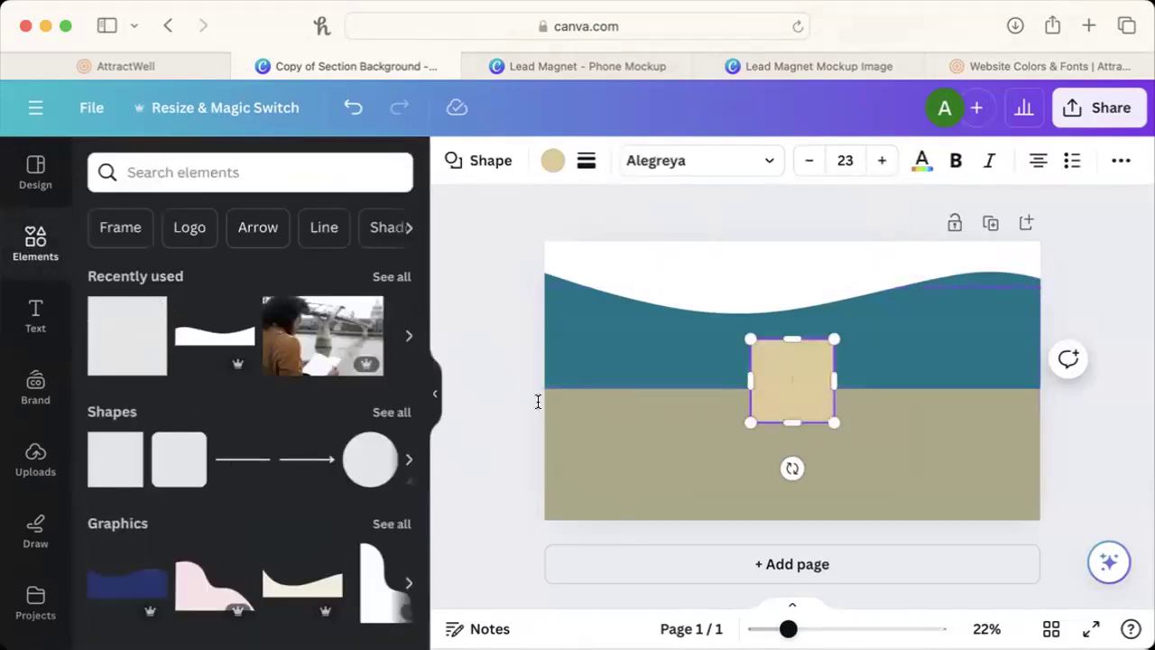
{"action": "left_click", "coordinate": [863, 476]}
{"action": "left_click_drag", "start_coordinate": [799, 388], "coordinate": [1070, 398]}
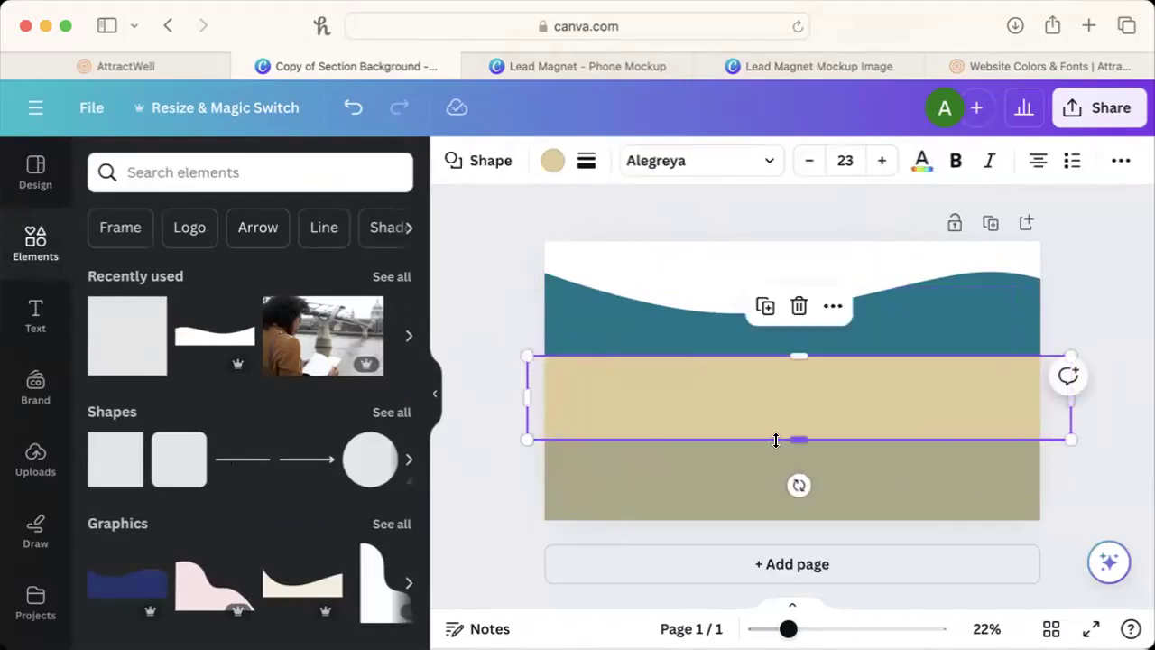
{"action": "left_click_drag", "start_coordinate": [792, 439], "coordinate": [798, 545]}
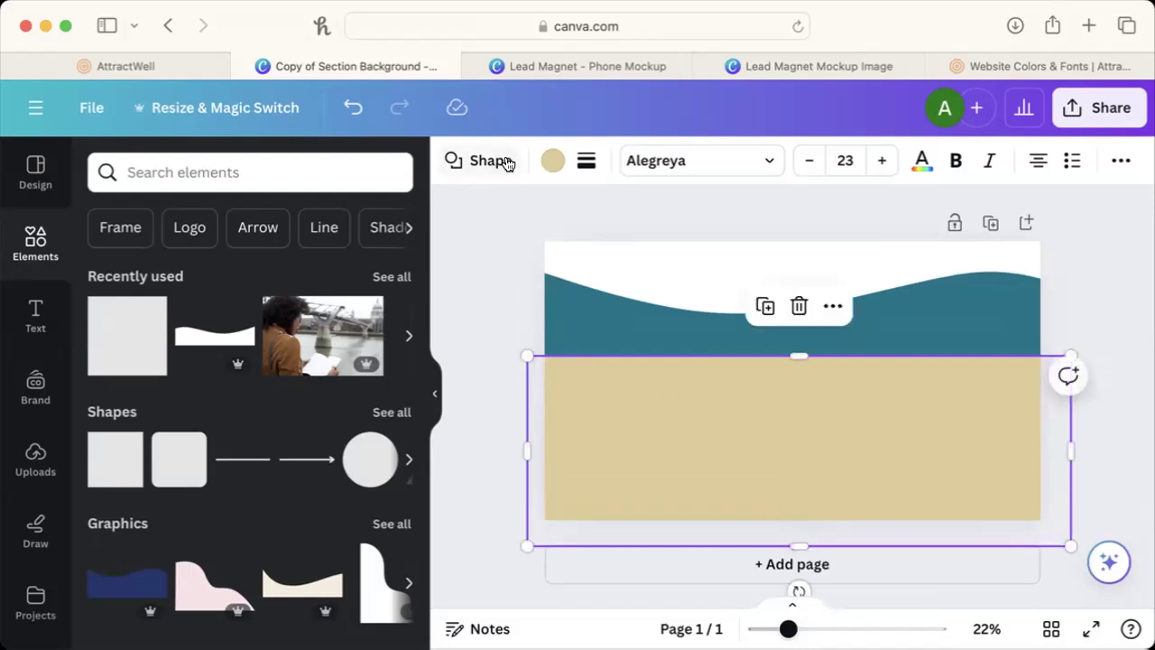
Recolor the stretched rectangle with the same teal document color as the wave and deselect it.
{"action": "left_click", "coordinate": [553, 162]}
{"action": "left_click", "coordinate": [278, 282]}
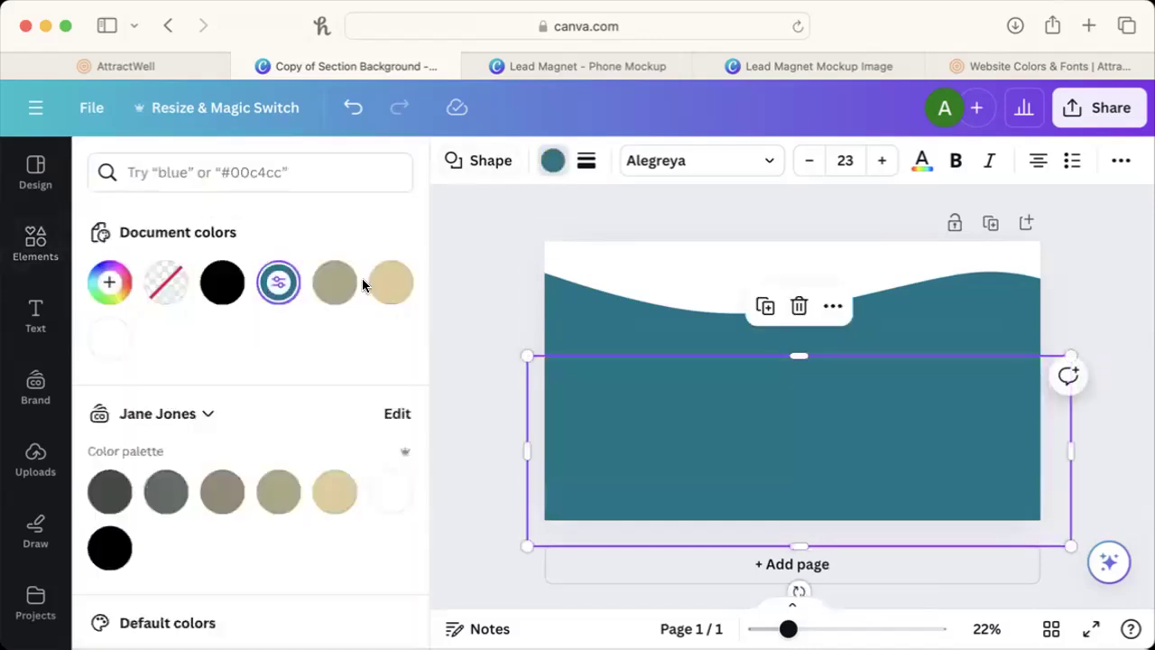
{"action": "left_click", "coordinate": [1109, 333]}
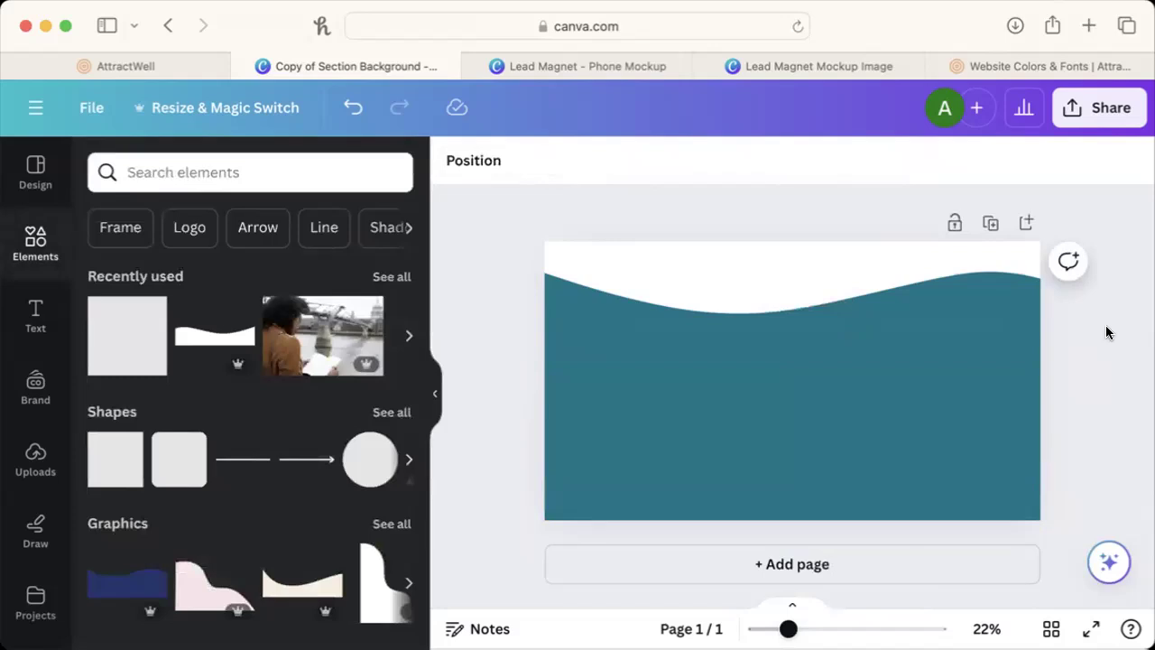
Download the finished wave background as a PNG at size 1 without a transparent background.
{"action": "left_click", "coordinate": [700, 242]}
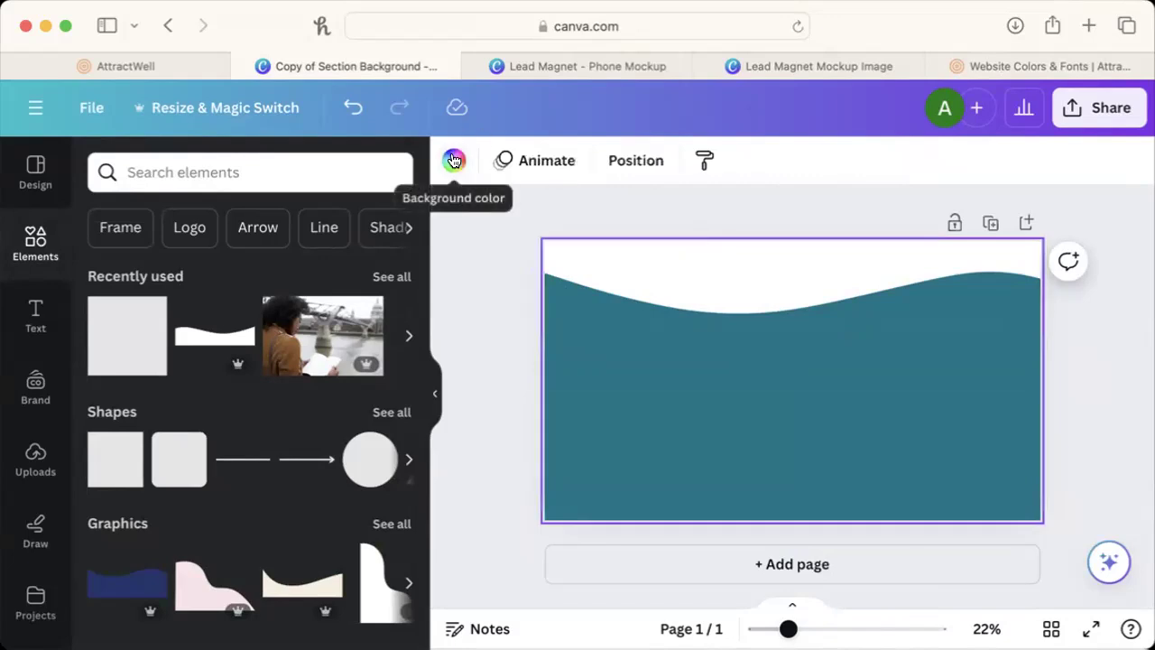
{"action": "left_click", "coordinate": [1121, 120]}
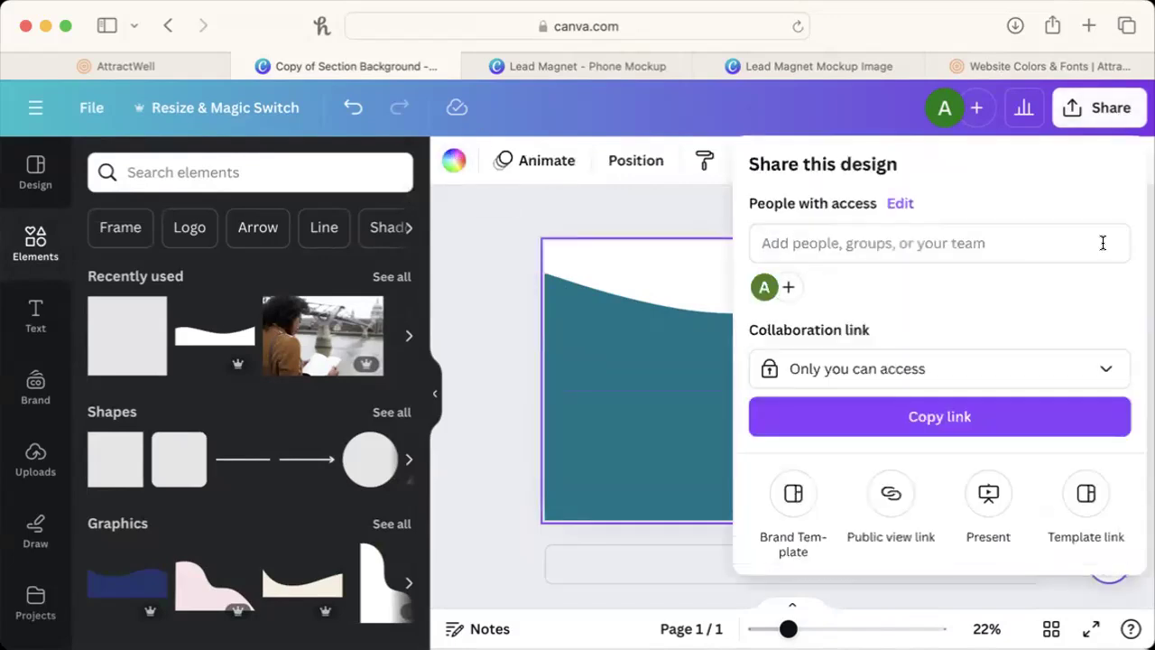
{"action": "scroll", "coordinate": [1043, 433], "scroll_direction": "down", "scroll_amount": 5}
{"action": "left_click", "coordinate": [1024, 408]}
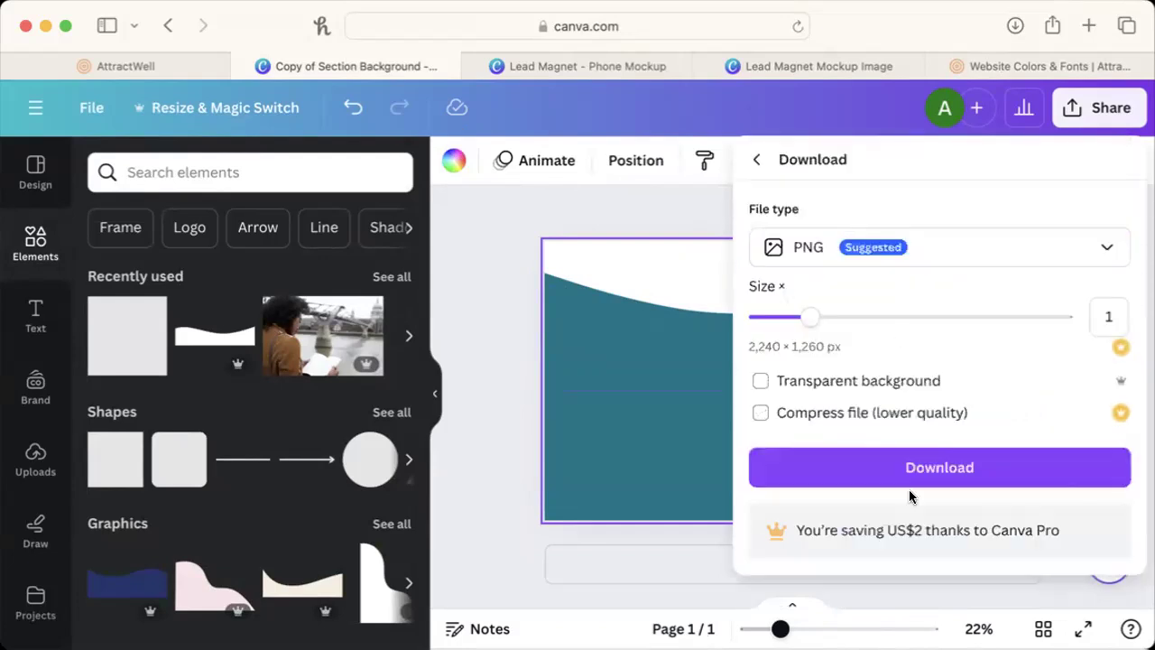
{"action": "left_click", "coordinate": [938, 475]}
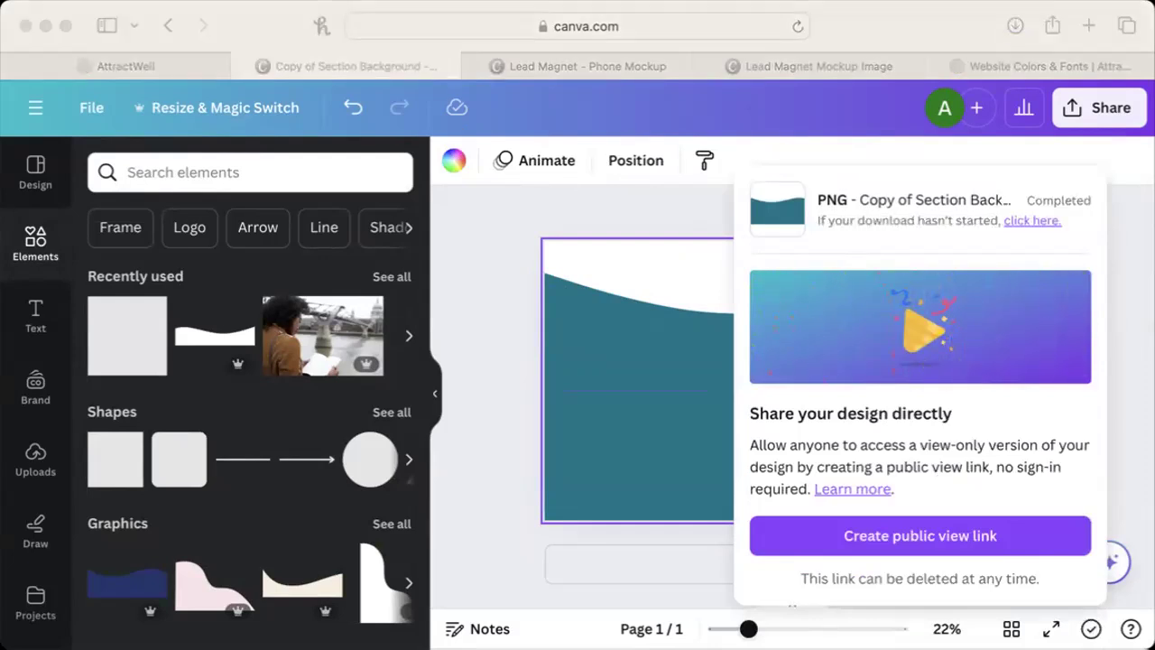
{"action": "left_click", "coordinate": [241, 67]}
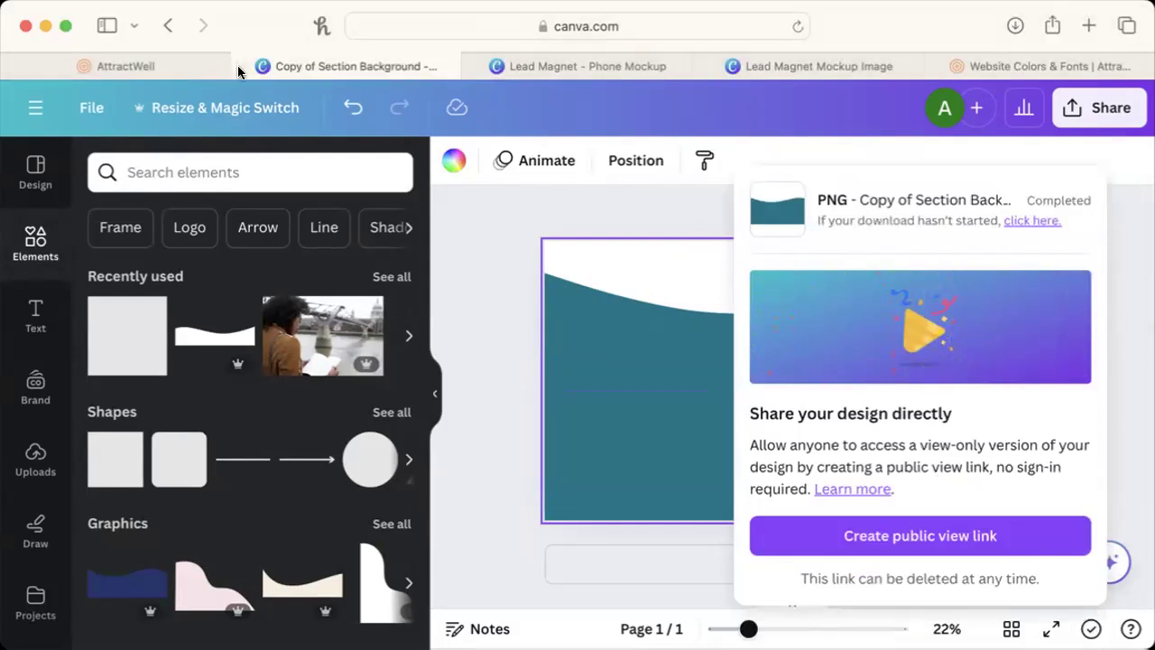
Switch to the AttractWell page editor, upload the teal wave image and set it as the footer section's background.
{"action": "left_click", "coordinate": [183, 66]}
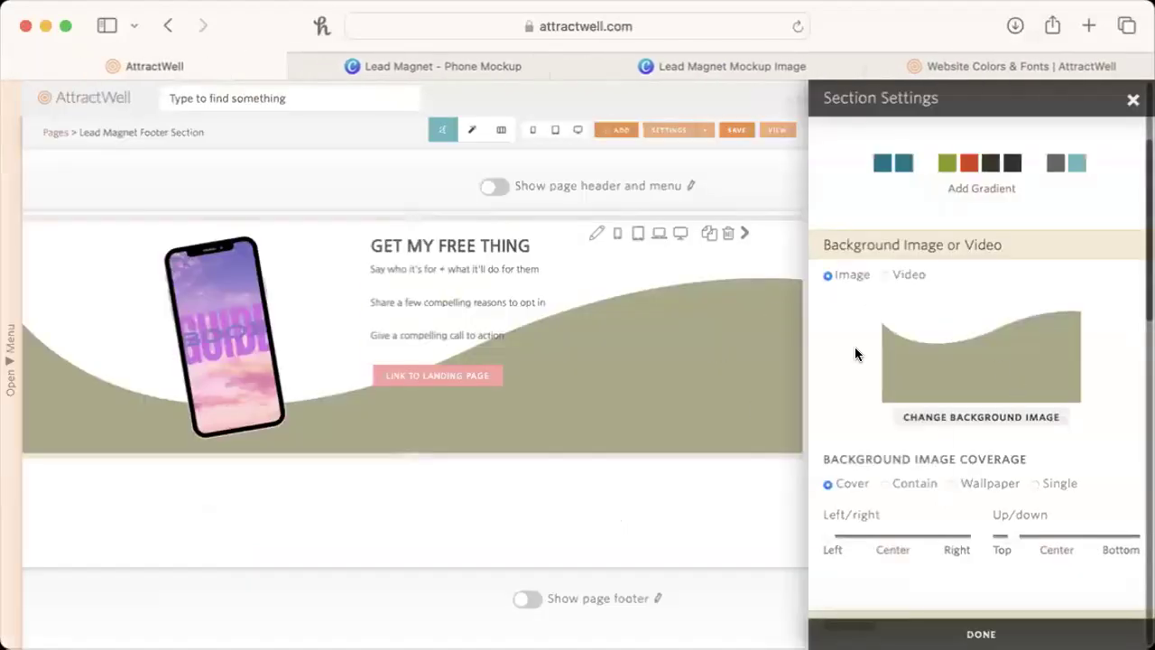
{"action": "left_click", "coordinate": [968, 411]}
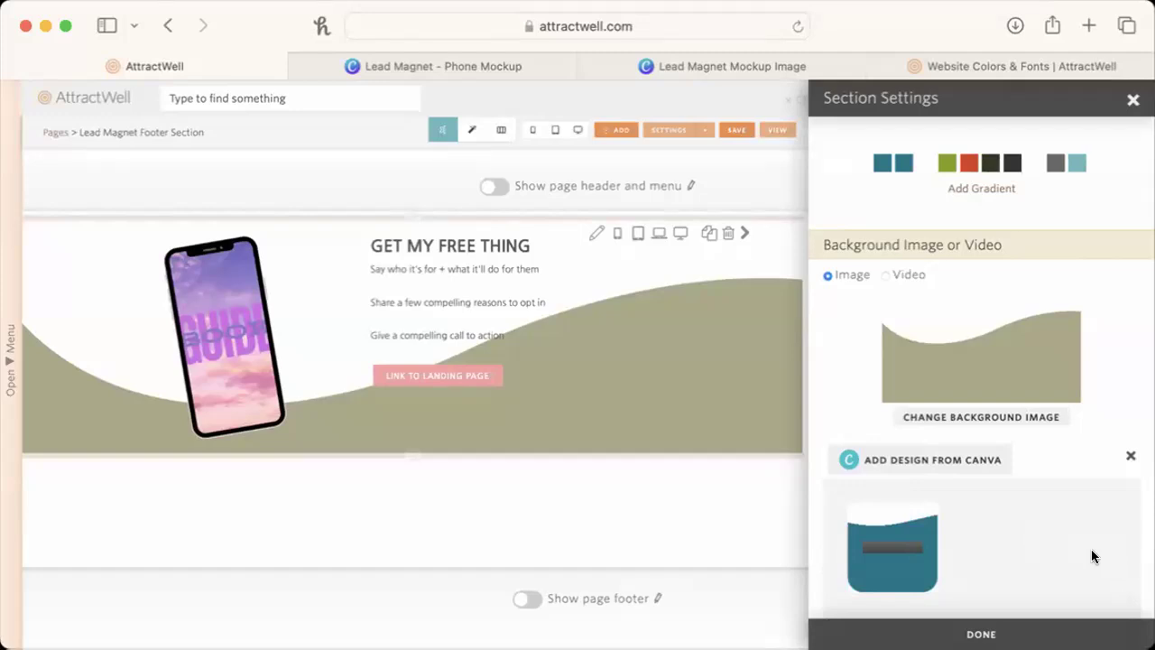
{"action": "scroll", "coordinate": [907, 569], "scroll_direction": "down", "scroll_amount": 3}
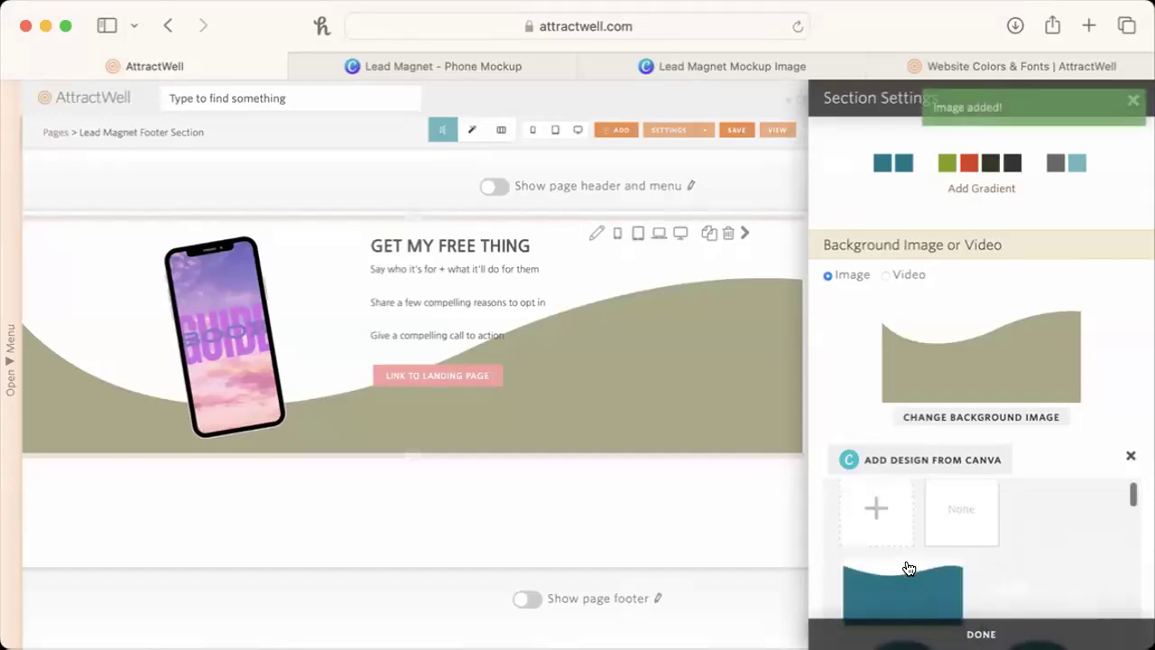
{"action": "left_click", "coordinate": [886, 493]}
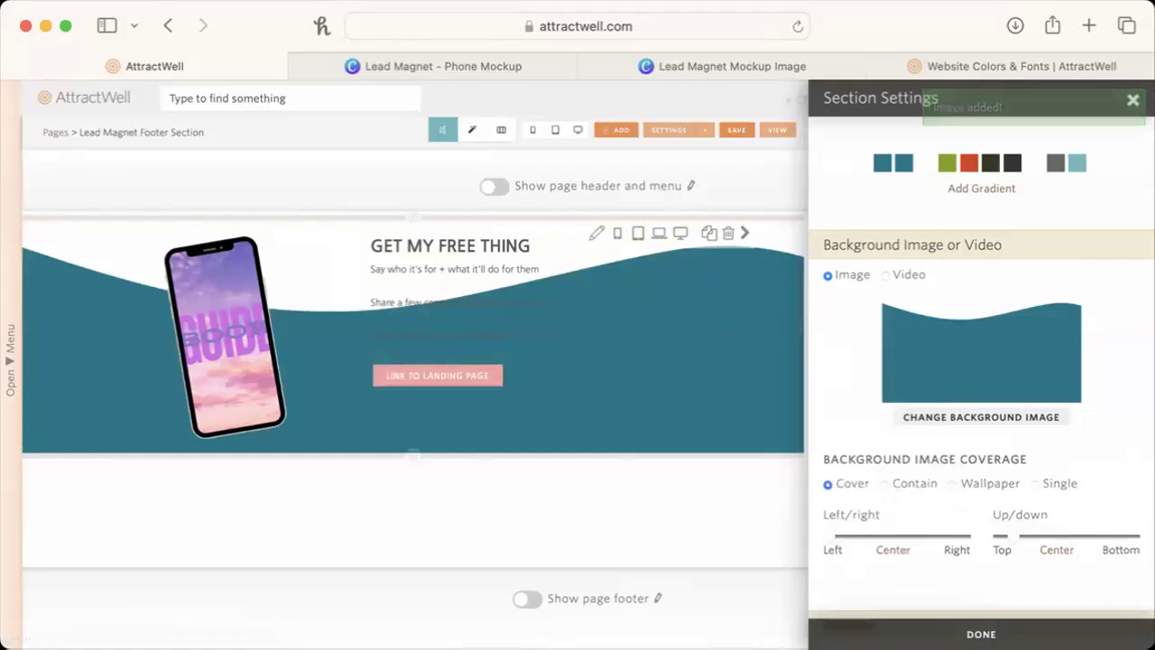
Center the section's background image horizontally, shift its vertical position slightly down from Top, and close the section settings.
{"action": "left_click_drag", "start_coordinate": [824, 542], "coordinate": [890, 542]}
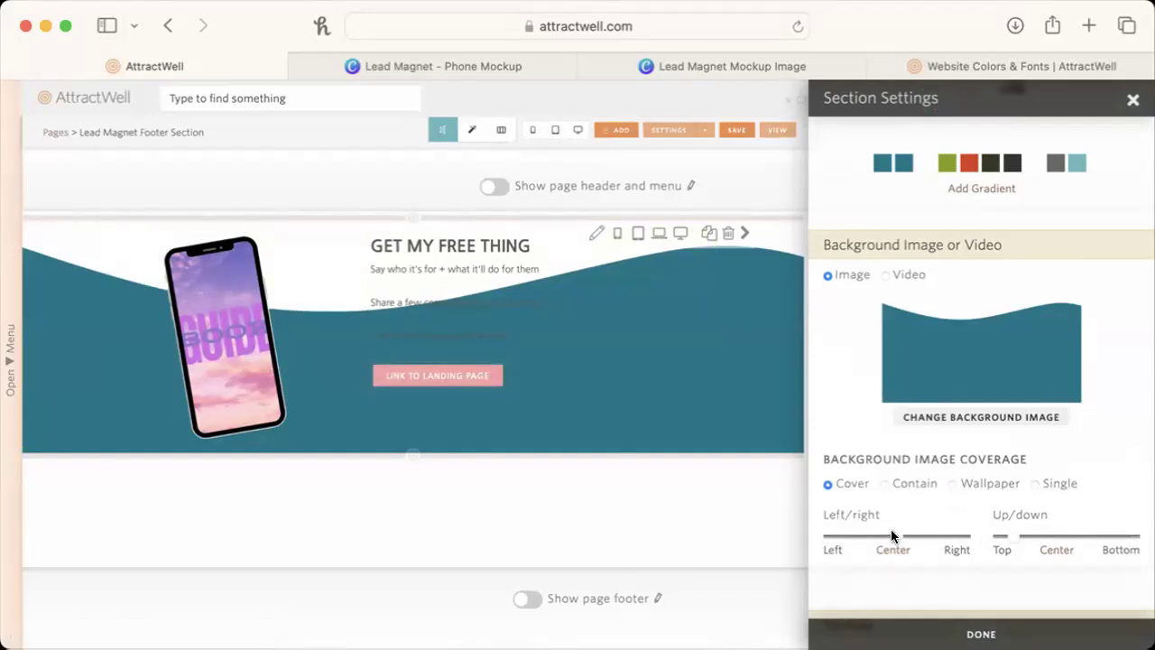
{"action": "mouse_move", "coordinate": [1010, 533]}
{"action": "left_mouse_down"}
{"action": "mouse_move", "coordinate": [983, 539]}
{"action": "mouse_move", "coordinate": [1013, 539]}
{"action": "left_mouse_up"}
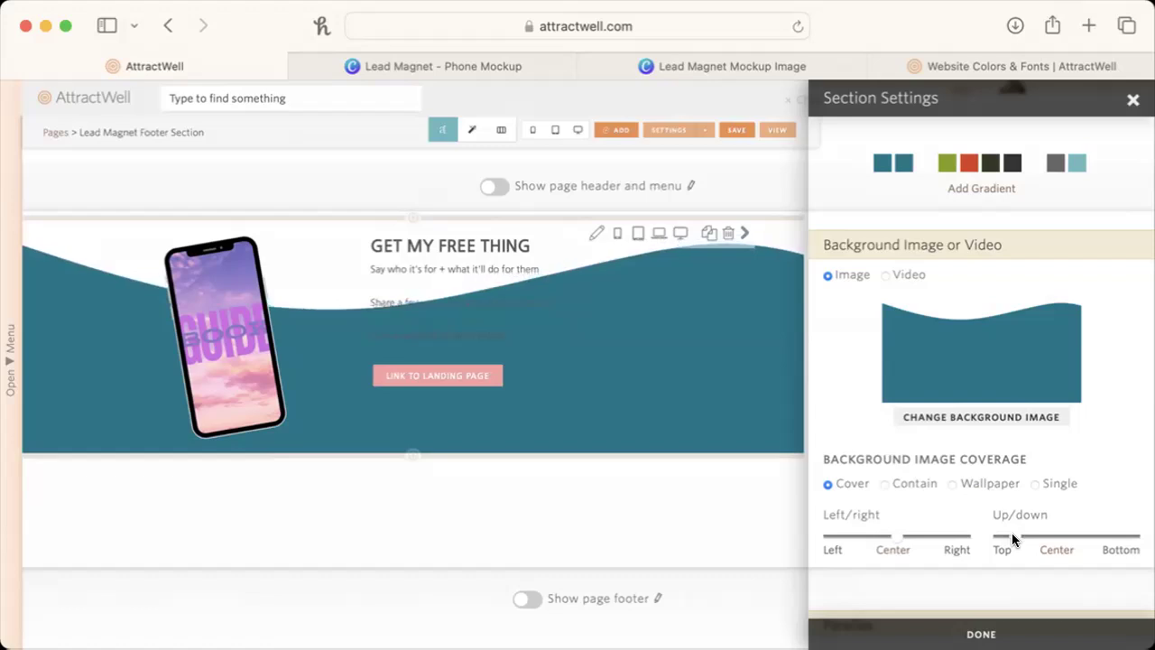
{"action": "left_click_drag", "start_coordinate": [1013, 539], "coordinate": [1018, 536]}
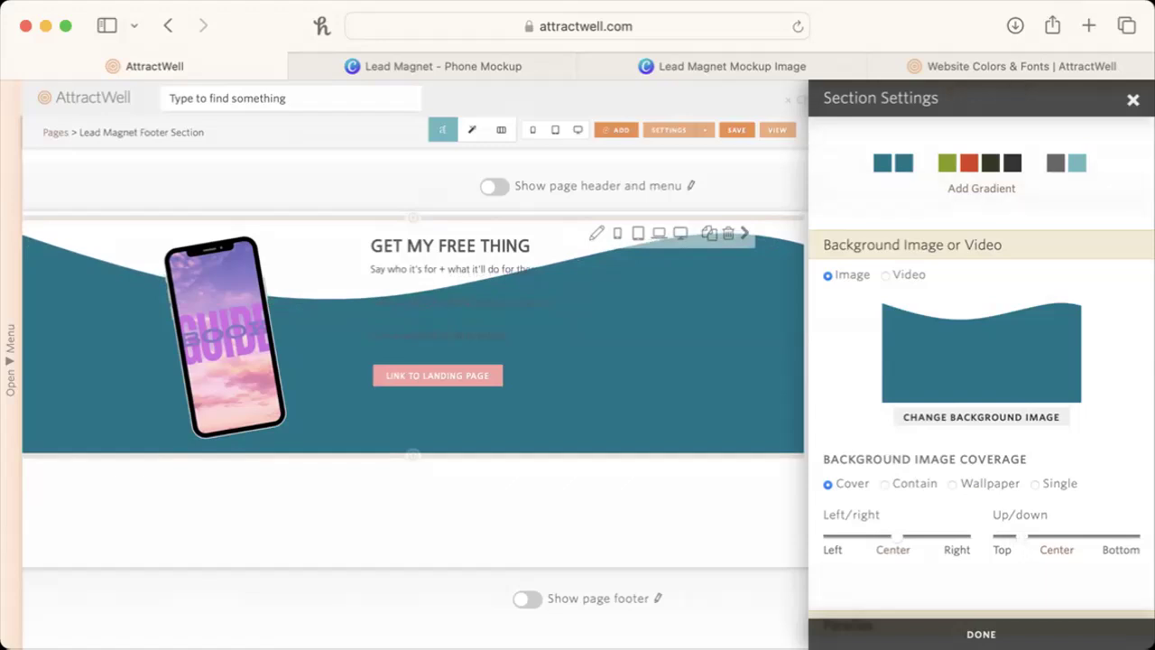
{"action": "left_click", "coordinate": [1133, 100]}
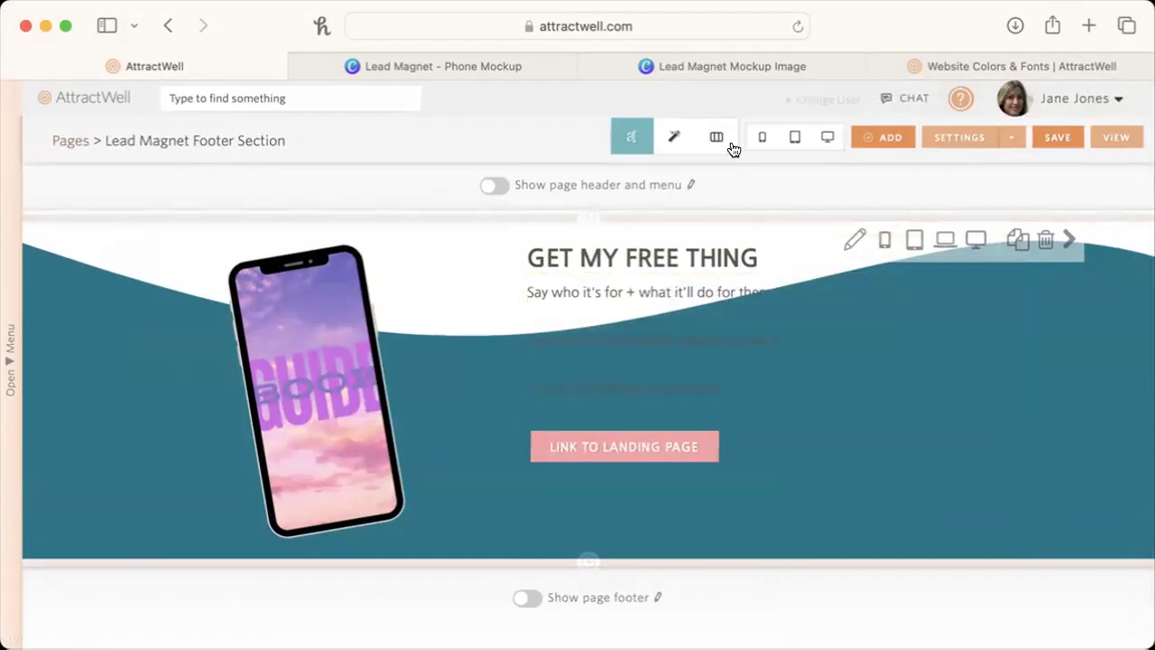
Preview the footer section in the phone, tablet and desktop views to check the text against the wave.
{"action": "left_click", "coordinate": [744, 133]}
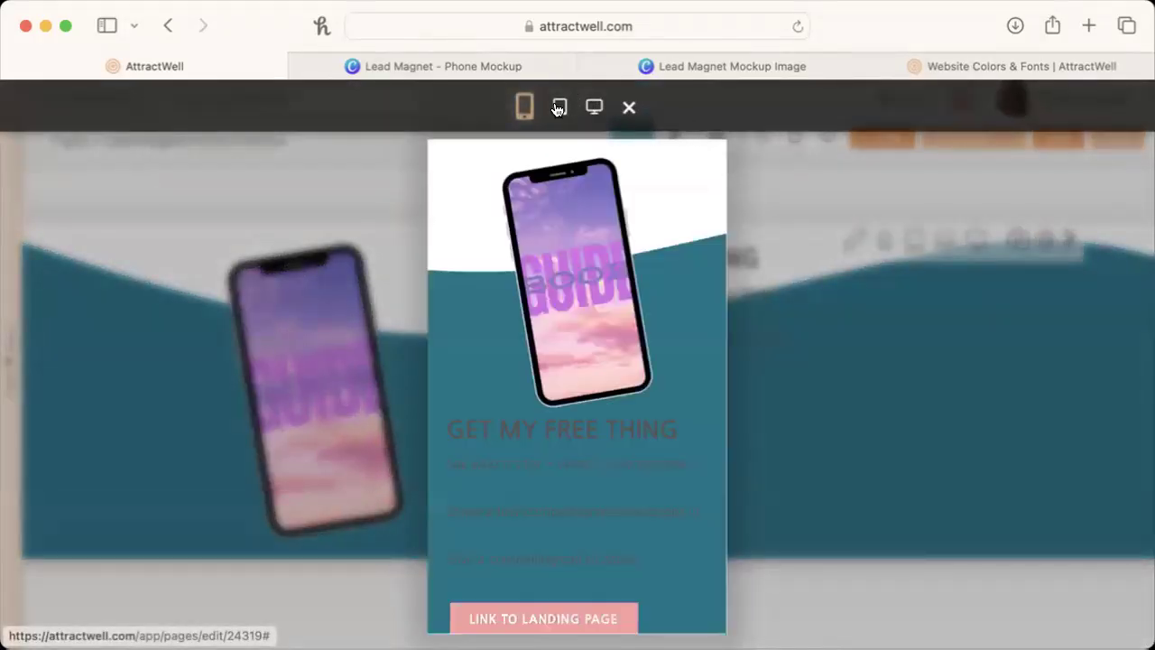
{"action": "scroll", "coordinate": [610, 353], "scroll_direction": "down", "scroll_amount": 2}
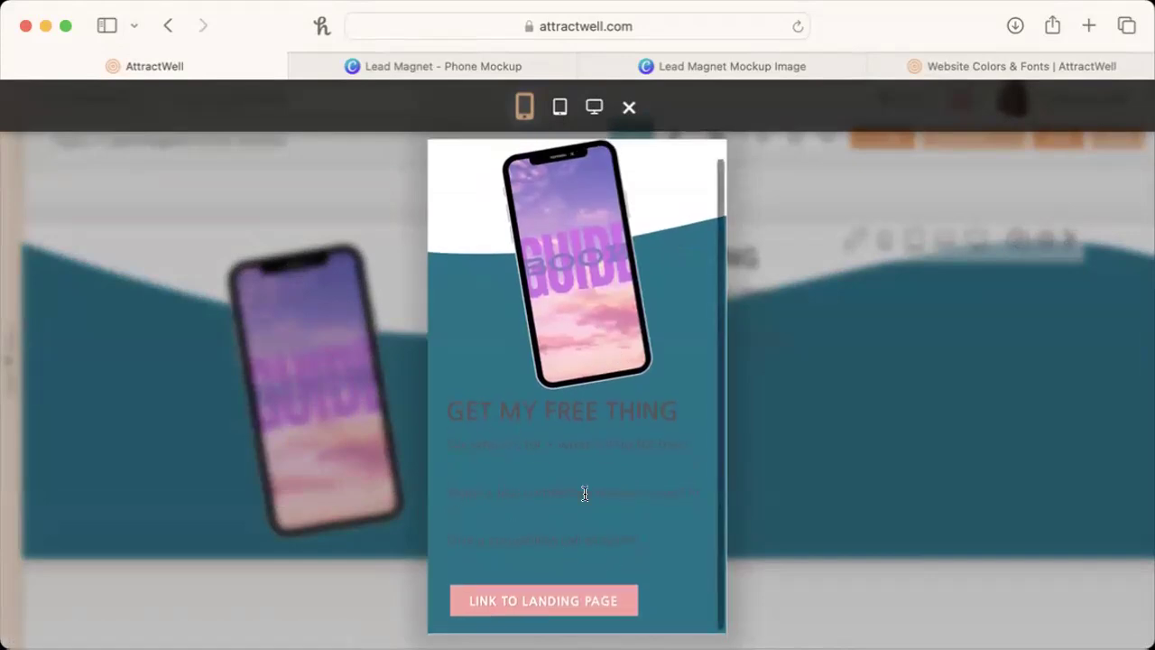
{"action": "left_click", "coordinate": [560, 106]}
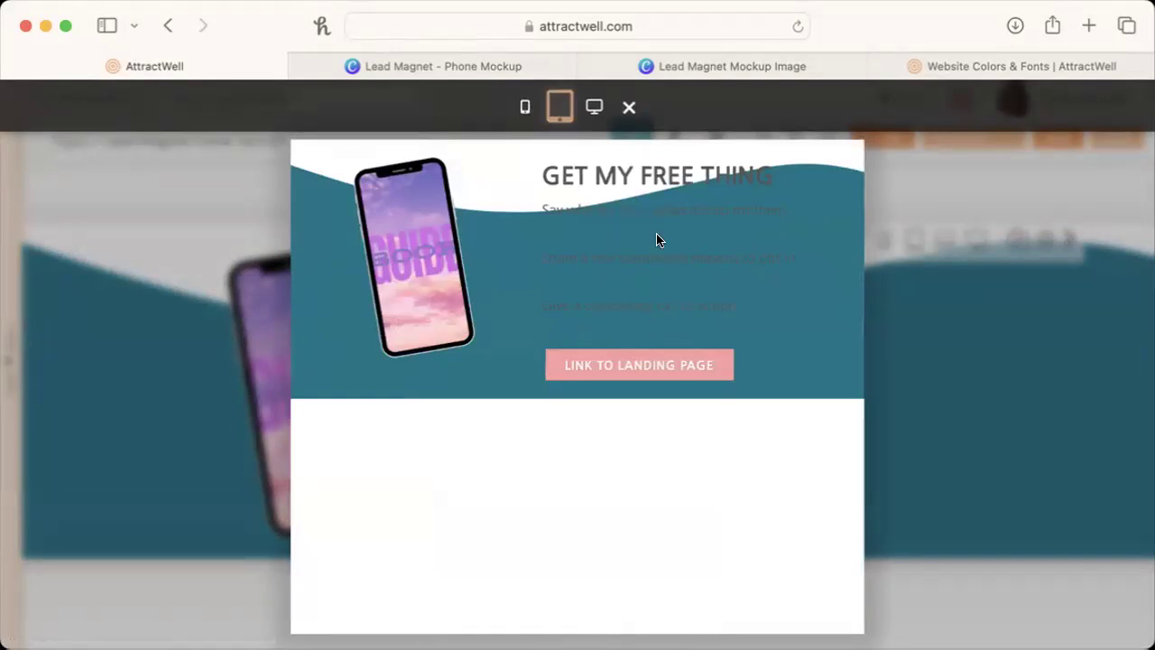
{"action": "left_click", "coordinate": [594, 108]}
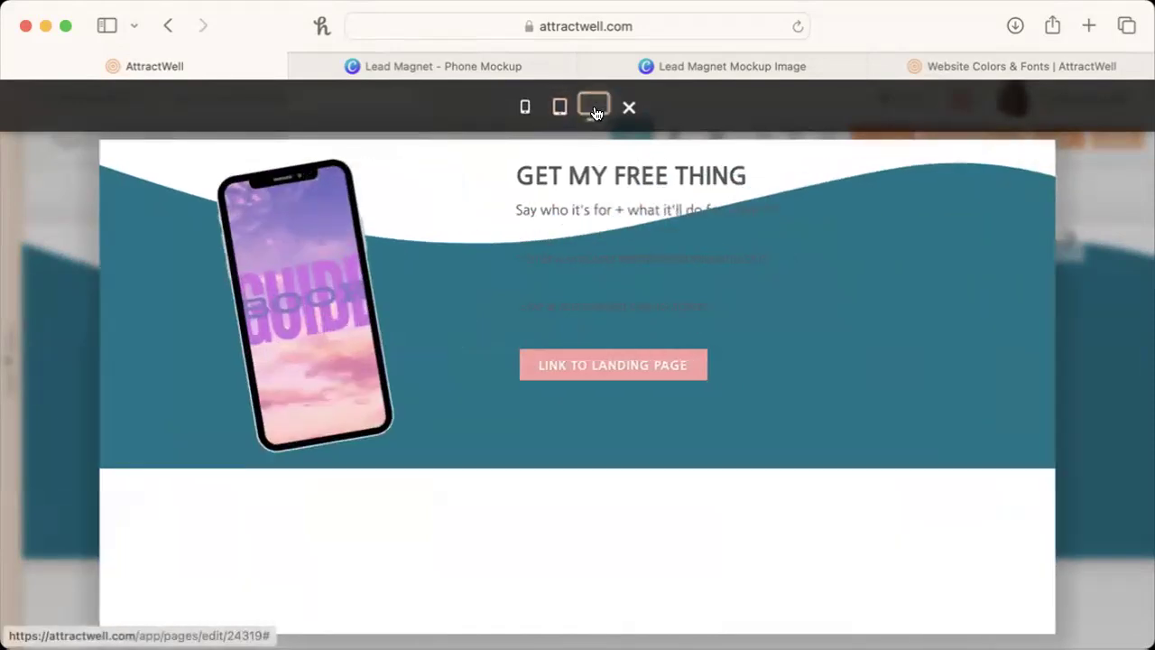
{"action": "key", "text": "Escape"}
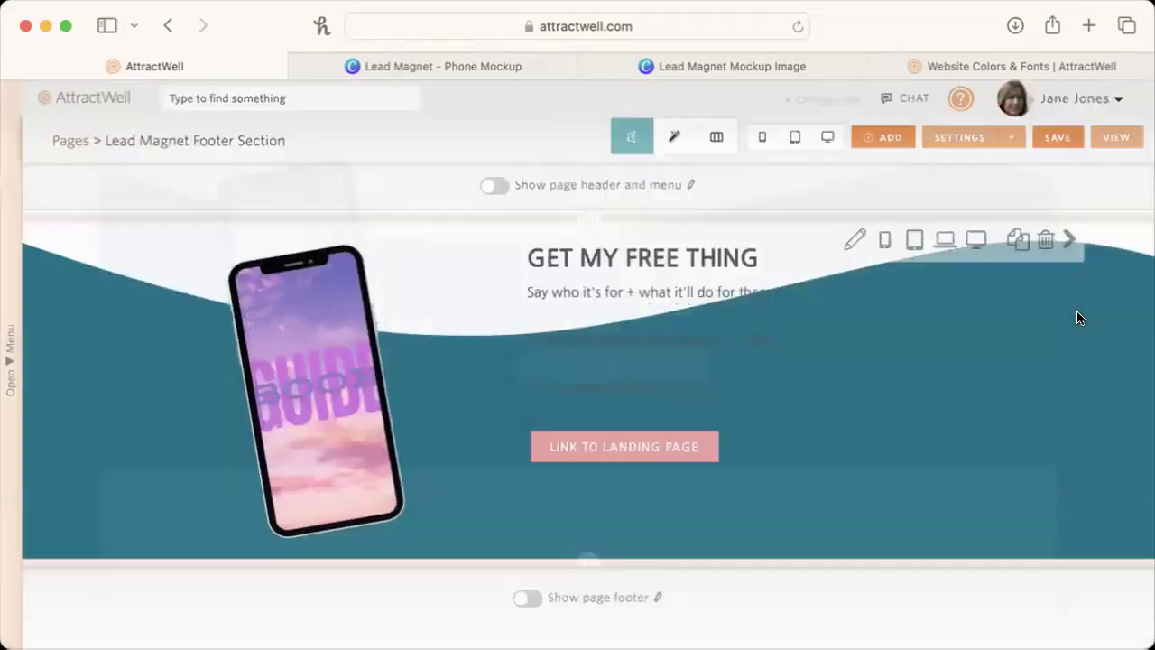
Give the text block beside the phone mockup a background at about a quarter opacity with a slight blur.
{"action": "left_click", "coordinate": [671, 135]}
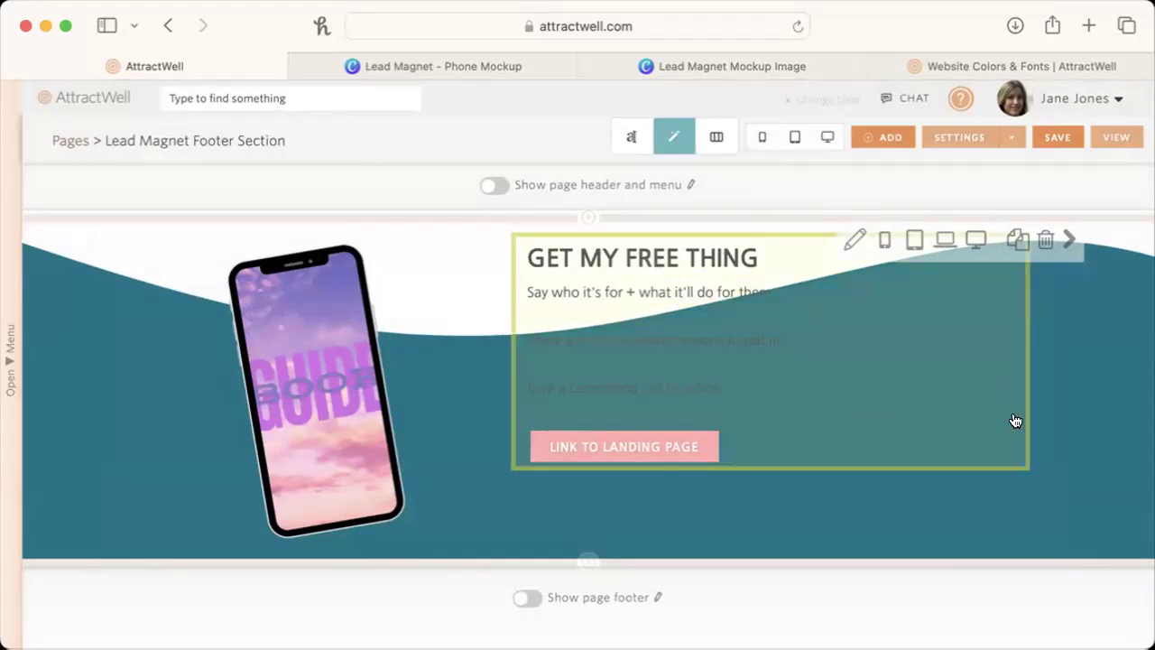
{"action": "left_click", "coordinate": [1015, 420]}
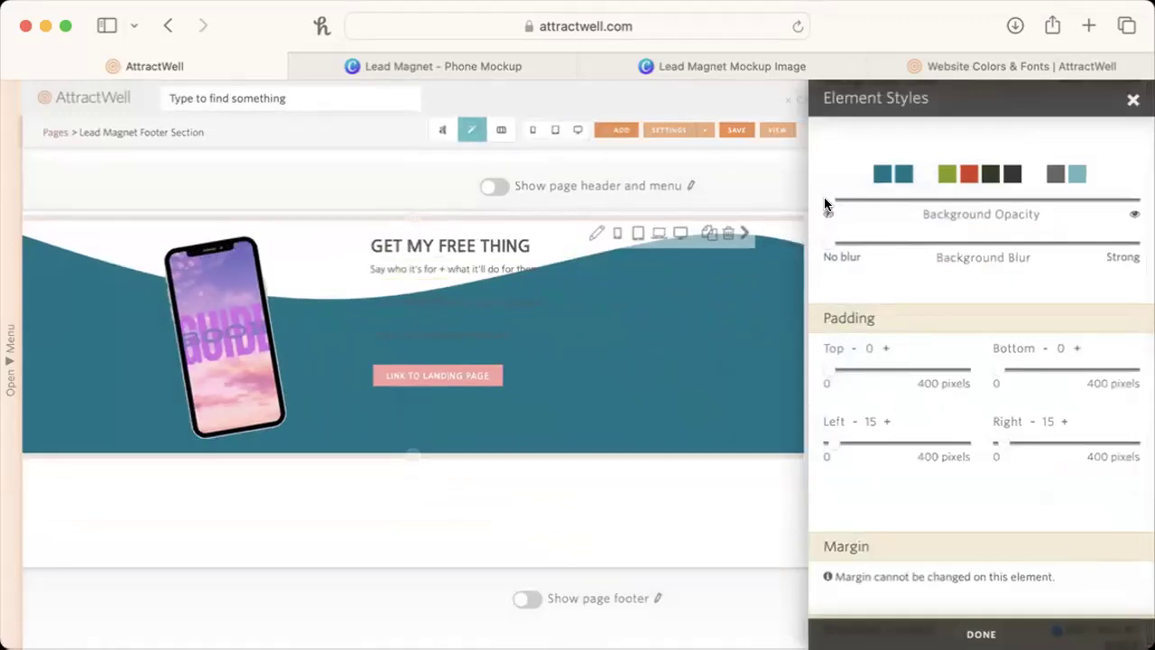
{"action": "left_click_drag", "start_coordinate": [826, 202], "coordinate": [910, 203]}
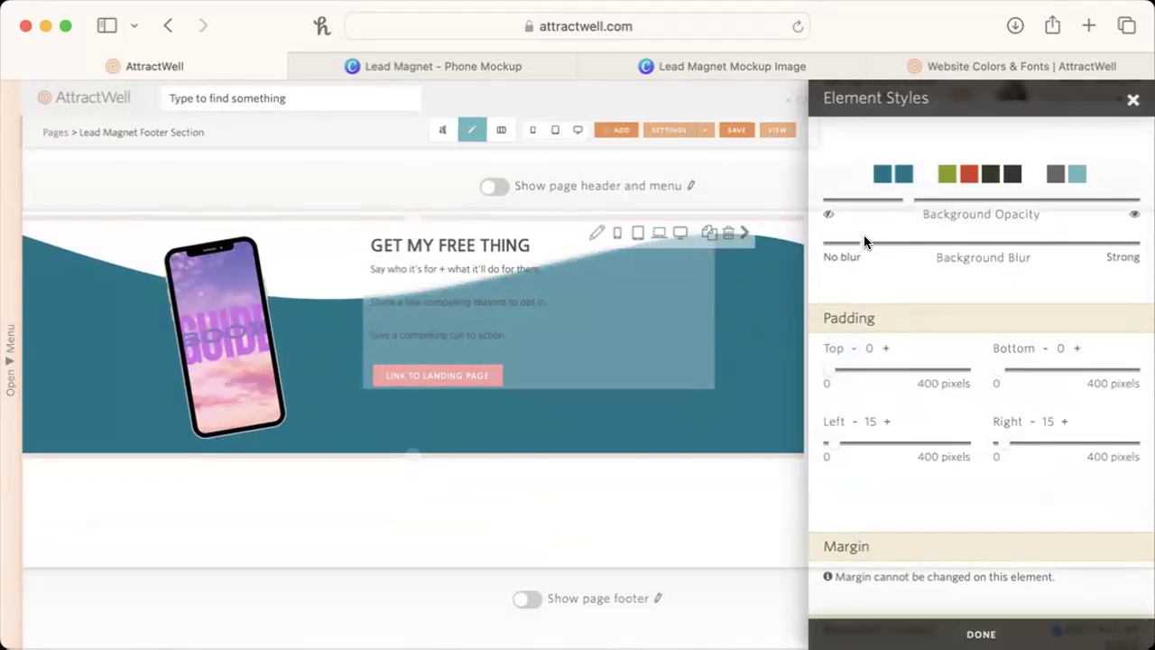
Set the text block's padding to 12 pixels top, 23 pixels bottom and 41 pixels left.
{"action": "left_click_drag", "start_coordinate": [826, 370], "coordinate": [831, 370]}
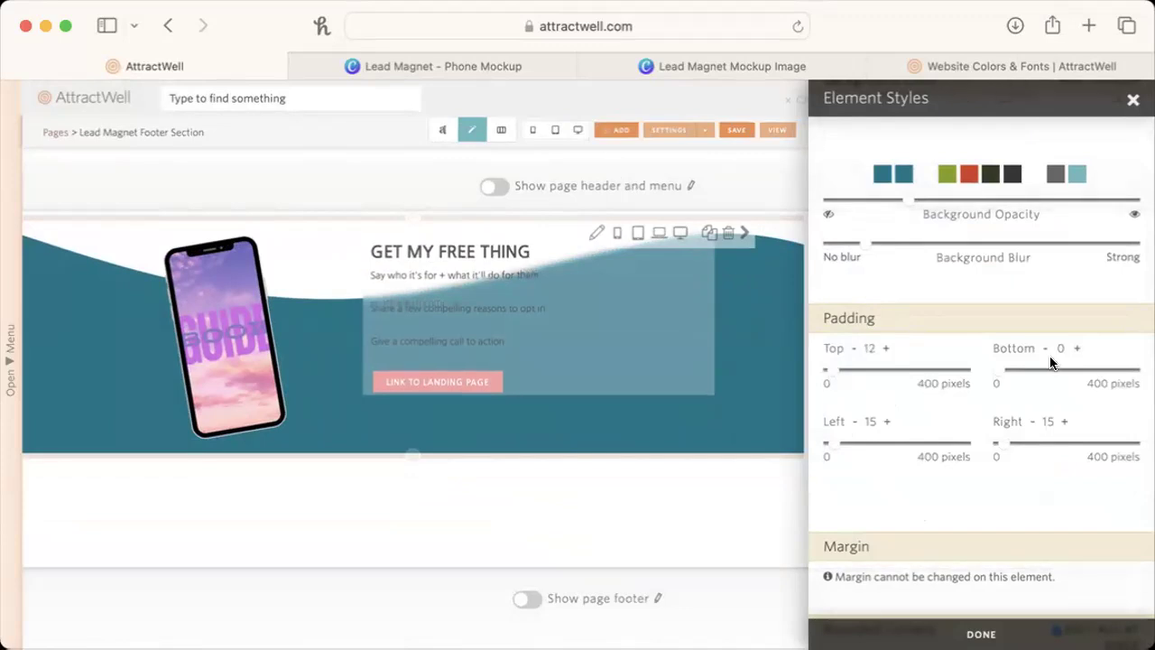
{"action": "left_click_drag", "start_coordinate": [997, 370], "coordinate": [1002, 370]}
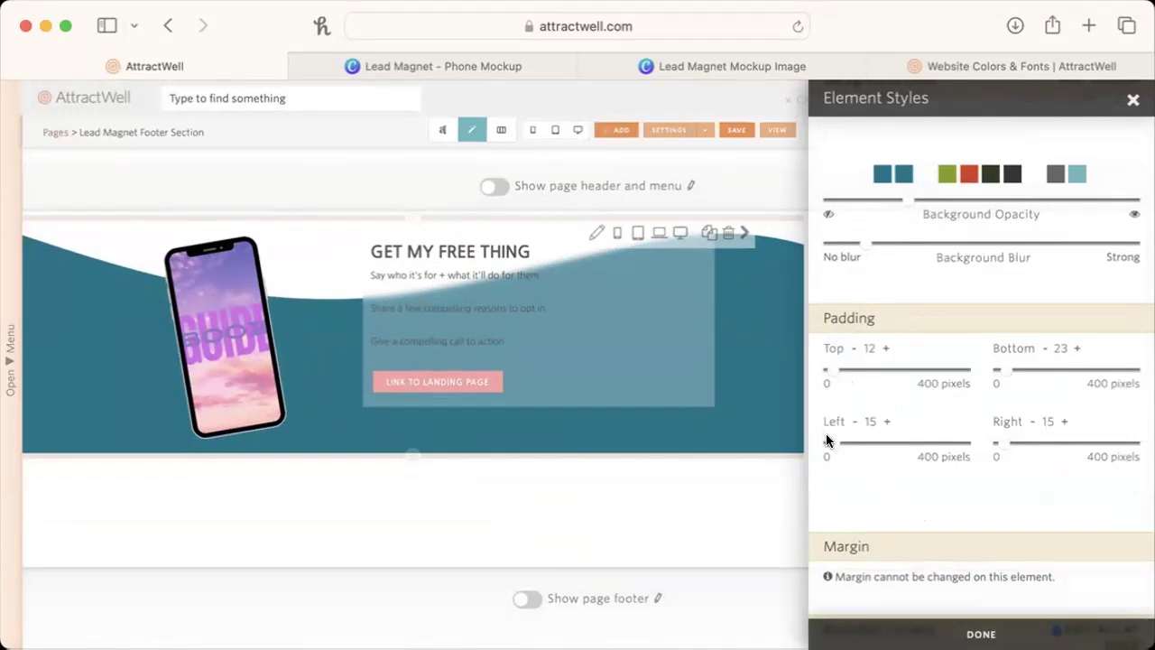
{"action": "left_click_drag", "start_coordinate": [830, 442], "coordinate": [838, 437]}
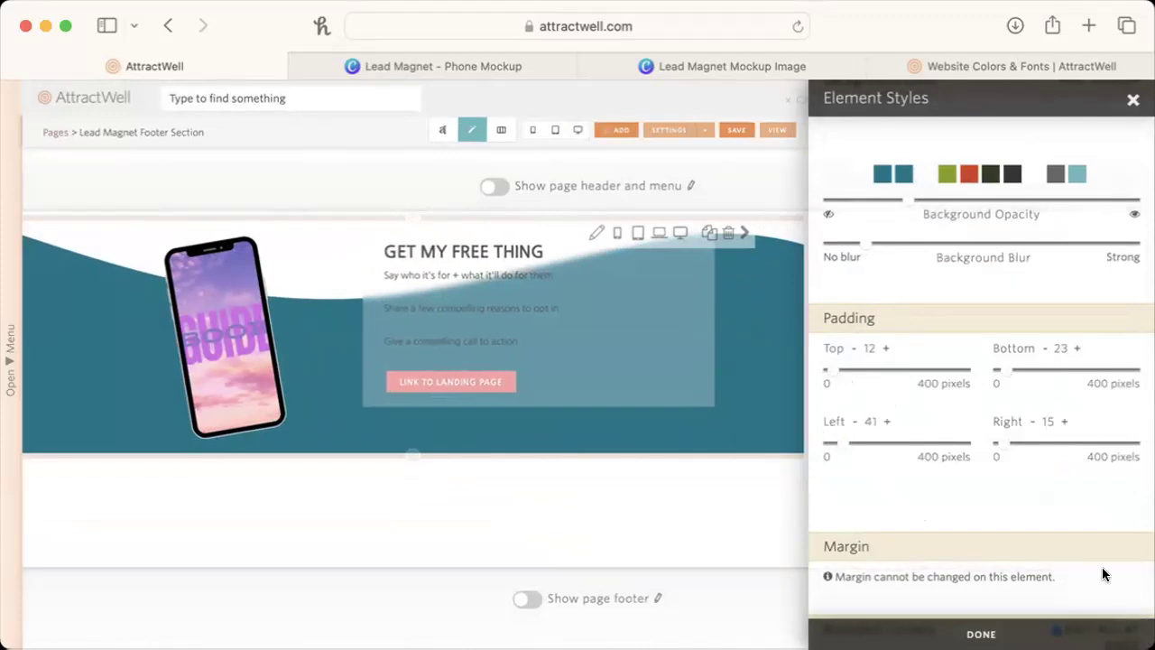
{"action": "left_click", "coordinate": [1001, 632]}
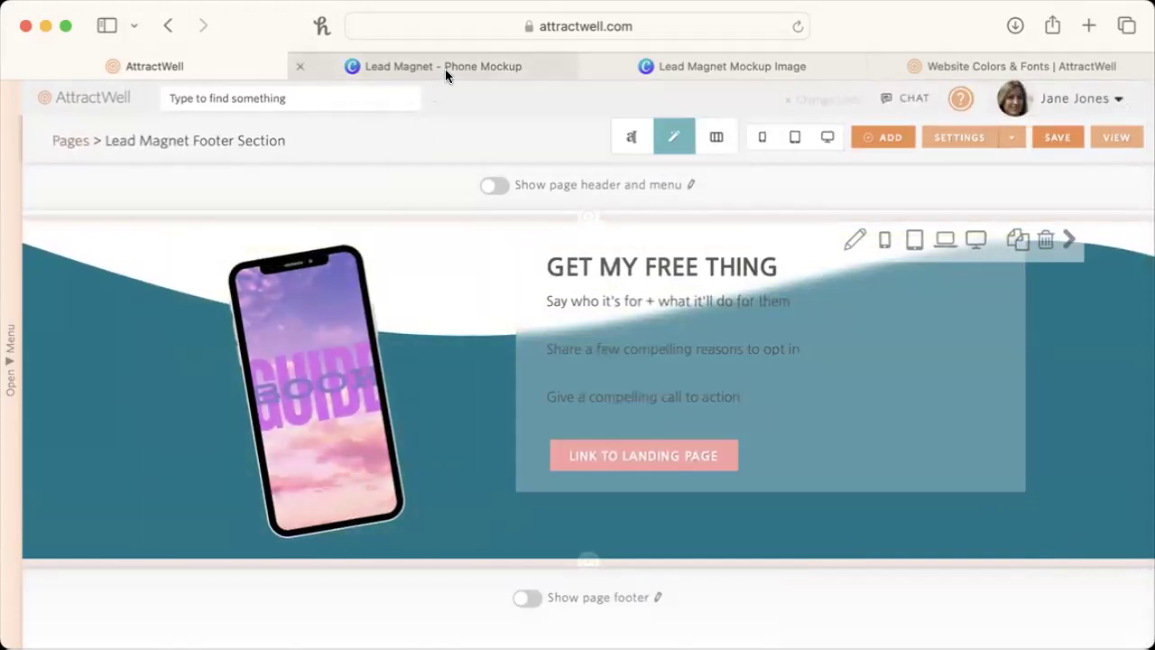
Look over the shared Lead Magnet - Phone Mockup template in Canva and return to the AttractWell page.
{"action": "left_click", "coordinate": [445, 69]}
{"action": "scroll", "coordinate": [763, 323], "scroll_direction": "down", "scroll_amount": 5}
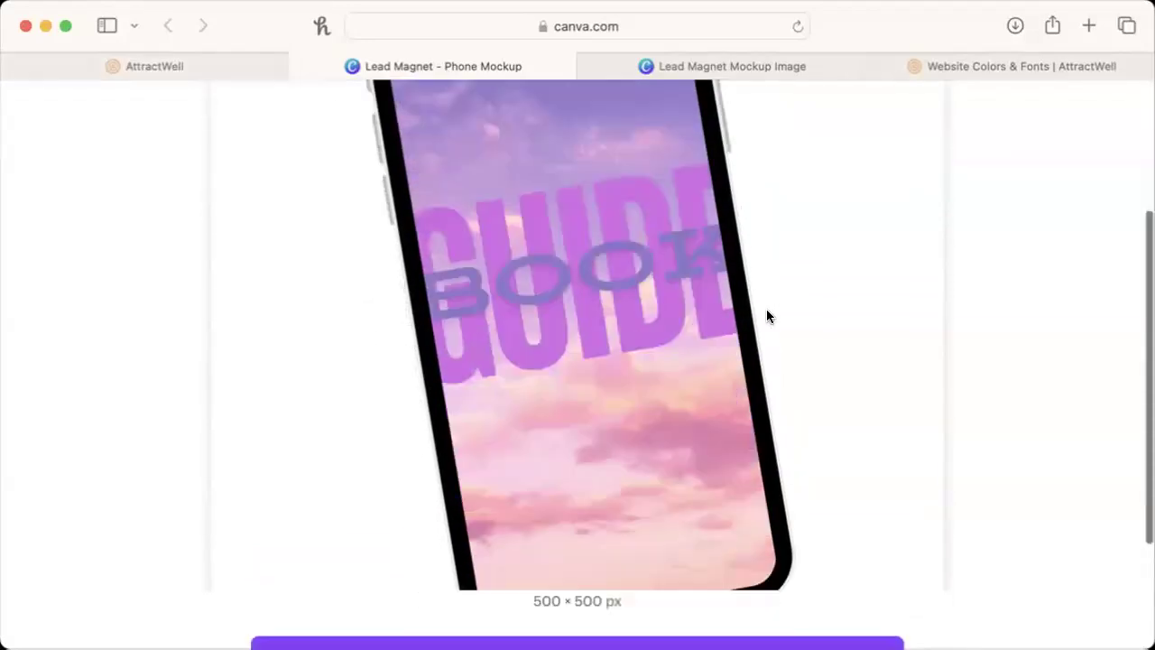
{"action": "scroll", "coordinate": [767, 317], "scroll_direction": "down", "scroll_amount": 2}
{"action": "scroll", "coordinate": [768, 317], "scroll_direction": "up", "scroll_amount": 5}
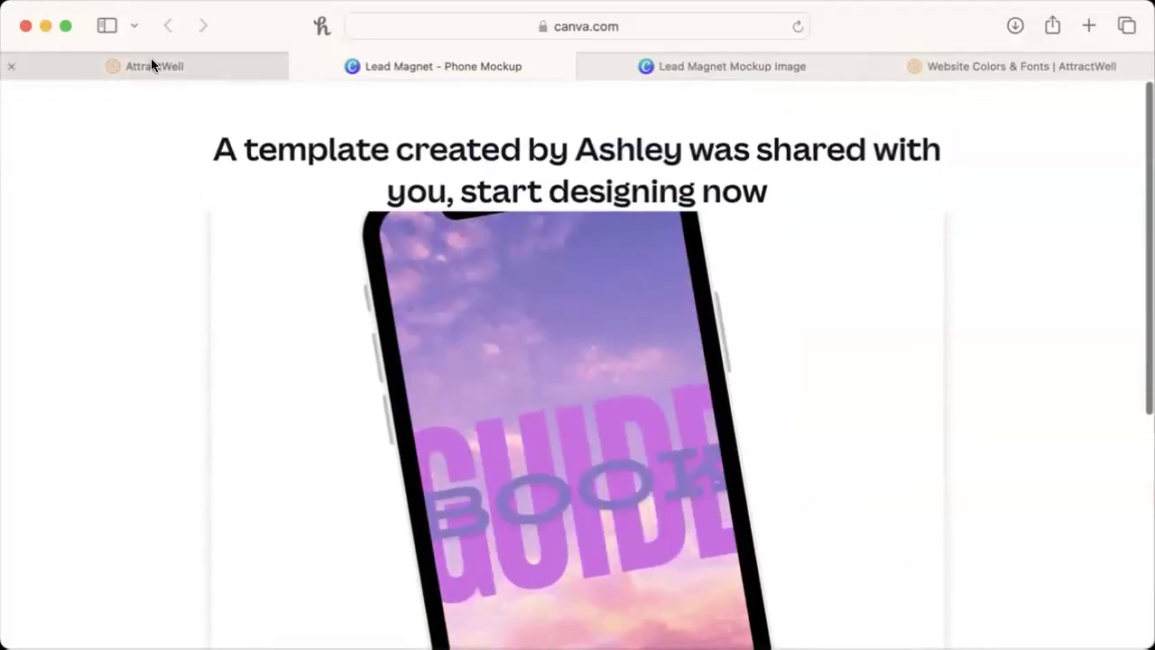
{"action": "left_click", "coordinate": [152, 65]}
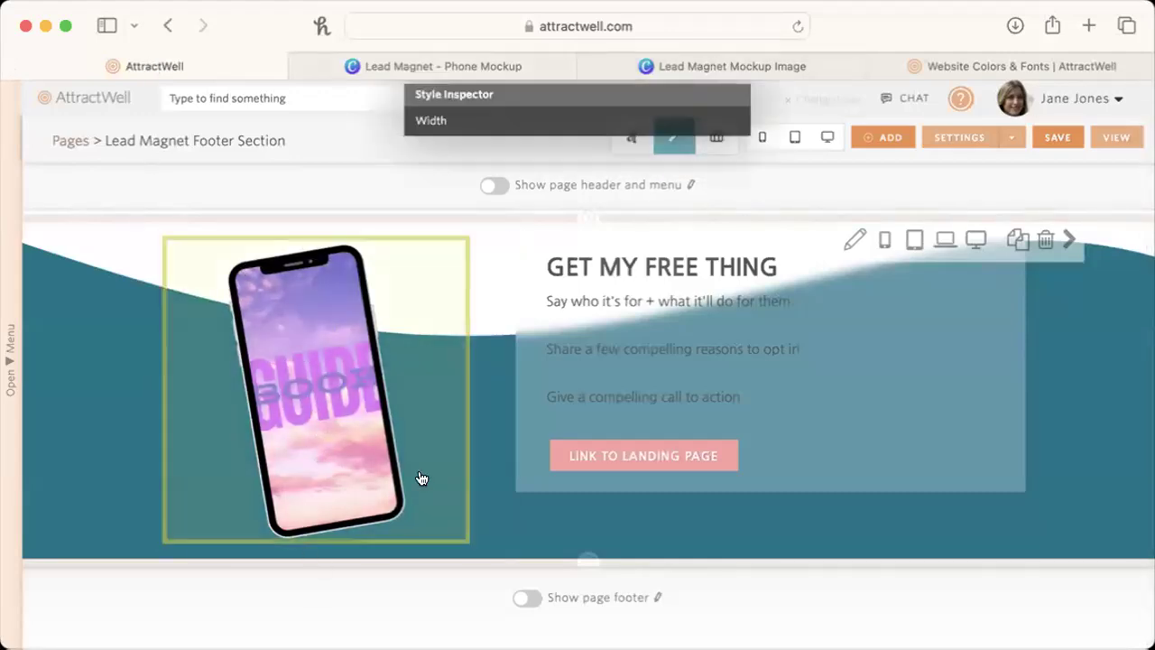
Create a new Canva design from the 1080 × 1920 px Lead Magnet Mockup Image template.
{"action": "left_click", "coordinate": [755, 65]}
{"action": "scroll", "coordinate": [843, 448], "scroll_direction": "down", "scroll_amount": 3}
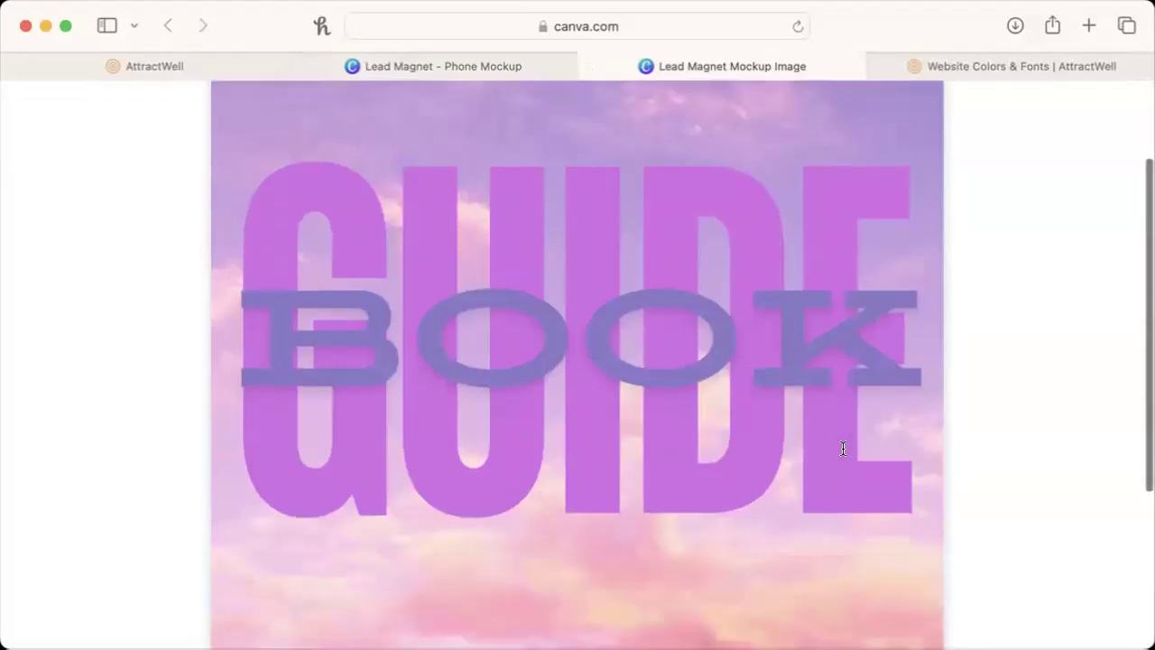
{"action": "scroll", "coordinate": [843, 449], "scroll_direction": "down", "scroll_amount": 10}
{"action": "scroll", "coordinate": [843, 448], "scroll_direction": "up", "scroll_amount": 15}
{"action": "scroll", "coordinate": [839, 467], "scroll_direction": "down", "scroll_amount": 15}
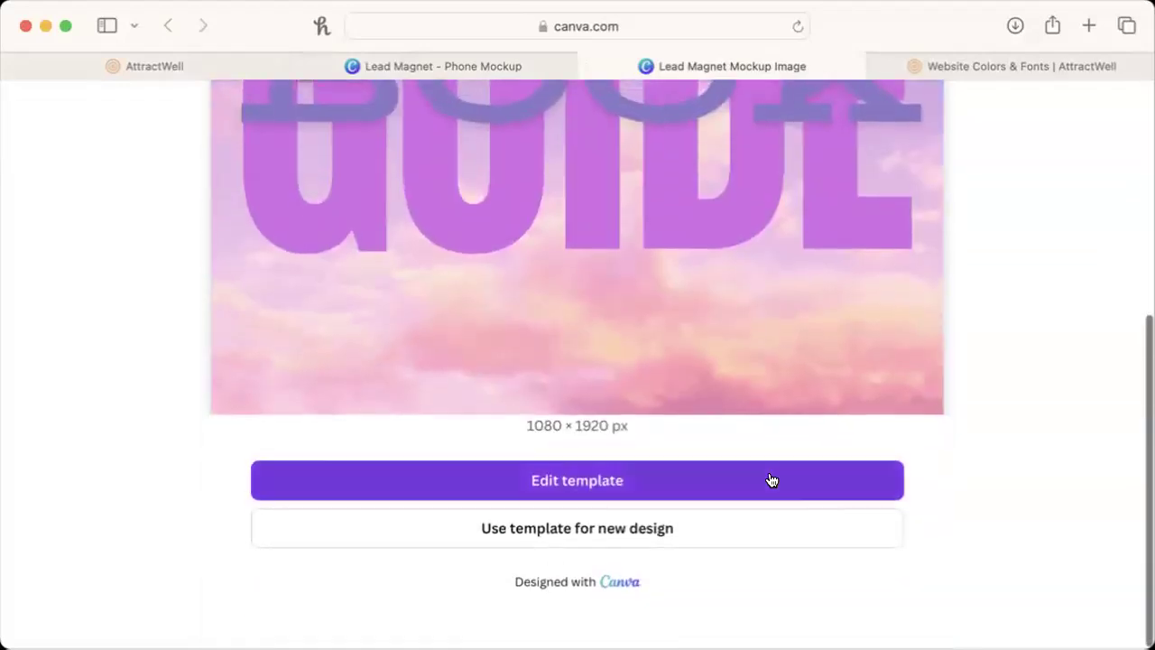
{"action": "left_click", "coordinate": [608, 528]}
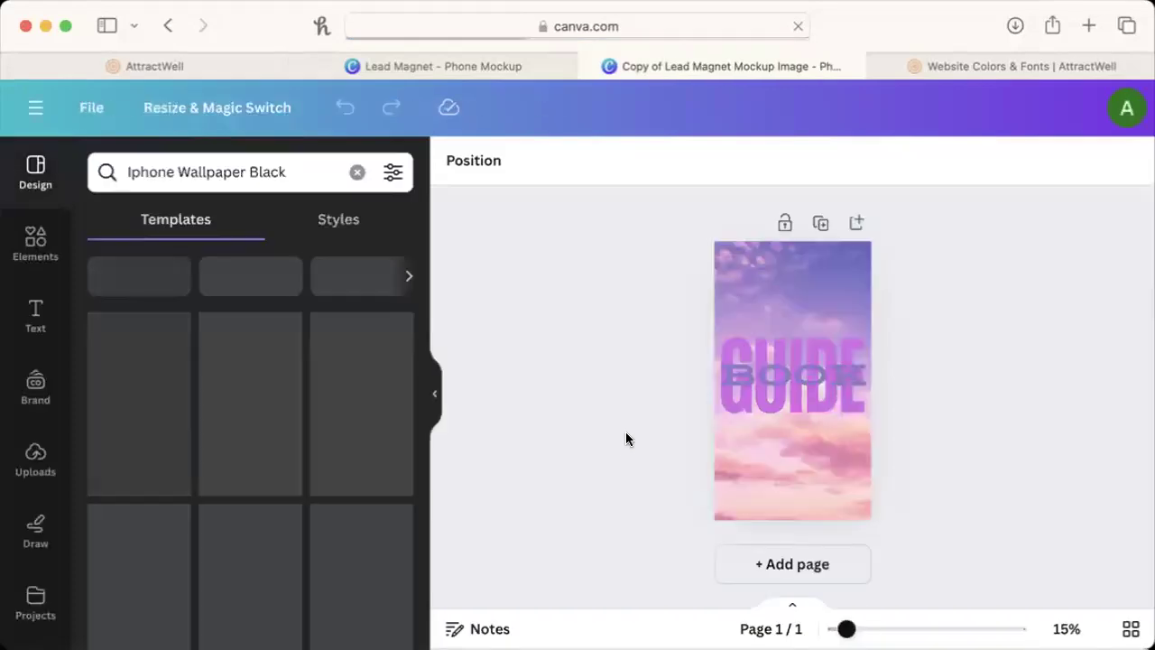
Delete the GUIDE BOOK text group and the pink sky background from the page.
{"action": "left_click_drag", "start_coordinate": [649, 318], "coordinate": [921, 495]}
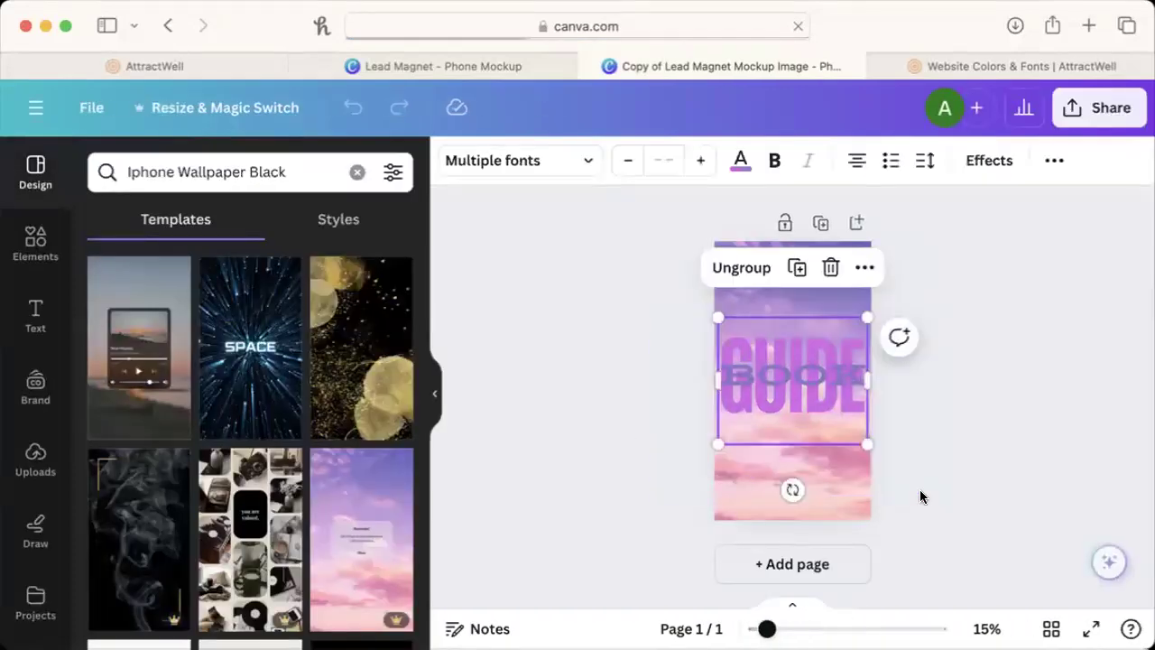
{"action": "key", "text": "BackSpace"}
{"action": "left_click", "coordinate": [842, 456]}
{"action": "key", "text": "BackSpace"}
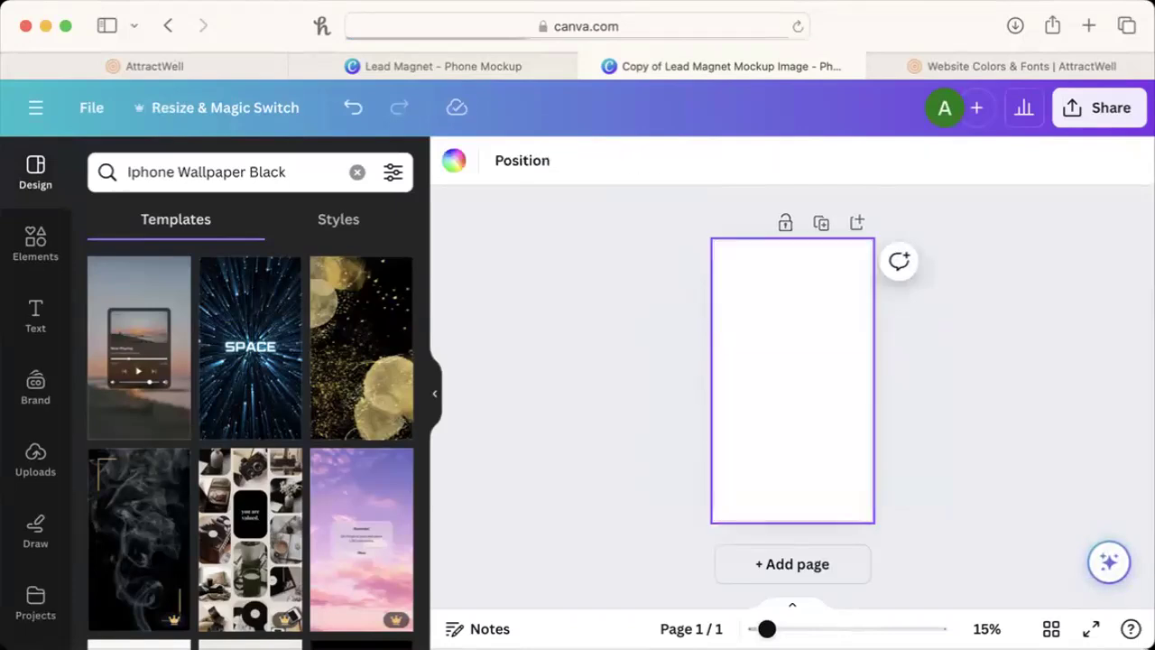
Apply the brown Supplements phone wallpaper design from your existing project designs to the blank page.
{"action": "scroll", "coordinate": [36, 492], "scroll_direction": "down", "scroll_amount": 2}
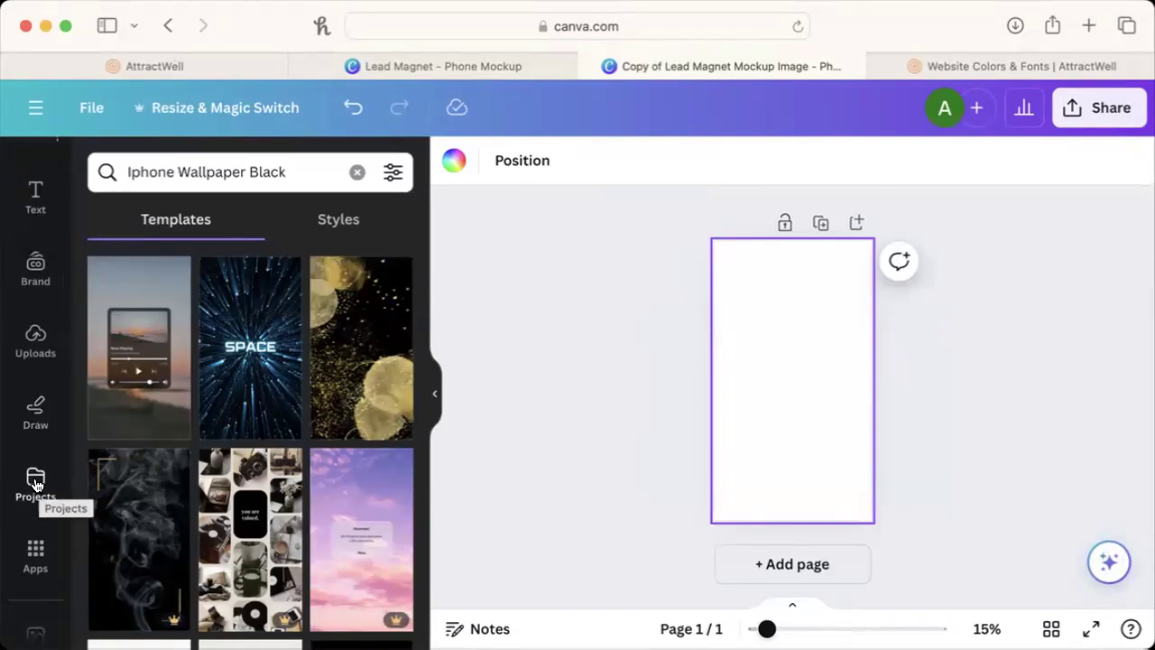
{"action": "left_click", "coordinate": [35, 485]}
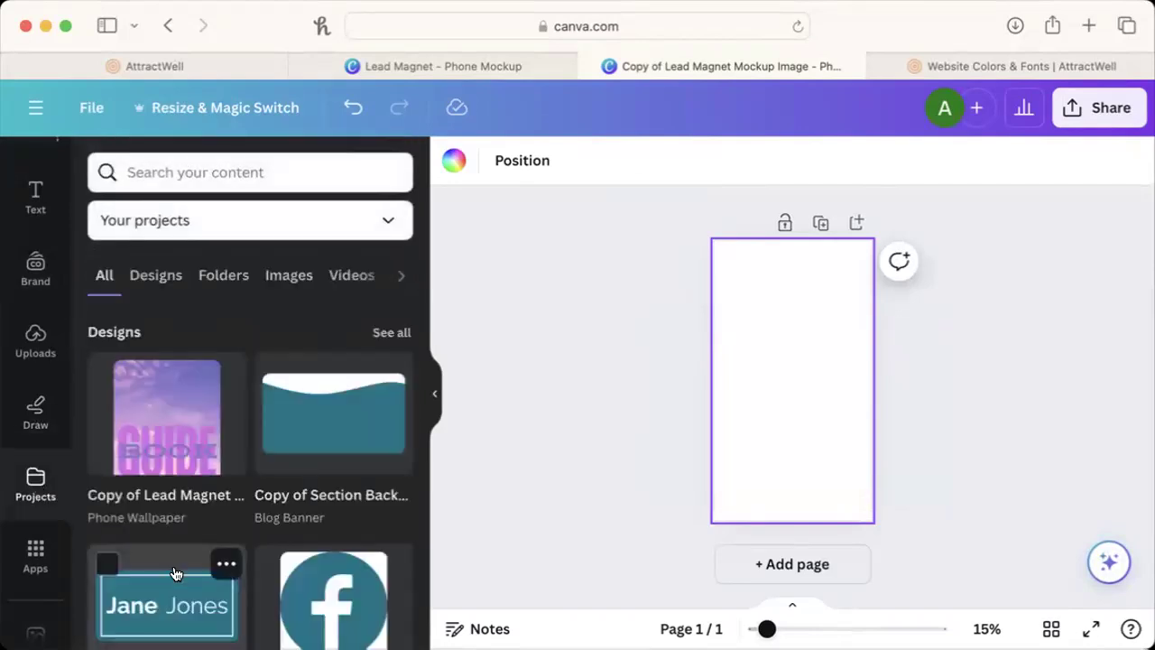
{"action": "scroll", "coordinate": [176, 572], "scroll_direction": "down", "scroll_amount": 3}
{"action": "scroll", "coordinate": [175, 572], "scroll_direction": "down", "scroll_amount": 1}
{"action": "scroll", "coordinate": [175, 572], "scroll_direction": "up", "scroll_amount": 5}
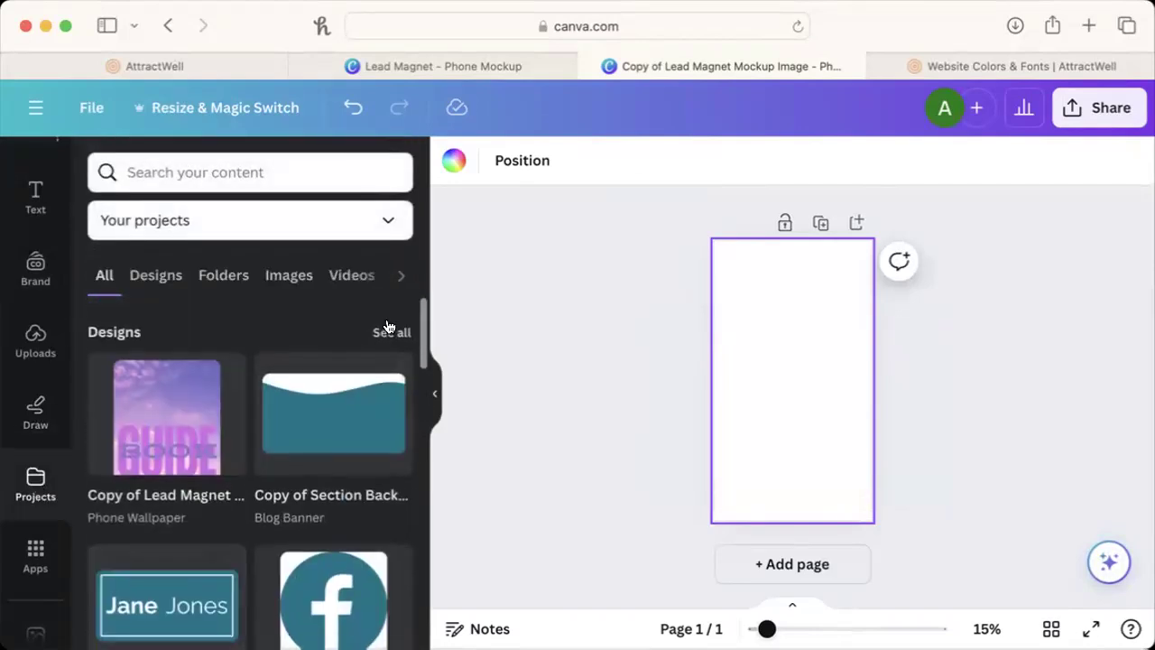
{"action": "left_click", "coordinate": [388, 330]}
{"action": "scroll", "coordinate": [367, 437], "scroll_direction": "down", "scroll_amount": 5}
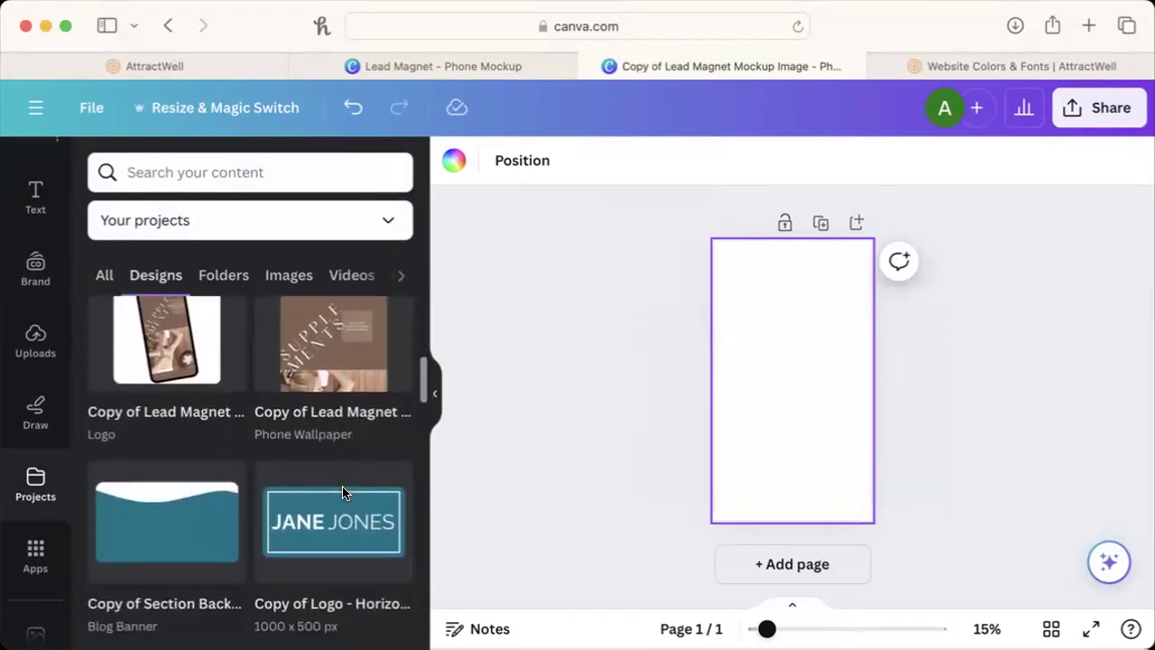
{"action": "left_click", "coordinate": [347, 350]}
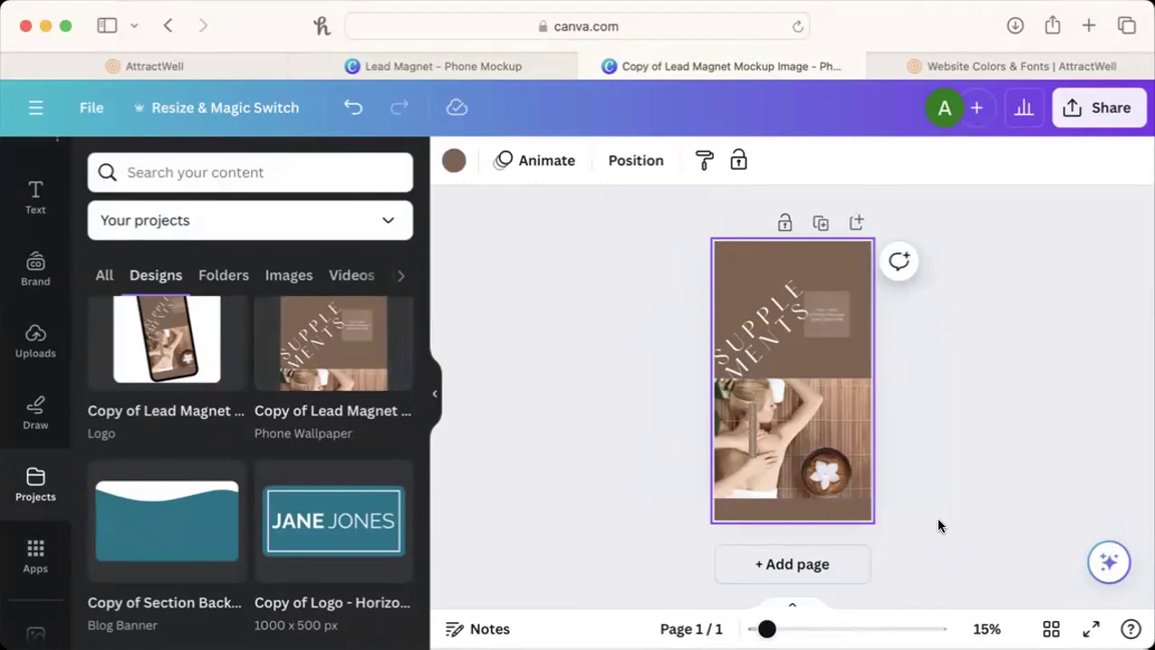
Select all the text, shapes and the photo on the Supplements page and nudge them slightly to the right.
{"action": "left_click_drag", "start_coordinate": [962, 484], "coordinate": [730, 262]}
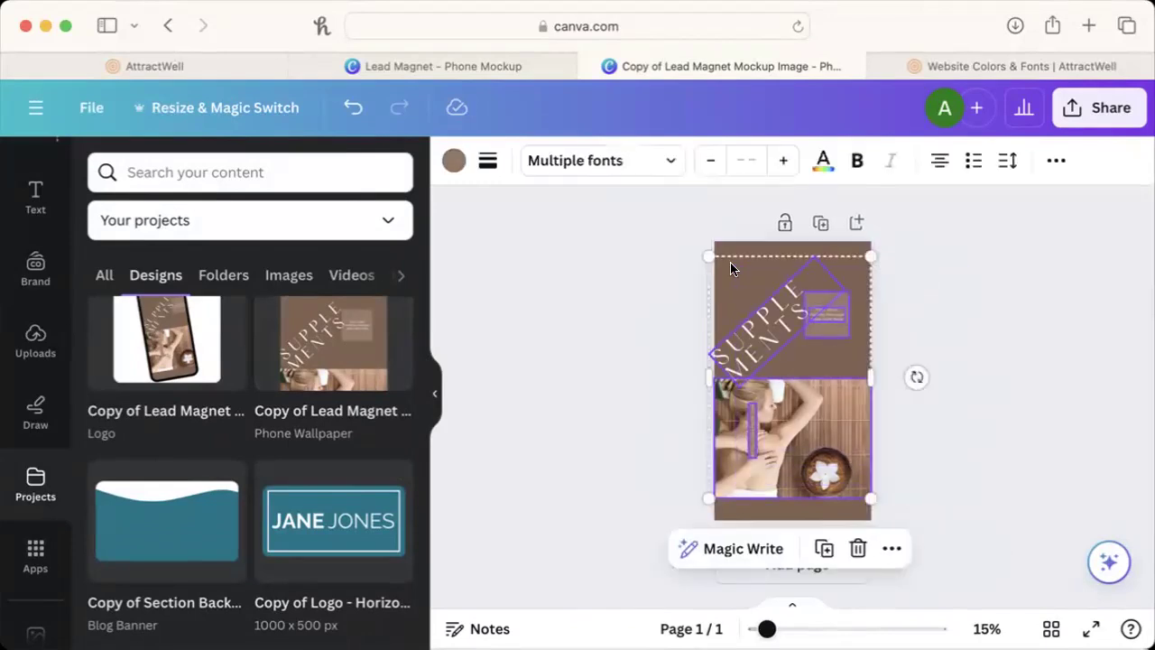
{"action": "key", "text": "Right"}
{"action": "key", "text": "Right"}
{"action": "key", "text": "Right"}
{"action": "key", "text": "Right"}
{"action": "key", "text": "Right"}
{"action": "key", "text": "Right"}
{"action": "key", "text": "Right"}
{"action": "key", "text": "Right"}
{"action": "key", "text": "Right"}
{"action": "key", "text": "Right"}
{"action": "key", "text": "Right"}
{"action": "key", "text": "Right"}
{"action": "key", "text": "Right"}
{"action": "key", "text": "Right"}
{"action": "key", "text": "Right"}
{"action": "key", "text": "Right"}
{"action": "key", "text": "Right"}
{"action": "key", "text": "Right"}
{"action": "key", "text": "Right"}
{"action": "key", "text": "Right"}
{"action": "key", "text": "Right"}
{"action": "key", "text": "Right"}
{"action": "key", "text": "Right"}
{"action": "key", "text": "Right"}
{"action": "key", "text": "Right"}
{"action": "key", "text": "Right"}
{"action": "key", "text": "Right"}
{"action": "key", "text": "Right"}
{"action": "key", "text": "Right"}
{"action": "key", "text": "Right"}
{"action": "key", "text": "Right"}
{"action": "key", "text": "Right"}
{"action": "key", "text": "Right"}
{"action": "key", "text": "Right"}
{"action": "key", "text": "Right"}
{"action": "key", "text": "Right"}
{"action": "key", "text": "Right"}
{"action": "key", "text": "Right"}
{"action": "key", "text": "Right"}
{"action": "key", "text": "Right"}
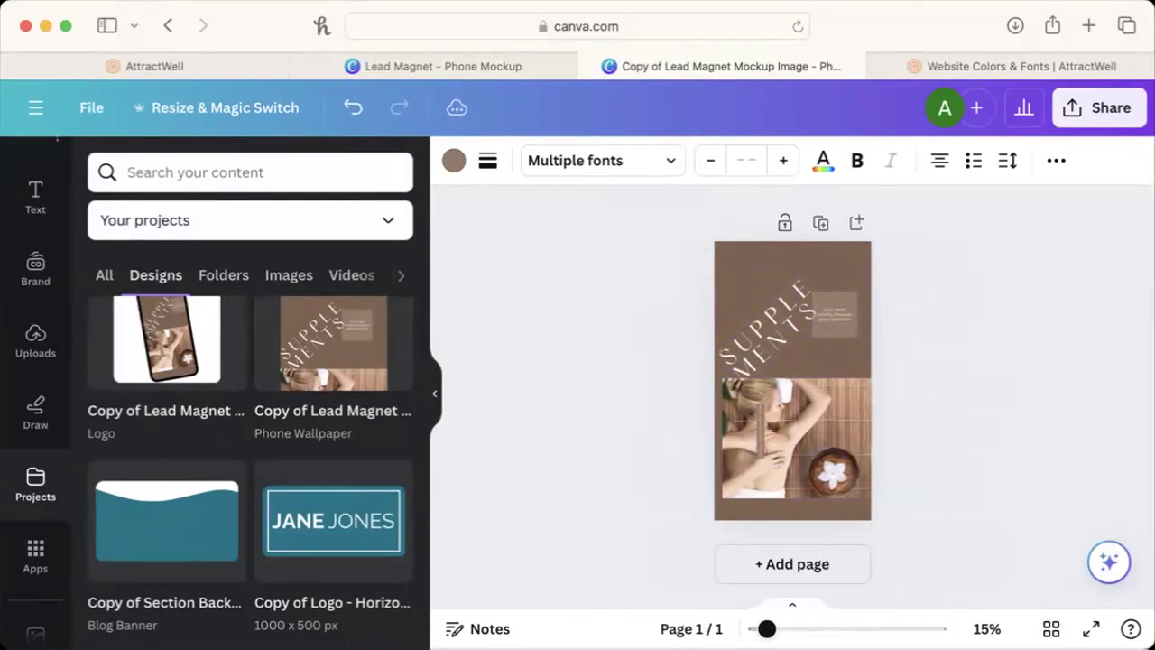
Move the massage photo on the Supplements page so it lines up with both side edges of the page.
{"action": "left_click", "coordinate": [750, 442]}
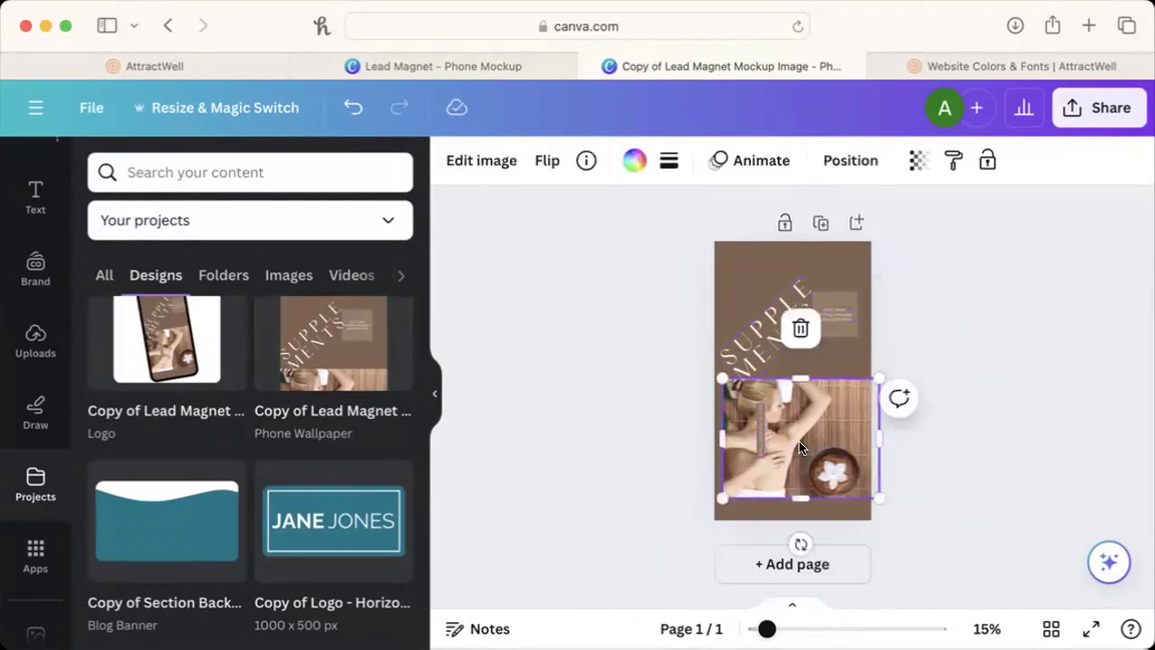
{"action": "left_click_drag", "start_coordinate": [799, 446], "coordinate": [793, 444]}
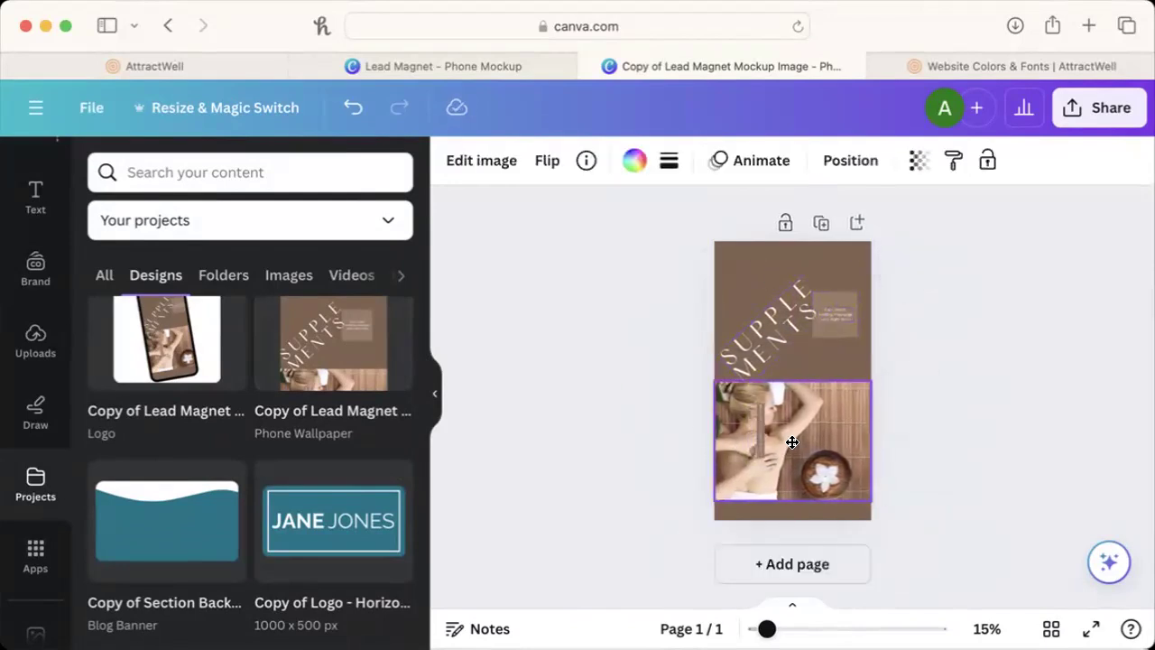
{"action": "left_click", "coordinate": [934, 480]}
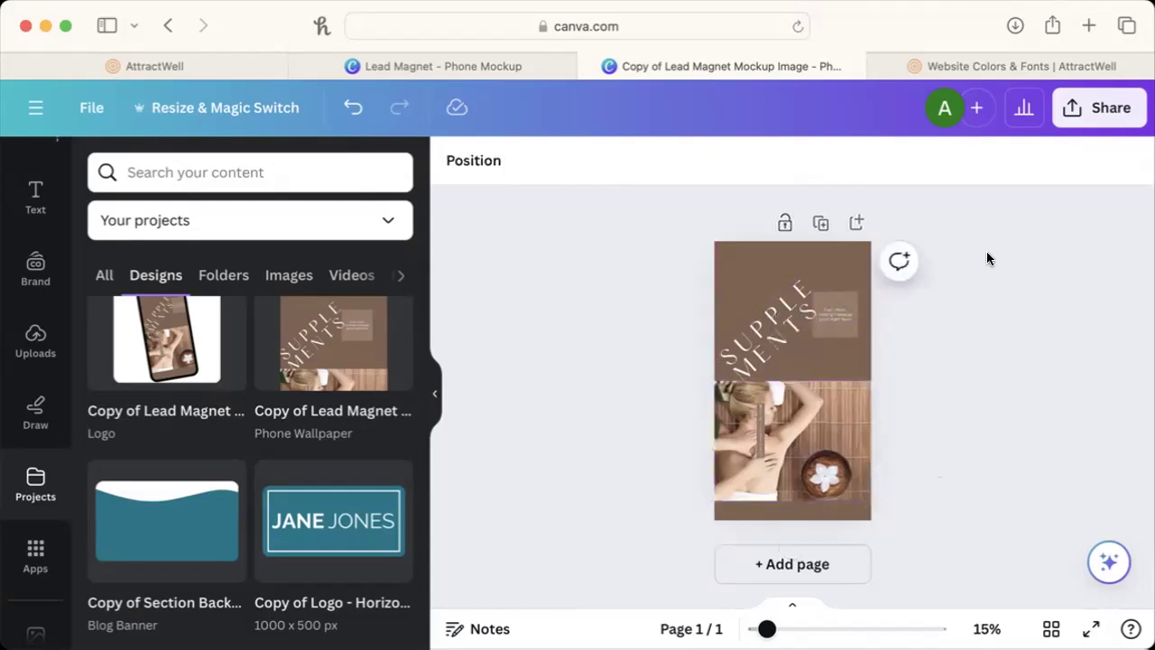
Download the Supplements phone wallpaper design as a PNG at 1,080 × 1,920 px.
{"action": "left_click", "coordinate": [1094, 107]}
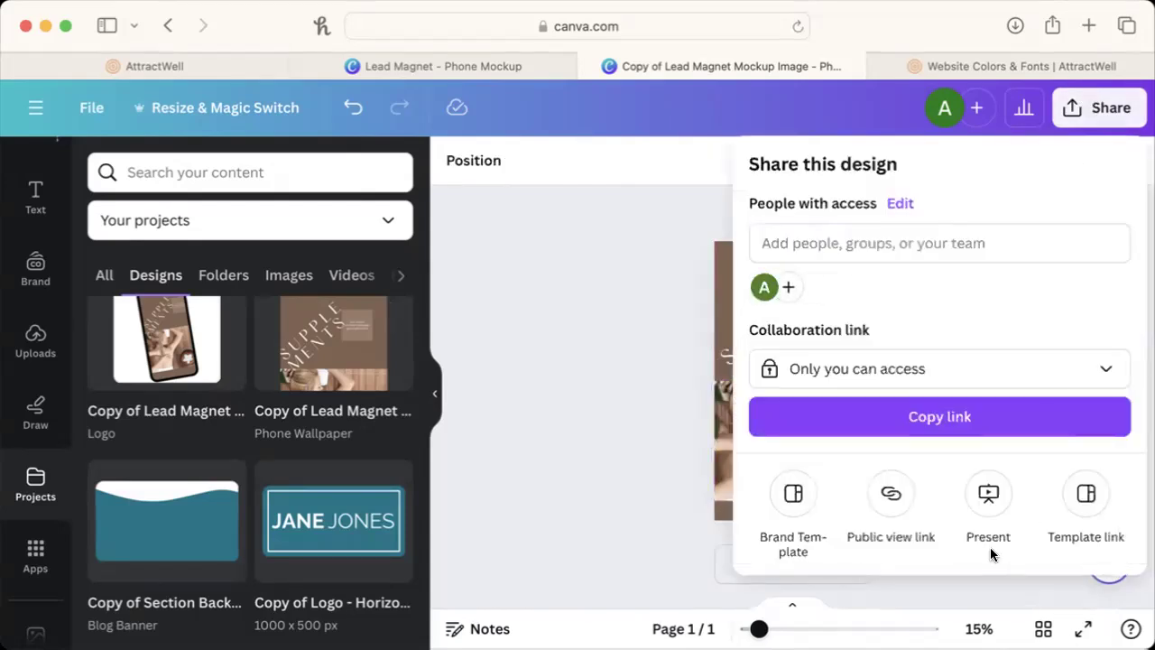
{"action": "scroll", "coordinate": [988, 506], "scroll_direction": "down", "scroll_amount": 5}
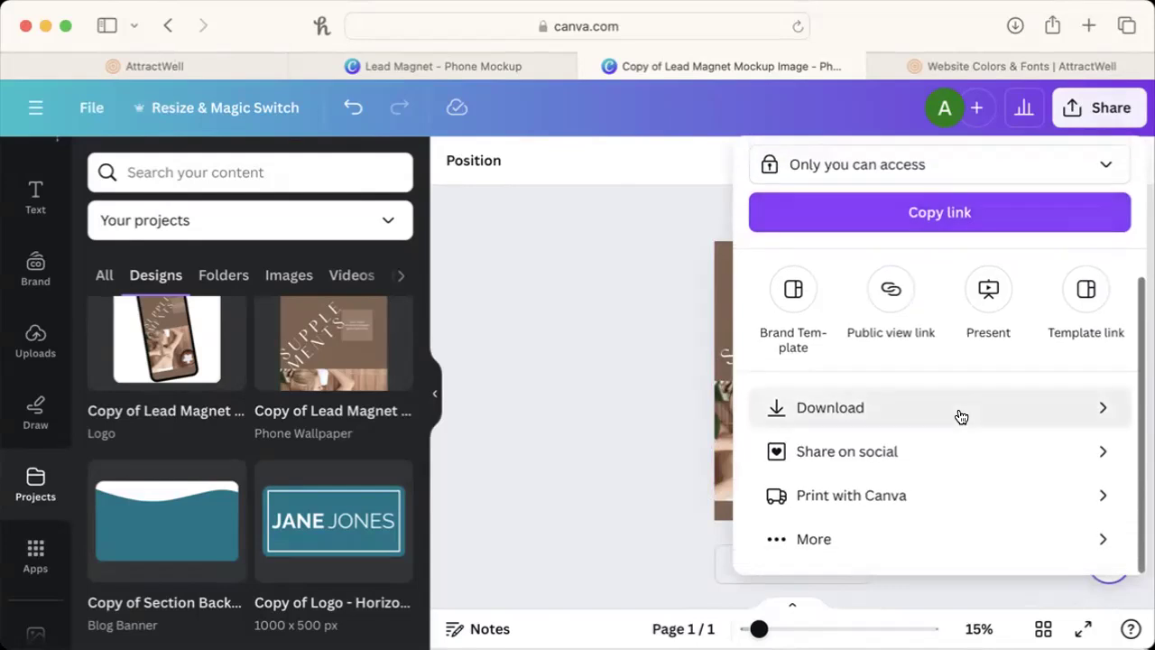
{"action": "left_click", "coordinate": [961, 416]}
{"action": "left_click", "coordinate": [976, 469]}
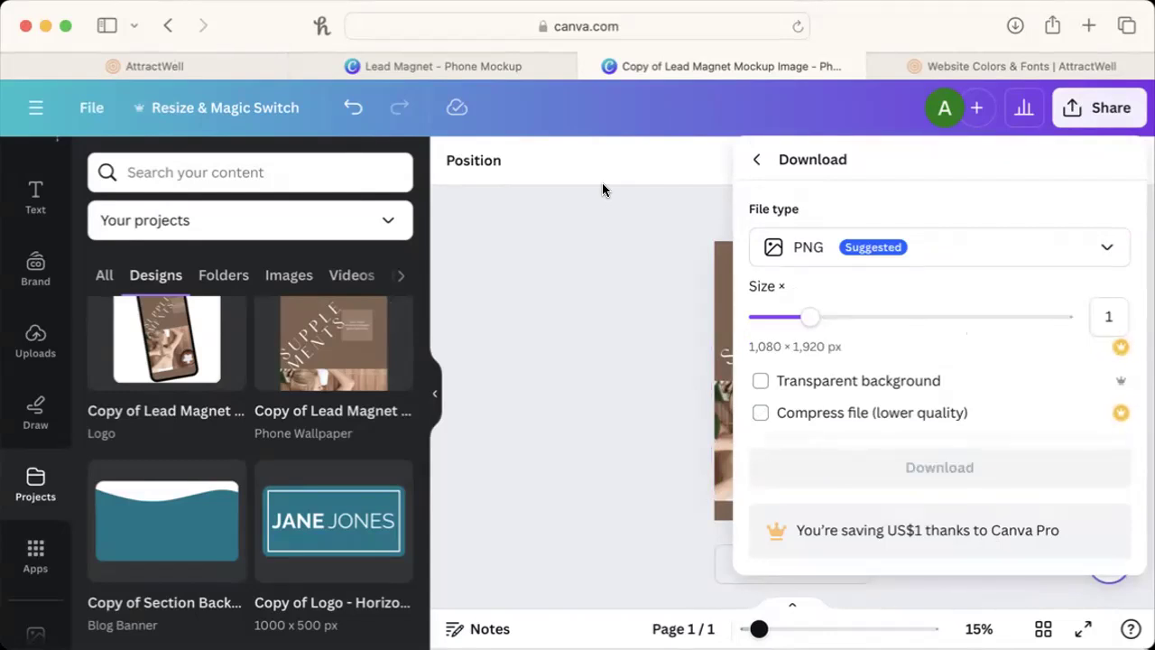
Create a new Canva design from the shared Lead Magnet - Phone Mockup template.
{"action": "left_click", "coordinate": [502, 67]}
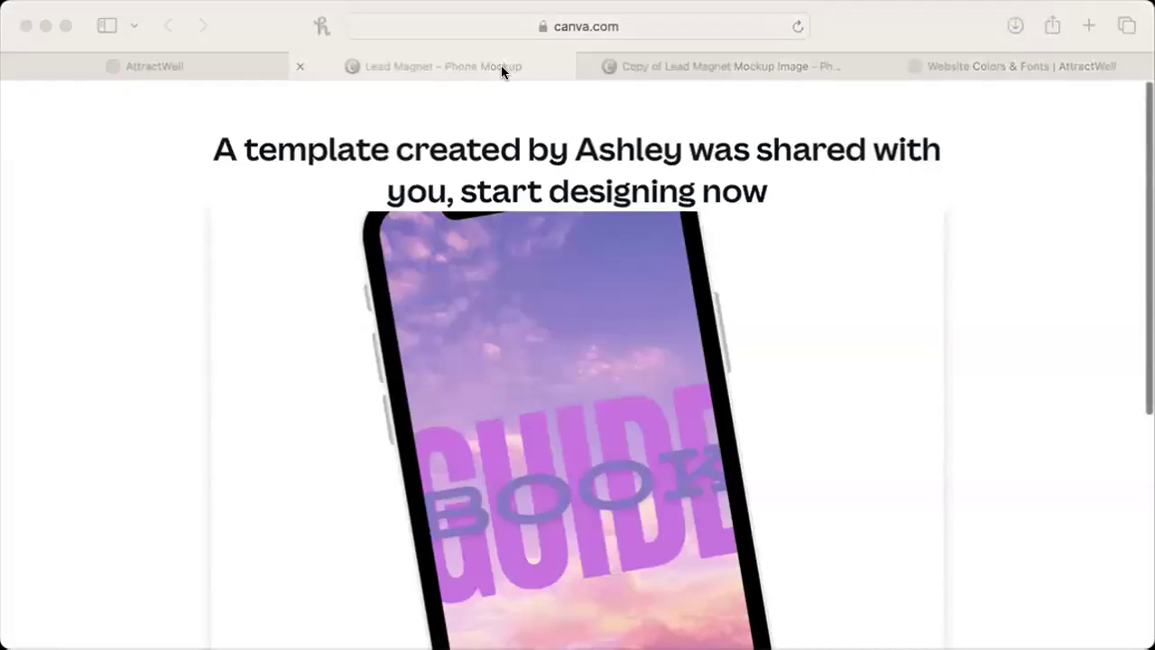
{"action": "left_click", "coordinate": [1029, 542]}
{"action": "scroll", "coordinate": [867, 530], "scroll_direction": "down", "scroll_amount": 5}
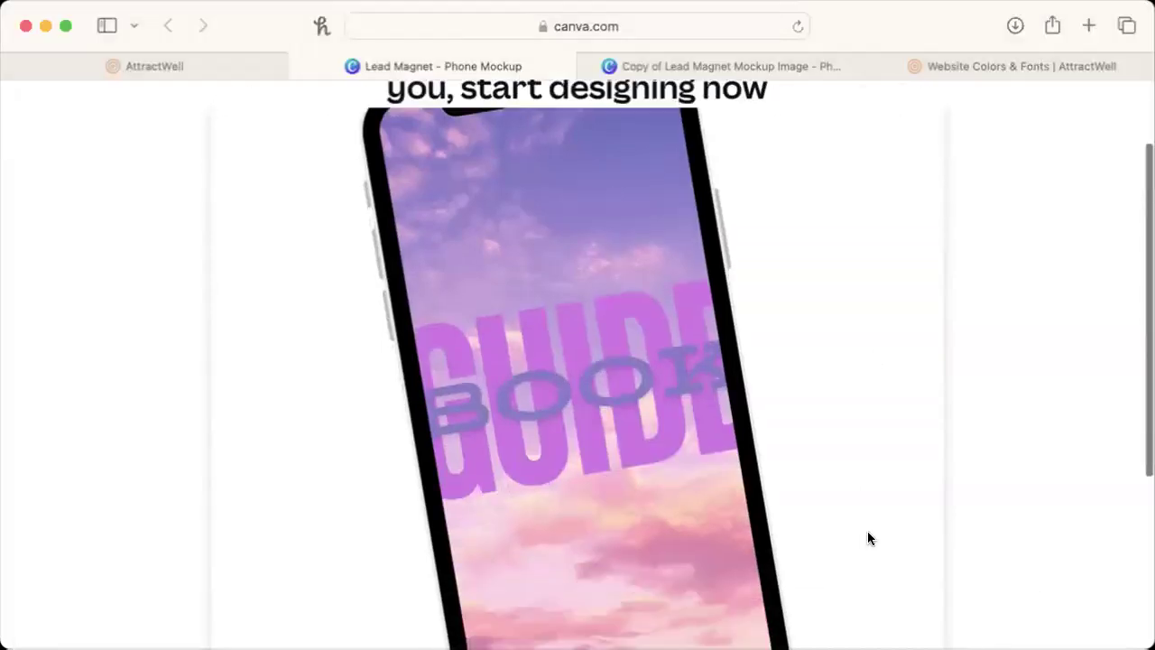
{"action": "left_click", "coordinate": [654, 528]}
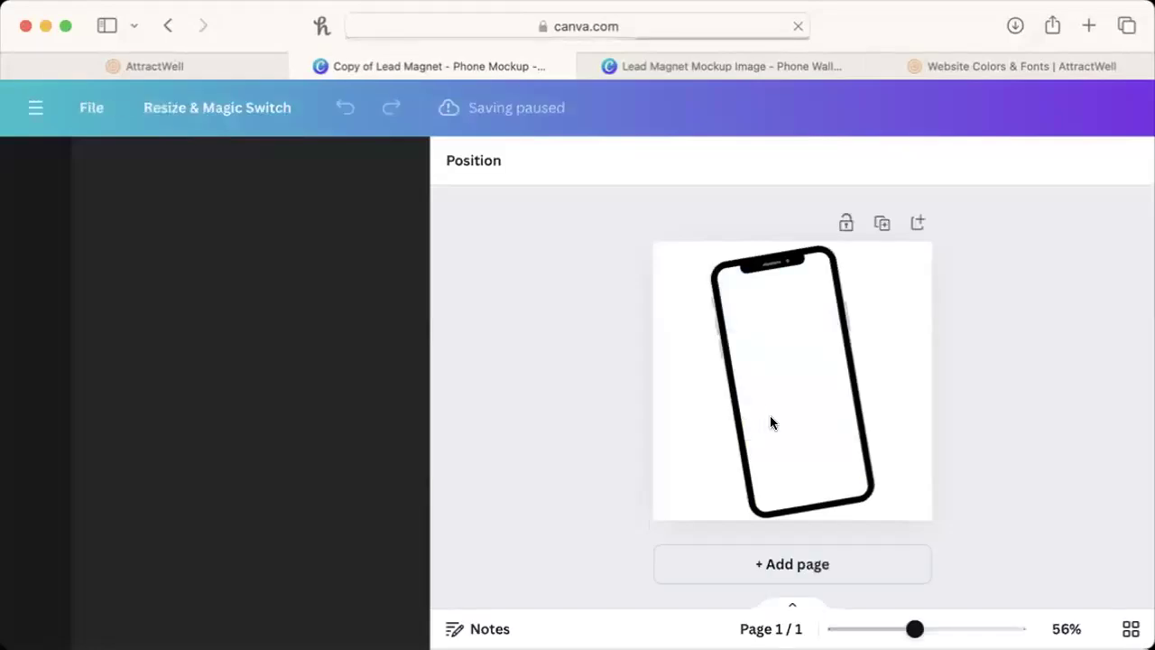
Replace the GUIDE BOOK image inside the phone frame with the newly uploaded Supplements image.
{"action": "left_click", "coordinate": [800, 424]}
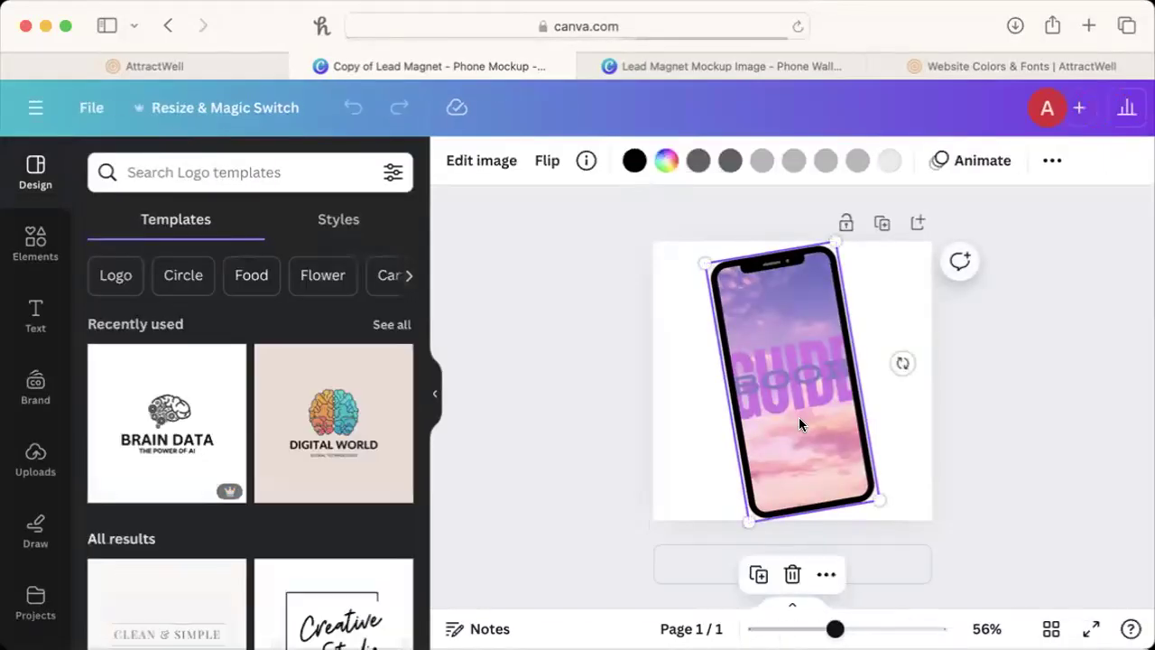
{"action": "key", "text": "BackSpace"}
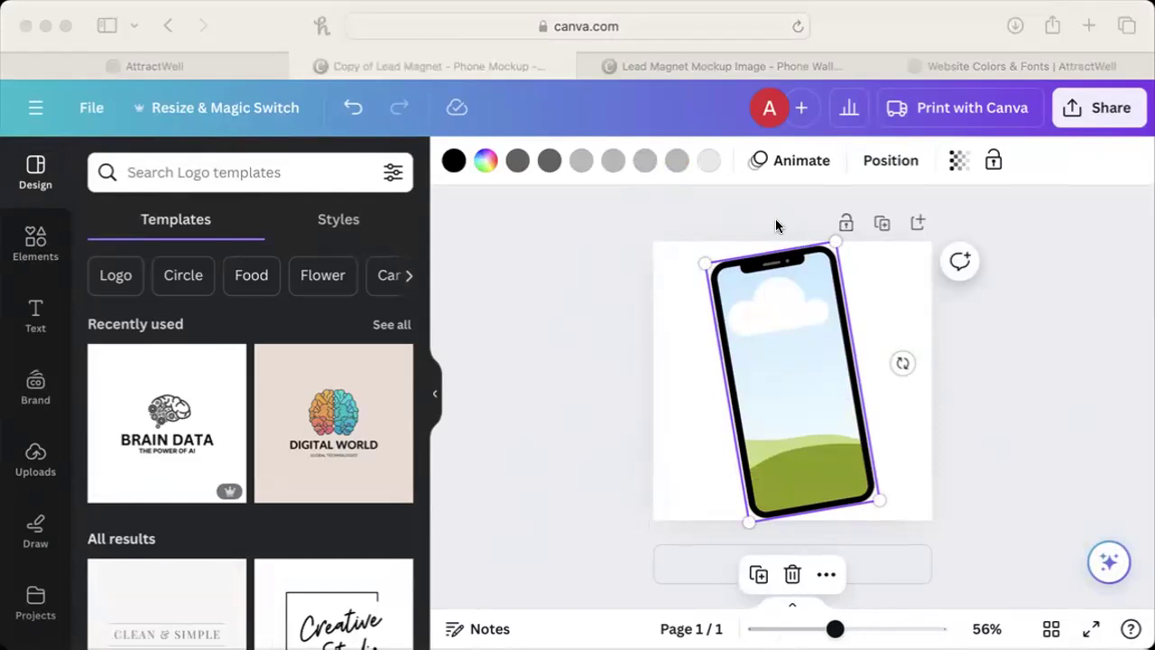
{"action": "left_click_drag", "start_coordinate": [552, 243], "coordinate": [540, 242]}
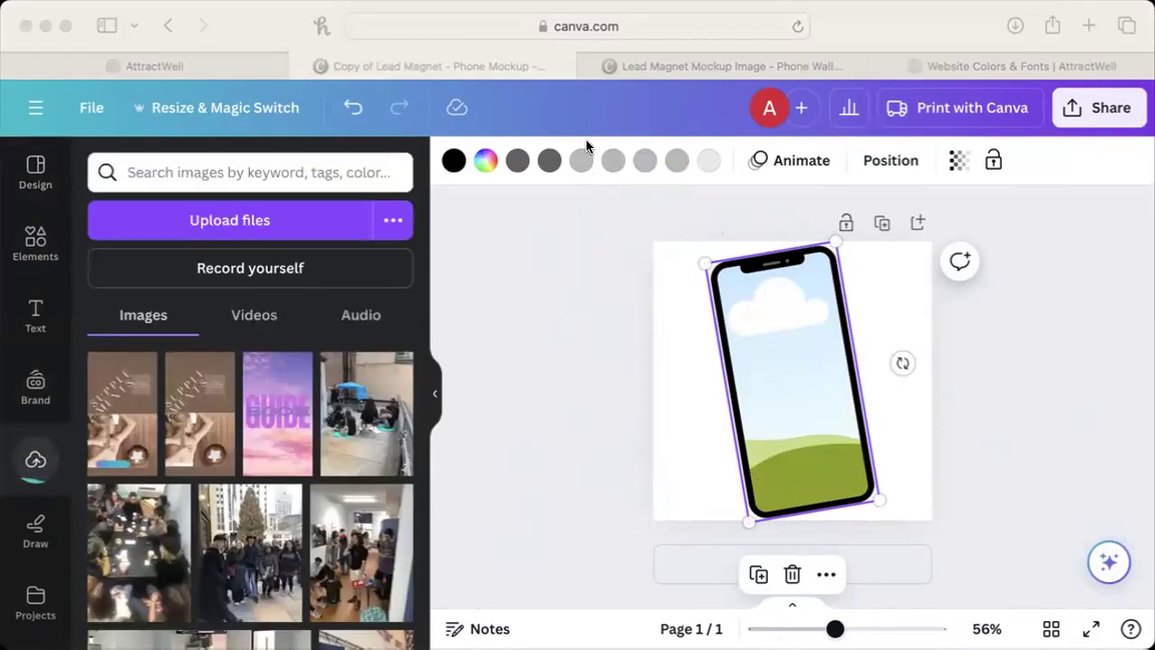
{"action": "left_click", "coordinate": [204, 399]}
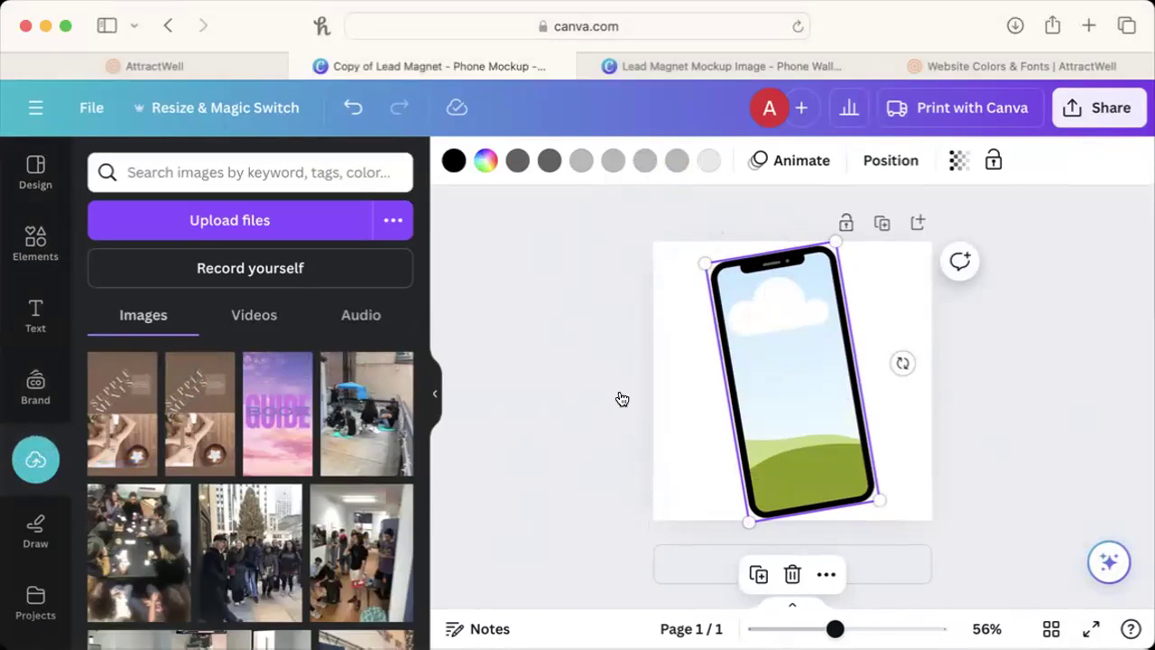
{"action": "left_click_drag", "start_coordinate": [210, 394], "coordinate": [793, 388]}
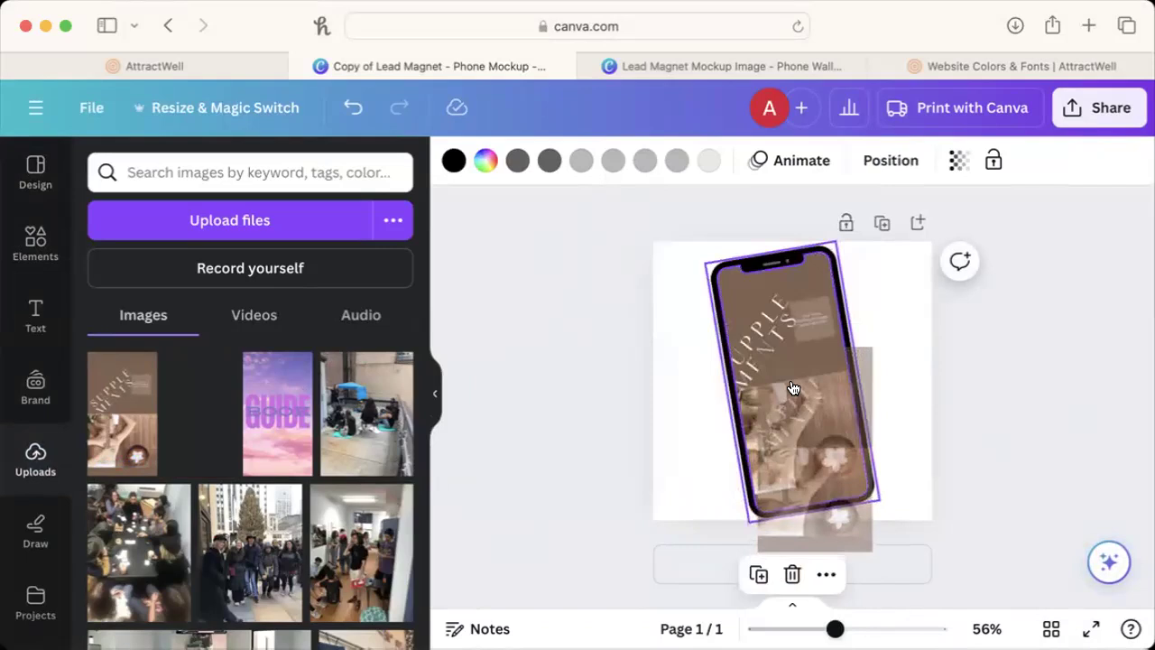
{"action": "left_click_drag", "start_coordinate": [791, 386], "coordinate": [791, 386]}
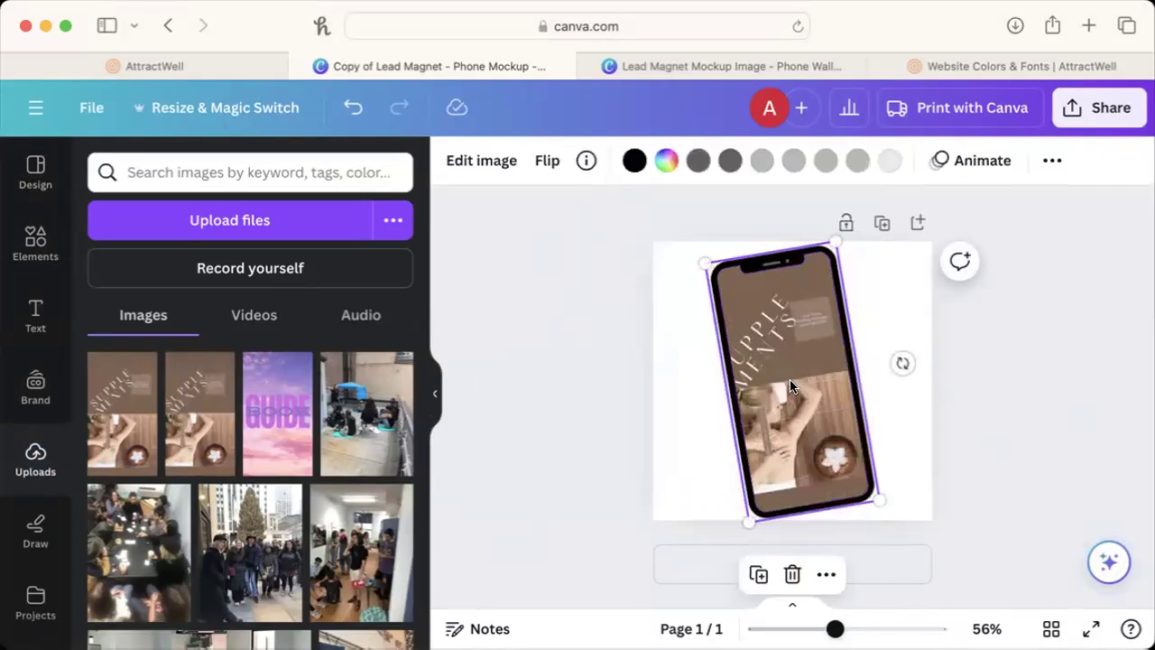
Shift the Supplements image slightly to the right within the phone frame's crop so the title is not cut off.
{"action": "double_click", "coordinate": [791, 383]}
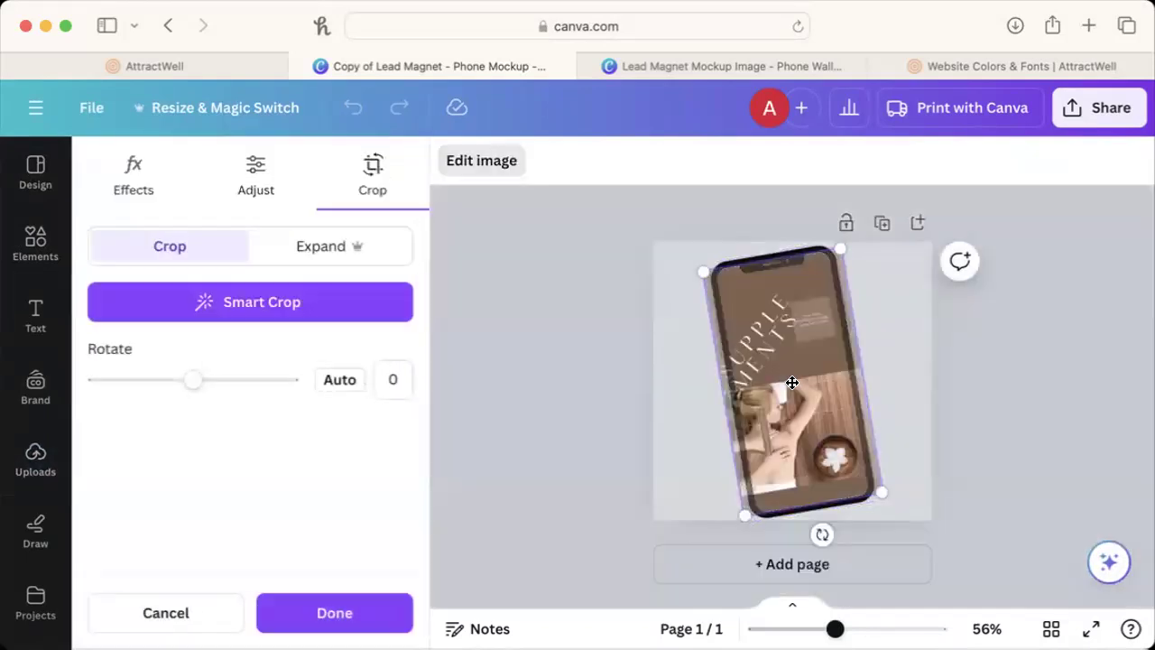
{"action": "left_click_drag", "start_coordinate": [791, 381], "coordinate": [851, 382]}
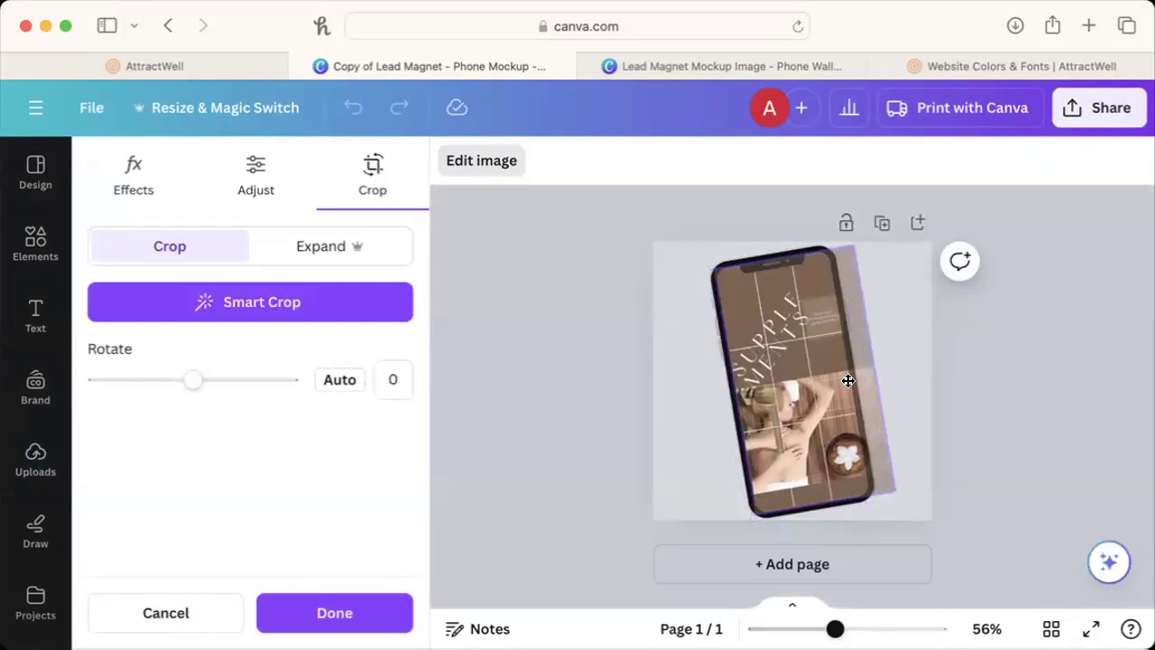
{"action": "left_click", "coordinate": [965, 411]}
{"action": "left_click", "coordinate": [964, 413]}
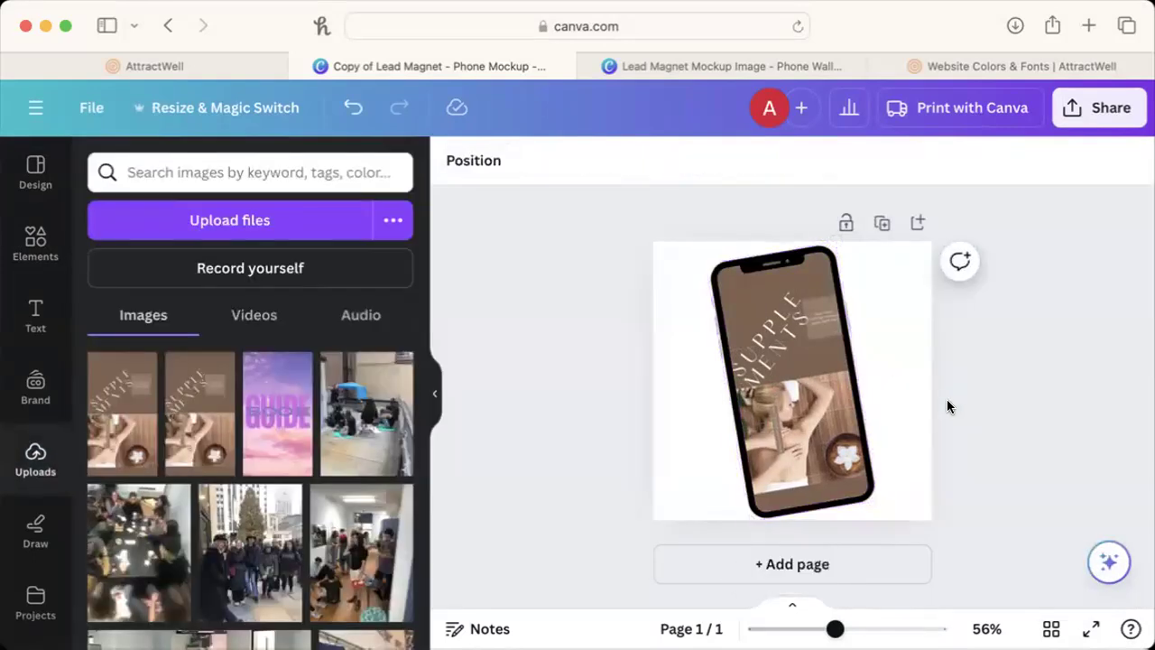
Download the phone mockup as a PNG with a transparent background.
{"action": "left_click", "coordinate": [1101, 112]}
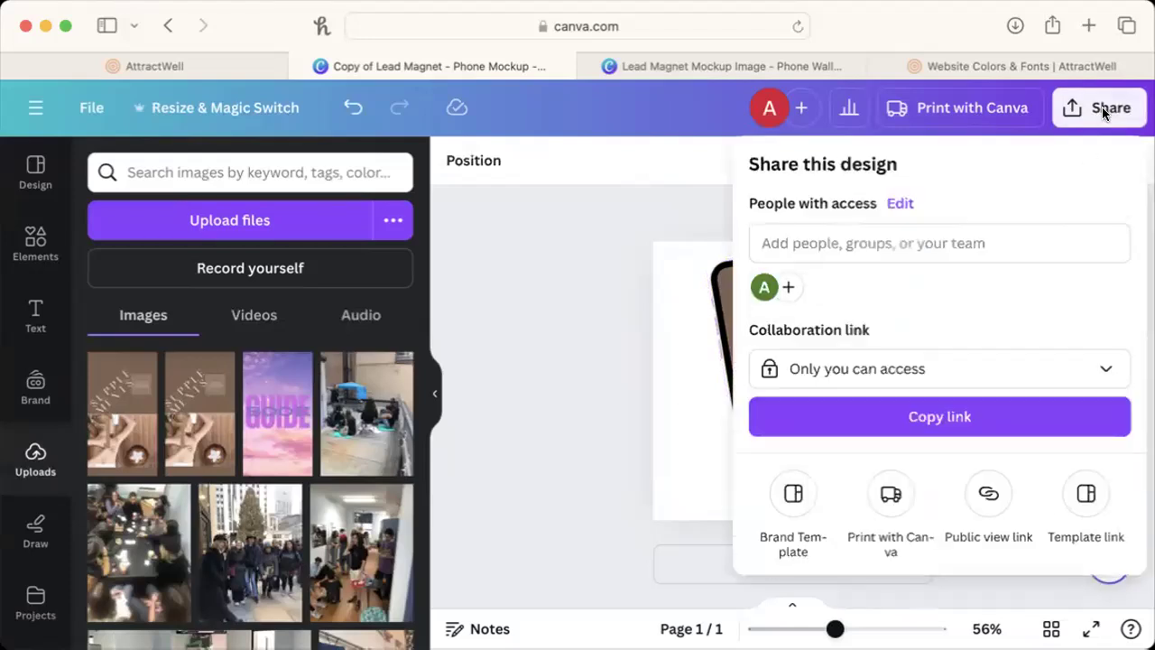
{"action": "scroll", "coordinate": [1049, 433], "scroll_direction": "down", "scroll_amount": 3}
{"action": "left_click", "coordinate": [1050, 435]}
{"action": "left_click", "coordinate": [825, 383]}
{"action": "left_click", "coordinate": [952, 521]}
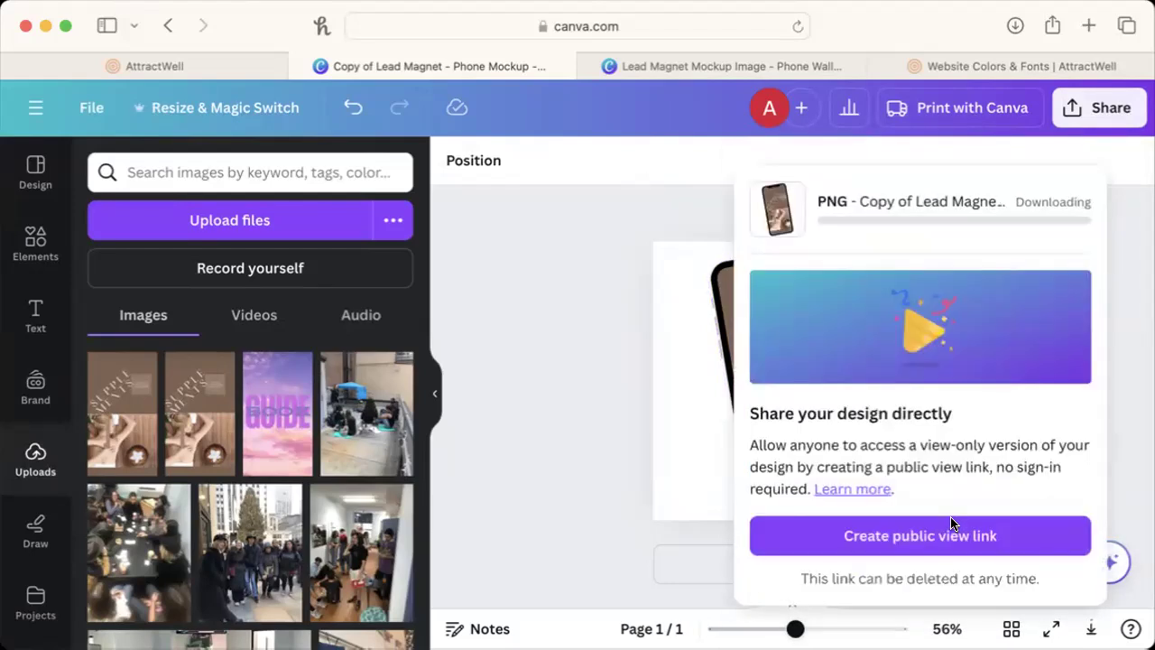
{"action": "left_click", "coordinate": [600, 318]}
Switch to AttractWell and replace the GUIDE BOOK phone image in the footer section with the Supplements phone mockup.
{"action": "left_click", "coordinate": [232, 62]}
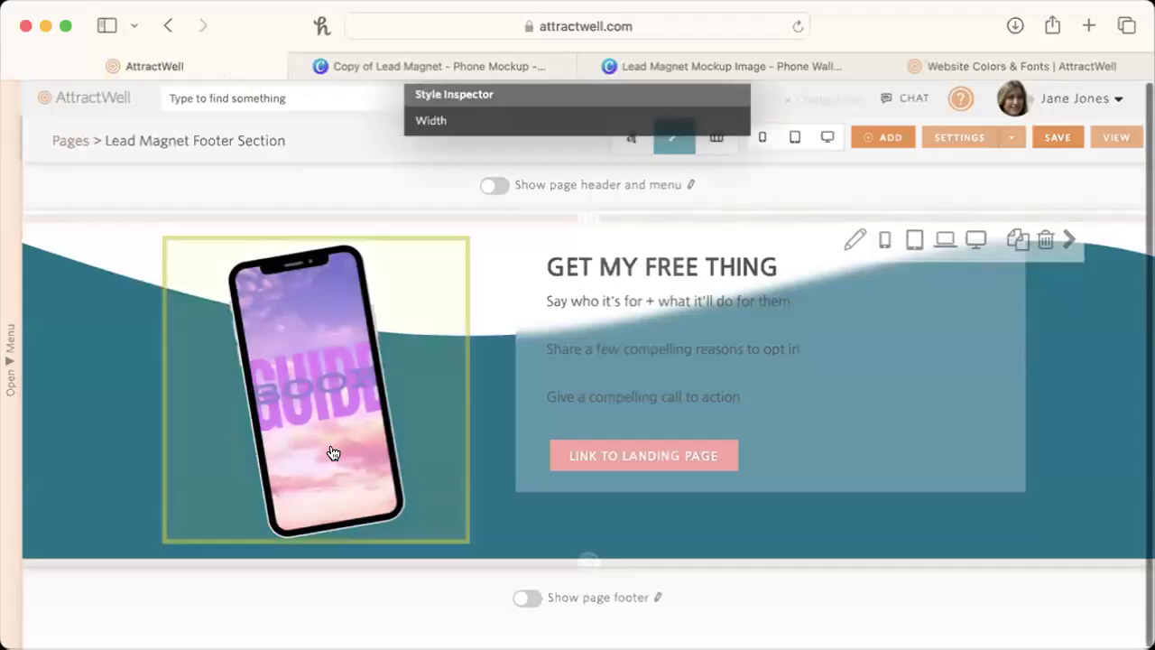
{"action": "left_click", "coordinate": [332, 450]}
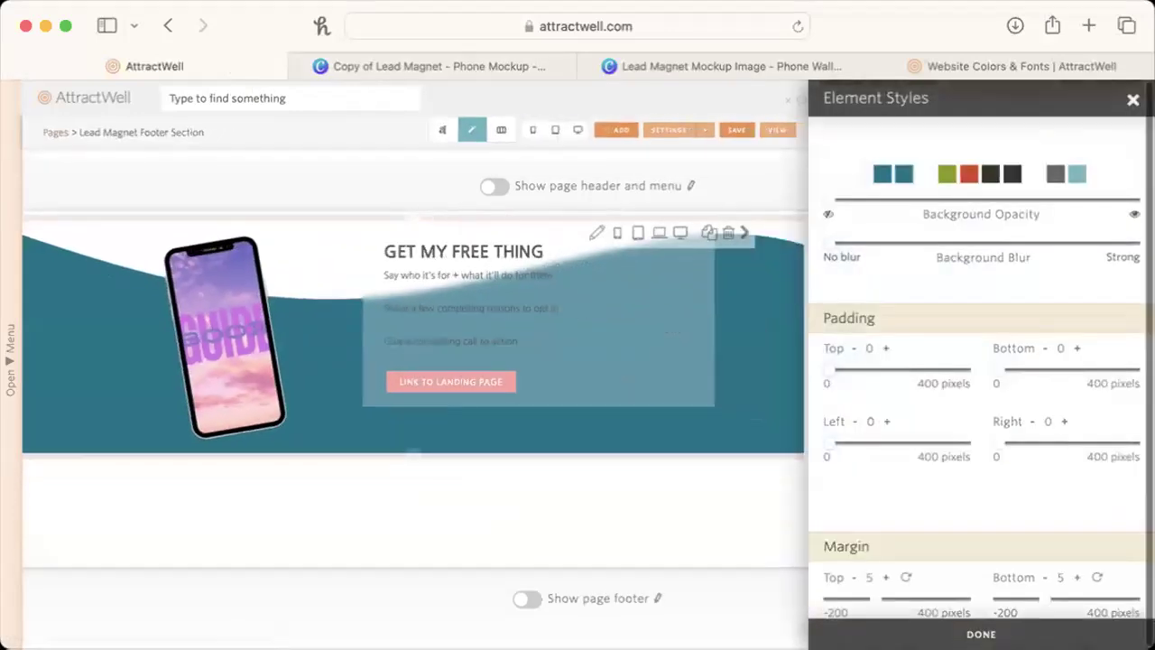
{"action": "left_click", "coordinate": [1132, 100]}
{"action": "left_click", "coordinate": [630, 147]}
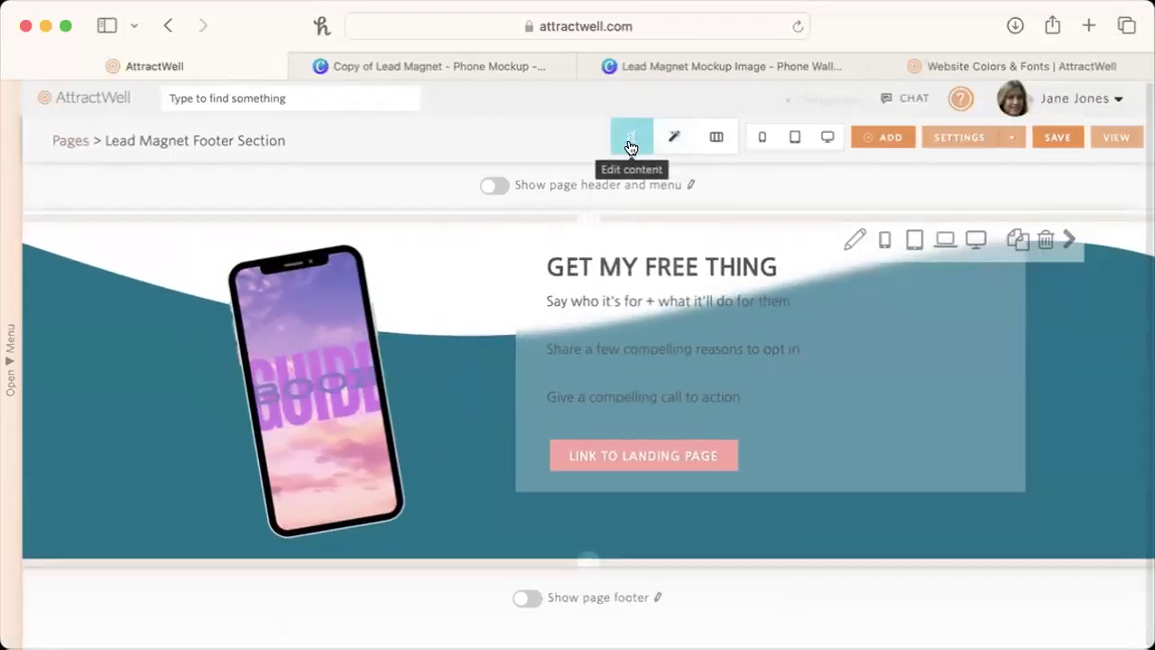
{"action": "left_click", "coordinate": [290, 400]}
{"action": "left_click", "coordinate": [289, 401]}
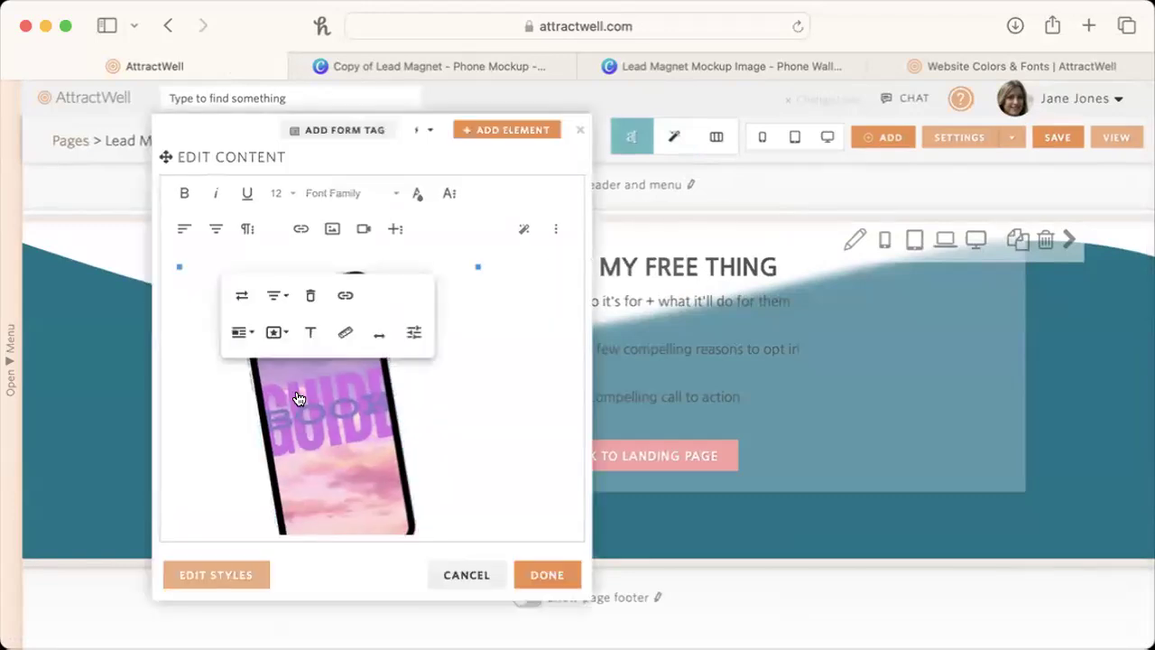
{"action": "left_click", "coordinate": [243, 298]}
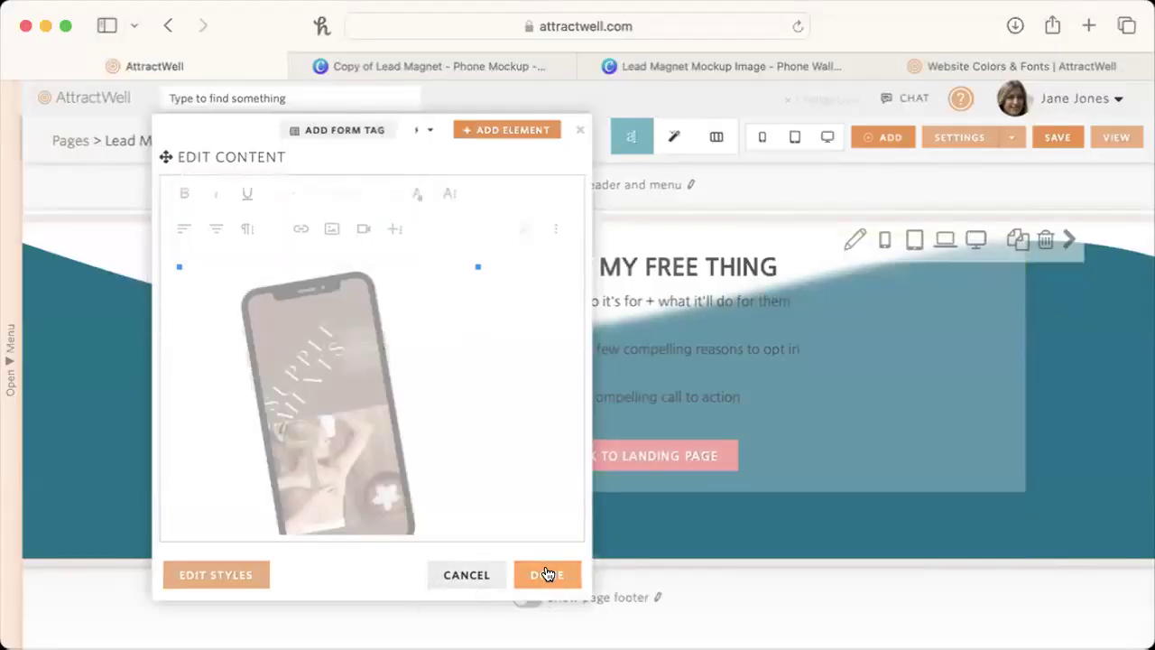
{"action": "left_click", "coordinate": [546, 574]}
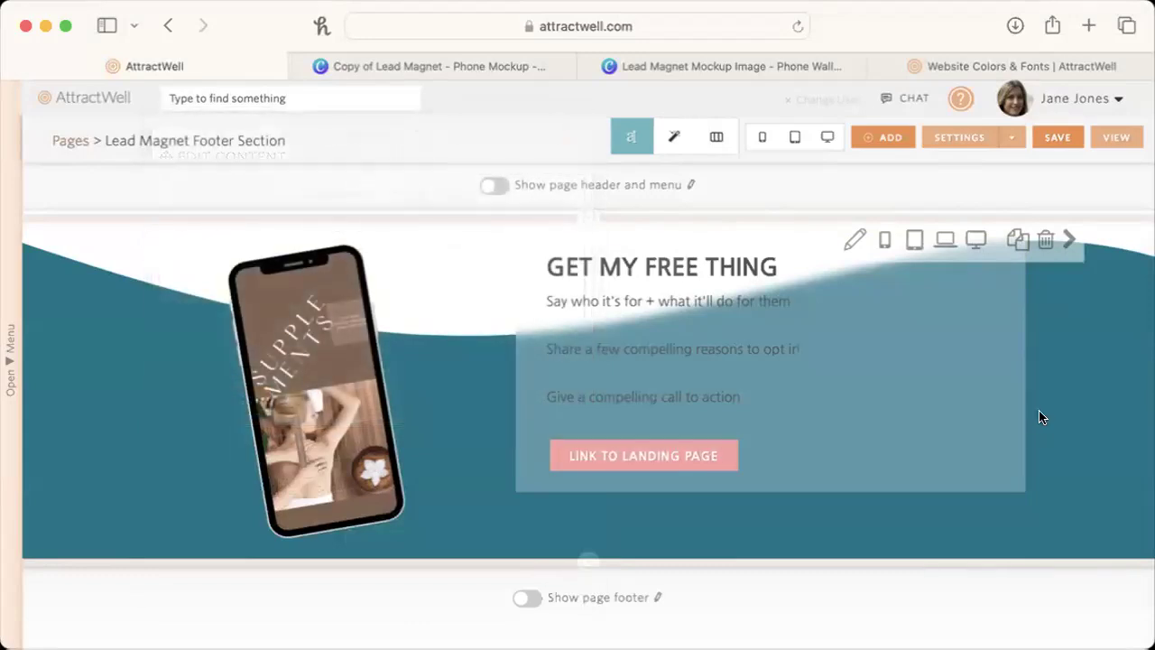
Link the call-to-action button in the text block to the Landing Page Template page.
{"action": "left_click", "coordinate": [602, 454]}
{"action": "left_click", "coordinate": [680, 514]}
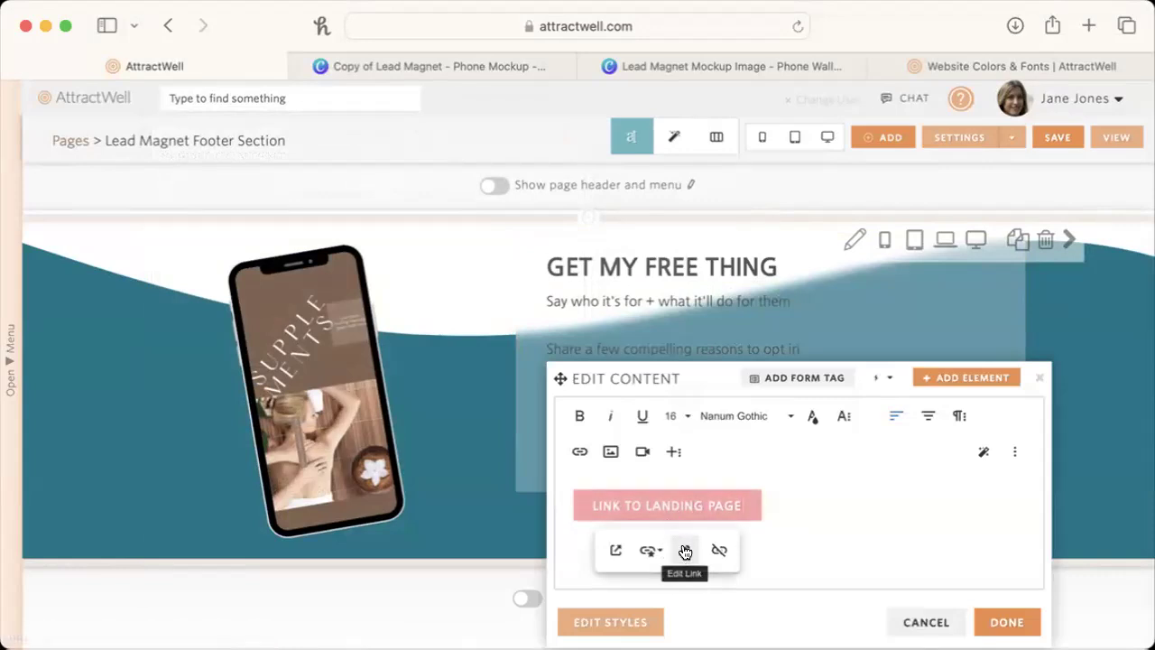
{"action": "right_click", "coordinate": [685, 551]}
{"action": "left_click", "coordinate": [659, 496]}
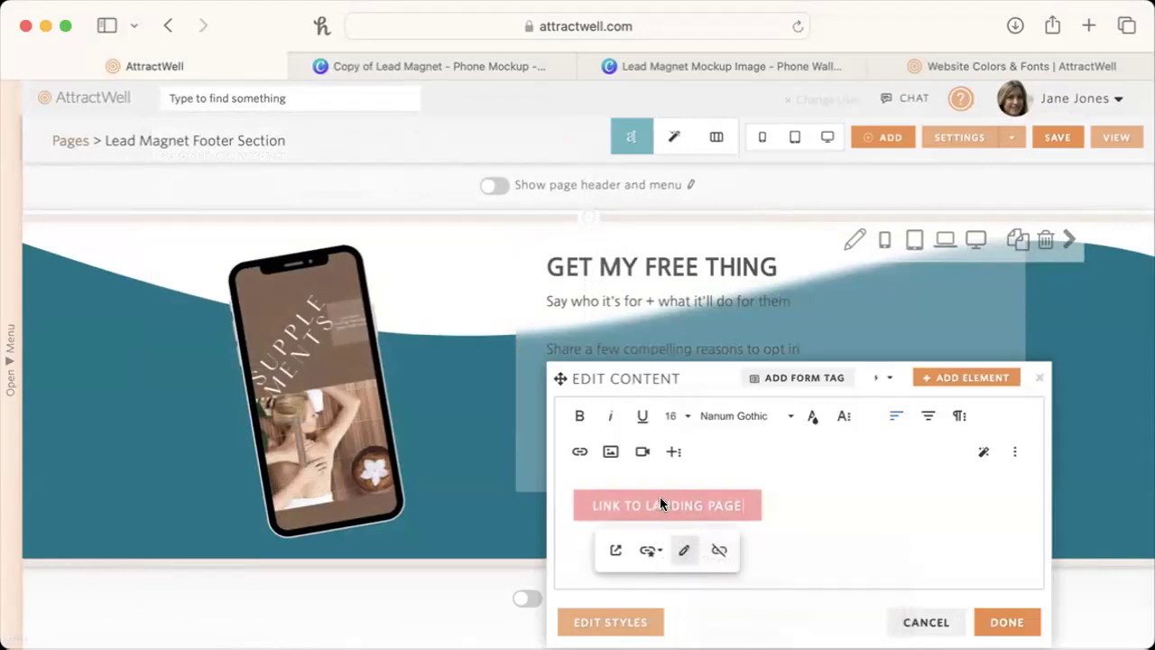
{"action": "left_click", "coordinate": [681, 549]}
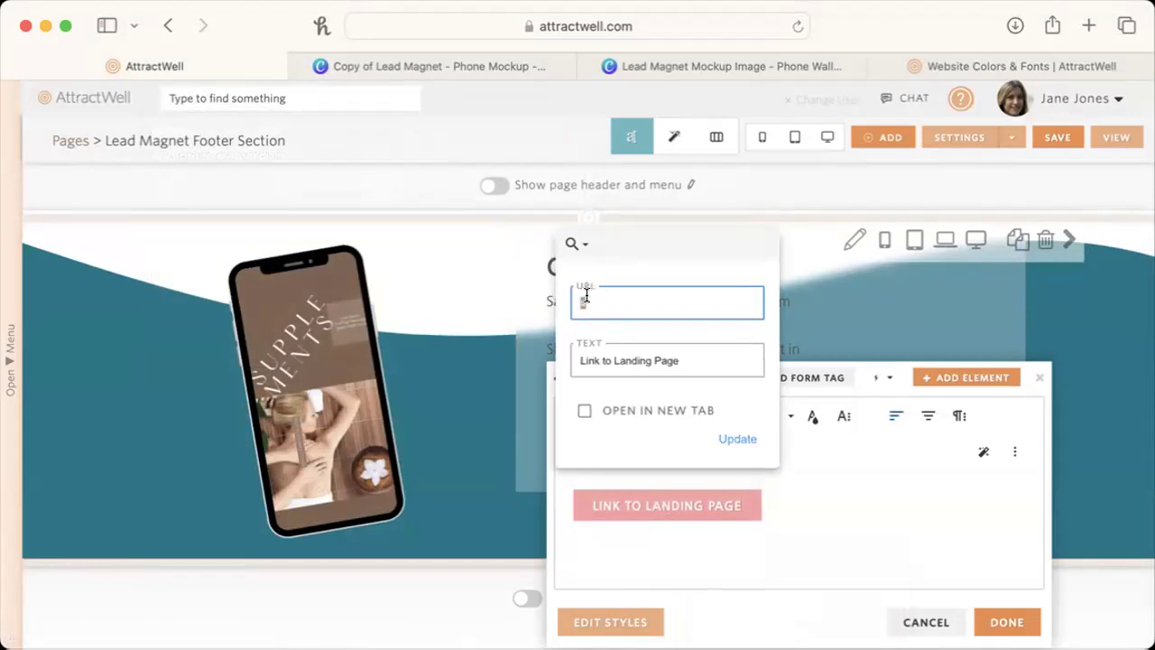
{"action": "left_click", "coordinate": [573, 244]}
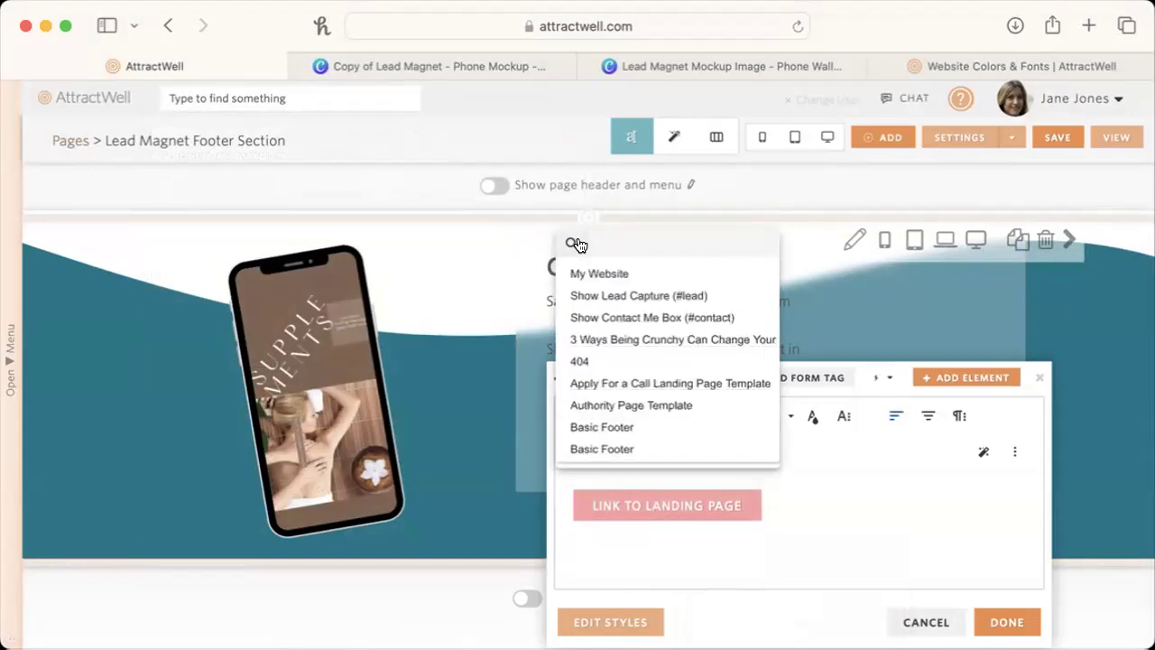
{"action": "scroll", "coordinate": [611, 366], "scroll_direction": "down", "scroll_amount": 10}
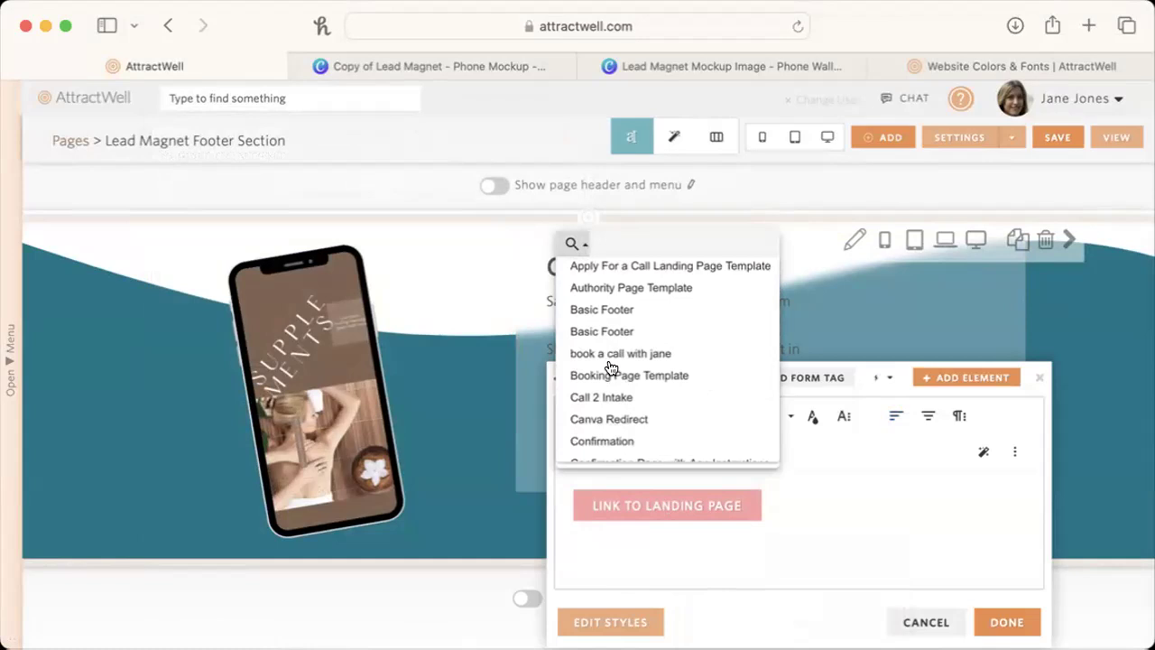
{"action": "scroll", "coordinate": [611, 367], "scroll_direction": "down", "scroll_amount": 7}
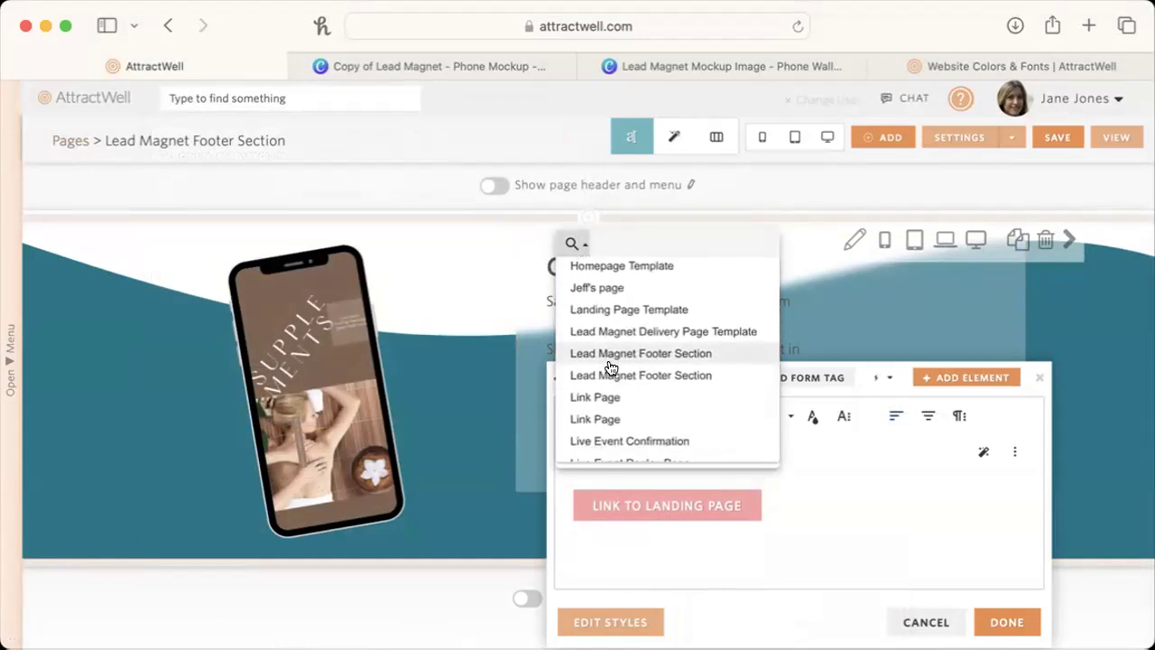
{"action": "scroll", "coordinate": [611, 366], "scroll_direction": "up", "scroll_amount": 1}
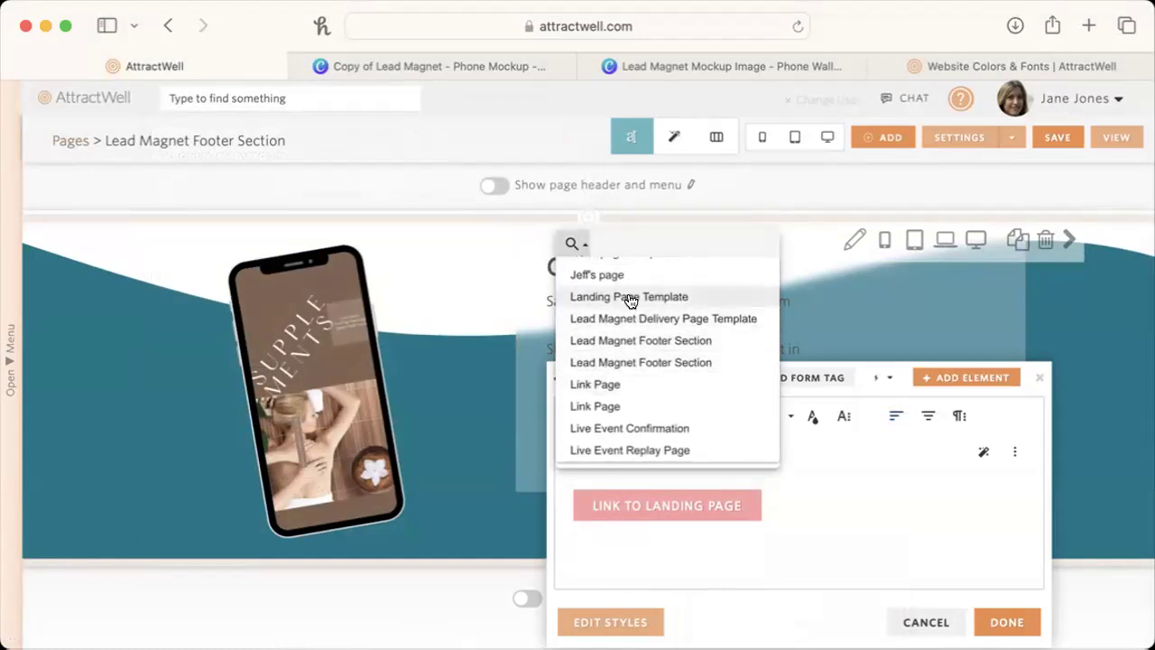
{"action": "left_click", "coordinate": [630, 299]}
Change the linked button's text to "Get the Guide", apply the content edit and save the page.
{"action": "triple_click", "coordinate": [628, 348]}
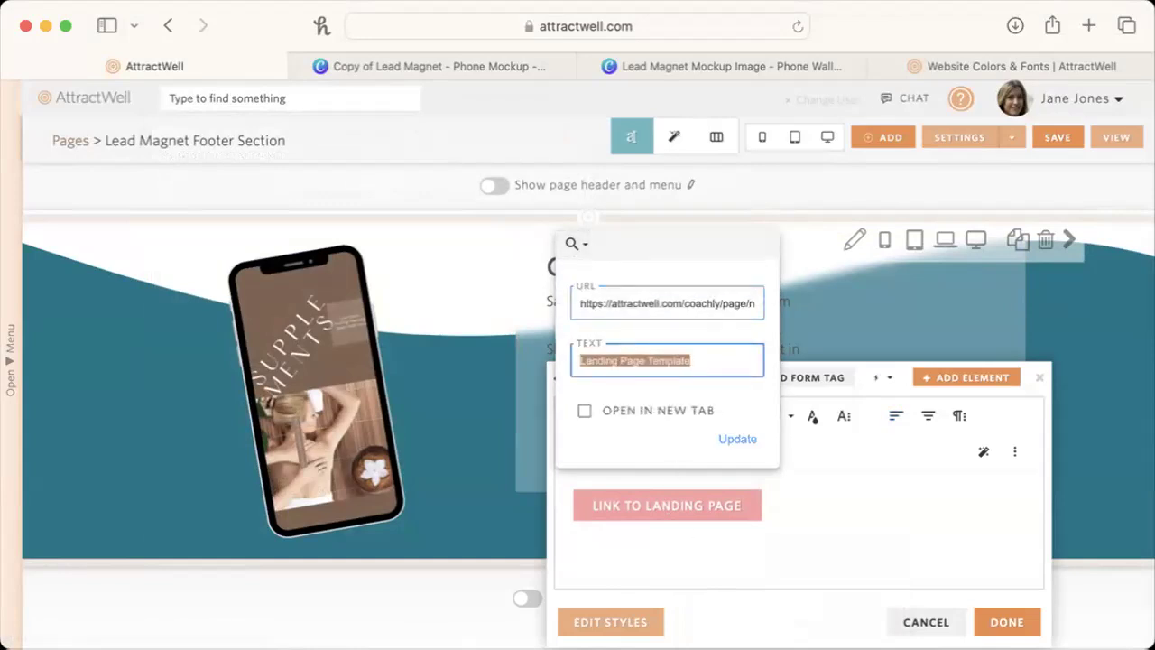
{"action": "type", "text": "Get the Guide"}
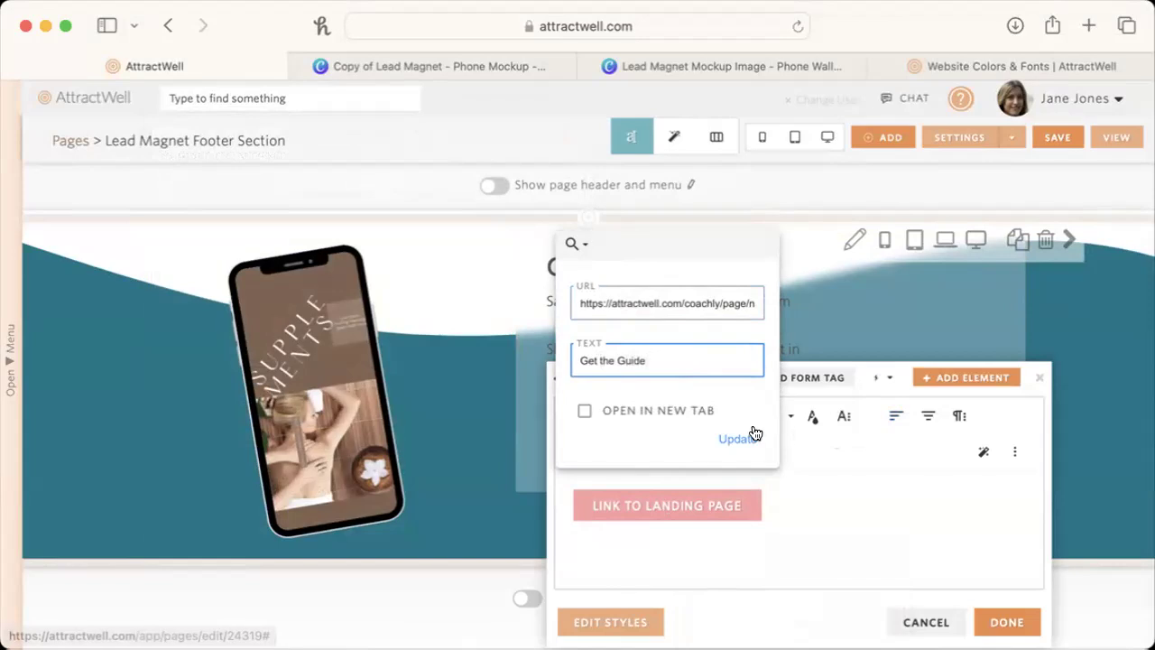
{"action": "left_click", "coordinate": [736, 439]}
{"action": "left_click", "coordinate": [1022, 621]}
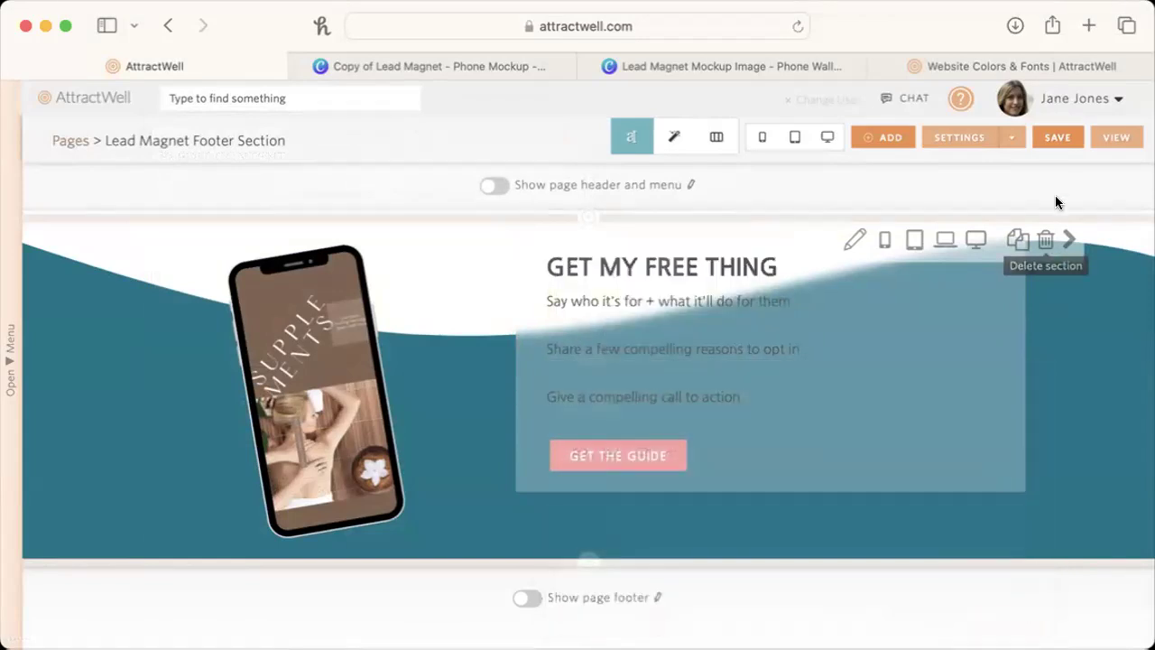
{"action": "left_click", "coordinate": [1053, 142]}
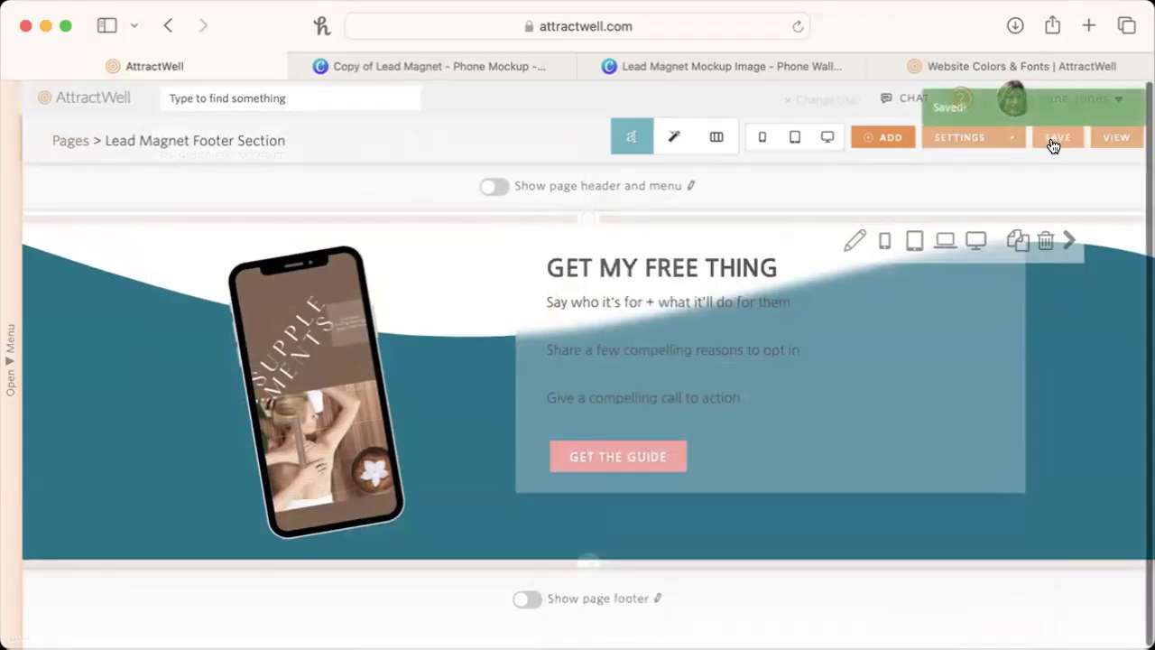
Preview the footer section at desktop and phone sizes to check the layout, and return to the editor.
{"action": "left_click", "coordinate": [826, 137]}
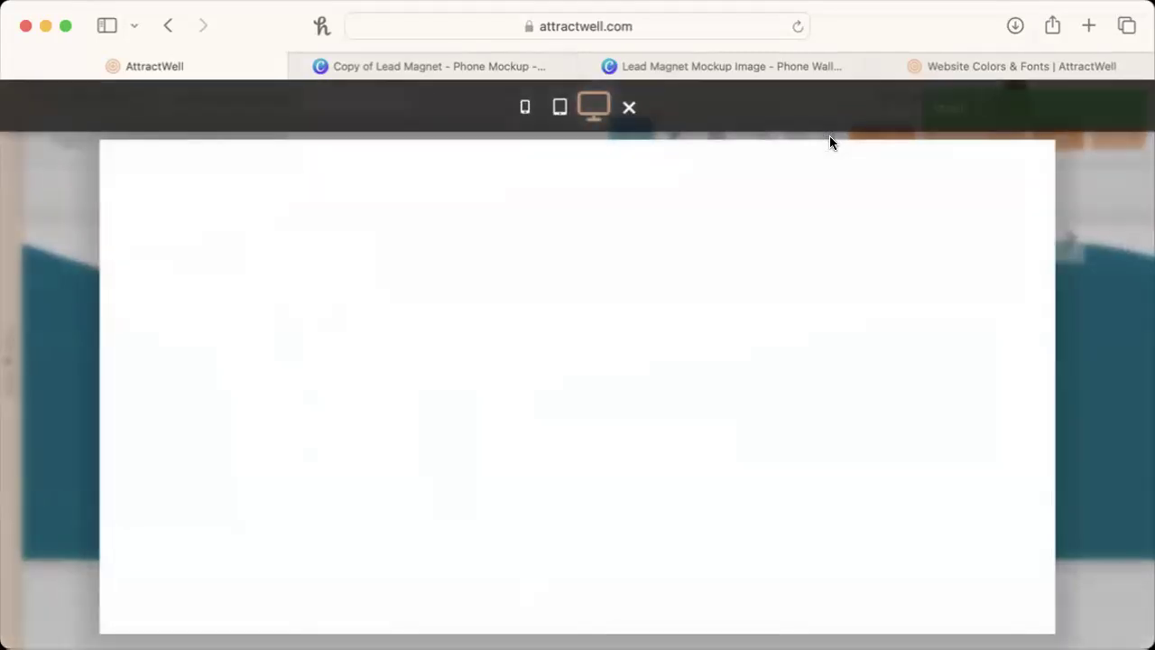
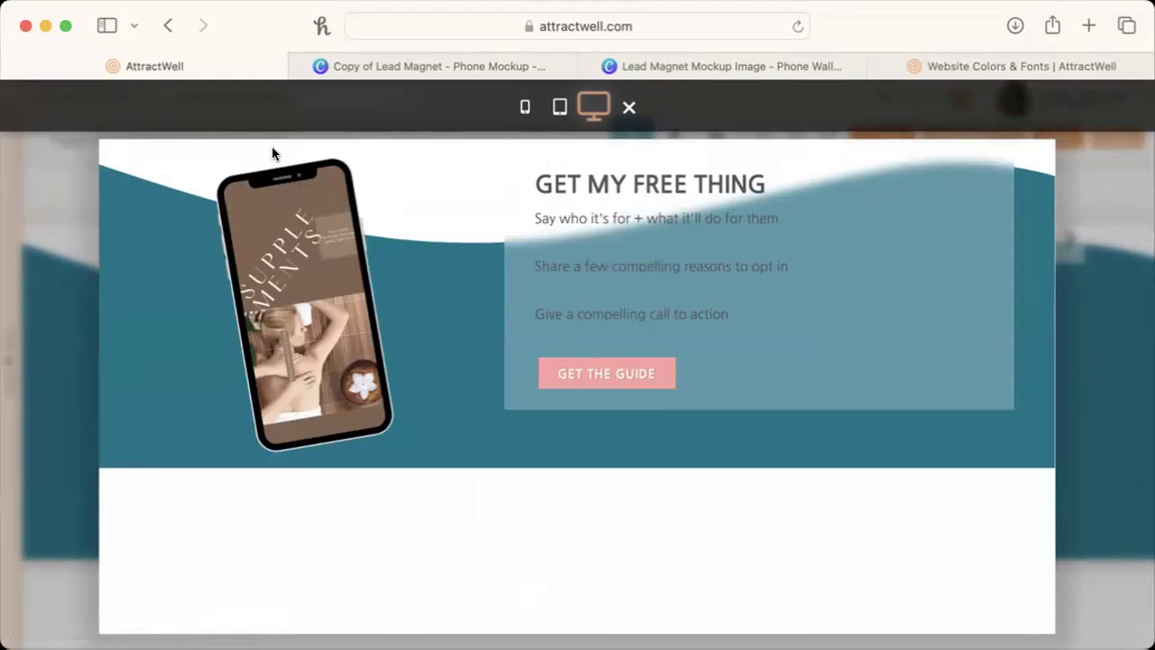
{"action": "left_click", "coordinate": [520, 108]}
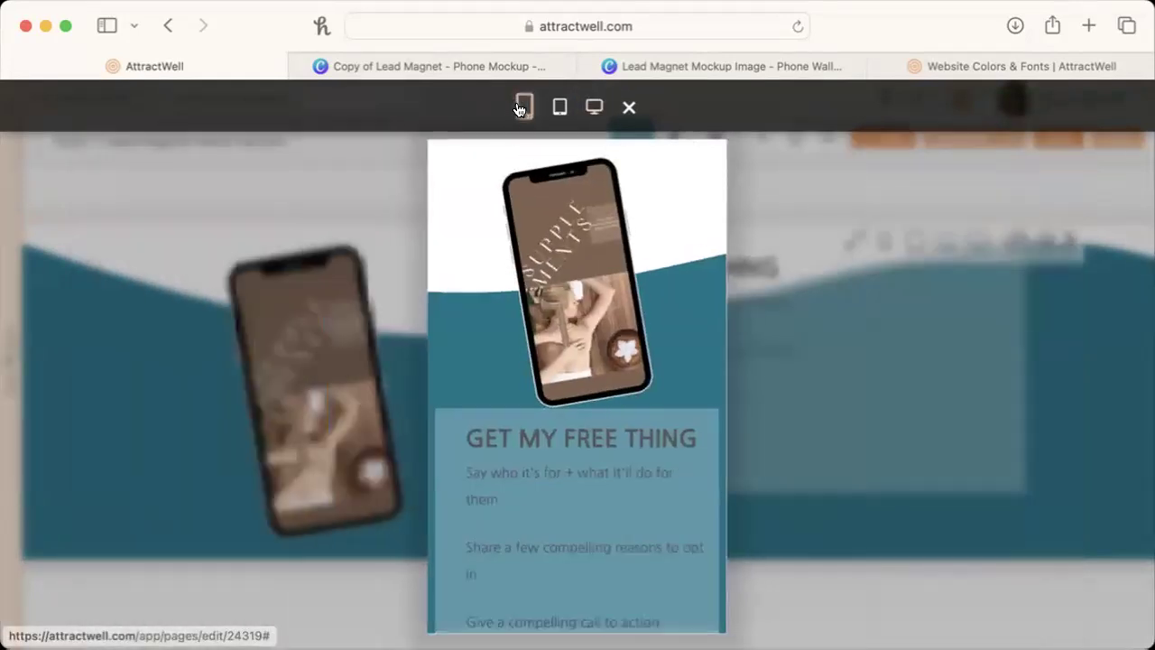
{"action": "scroll", "coordinate": [629, 531], "scroll_direction": "down", "scroll_amount": 3}
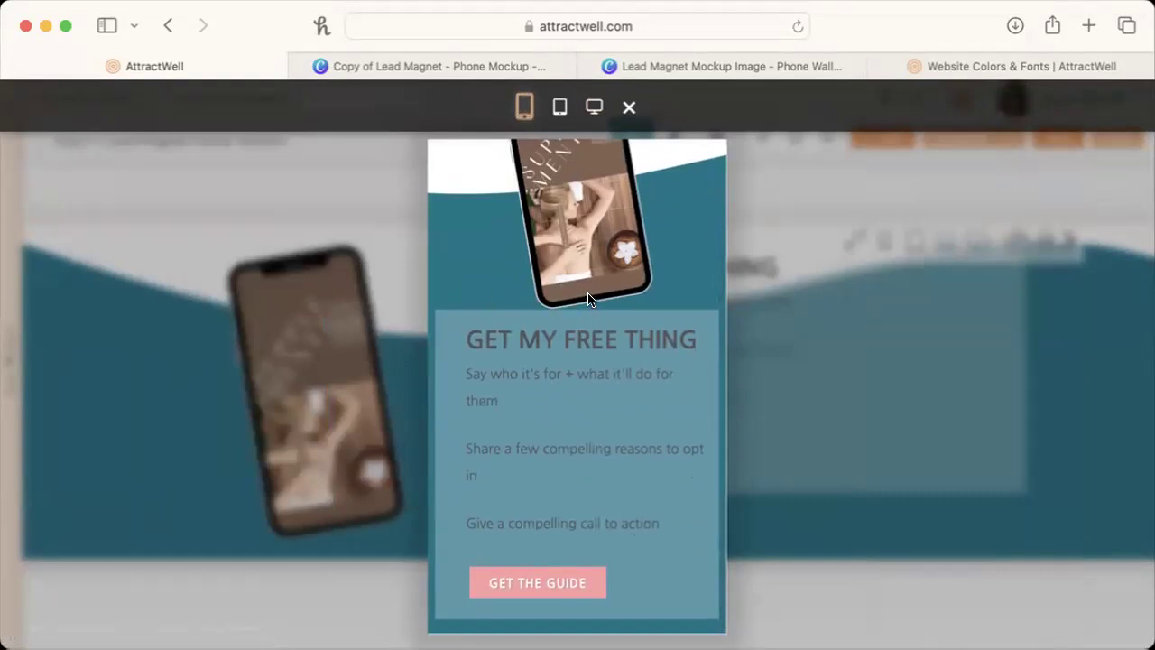
{"action": "left_click", "coordinate": [985, 465]}
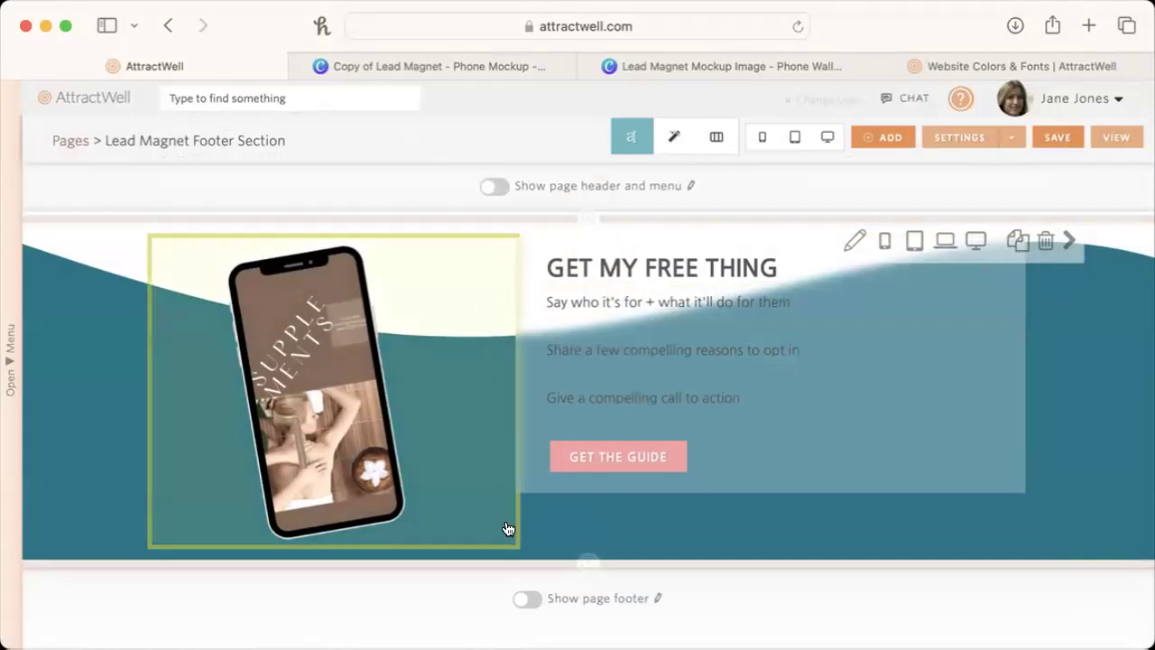
Add a blank line below the phone mockup image to create space between it and the text block.
{"action": "left_click", "coordinate": [453, 379]}
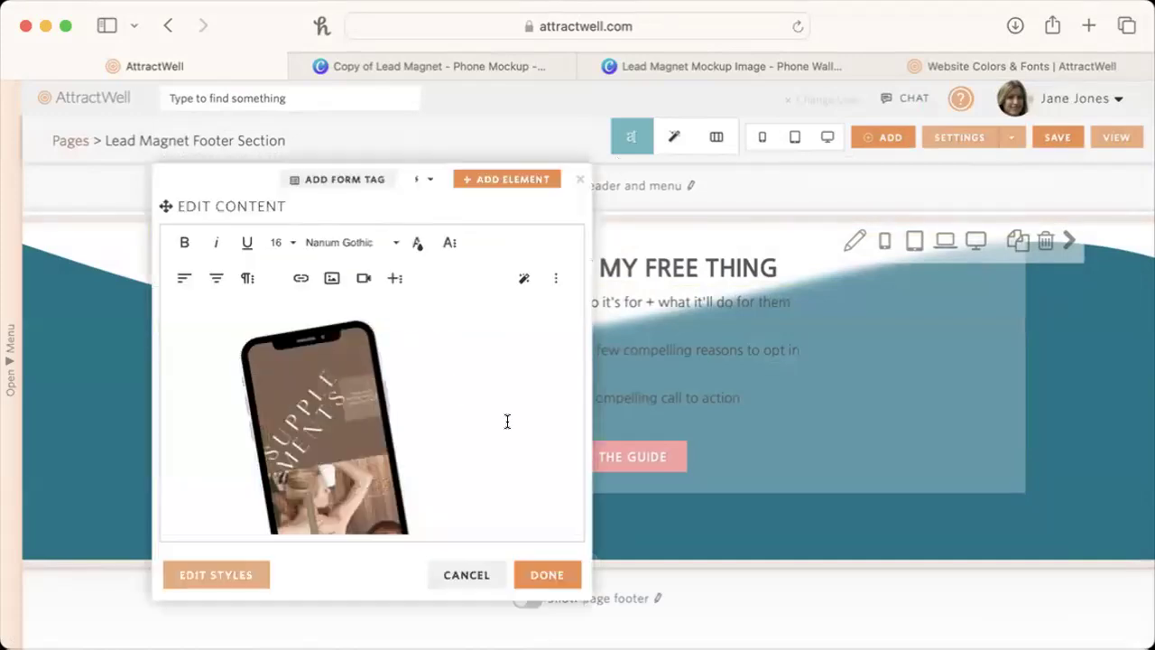
{"action": "scroll", "coordinate": [510, 422], "scroll_direction": "down", "scroll_amount": 2}
{"action": "left_click", "coordinate": [539, 467]}
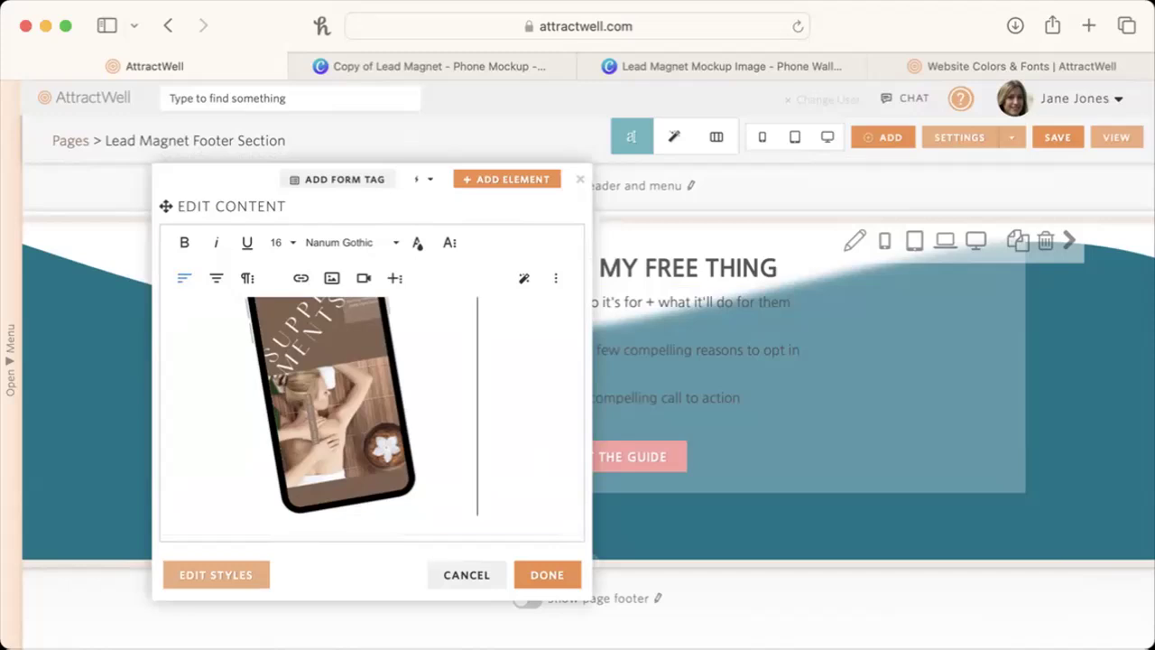
{"action": "key", "text": "Return"}
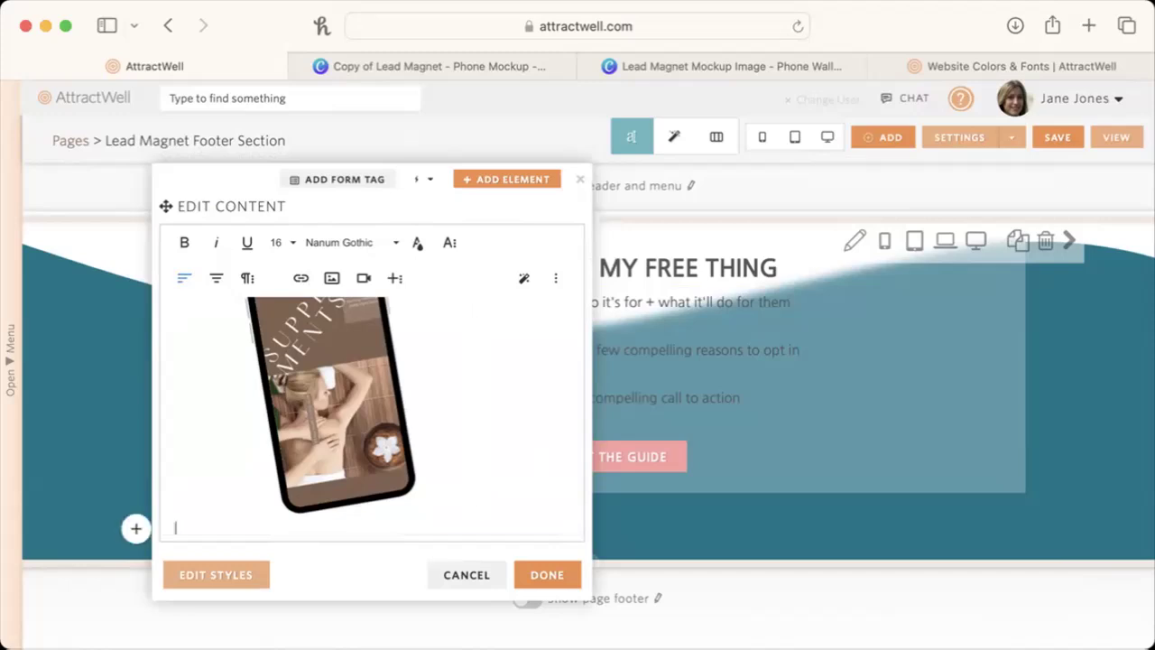
{"action": "left_click", "coordinate": [548, 578]}
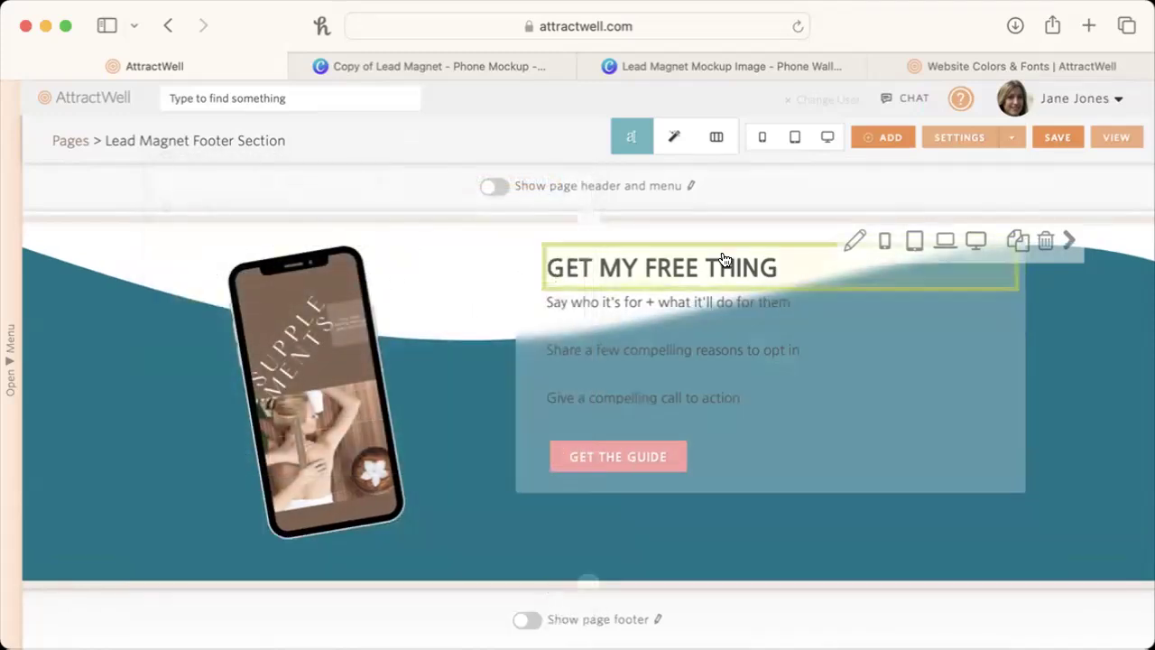
Check the spacing below the phone mockup in the mobile preview and save the page.
{"action": "left_click", "coordinate": [760, 140]}
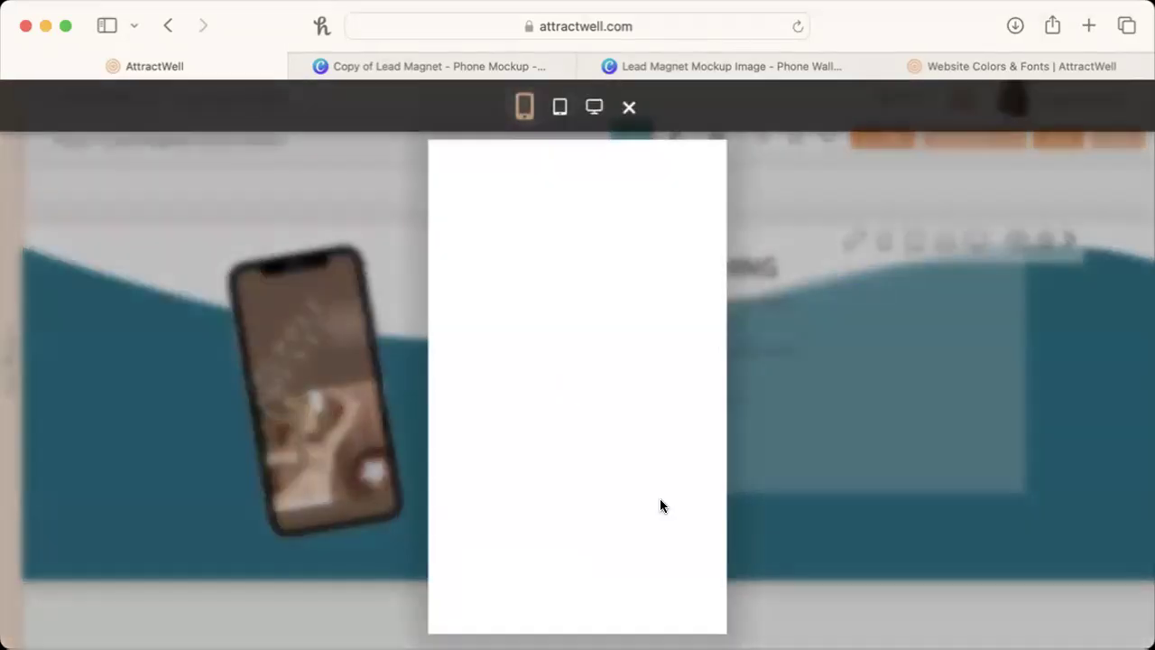
{"action": "scroll", "coordinate": [660, 501], "scroll_direction": "down", "scroll_amount": 2}
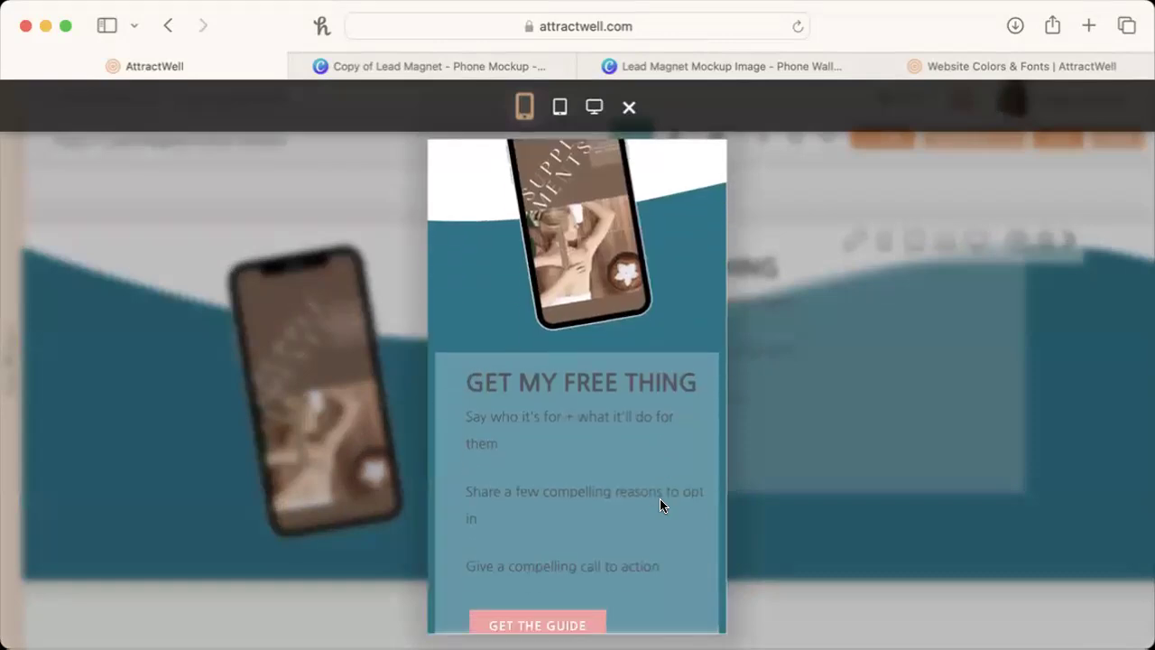
{"action": "scroll", "coordinate": [629, 370], "scroll_direction": "up", "scroll_amount": 2}
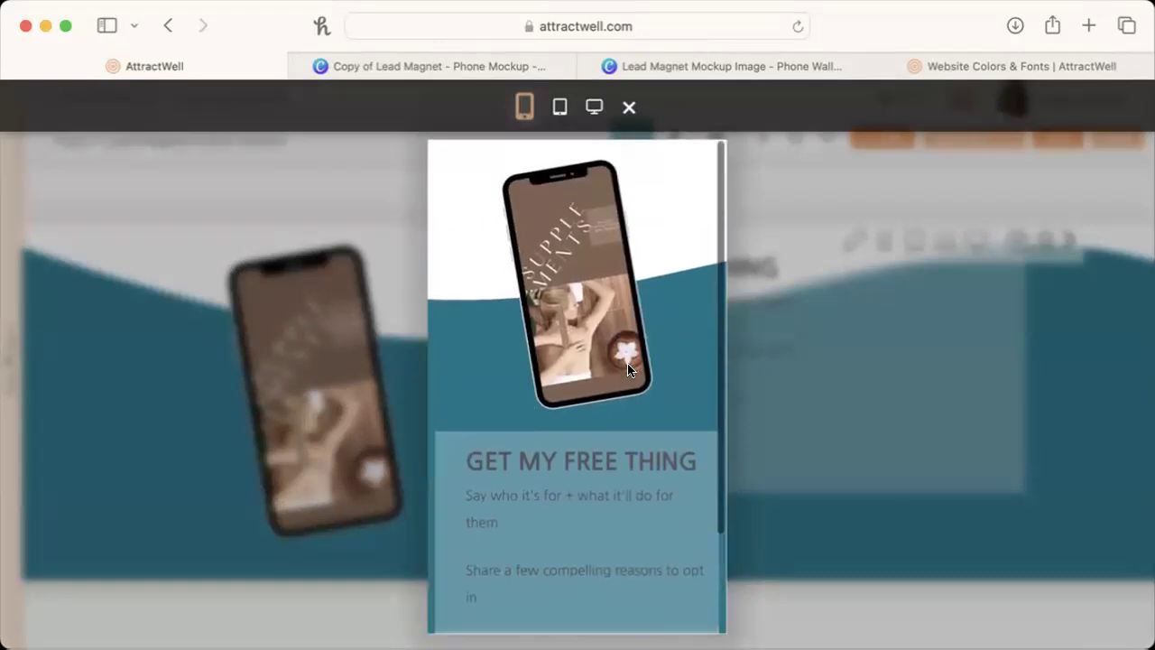
{"action": "scroll", "coordinate": [629, 370], "scroll_direction": "down", "scroll_amount": 3}
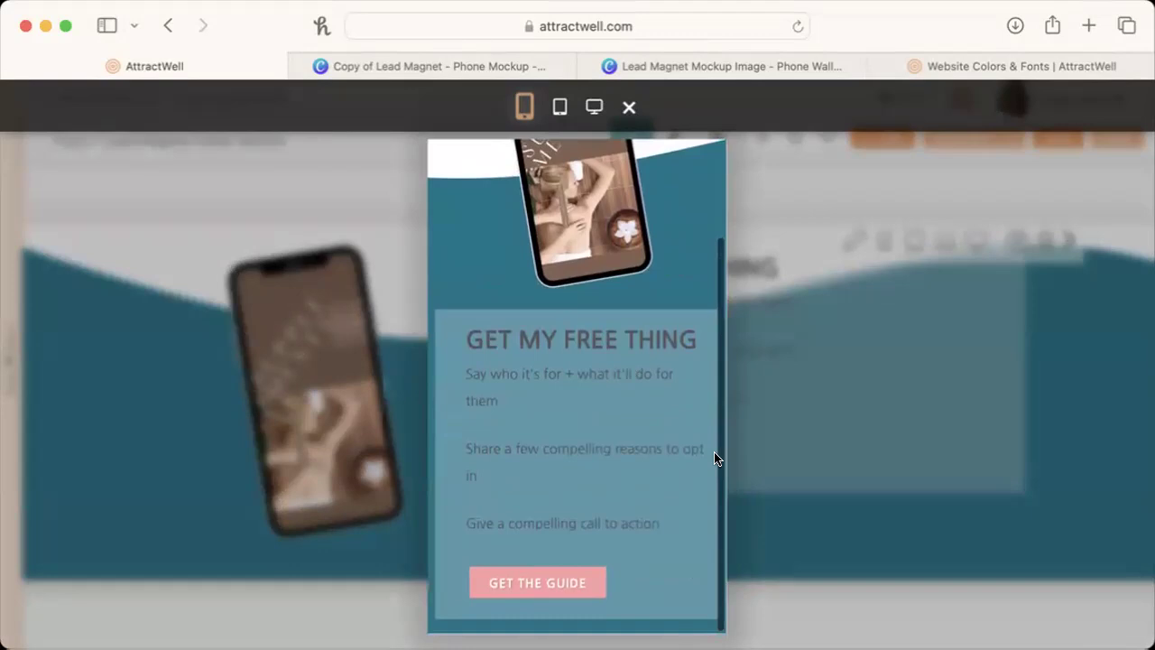
{"action": "left_click", "coordinate": [903, 496]}
{"action": "left_click", "coordinate": [1058, 137]}
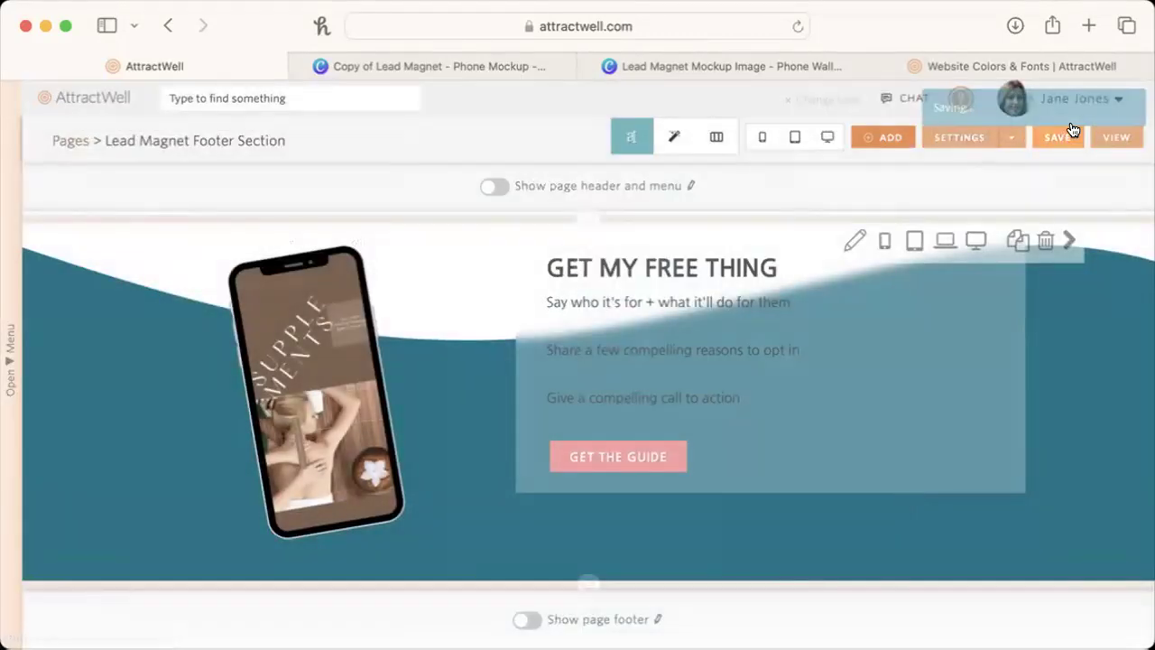
Search the site for "footer" and open the first Basic Footer page for editing.
{"action": "left_click", "coordinate": [216, 97]}
{"action": "type", "text": "footer"}
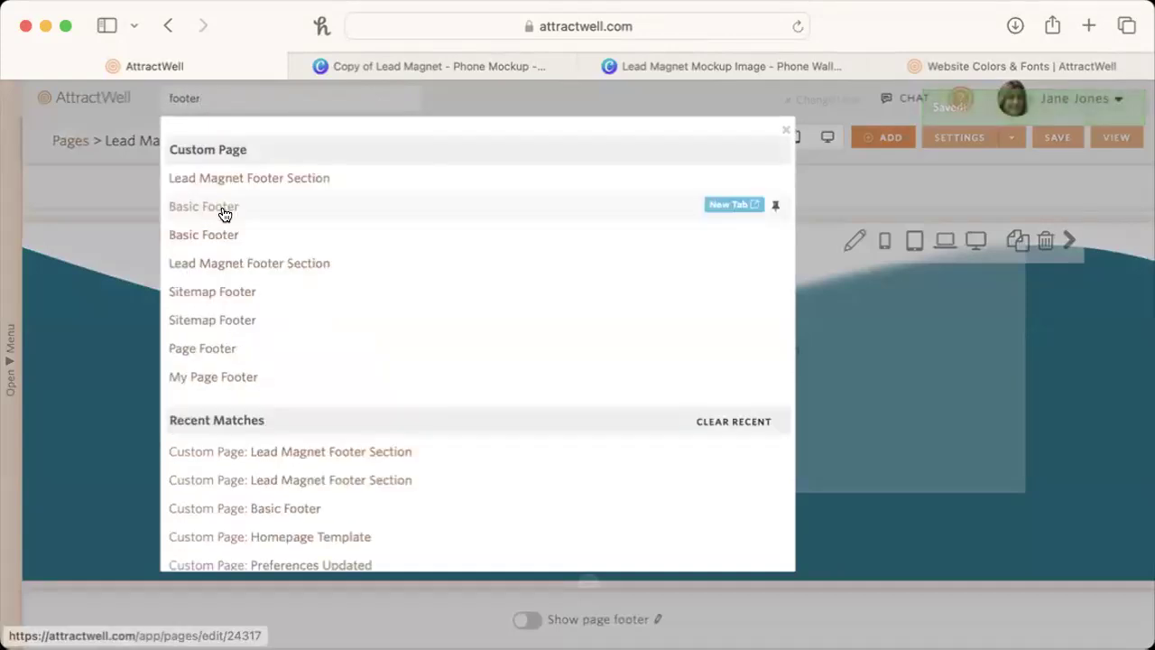
{"action": "left_click", "coordinate": [226, 210]}
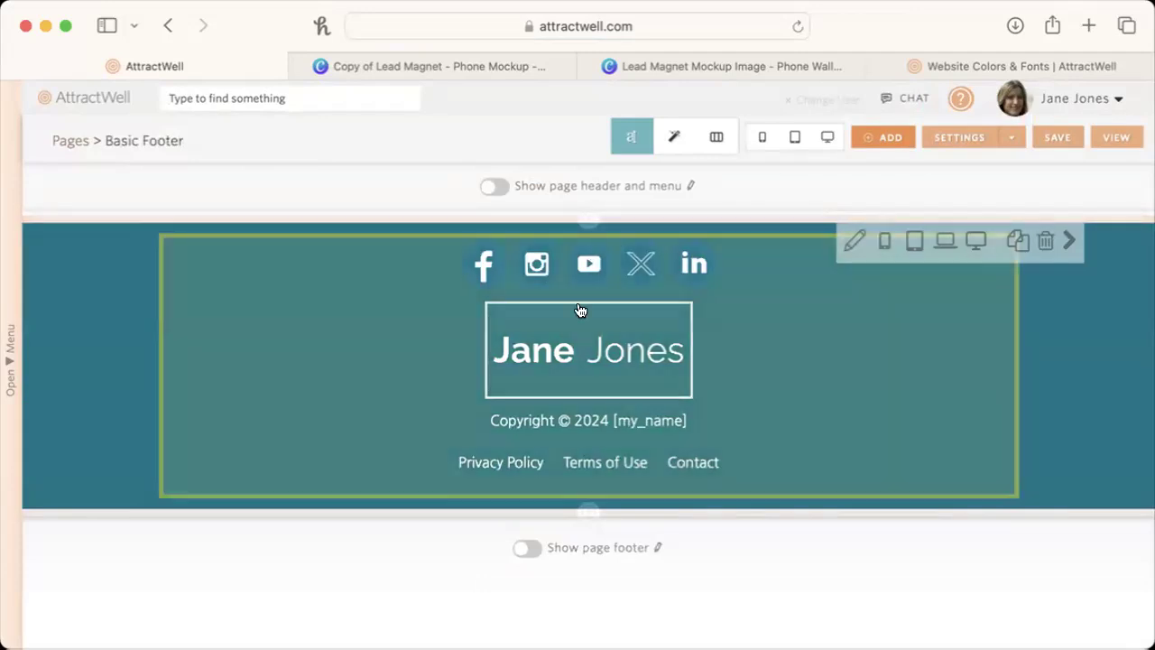
Copy the second listed Lead Magnet Footer Section page in above the existing Basic Footer section.
{"action": "left_click", "coordinate": [586, 217]}
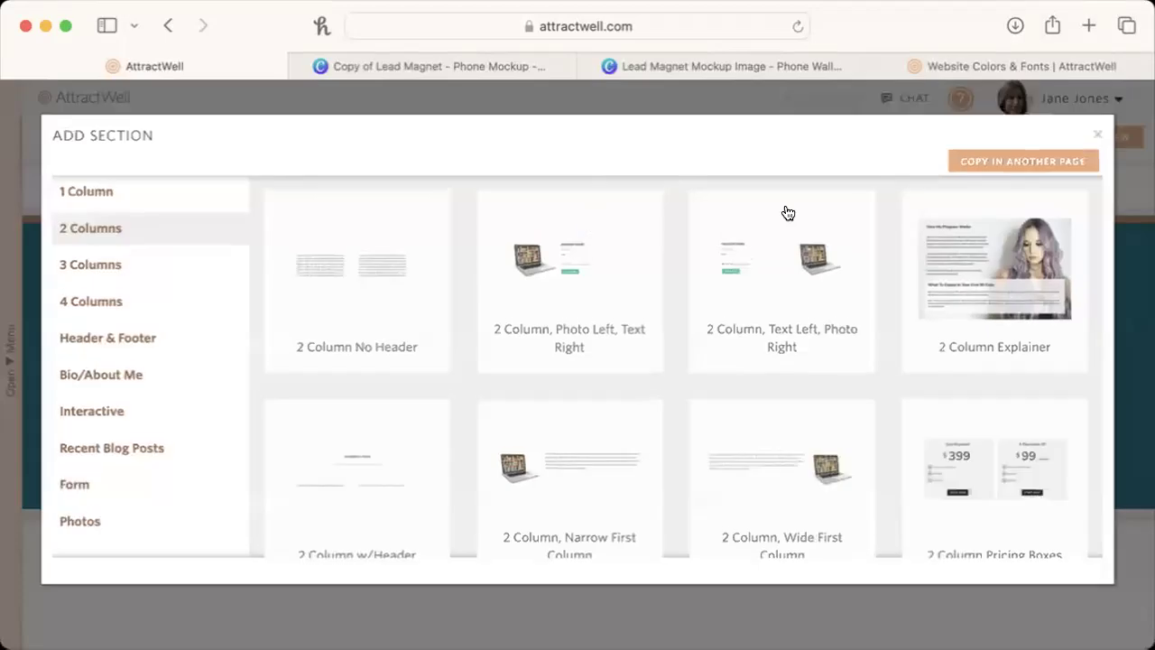
{"action": "left_click", "coordinate": [980, 162]}
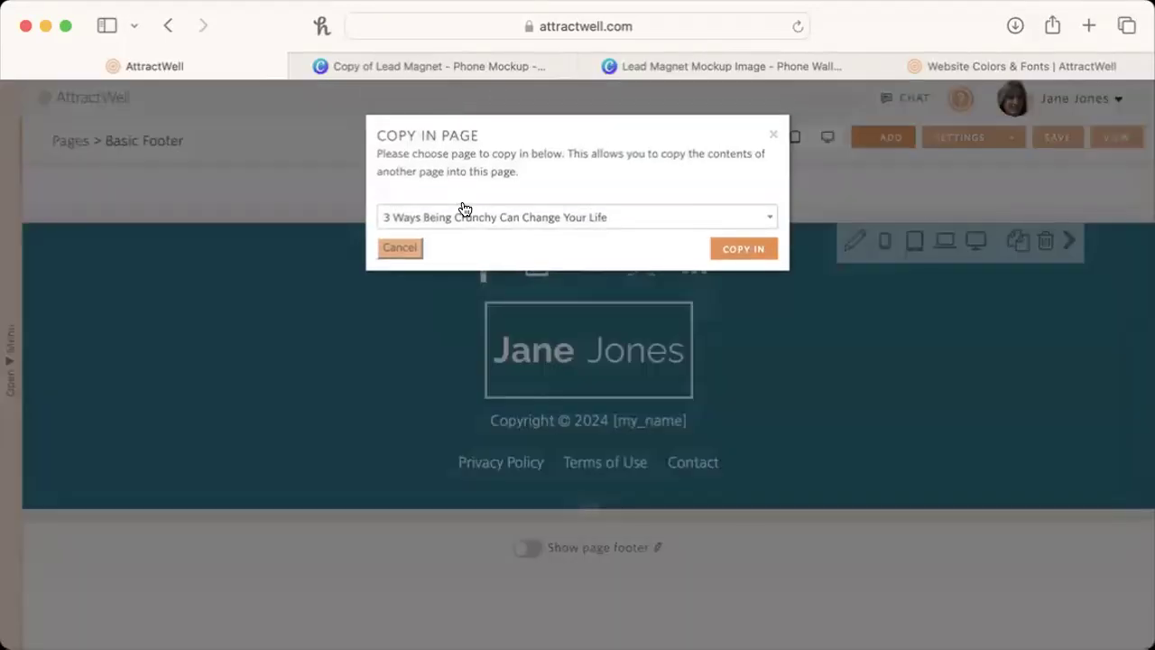
{"action": "left_click", "coordinate": [463, 213]}
{"action": "type", "text": "footer"}
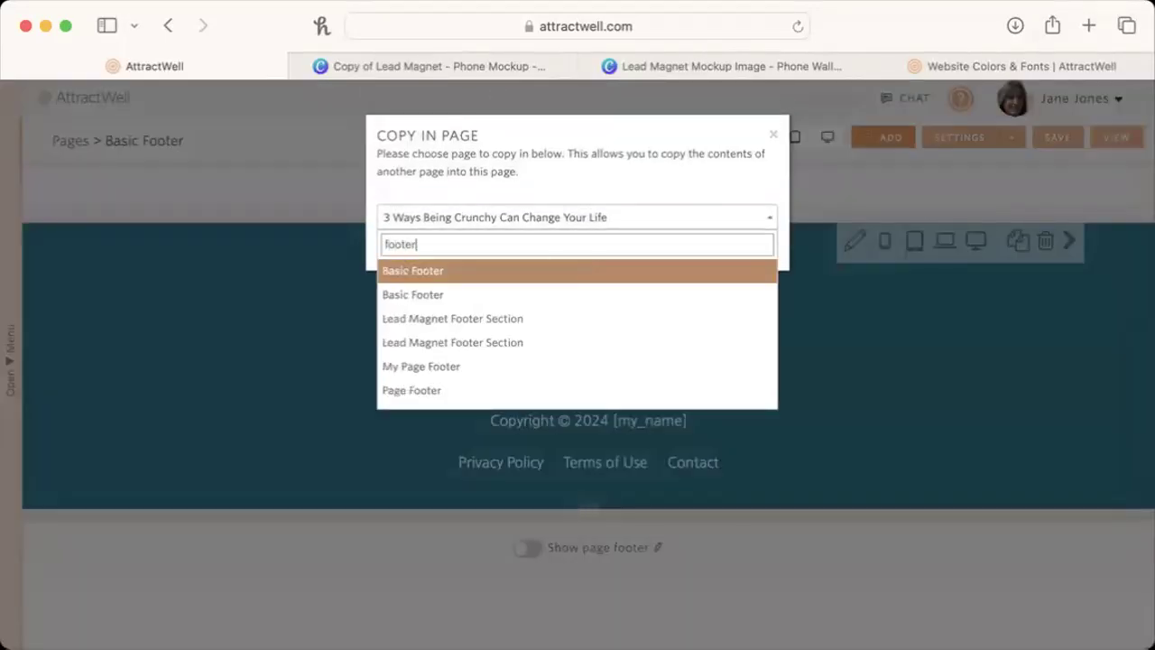
{"action": "left_click", "coordinate": [463, 321]}
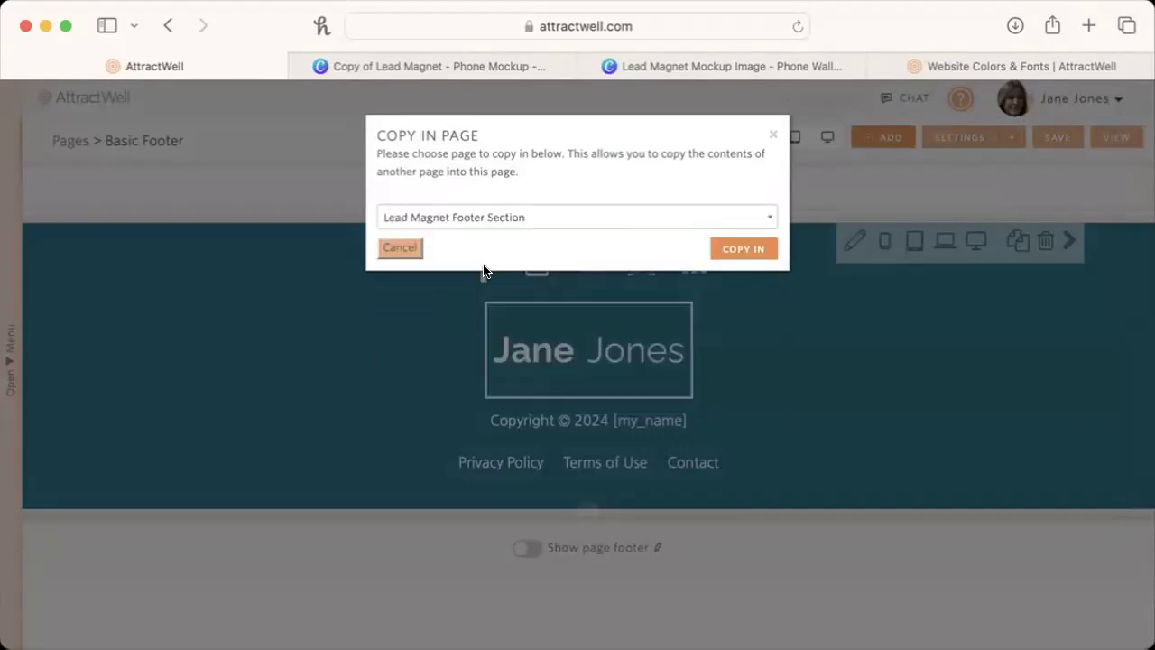
{"action": "left_click", "coordinate": [524, 220]}
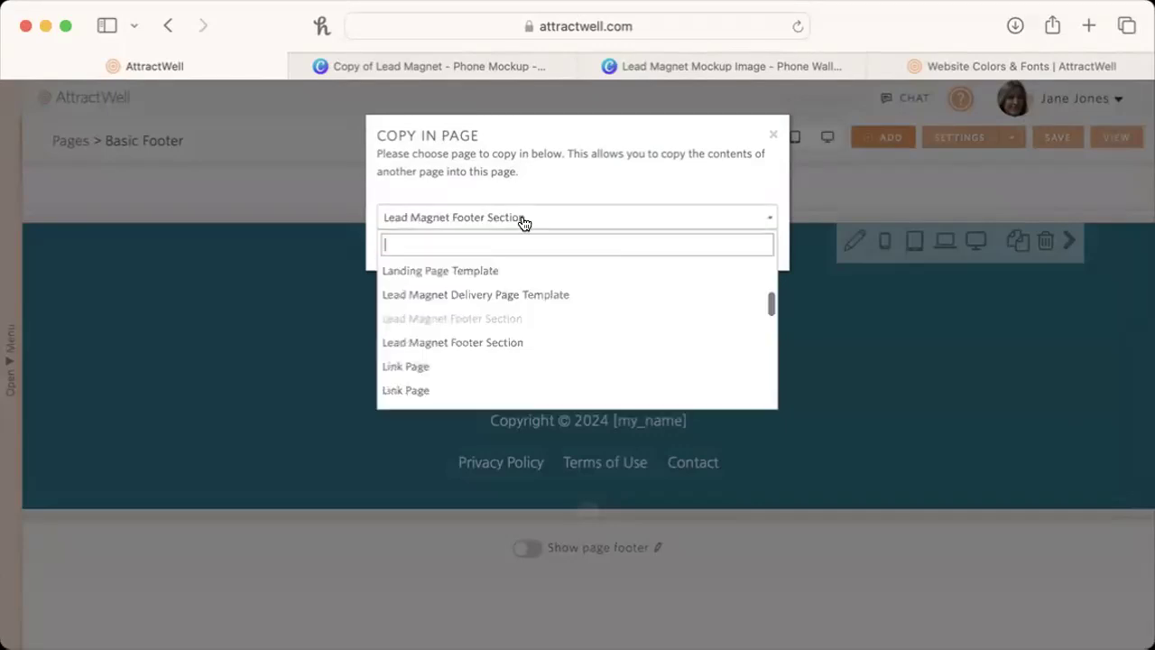
{"action": "left_click", "coordinate": [501, 345]}
{"action": "left_click", "coordinate": [740, 248]}
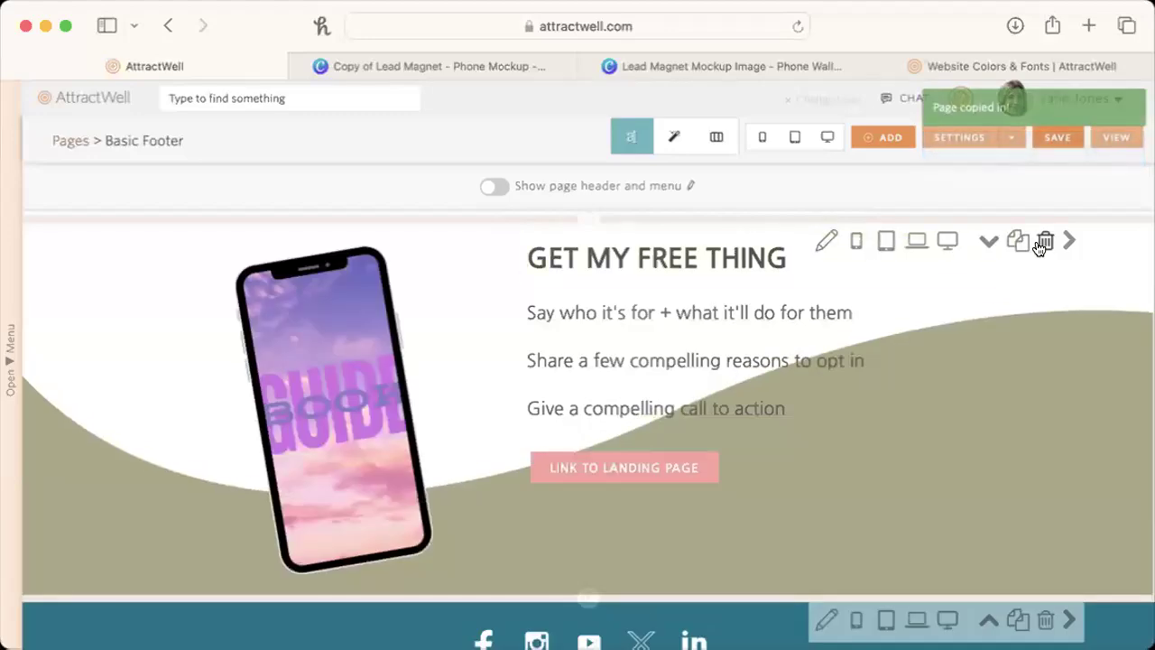
Delete the copied-in section with the GUIDE BOOK phone image from the Basic Footer page.
{"action": "left_click", "coordinate": [1045, 240]}
{"action": "left_click", "coordinate": [756, 357]}
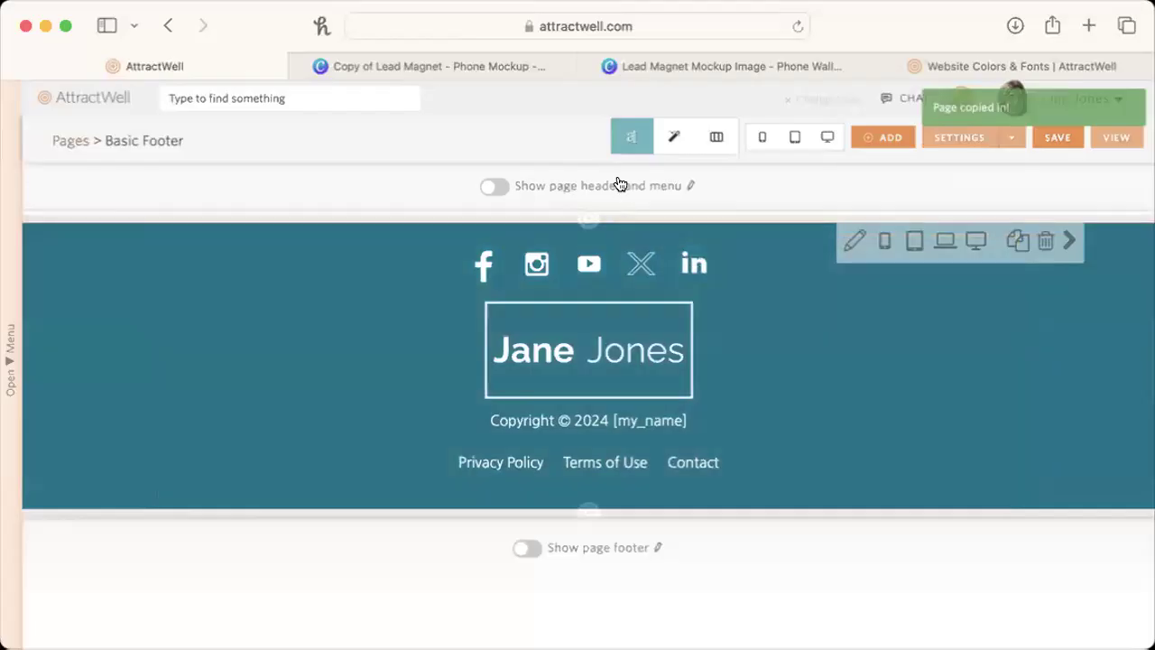
Copy the first listed Lead Magnet Footer Section page in above the existing Basic Footer section.
{"action": "left_click", "coordinate": [587, 219]}
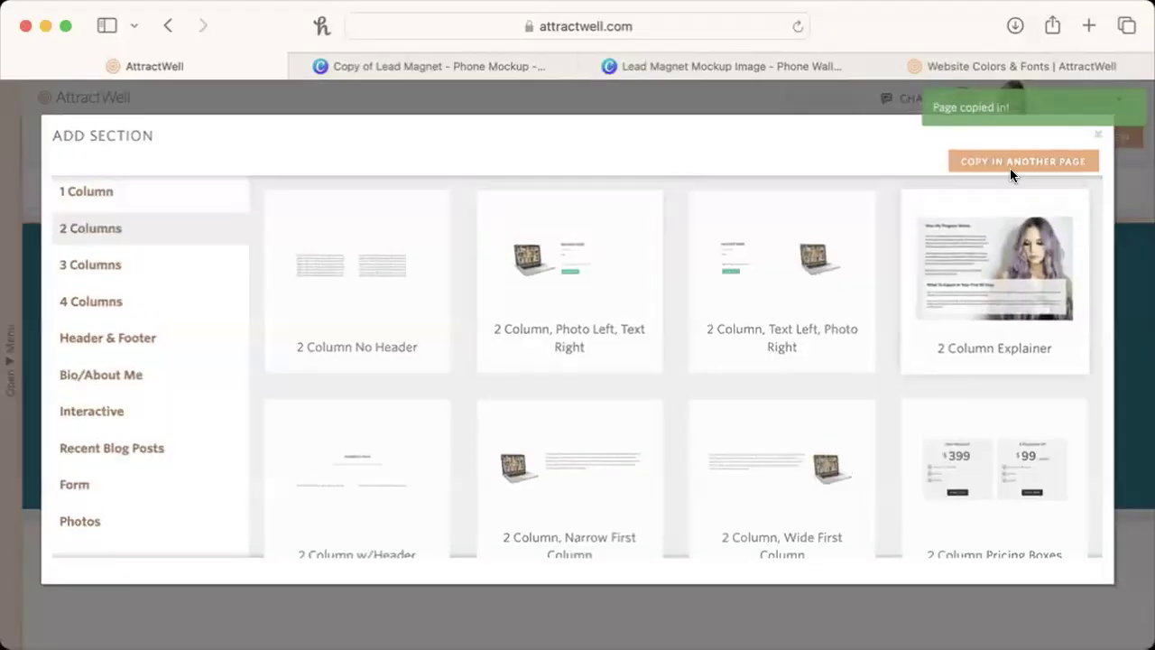
{"action": "left_click", "coordinate": [959, 163]}
{"action": "left_click", "coordinate": [461, 221]}
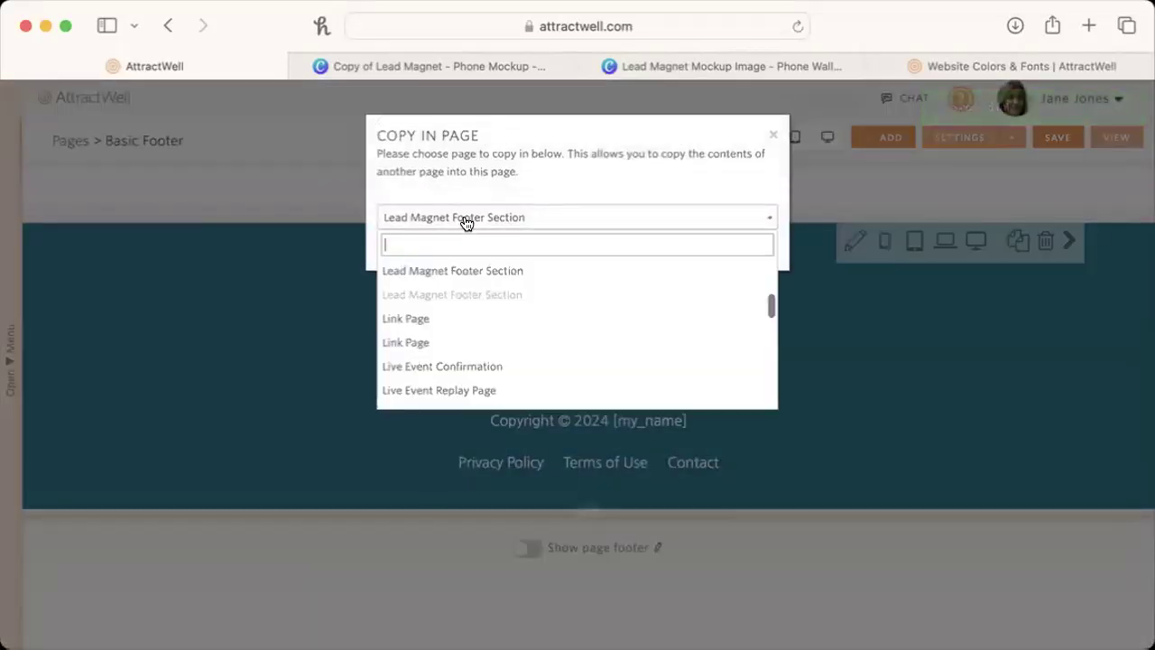
{"action": "left_click", "coordinate": [470, 269]}
{"action": "left_click", "coordinate": [743, 249]}
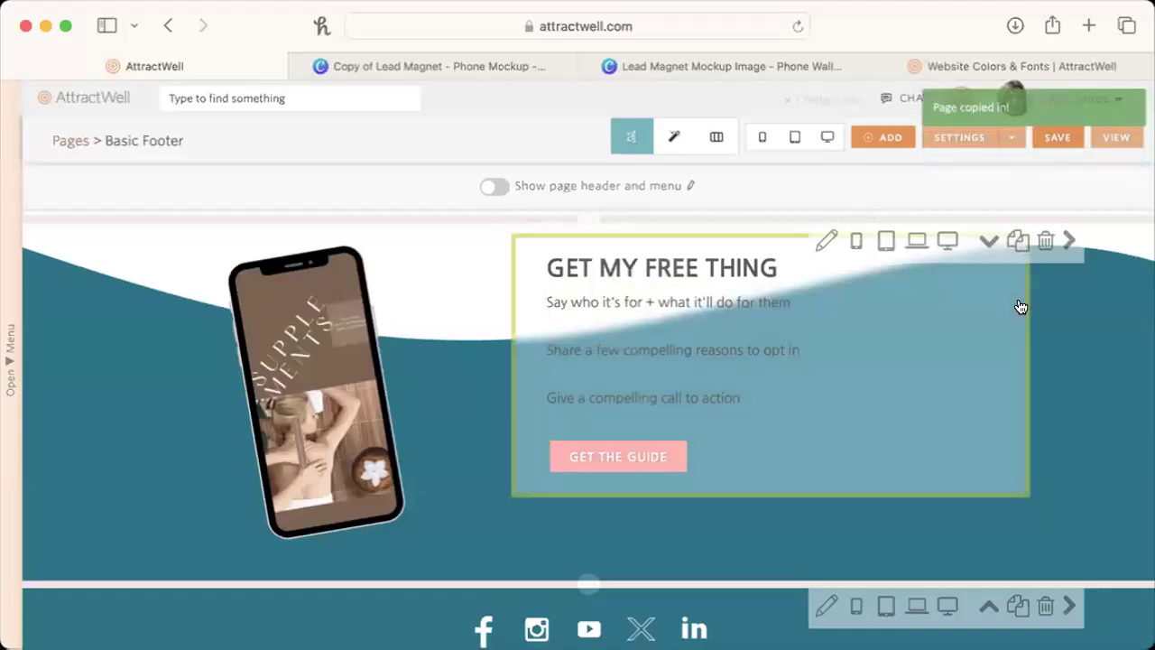
Review the combined Basic Footer page from the phone mockup down to the policy links in the desktop preview.
{"action": "scroll", "coordinate": [1031, 446], "scroll_direction": "down", "scroll_amount": 3}
{"action": "scroll", "coordinate": [1032, 442], "scroll_direction": "down", "scroll_amount": 2}
{"action": "scroll", "coordinate": [1025, 460], "scroll_direction": "up", "scroll_amount": 5}
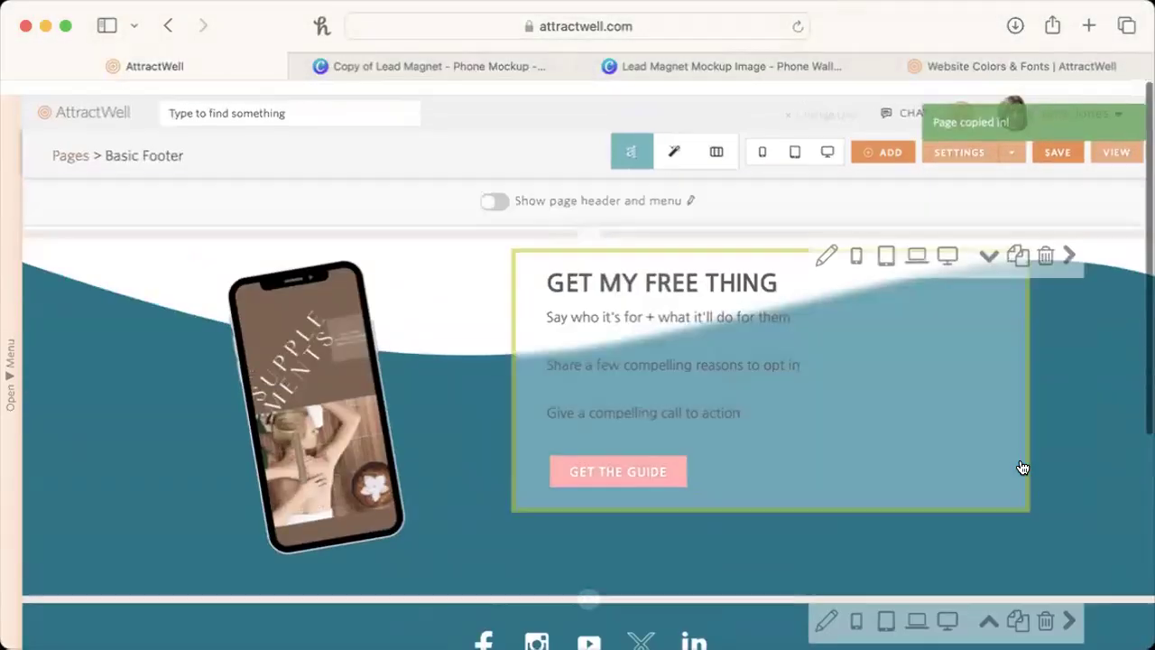
{"action": "left_click", "coordinate": [823, 140]}
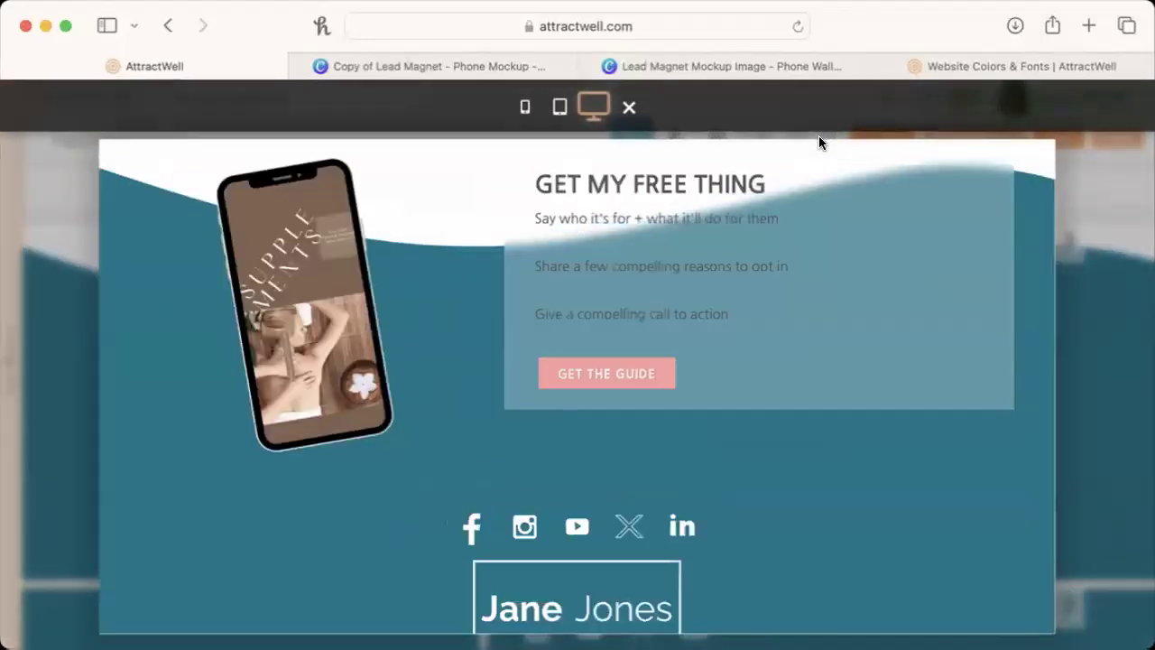
{"action": "scroll", "coordinate": [830, 314], "scroll_direction": "down", "scroll_amount": 3}
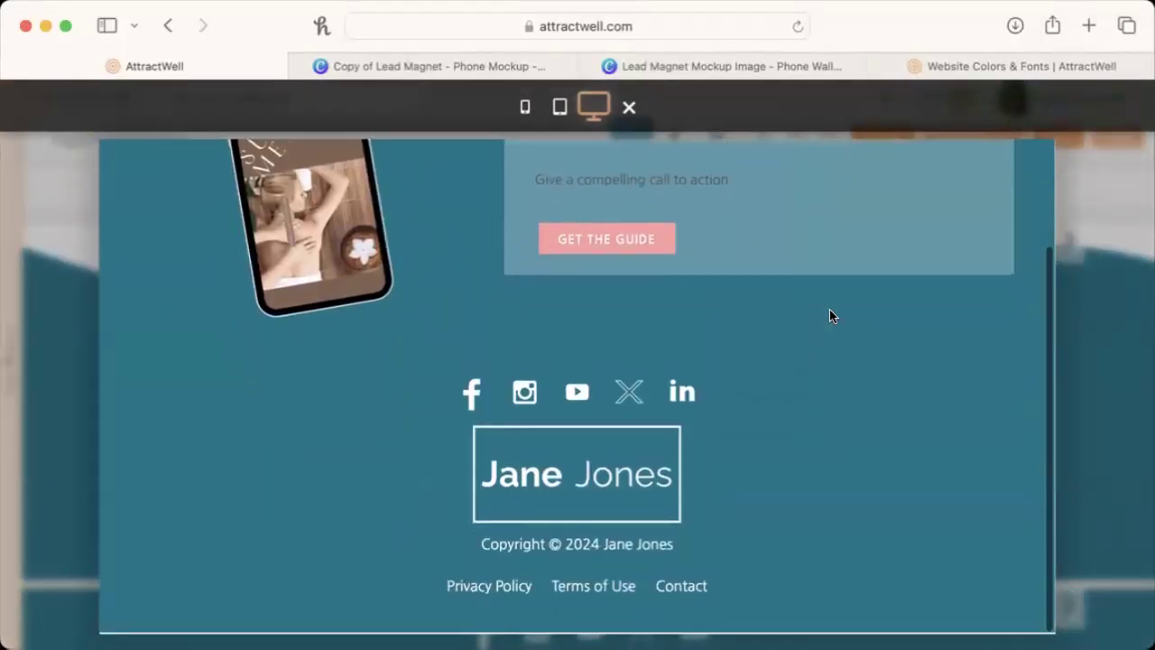
{"action": "scroll", "coordinate": [829, 314], "scroll_direction": "up", "scroll_amount": 3}
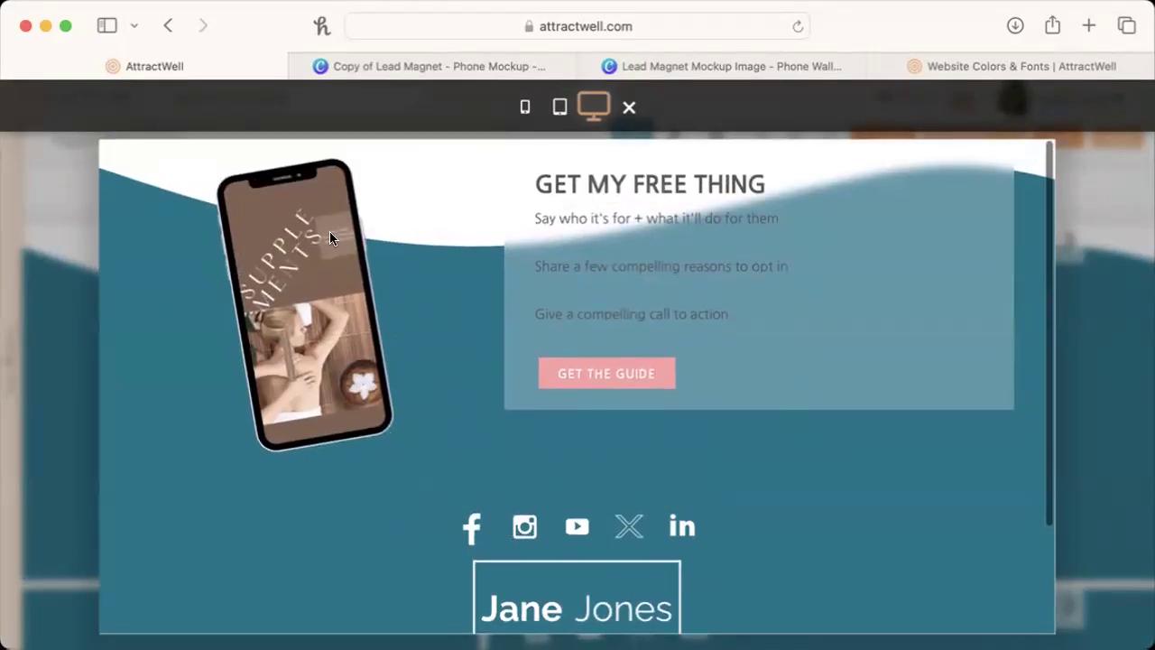
{"action": "scroll", "coordinate": [485, 430], "scroll_direction": "down", "scroll_amount": 3}
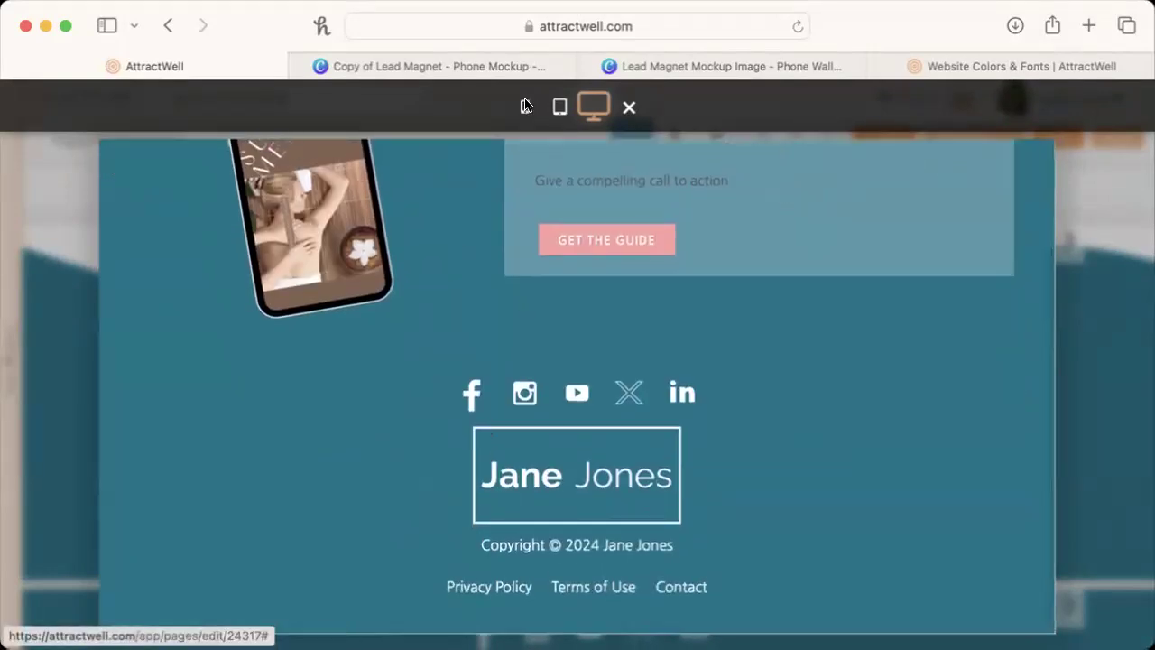
Check the combined footer's stacking in the mobile preview, compare it with the desktop preview, and close the preview.
{"action": "left_click", "coordinate": [524, 107]}
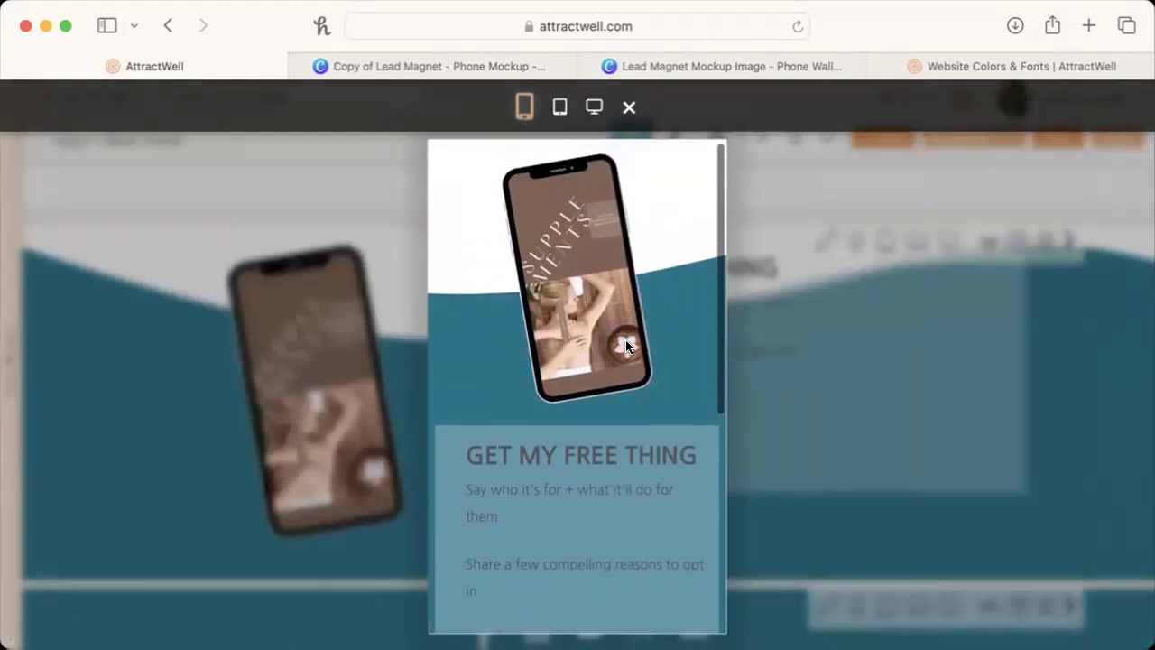
{"action": "scroll", "coordinate": [626, 352], "scroll_direction": "down", "scroll_amount": 5}
{"action": "scroll", "coordinate": [625, 341], "scroll_direction": "up", "scroll_amount": 10}
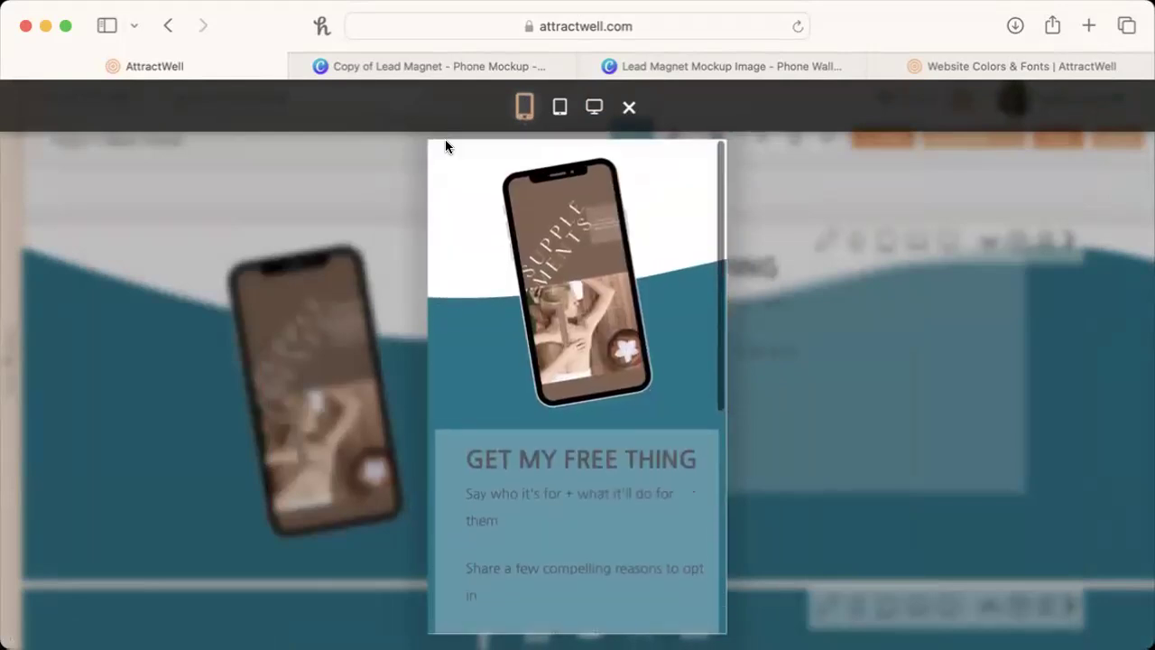
{"action": "scroll", "coordinate": [603, 494], "scroll_direction": "down", "scroll_amount": 5}
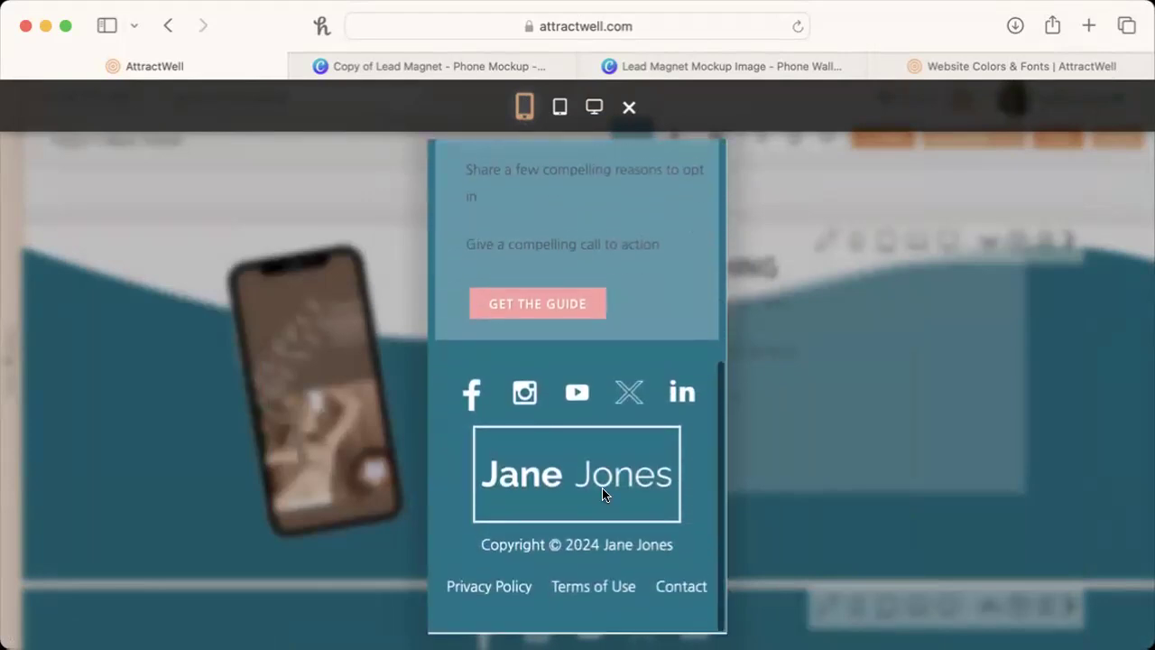
{"action": "scroll", "coordinate": [601, 490], "scroll_direction": "up", "scroll_amount": 5}
{"action": "left_click", "coordinate": [593, 107]}
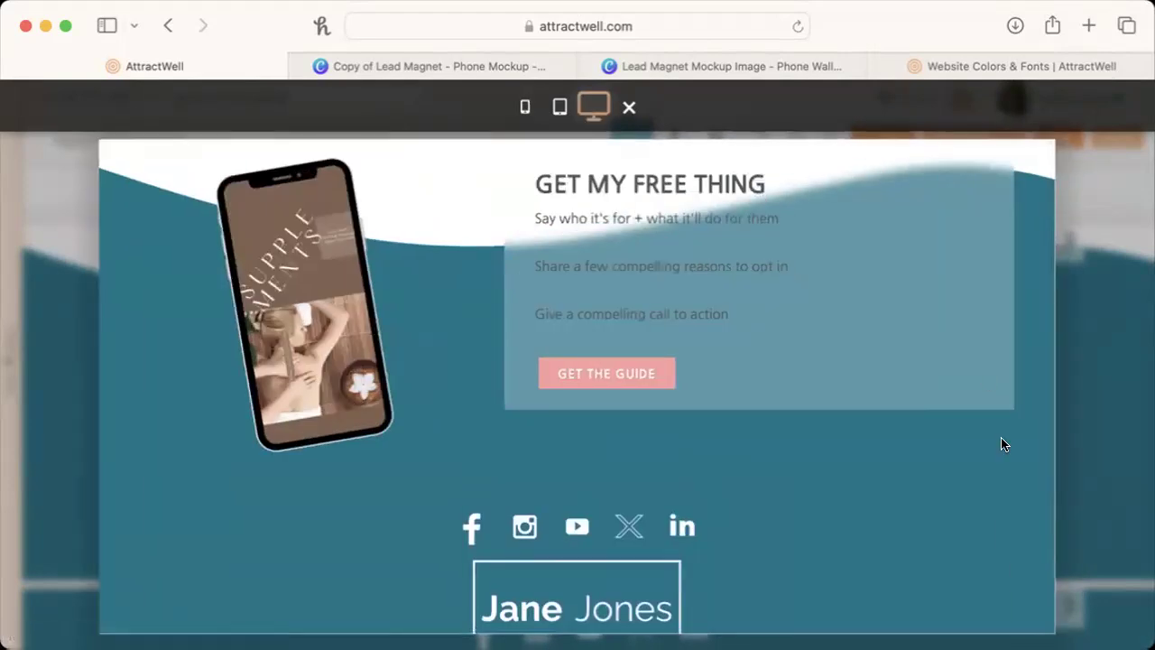
{"action": "scroll", "coordinate": [1003, 444], "scroll_direction": "down", "scroll_amount": 3}
{"action": "scroll", "coordinate": [1004, 443], "scroll_direction": "up", "scroll_amount": 3}
{"action": "left_click", "coordinate": [1081, 413]}
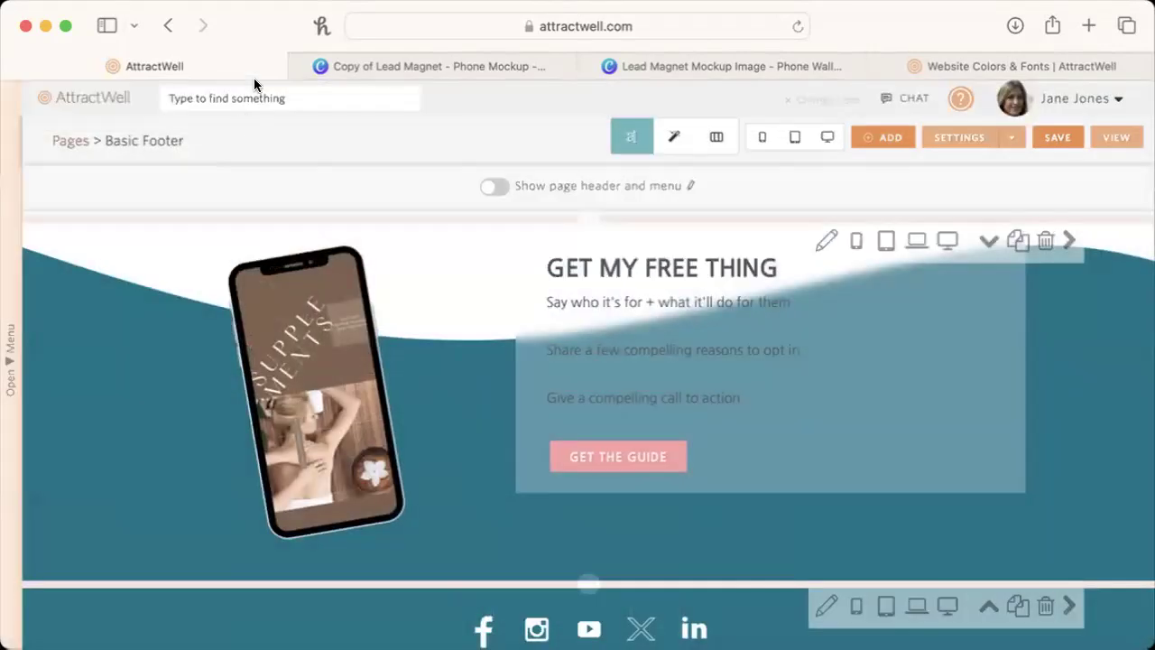
Search the site for "site" and open the first Sitemap Footer page, leaving the Basic Footer page without saving.
{"action": "left_click", "coordinate": [254, 99]}
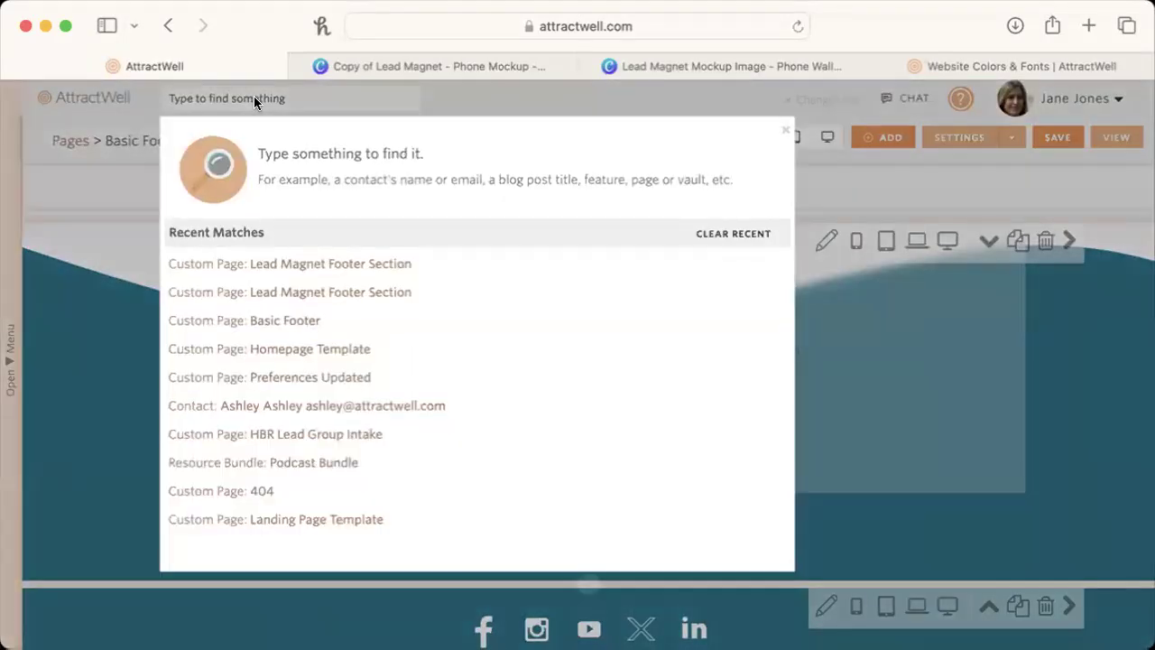
{"action": "type", "text": "site"}
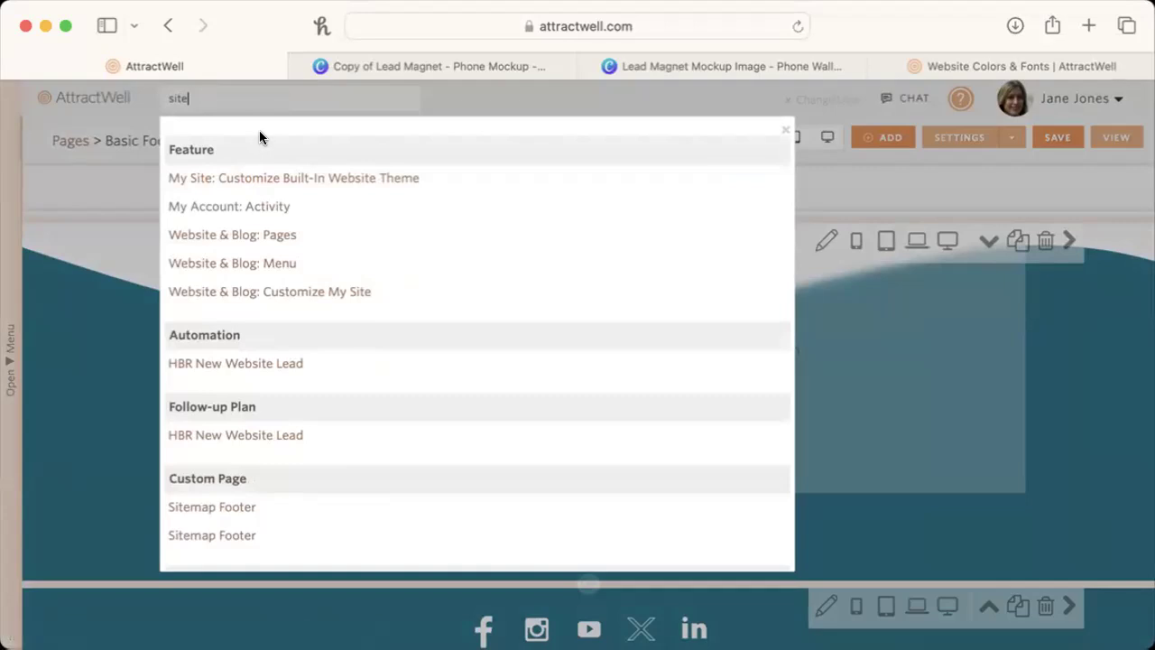
{"action": "left_click", "coordinate": [212, 507]}
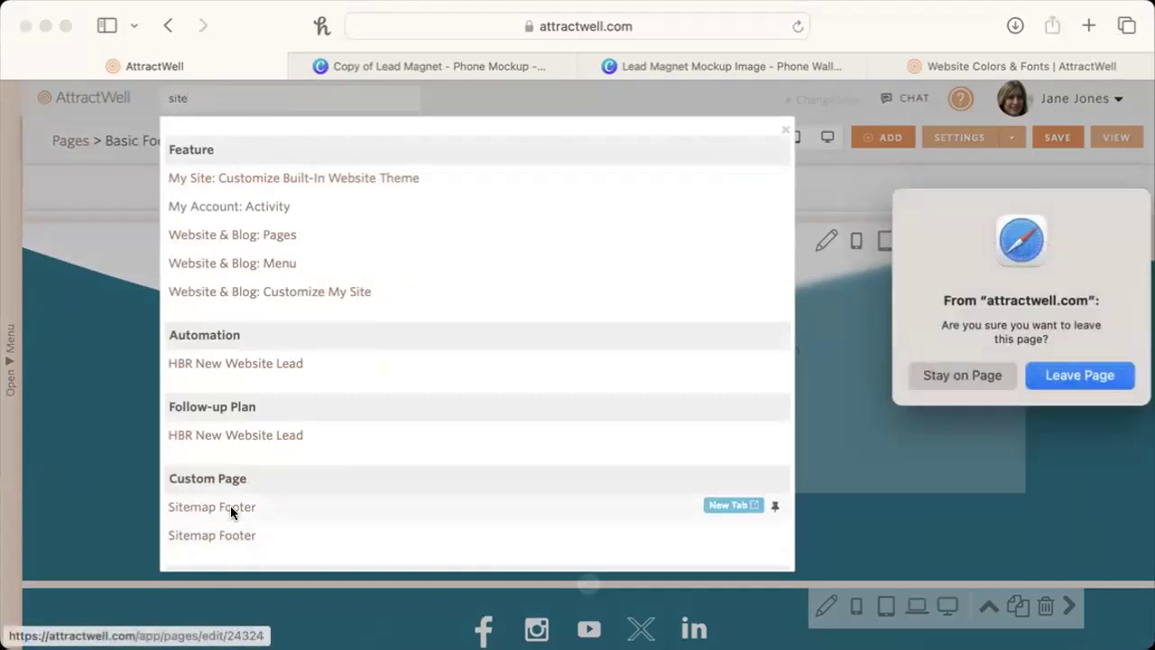
{"action": "left_click", "coordinate": [1092, 375]}
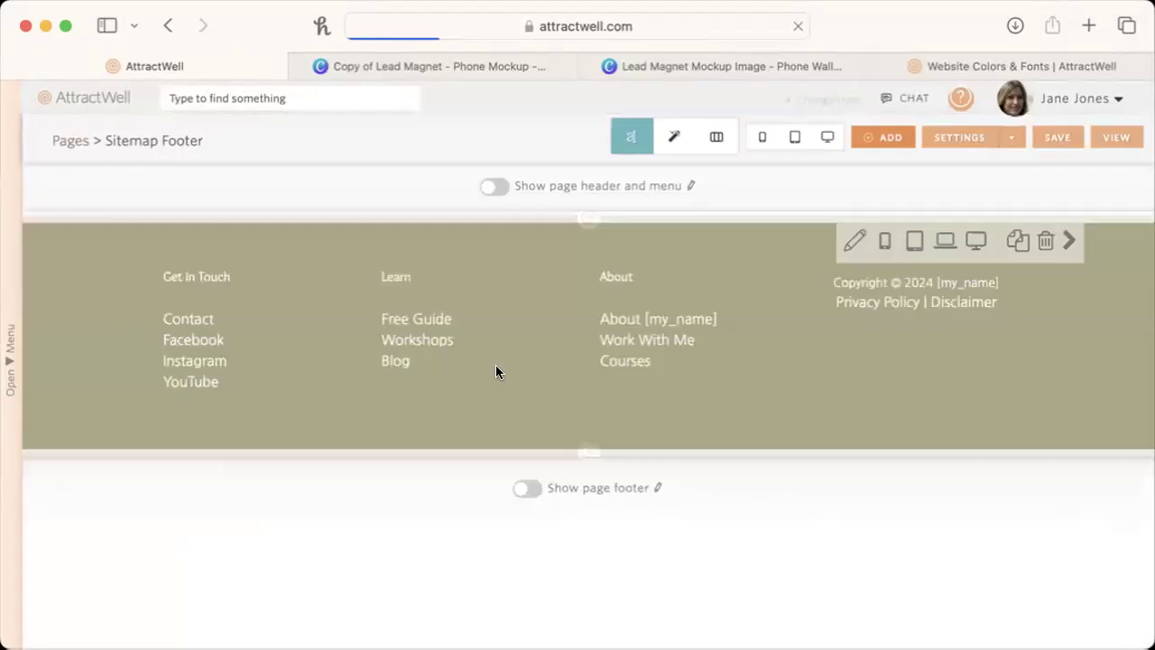
Set the Sitemap Footer section's background color to the second teal brand swatch.
{"action": "left_click", "coordinate": [850, 241]}
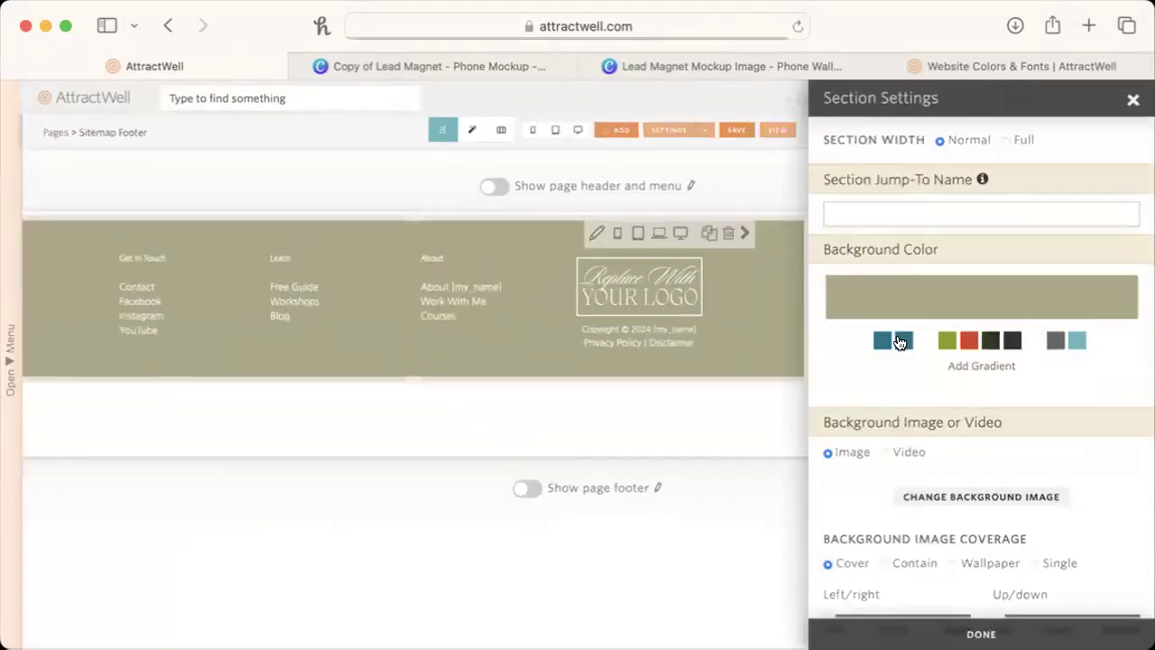
{"action": "left_click", "coordinate": [899, 341]}
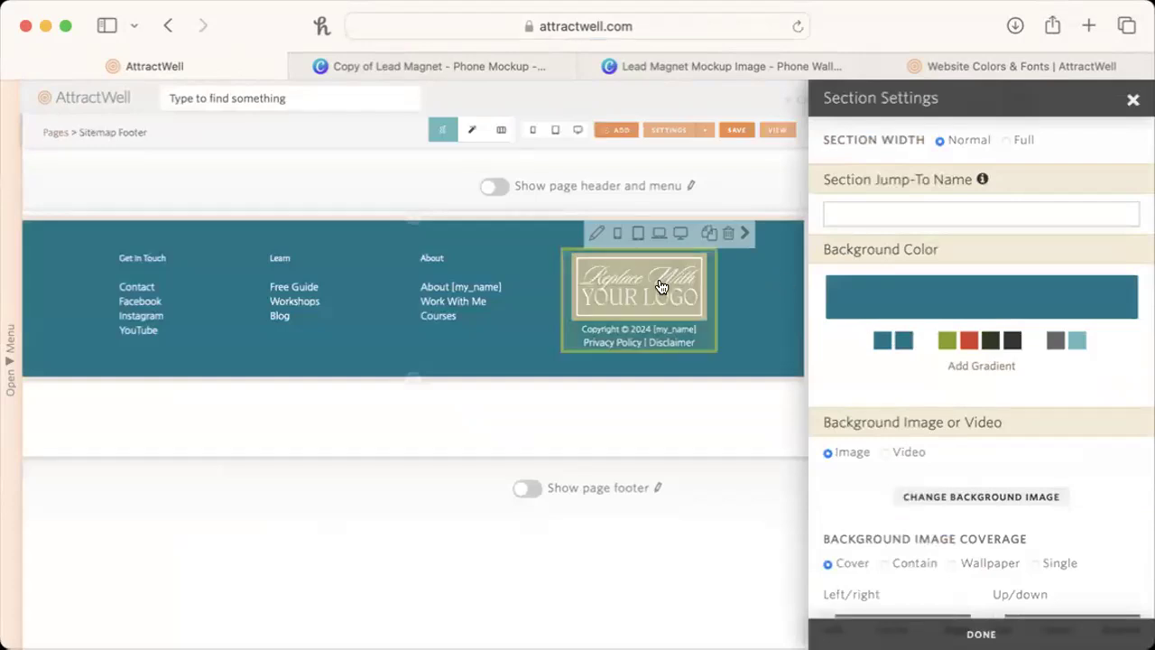
{"action": "left_click", "coordinate": [981, 634]}
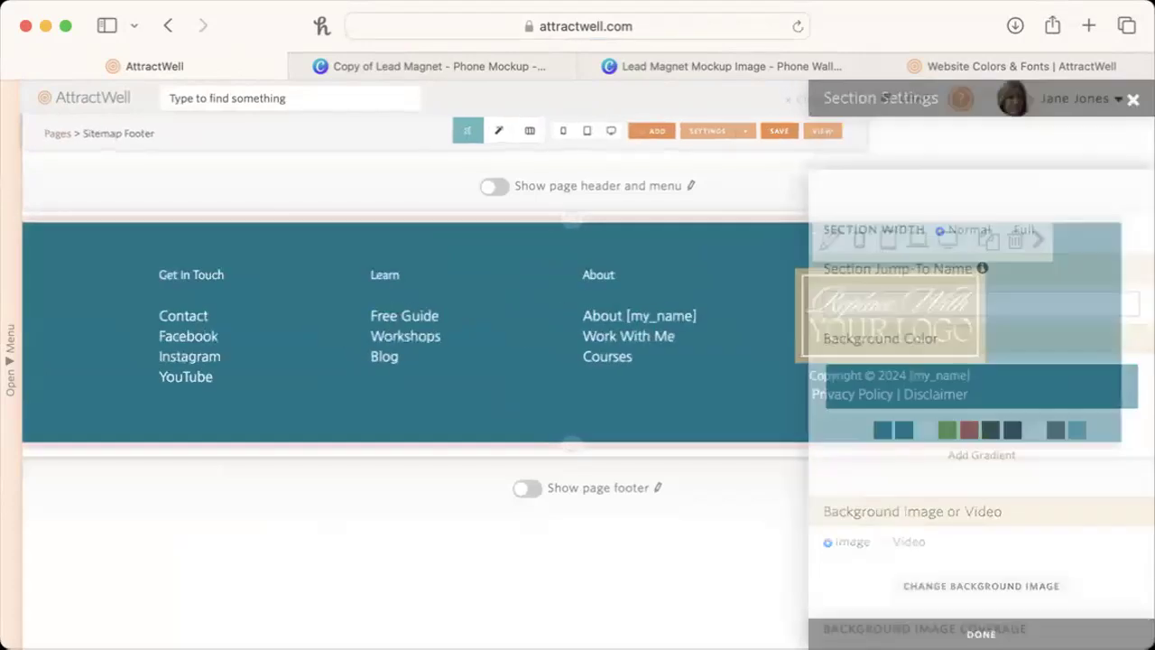
Replace the "Replace With YOUR LOGO" placeholder in the footer's last column with the white brand logo from the saved images.
{"action": "left_click", "coordinate": [946, 323]}
{"action": "left_click", "coordinate": [900, 426]}
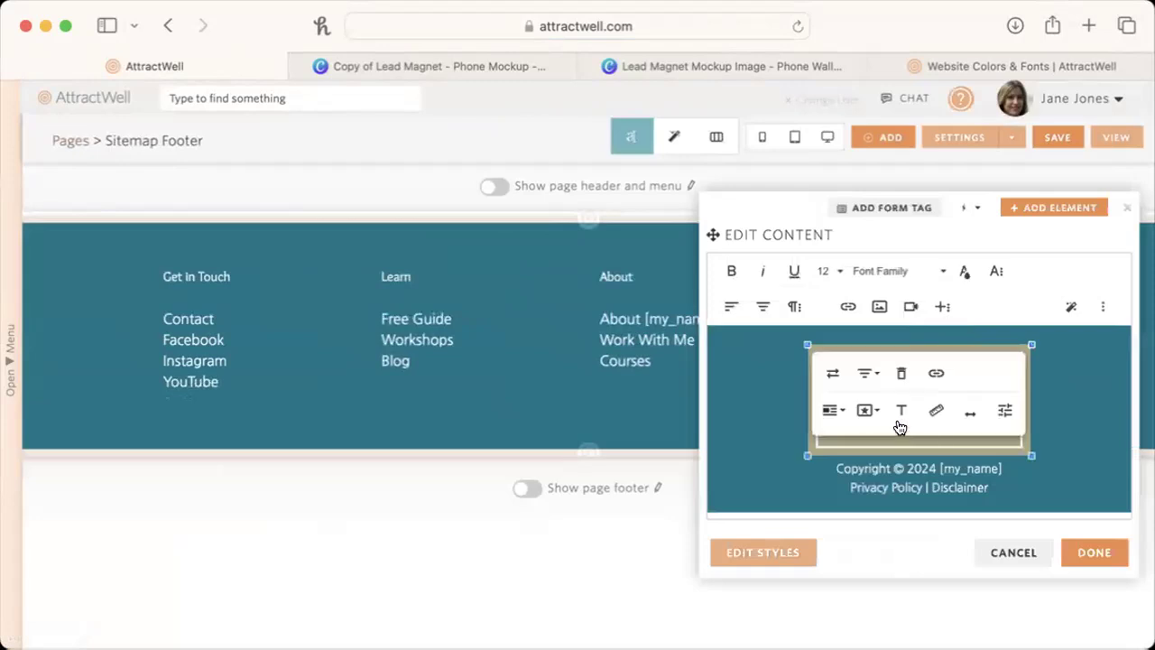
{"action": "left_click", "coordinate": [833, 373]}
{"action": "left_click", "coordinate": [932, 480]}
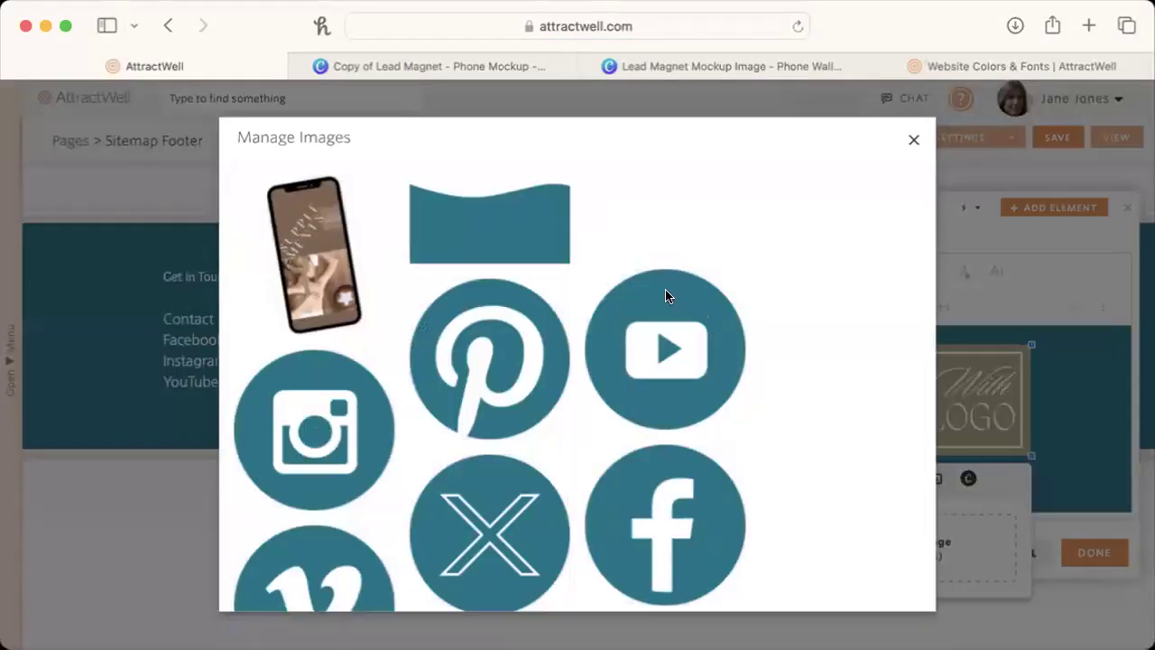
{"action": "left_click", "coordinate": [646, 211]}
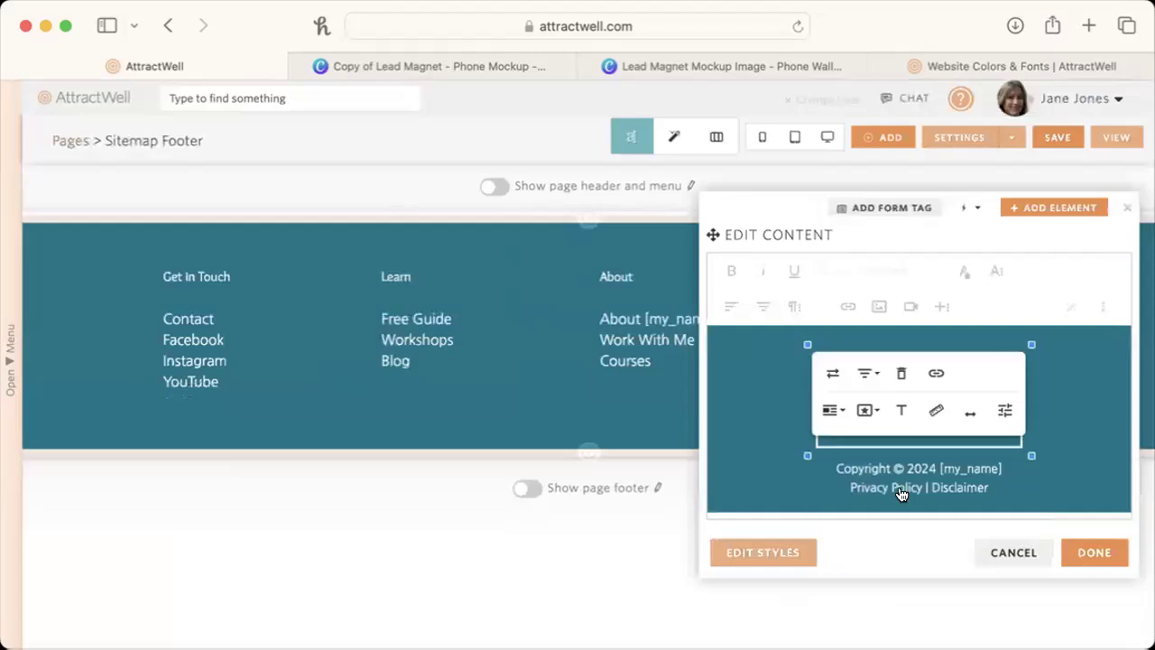
{"action": "left_click", "coordinate": [1090, 552]}
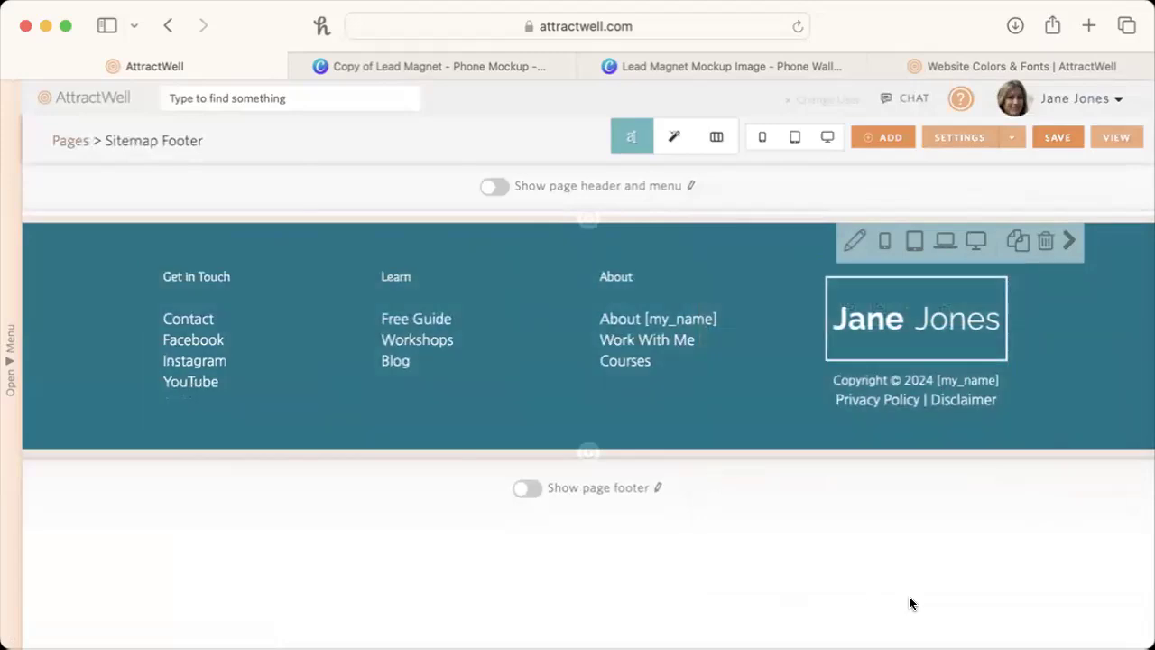
Examine the Contact link's URL settings in the Get In Touch column and test the link in the desktop preview.
{"action": "left_click", "coordinate": [170, 338]}
{"action": "left_click", "coordinate": [192, 398]}
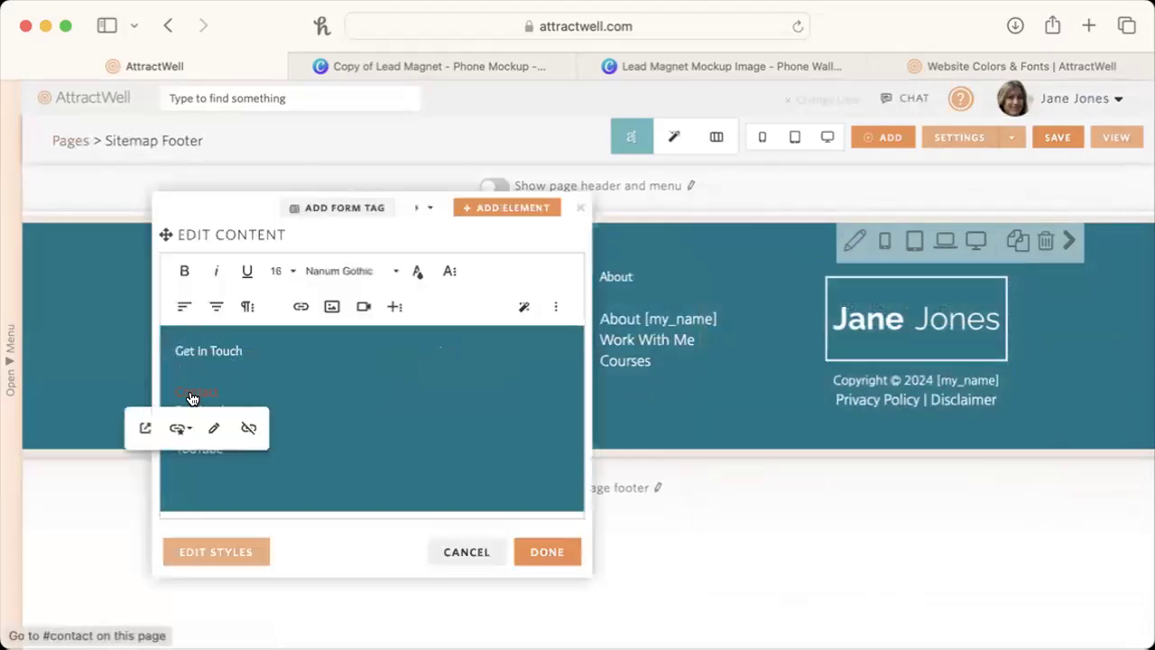
{"action": "left_click", "coordinate": [213, 427]}
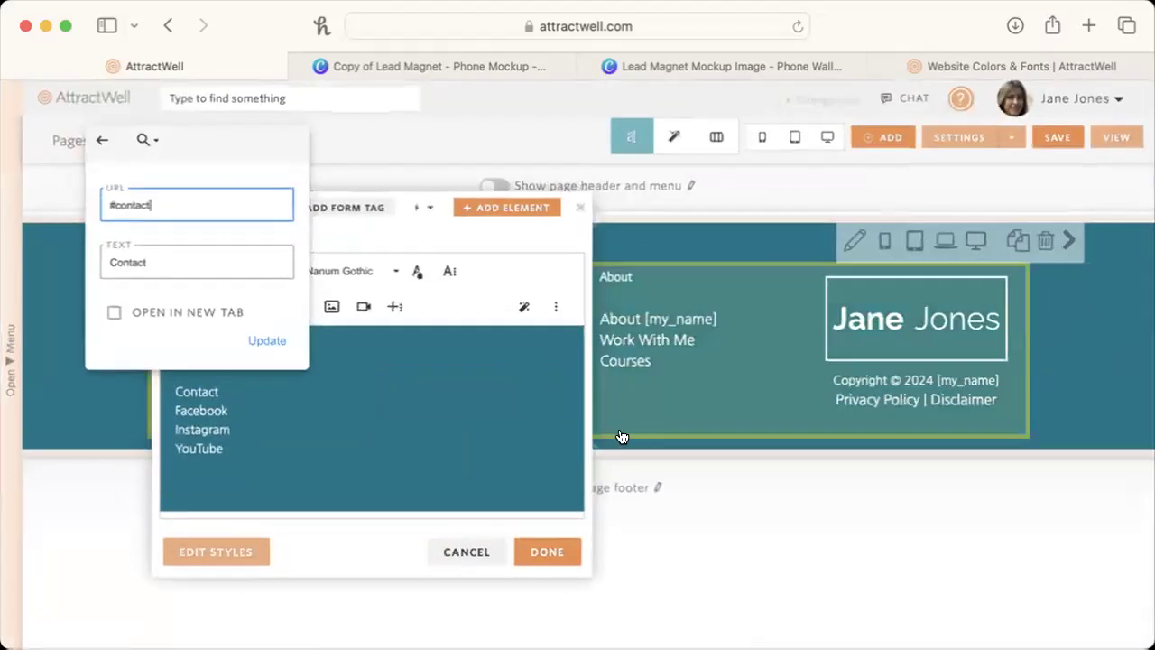
{"action": "left_click", "coordinate": [828, 137]}
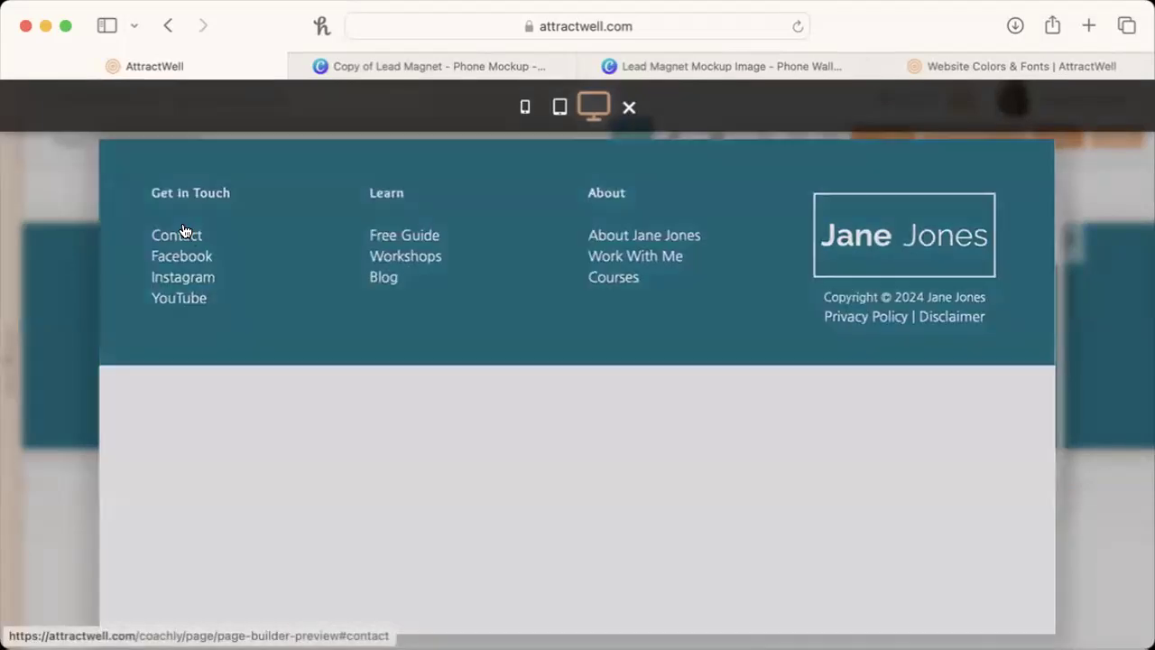
{"action": "left_click", "coordinate": [183, 232]}
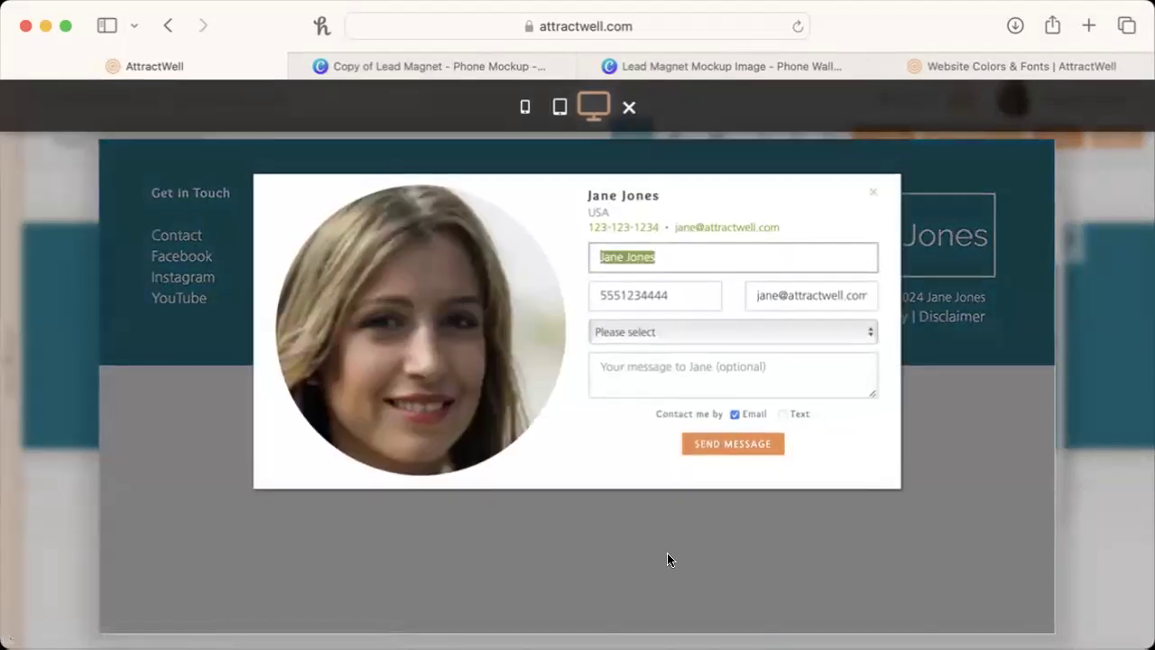
{"action": "left_click", "coordinate": [668, 553]}
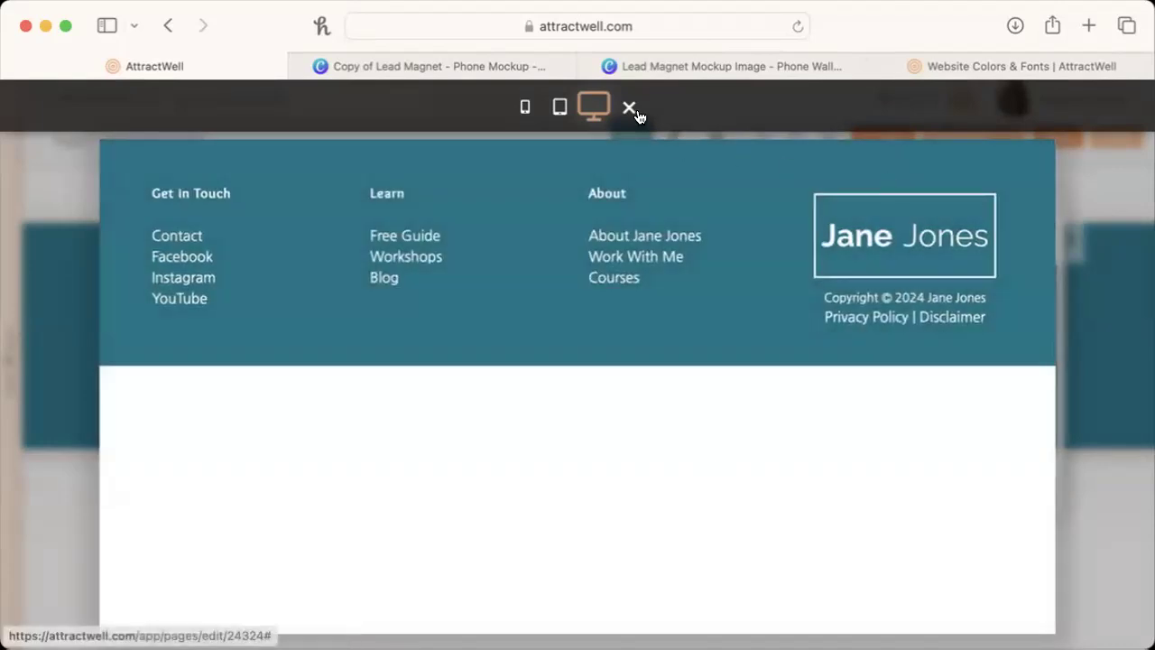
{"action": "left_click", "coordinate": [629, 107]}
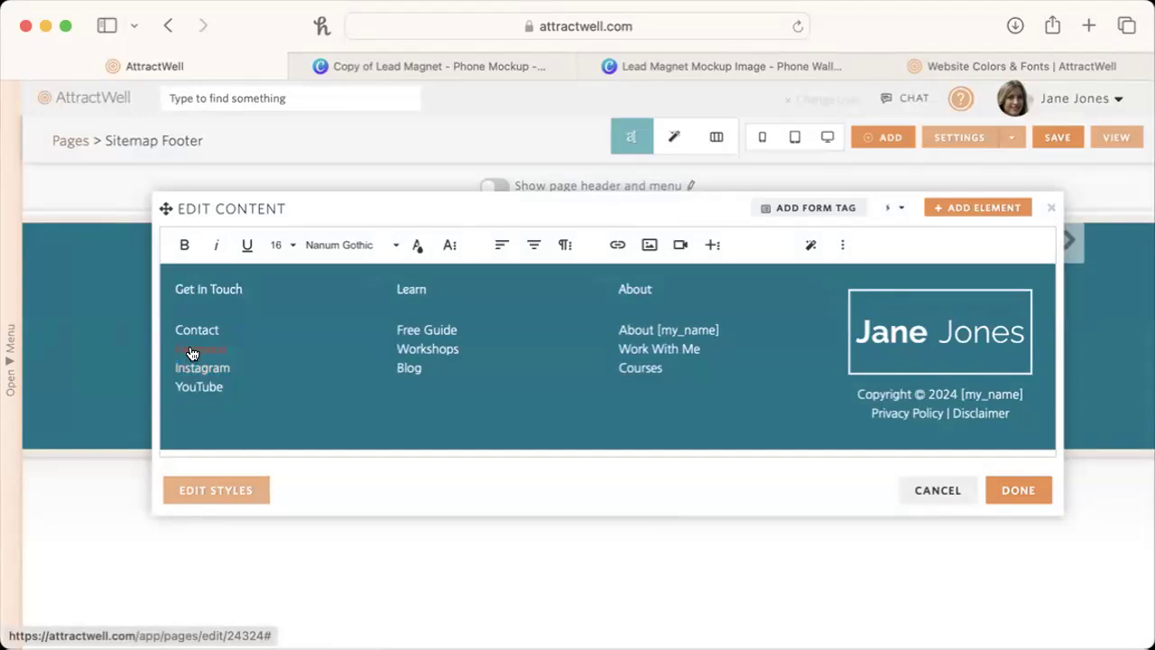
Inspect the Facebook link's URL settings in the Get In Touch column and close the content editor.
{"action": "left_click", "coordinate": [191, 352]}
{"action": "left_click", "coordinate": [217, 385]}
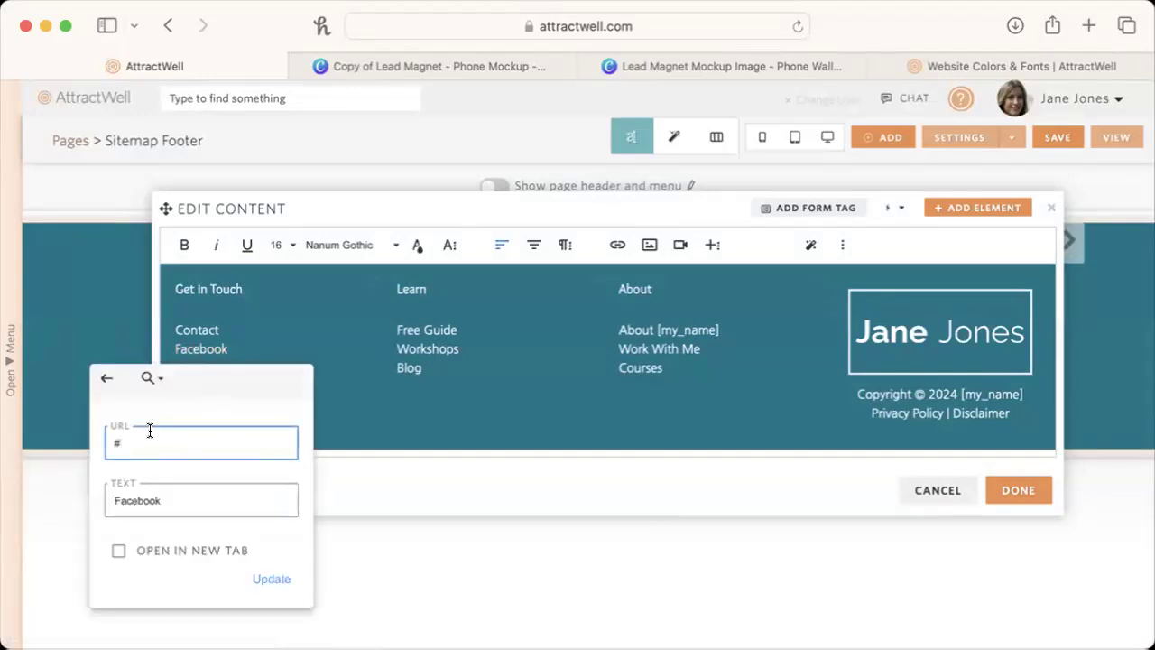
{"action": "left_click", "coordinate": [275, 578]}
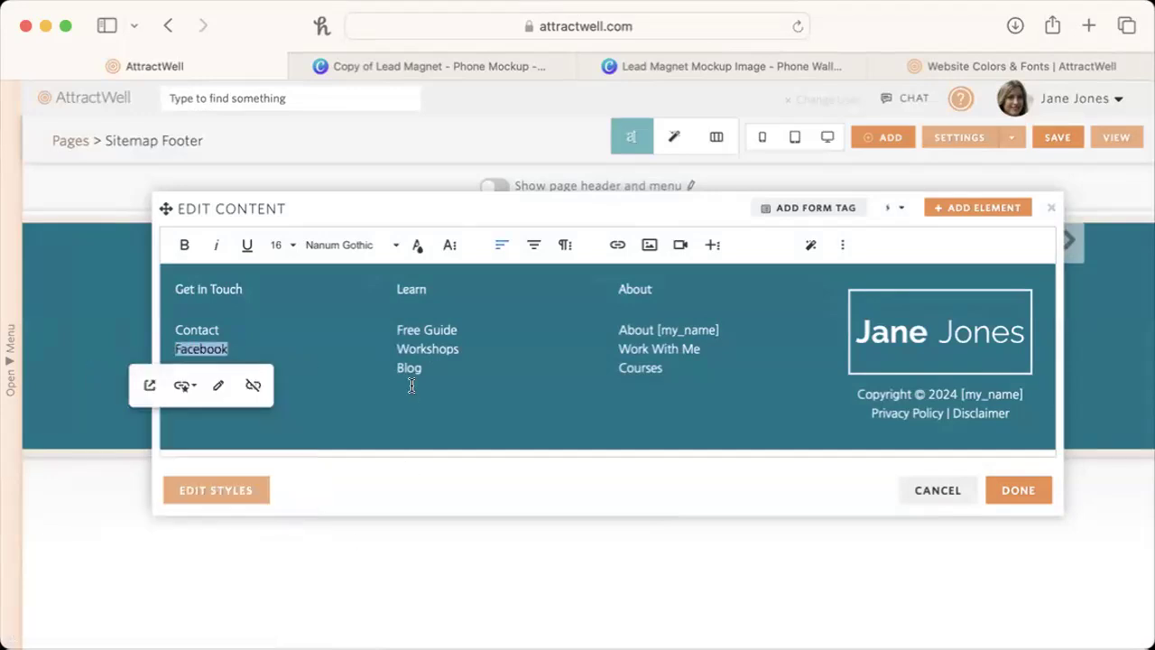
{"action": "left_click", "coordinate": [410, 387]}
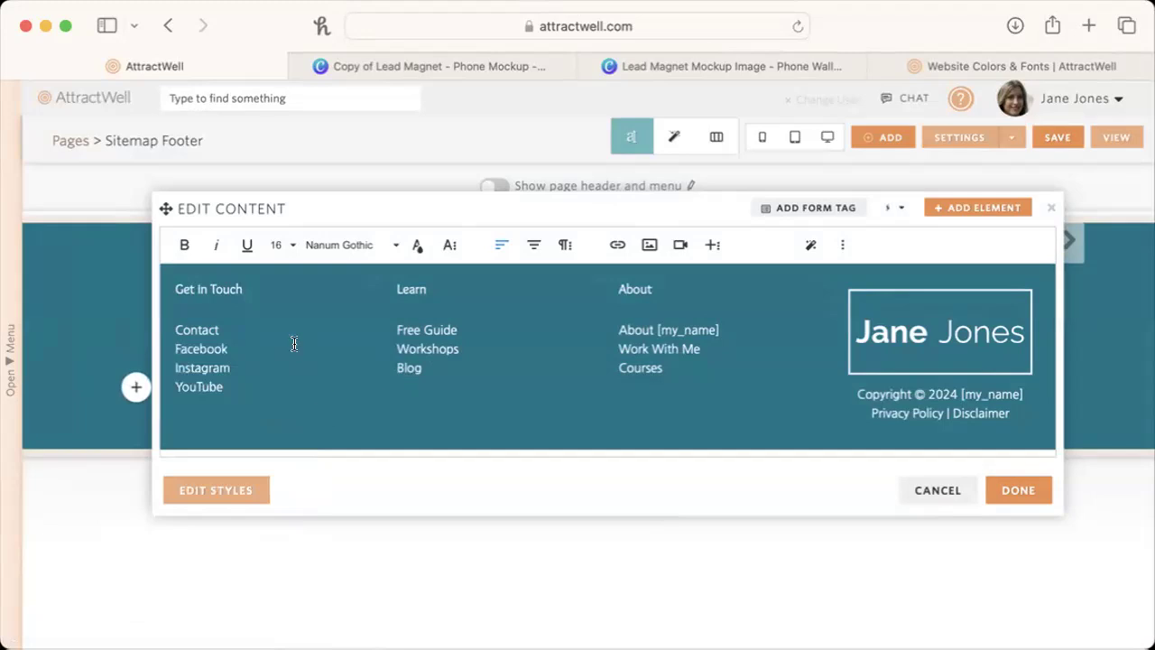
{"action": "left_click", "coordinate": [1053, 206]}
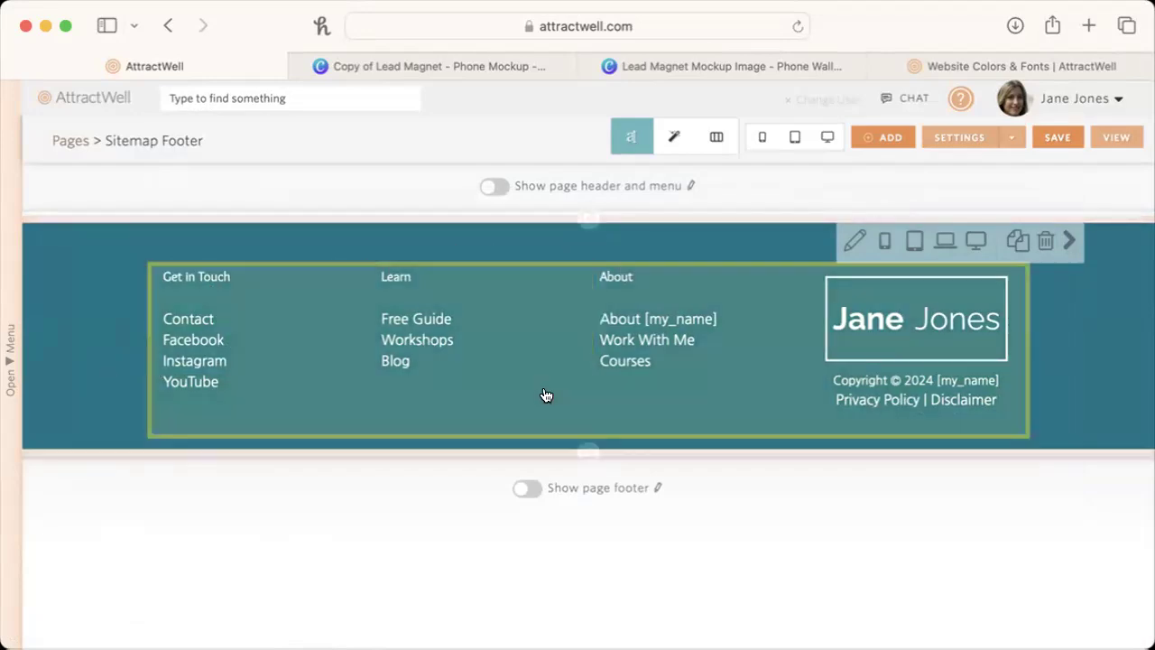
Copy the Basic Footer page into the Sitemap Footer page above the existing sitemap section.
{"action": "left_click", "coordinate": [588, 219]}
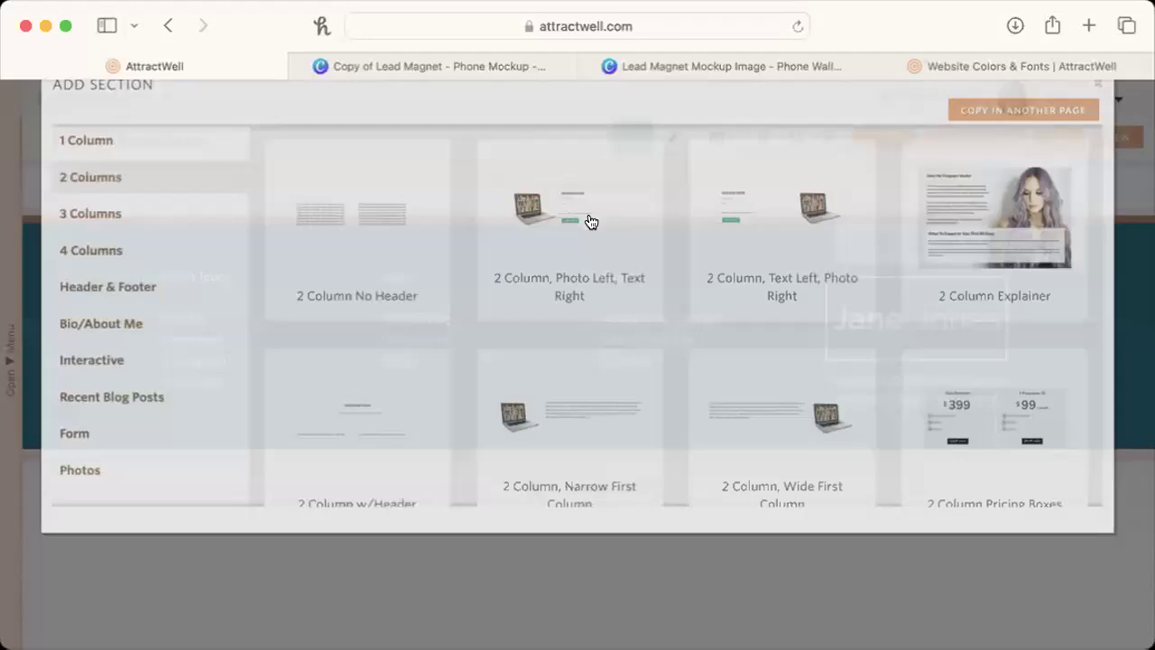
{"action": "left_click", "coordinate": [1019, 163]}
{"action": "left_click", "coordinate": [469, 224]}
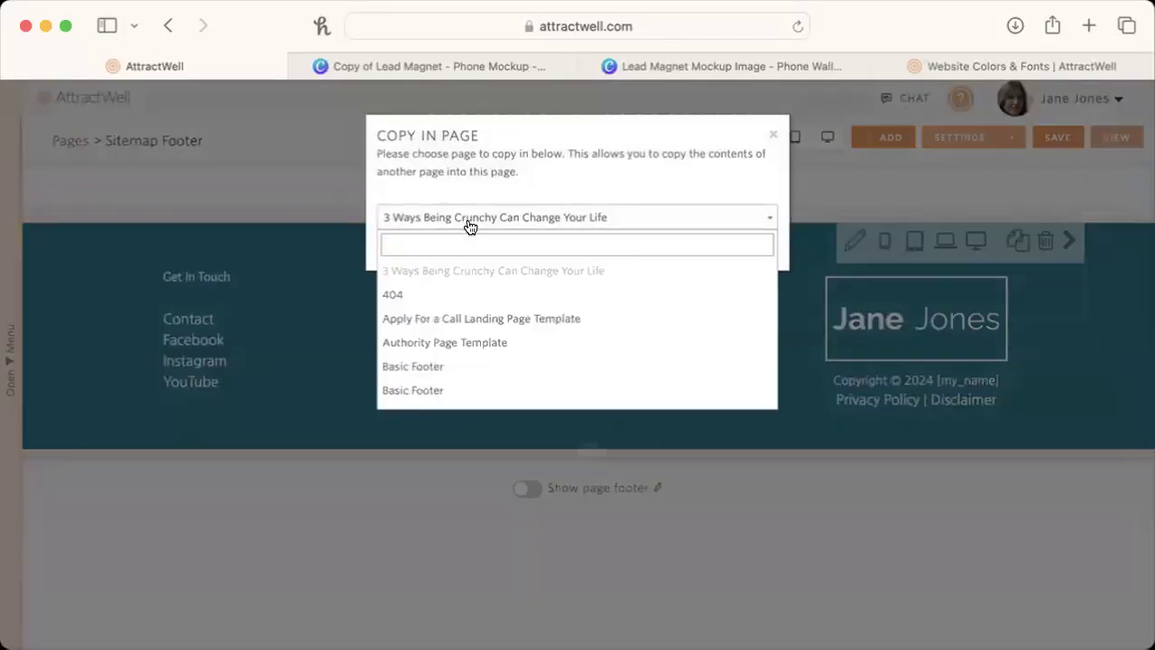
{"action": "left_click", "coordinate": [456, 367]}
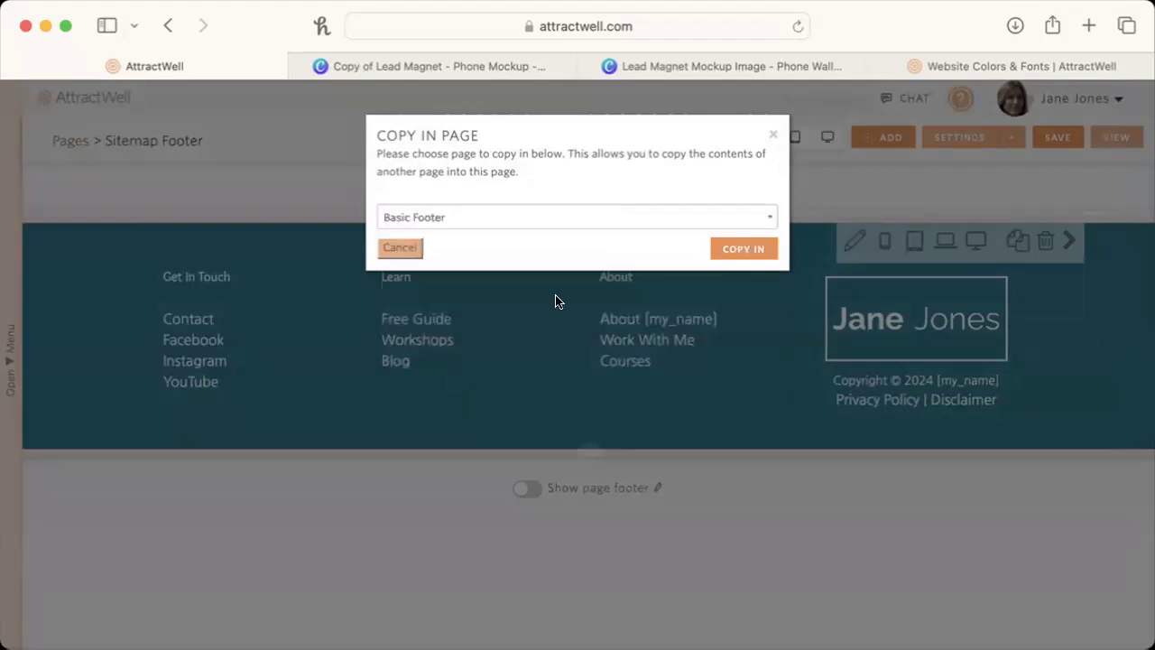
{"action": "left_click", "coordinate": [728, 252]}
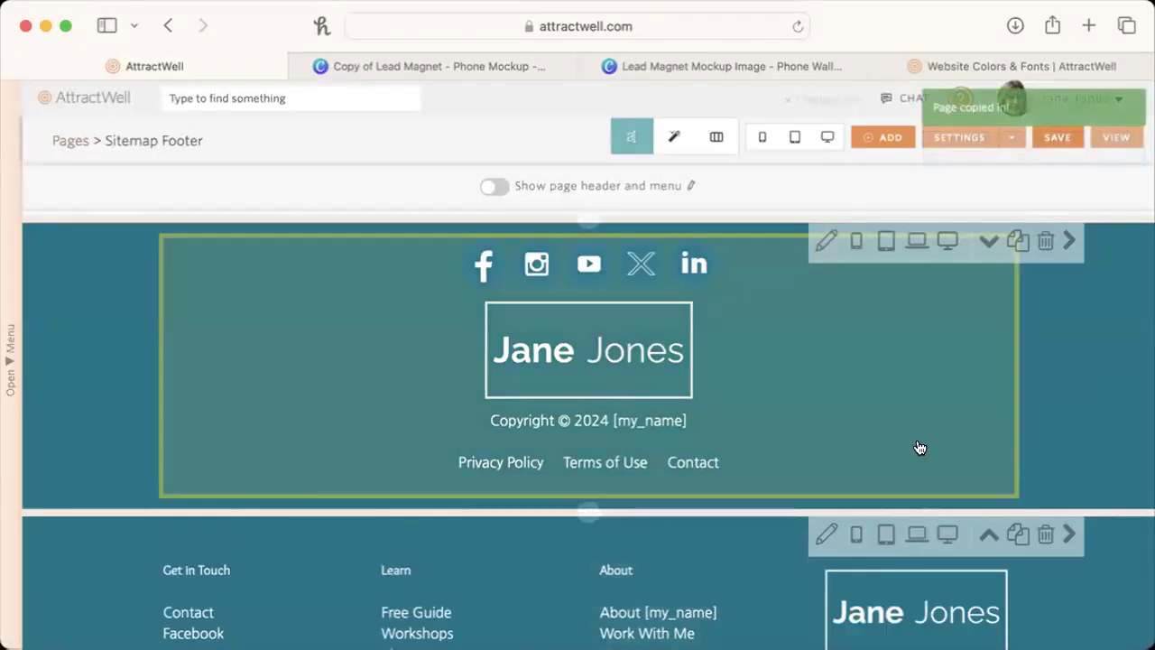
Delete the logo, copyright line and policy links from the copied Basic Footer section, keeping the social icons.
{"action": "left_click", "coordinate": [919, 447]}
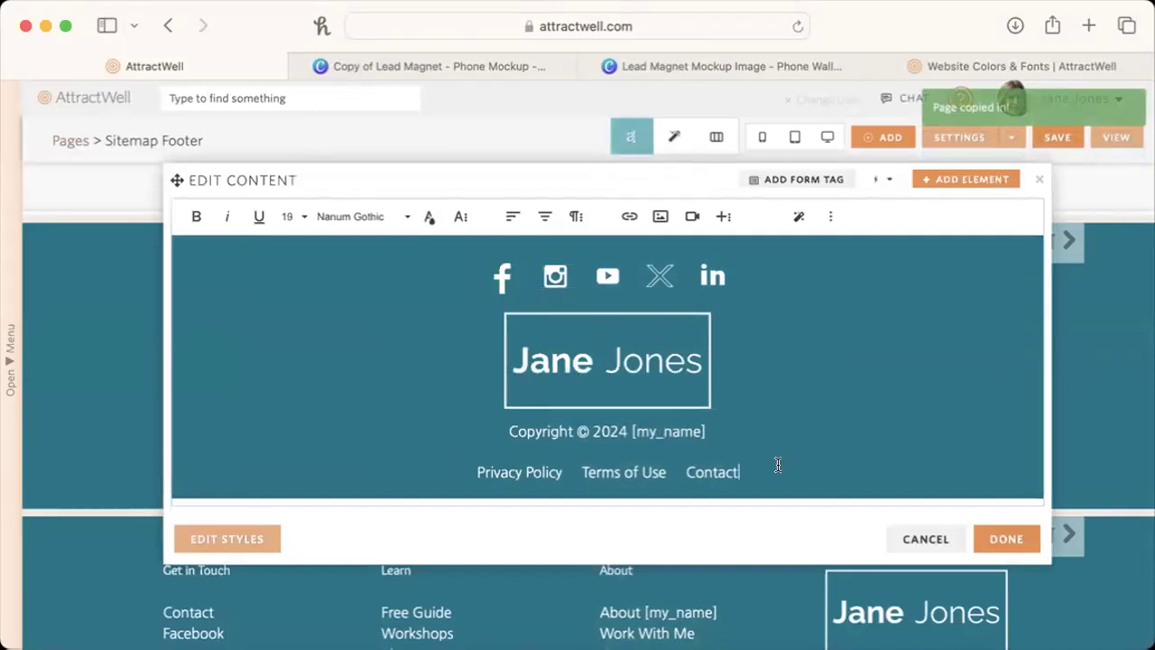
{"action": "left_click_drag", "start_coordinate": [778, 464], "coordinate": [518, 364]}
{"action": "key", "text": "BackSpace"}
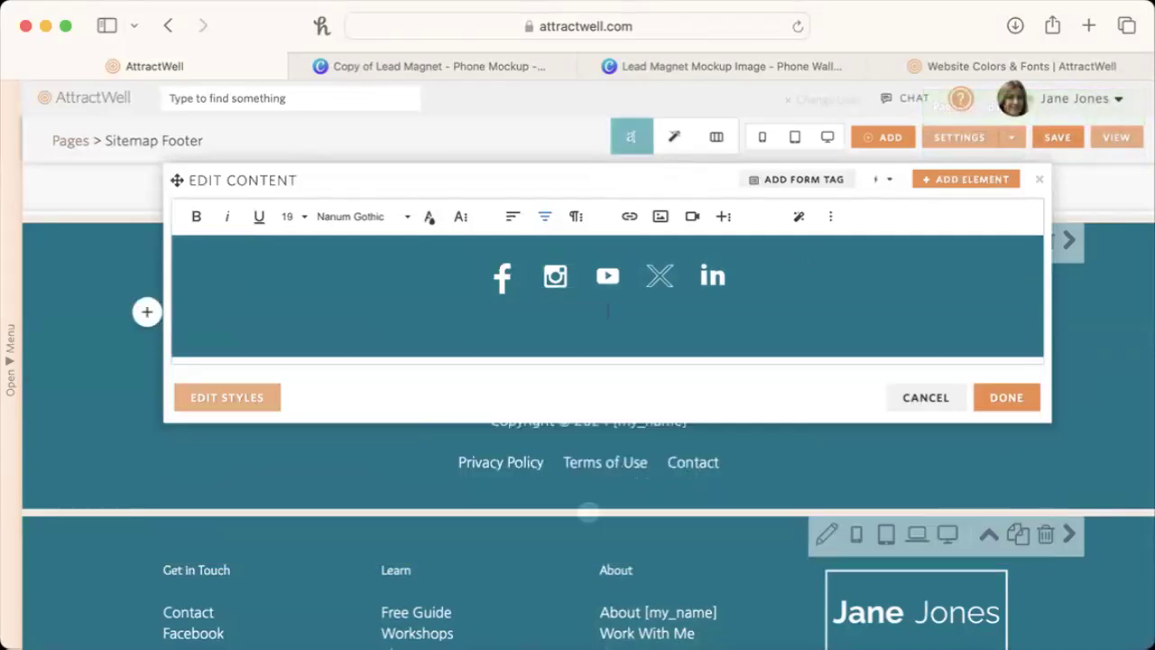
Remove the leftover blank lines below the social icons, keep the LinkedIn icon, and apply the content edits.
{"action": "key", "text": "BackSpace"}
{"action": "left_click", "coordinate": [641, 326]}
{"action": "key", "text": "BackSpace"}
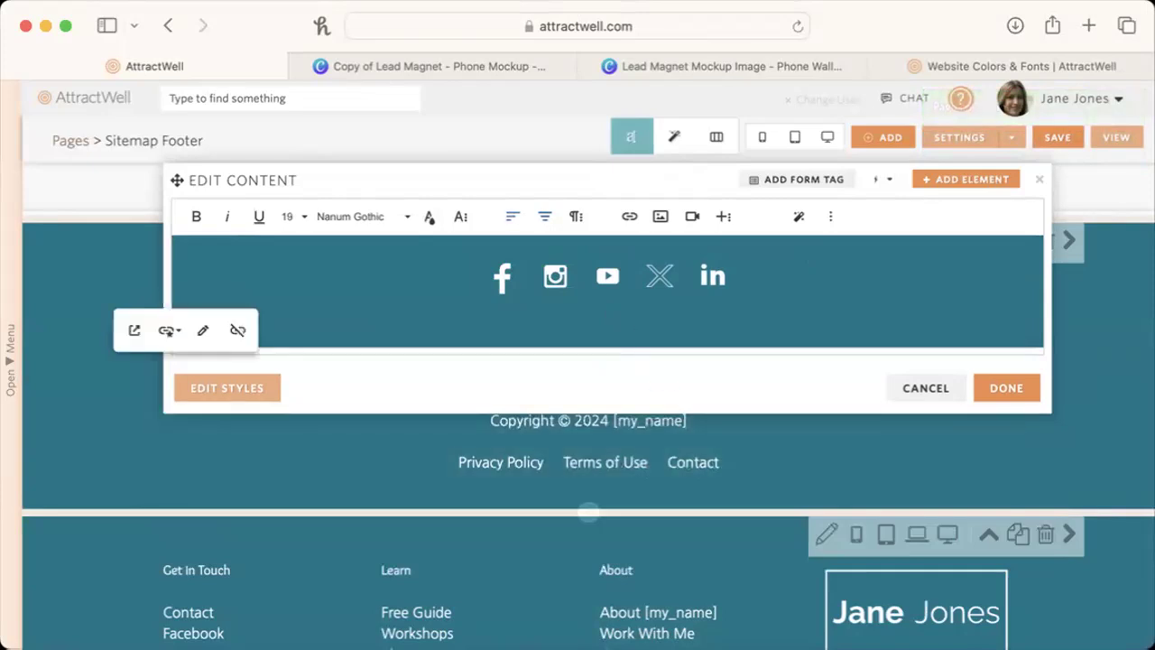
{"action": "left_click", "coordinate": [649, 318]}
{"action": "key", "text": "BackSpace"}
{"action": "key", "text": "Return"}
{"action": "key", "text": "BackSpace"}
{"action": "key", "text": "BackSpace"}
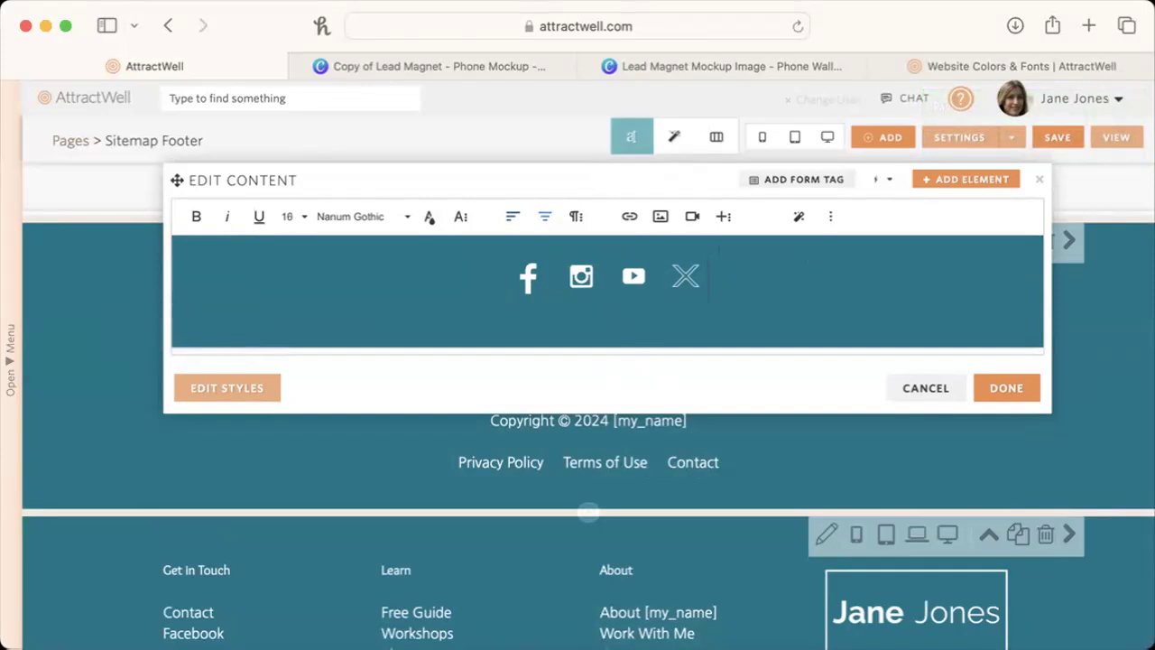
{"action": "key", "text": "super+z"}
{"action": "key", "text": "BackSpace"}
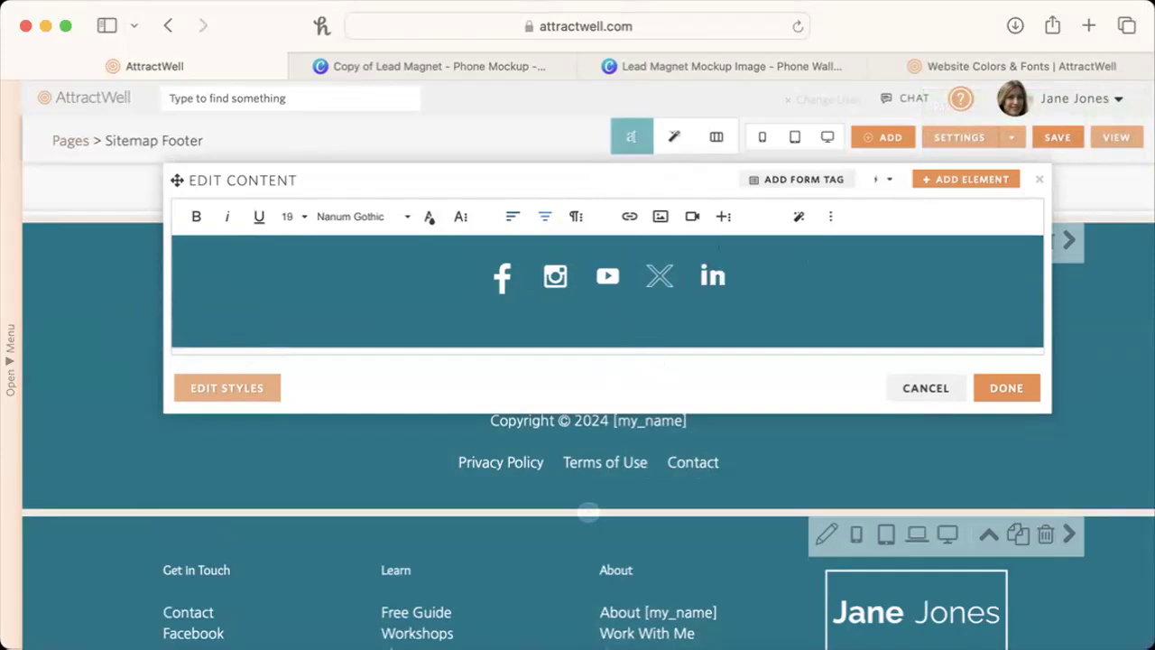
{"action": "left_click", "coordinate": [992, 394]}
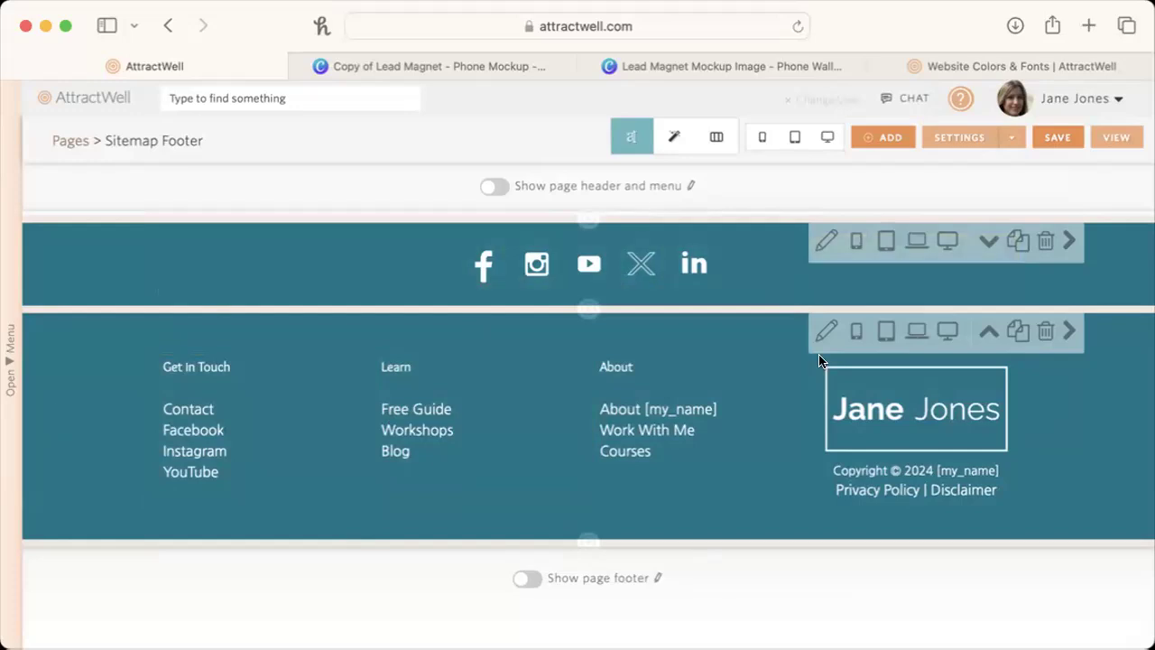
Add the Heading 4 title "Another List" below the YouTube link in the Get In Touch column.
{"action": "left_click", "coordinate": [264, 476]}
{"action": "scroll", "coordinate": [285, 493], "scroll_direction": "down", "scroll_amount": 2}
{"action": "left_click", "coordinate": [279, 471]}
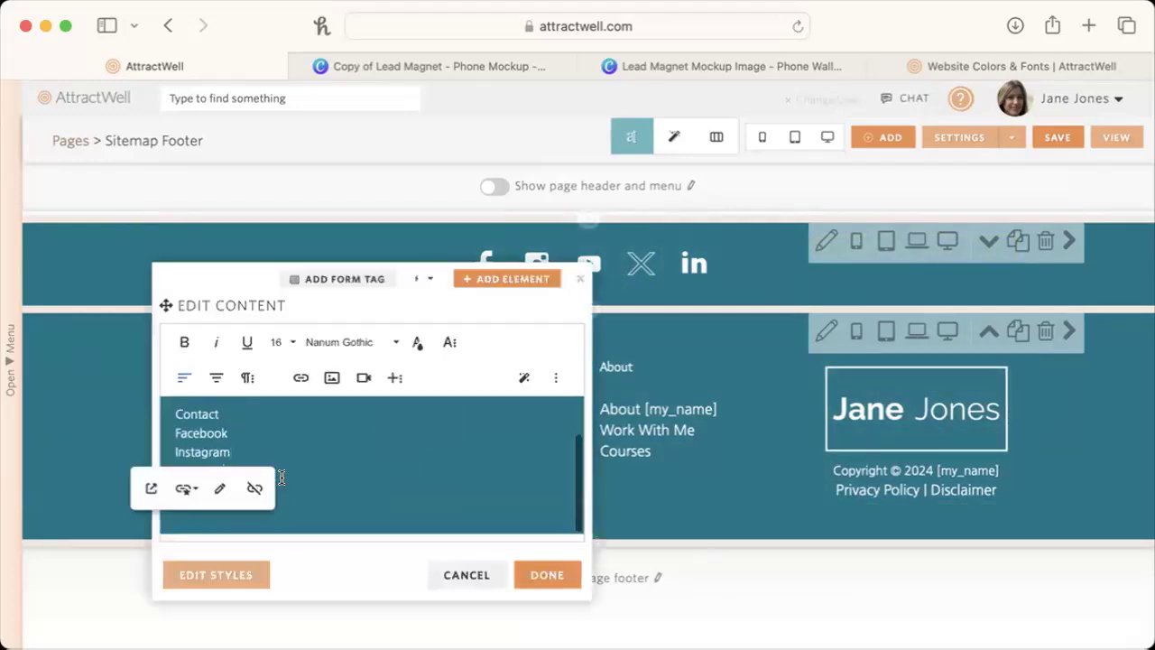
{"action": "key", "text": "Return"}
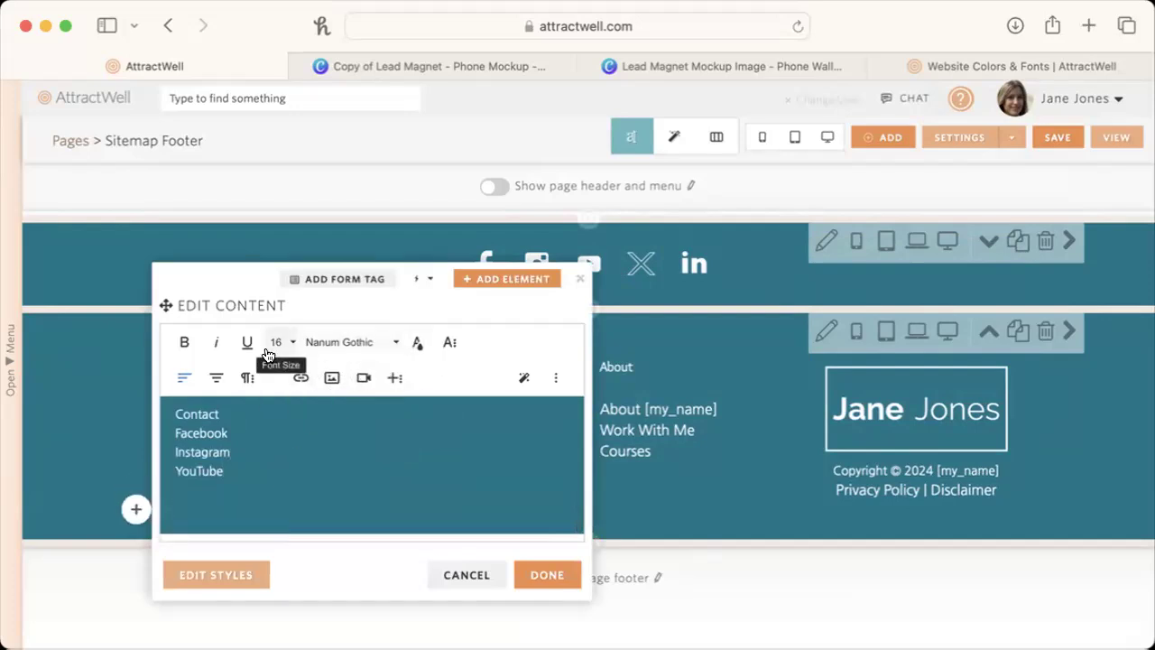
{"action": "left_click", "coordinate": [247, 377]}
{"action": "left_click", "coordinate": [331, 417]}
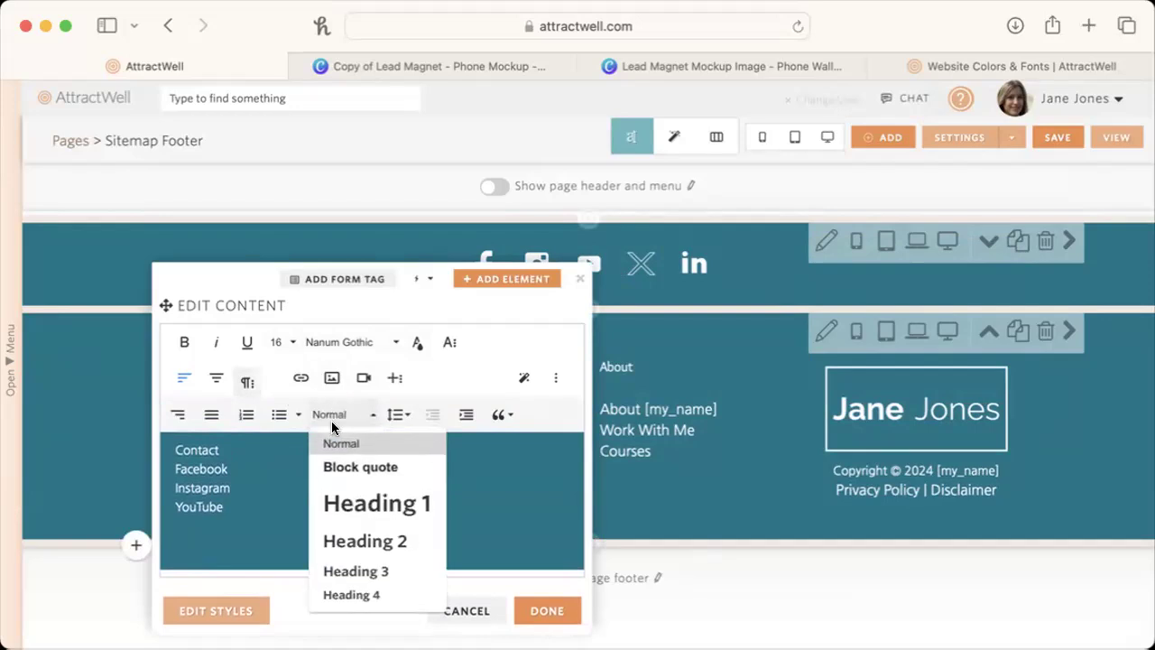
{"action": "left_click", "coordinate": [351, 593]}
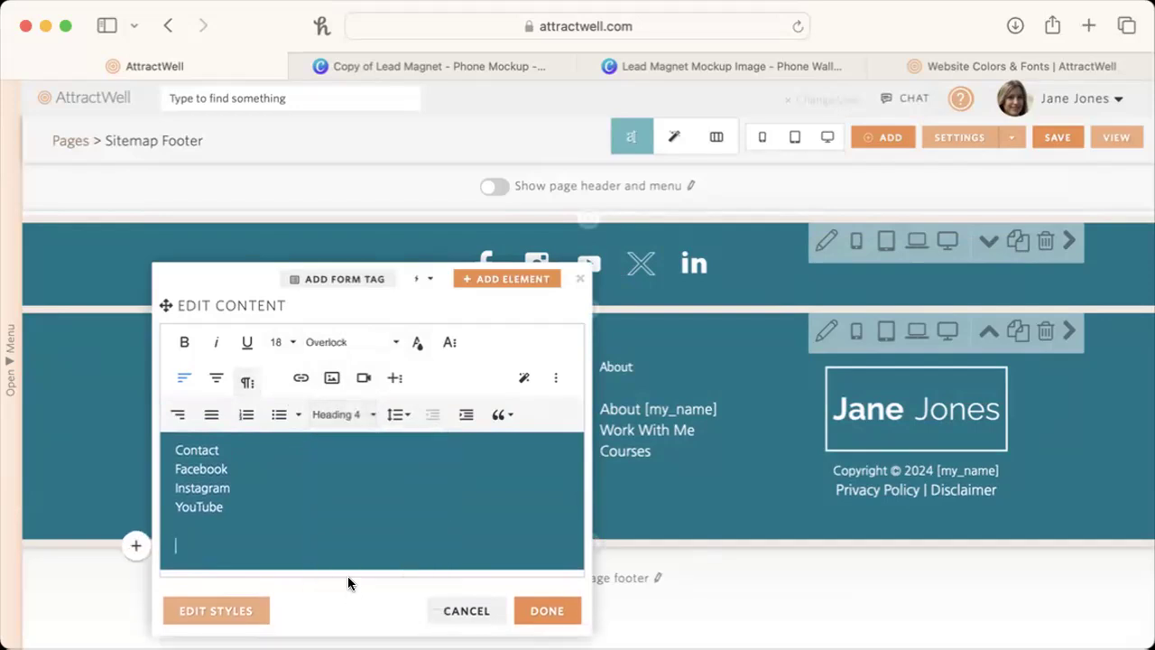
{"action": "type", "text": "Anothe"}
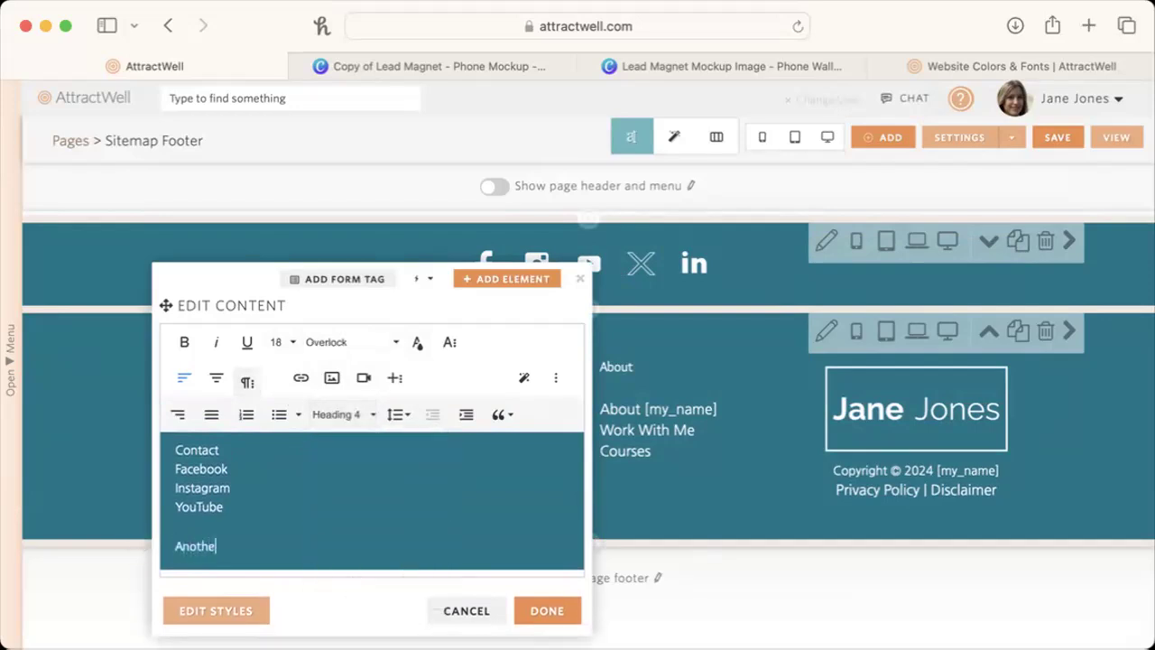
{"action": "type", "text": "r List"}
Add the normal text lines "item 1" and "item 2" beneath the "Another List" heading.
{"action": "key", "text": "Return"}
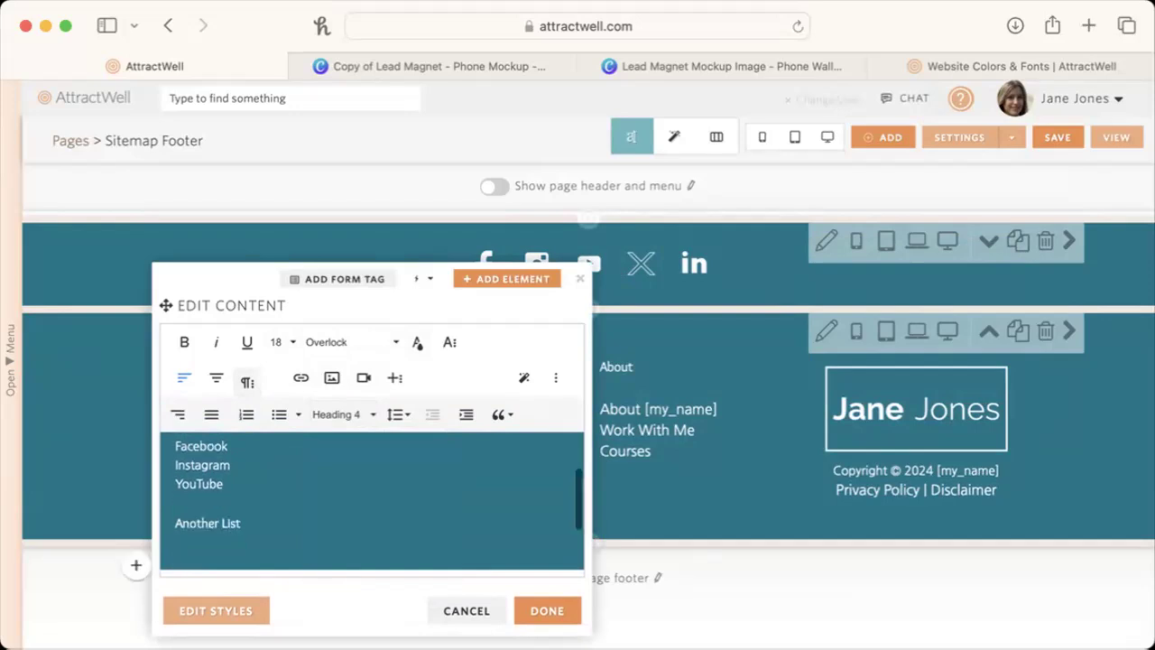
{"action": "scroll", "coordinate": [364, 487], "scroll_direction": "down", "scroll_amount": 2}
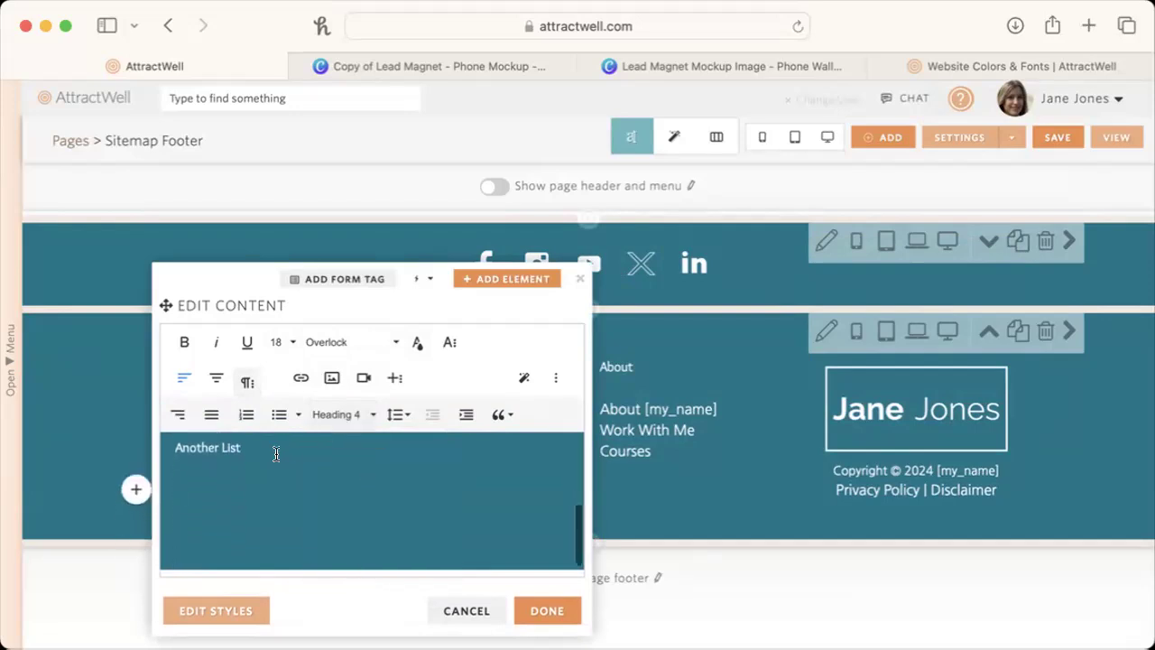
{"action": "key", "text": "BackSpace"}
{"action": "key", "text": "Return"}
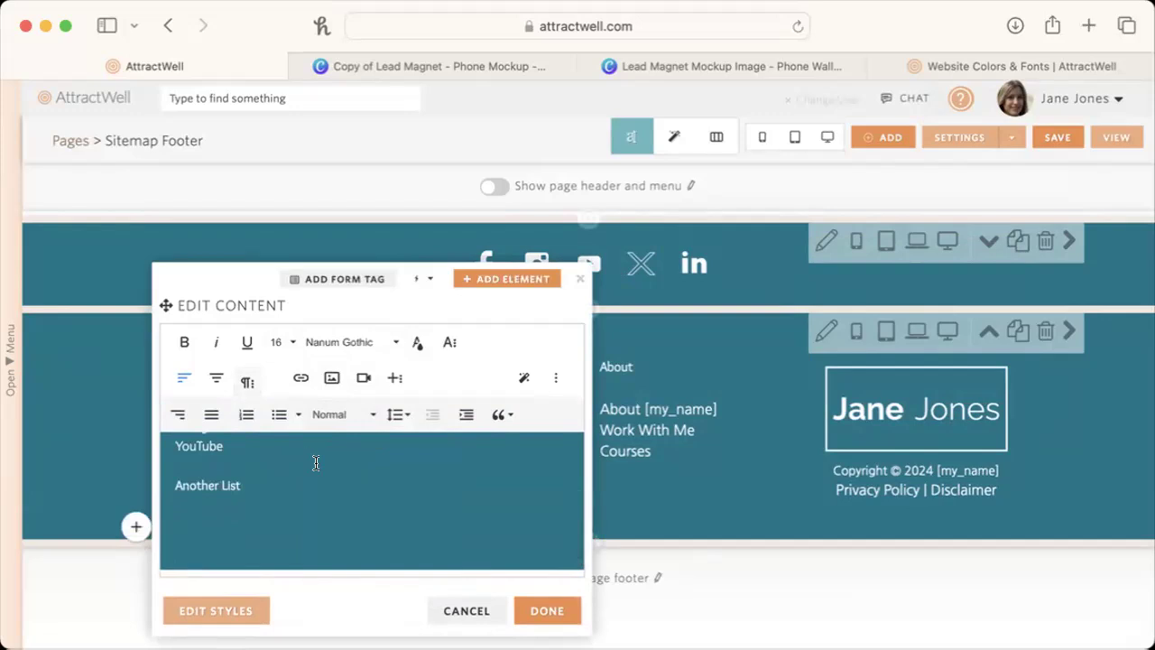
{"action": "type", "text": "item 1"}
{"action": "key", "text": "Return"}
{"action": "type", "text": "item"}
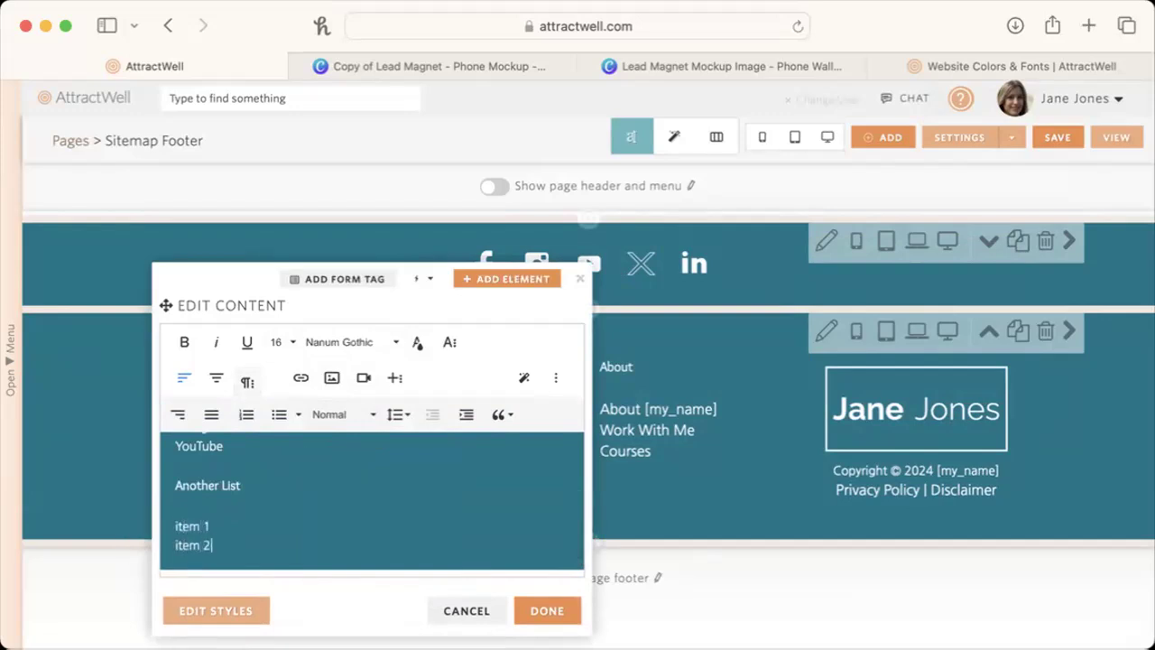
Examine the link settings for the "item 1" text and the list of pages available as link targets.
{"action": "double_click", "coordinate": [188, 526]}
{"action": "left_click_drag", "start_coordinate": [211, 526], "coordinate": [176, 526]}
{"action": "key", "text": "super+k"}
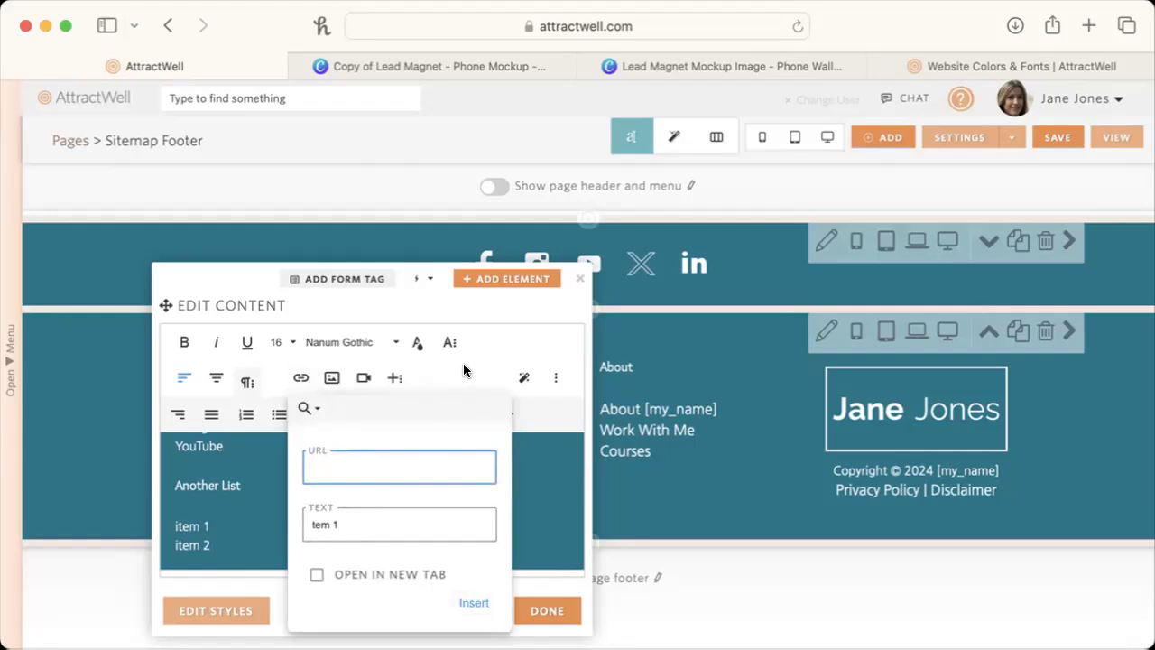
{"action": "left_click", "coordinate": [533, 552]}
{"action": "left_click_drag", "start_coordinate": [225, 527], "coordinate": [179, 526]}
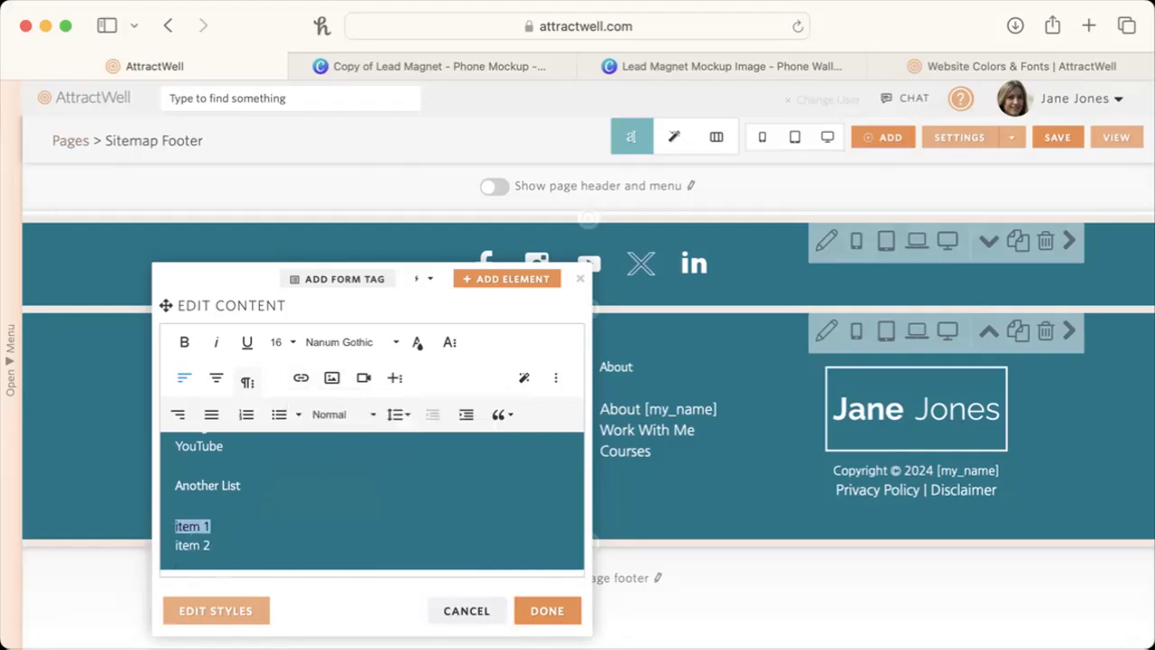
{"action": "left_click", "coordinate": [300, 377]}
{"action": "left_click", "coordinate": [307, 409]}
{"action": "scroll", "coordinate": [312, 560], "scroll_direction": "down", "scroll_amount": 15}
{"action": "scroll", "coordinate": [345, 564], "scroll_direction": "up", "scroll_amount": 15}
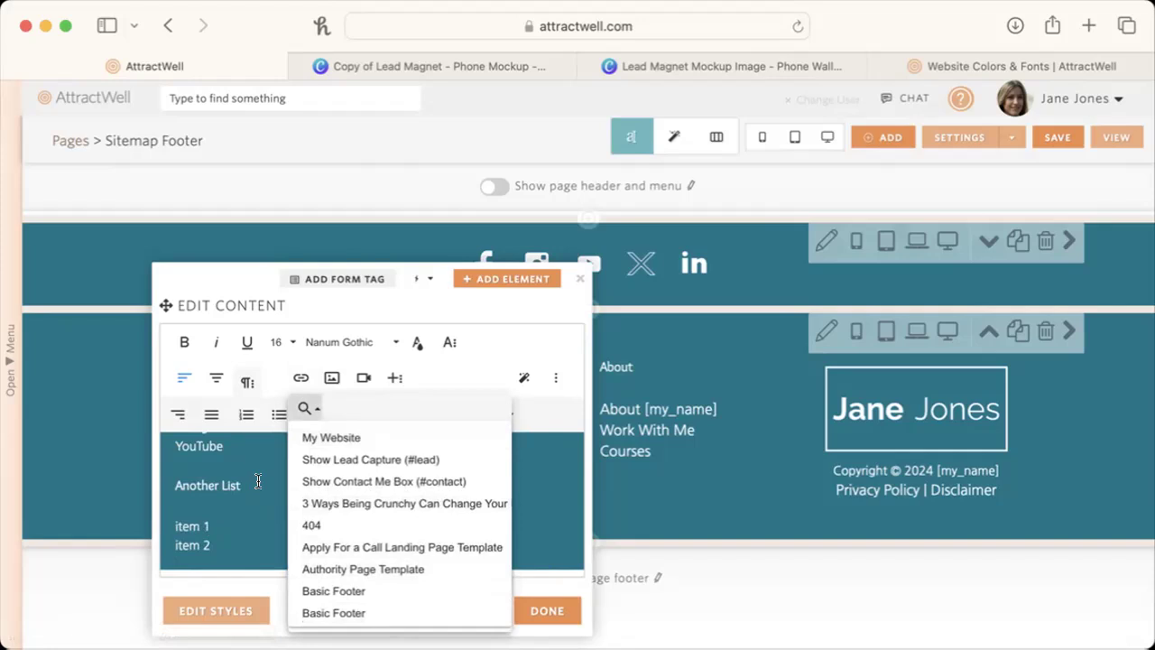
Try to insert a link on "item 1" with the URL left empty, and apply the Get In Touch column's edits.
{"action": "left_click_drag", "start_coordinate": [211, 526], "coordinate": [120, 527]}
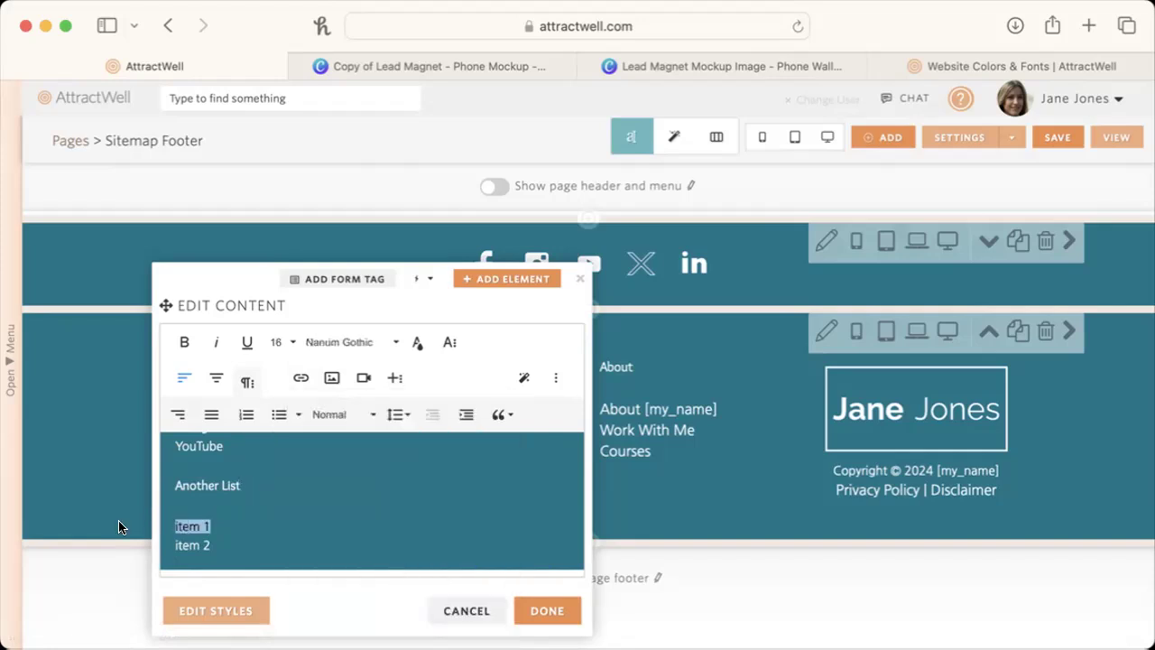
{"action": "key", "text": "super+k"}
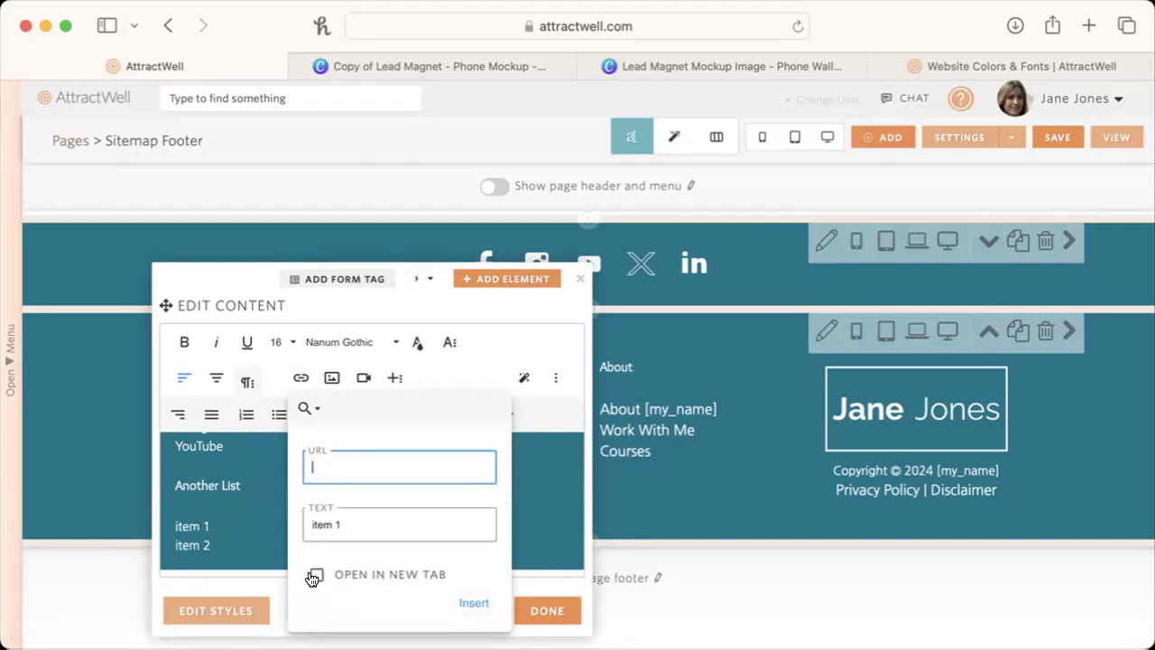
{"action": "left_click", "coordinate": [462, 602]}
{"action": "left_click", "coordinate": [541, 610]}
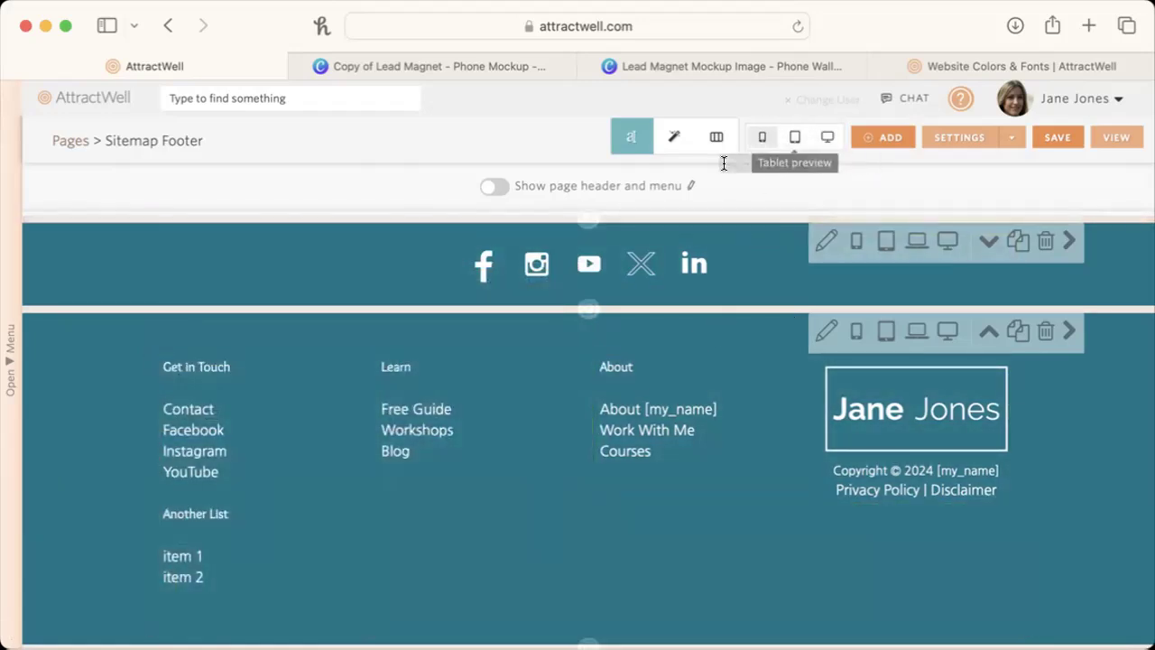
Copy the Lead Magnet Footer Section page in above the social icons section, finding it by searching for "footer".
{"action": "left_click", "coordinate": [587, 219]}
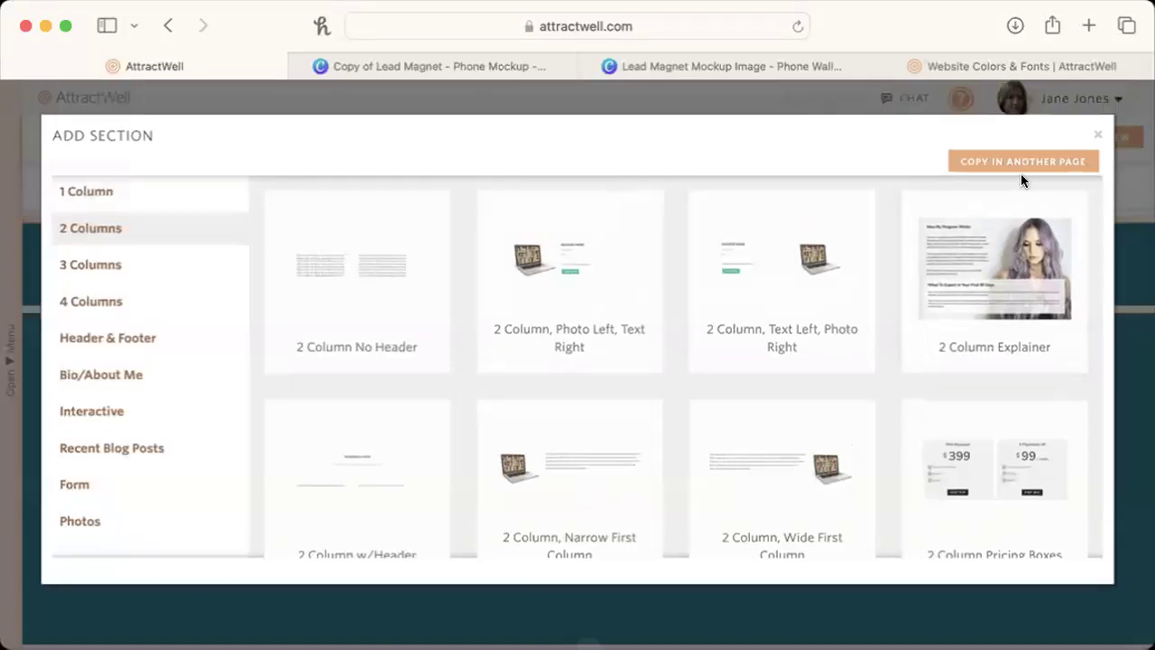
{"action": "left_click", "coordinate": [1022, 166]}
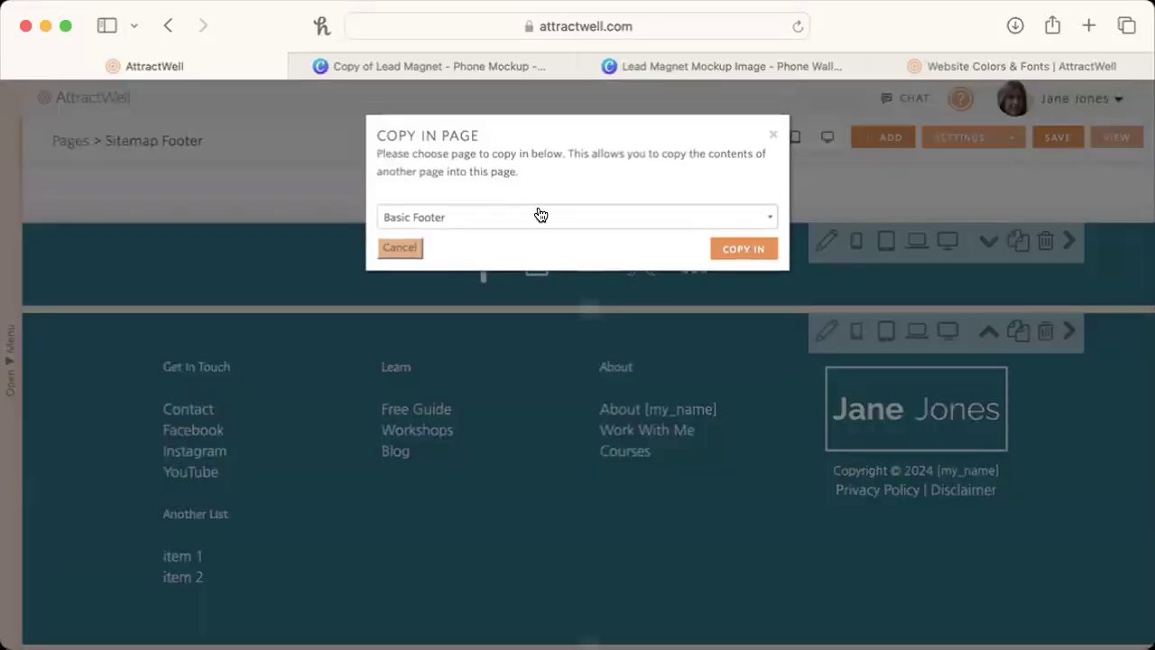
{"action": "left_click", "coordinate": [540, 215]}
{"action": "type", "text": "footer"}
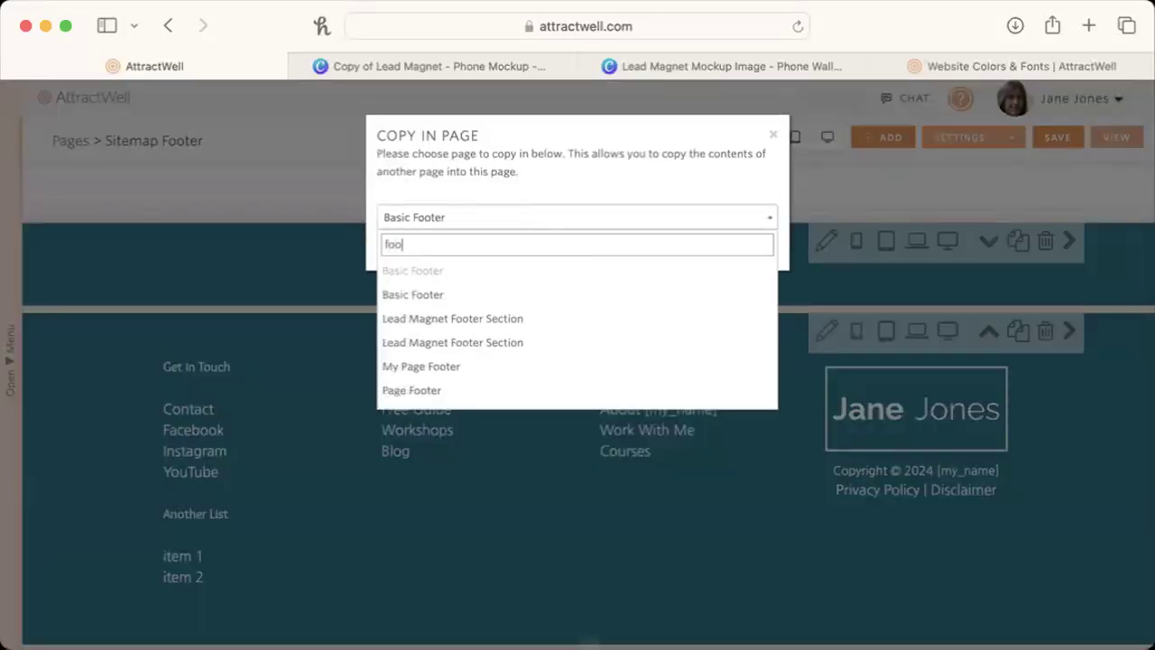
{"action": "right_click", "coordinate": [521, 318]}
{"action": "left_click", "coordinate": [460, 316]}
{"action": "left_click", "coordinate": [461, 319]}
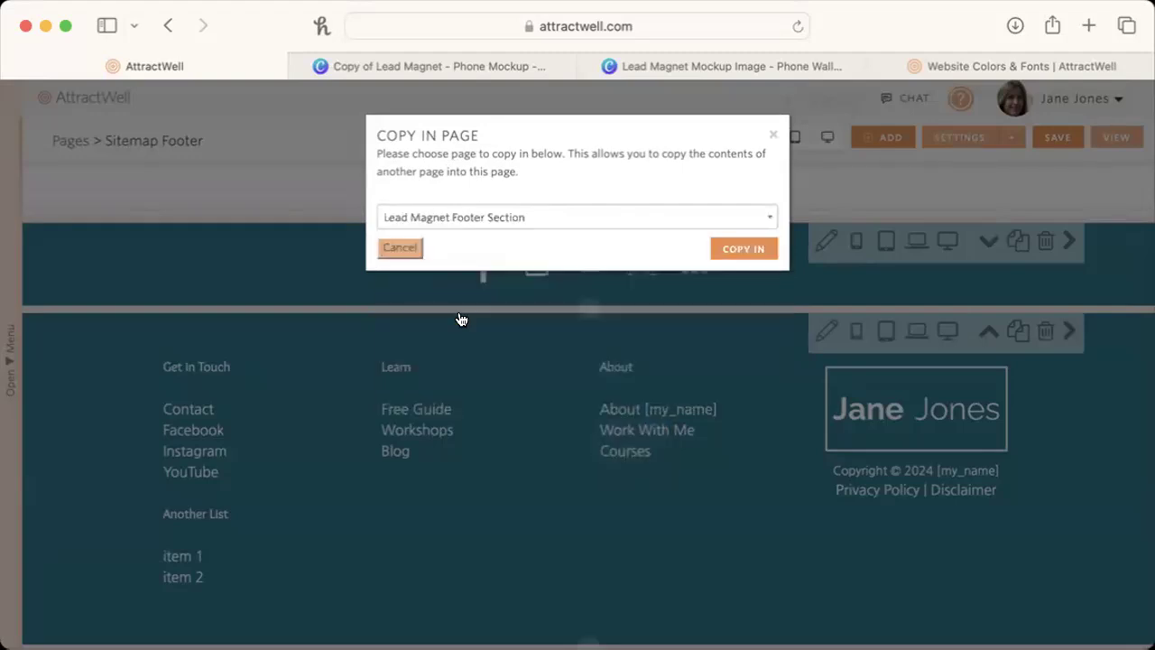
{"action": "left_click", "coordinate": [714, 254]}
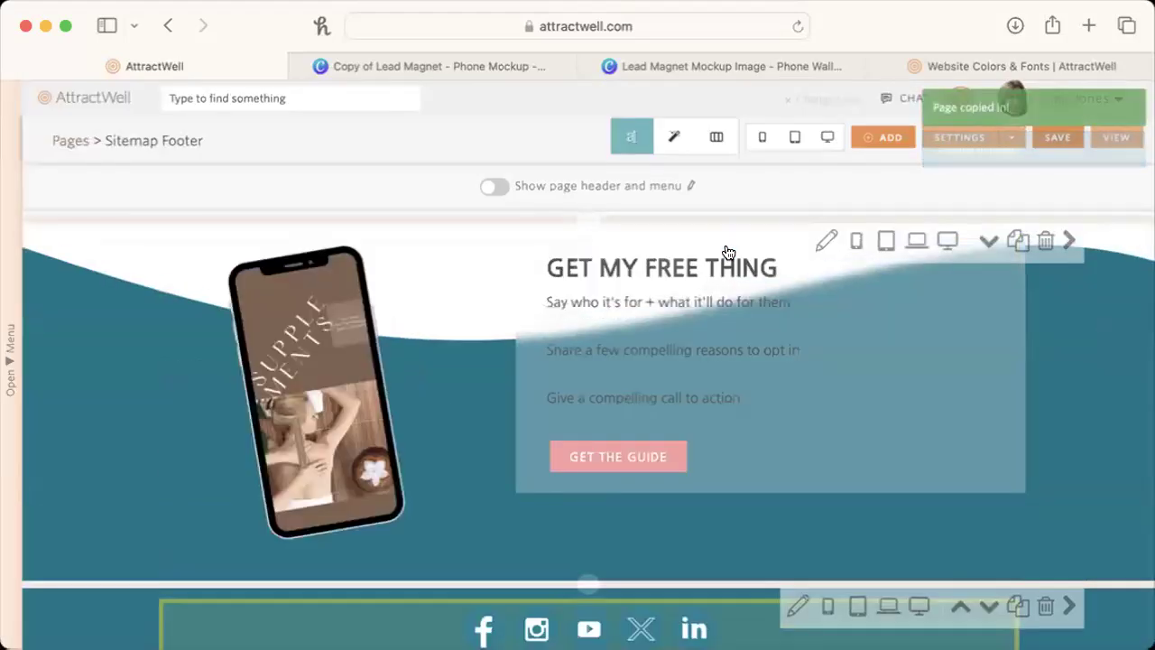
Examine the combined footer's layout in the mobile preview, from the lead magnet section down through the sitemap columns.
{"action": "left_click", "coordinate": [758, 140]}
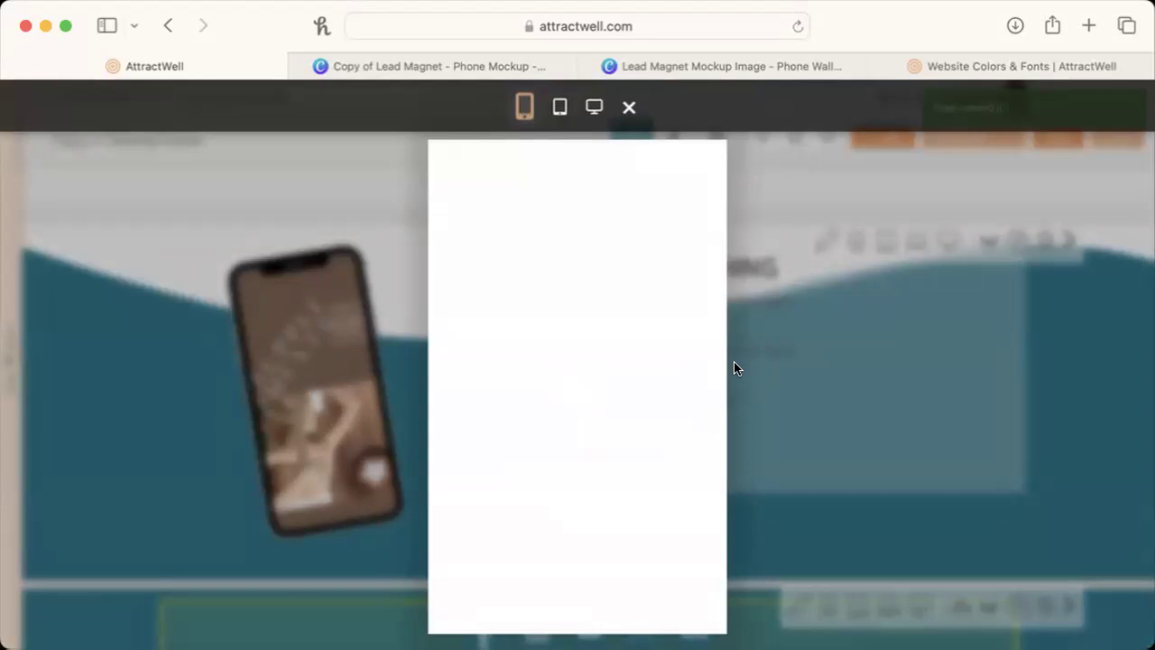
{"action": "scroll", "coordinate": [661, 445], "scroll_direction": "down", "scroll_amount": 3}
{"action": "scroll", "coordinate": [661, 445], "scroll_direction": "down", "scroll_amount": 10}
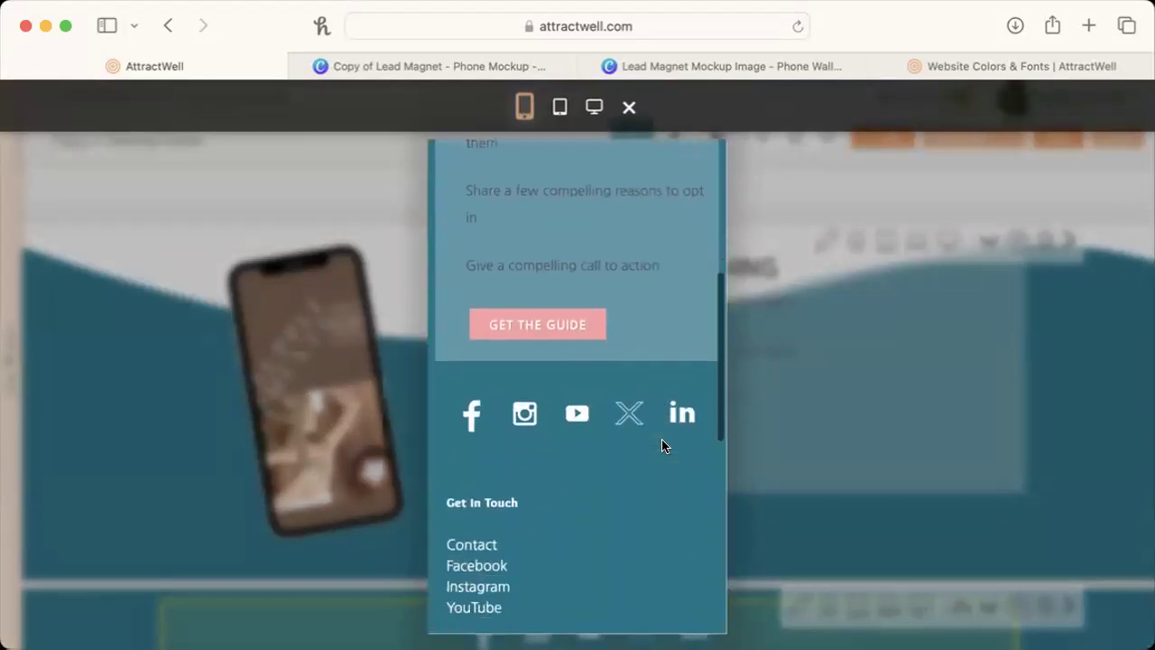
{"action": "scroll", "coordinate": [662, 445], "scroll_direction": "up", "scroll_amount": 10}
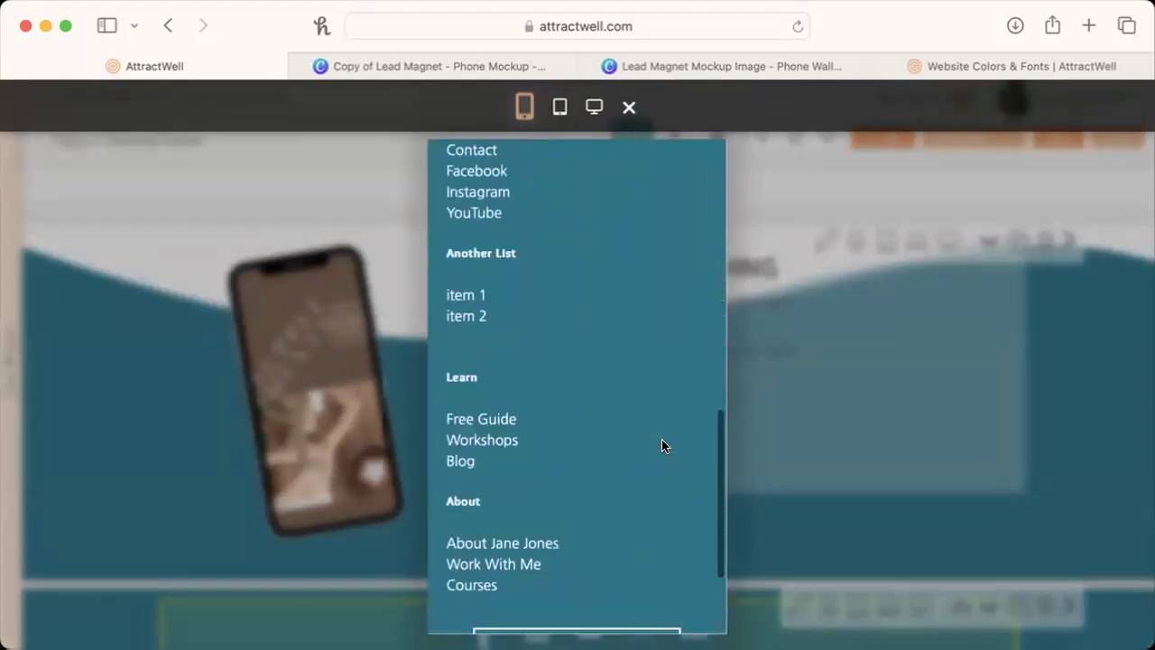
{"action": "scroll", "coordinate": [568, 274], "scroll_direction": "down", "scroll_amount": 10}
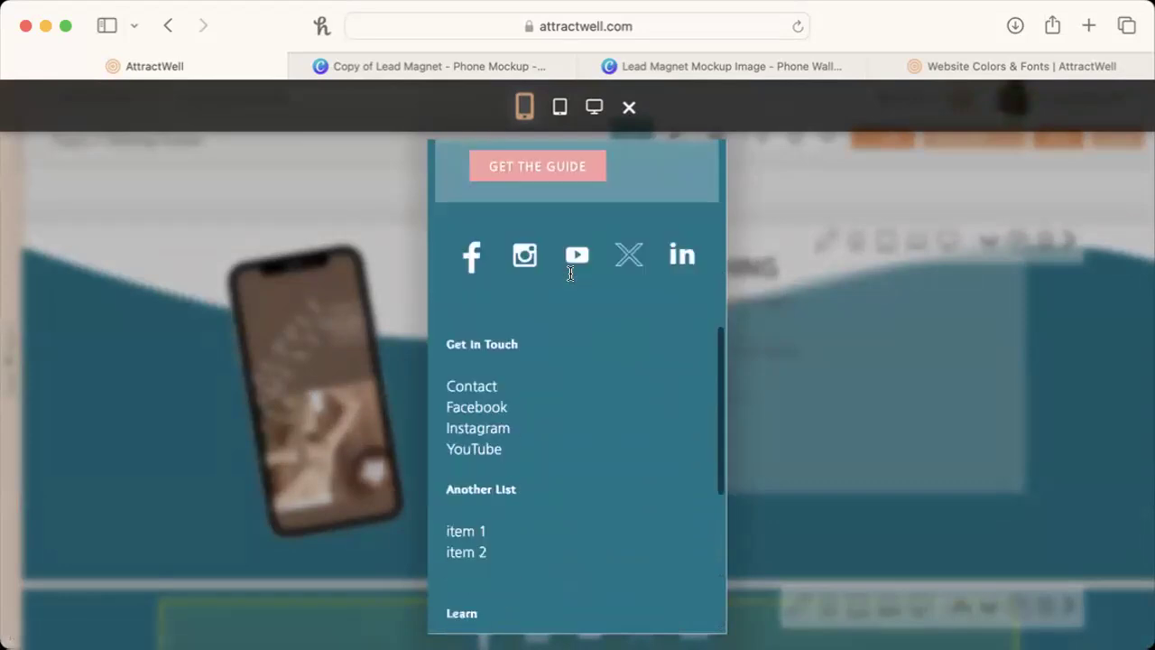
{"action": "scroll", "coordinate": [570, 279], "scroll_direction": "up", "scroll_amount": 15}
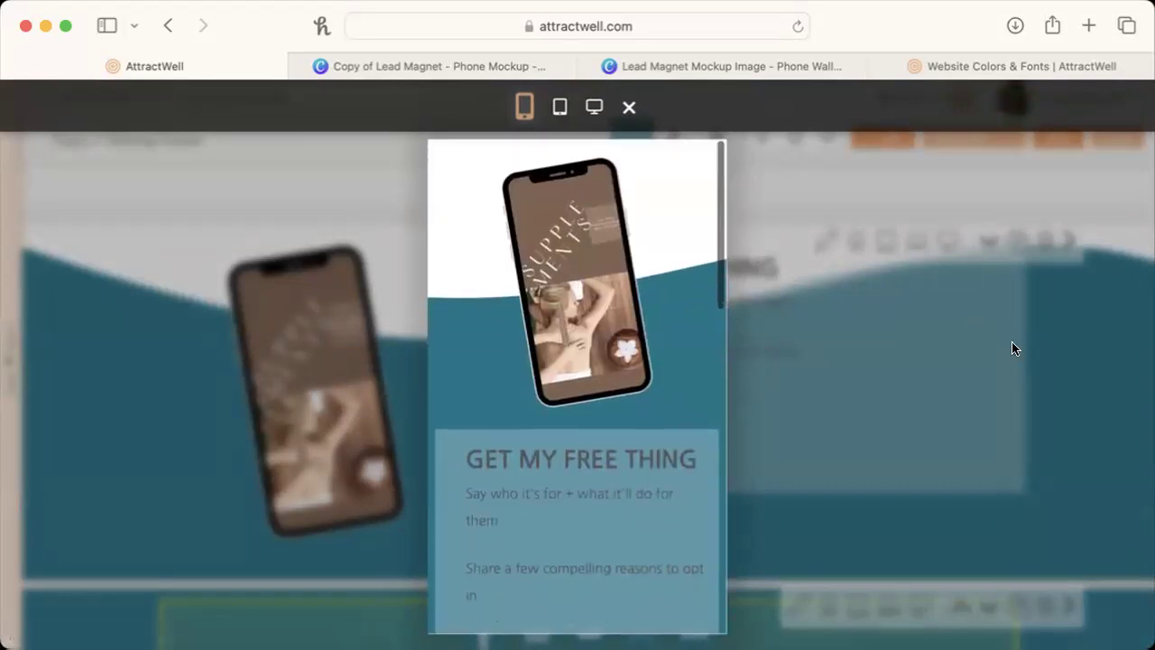
Check the combined footer in the desktop preview, close the preview and save the Sitemap Footer page.
{"action": "left_click", "coordinate": [1013, 345]}
{"action": "left_click", "coordinate": [822, 136]}
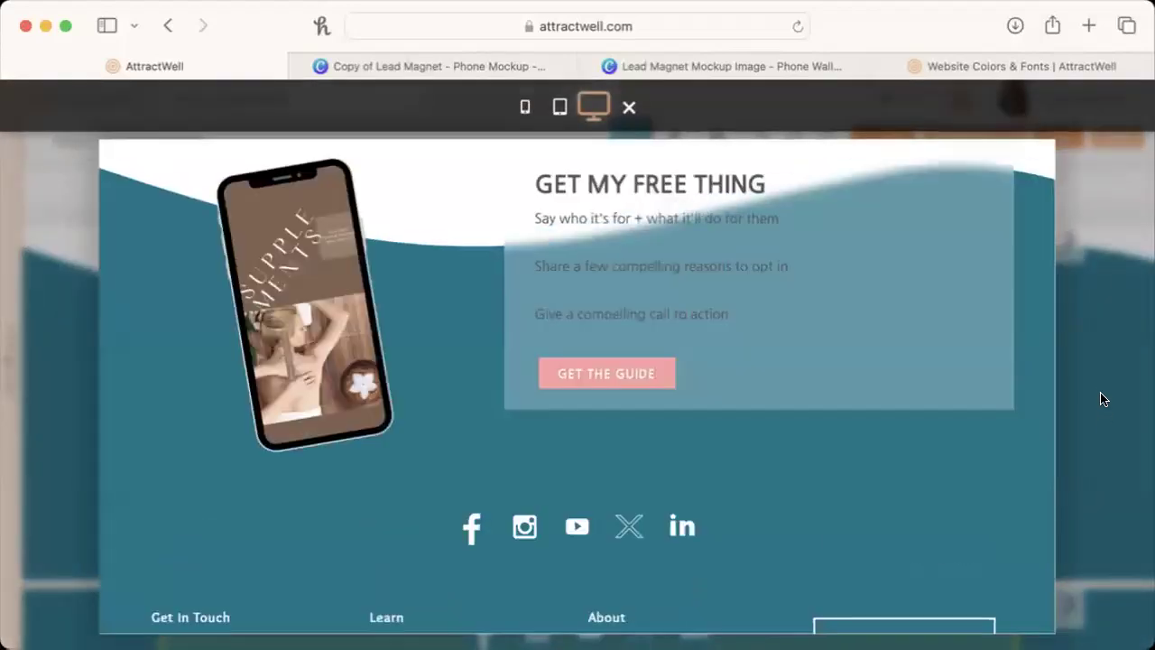
{"action": "left_click", "coordinate": [1105, 399]}
{"action": "left_click", "coordinate": [1051, 144]}
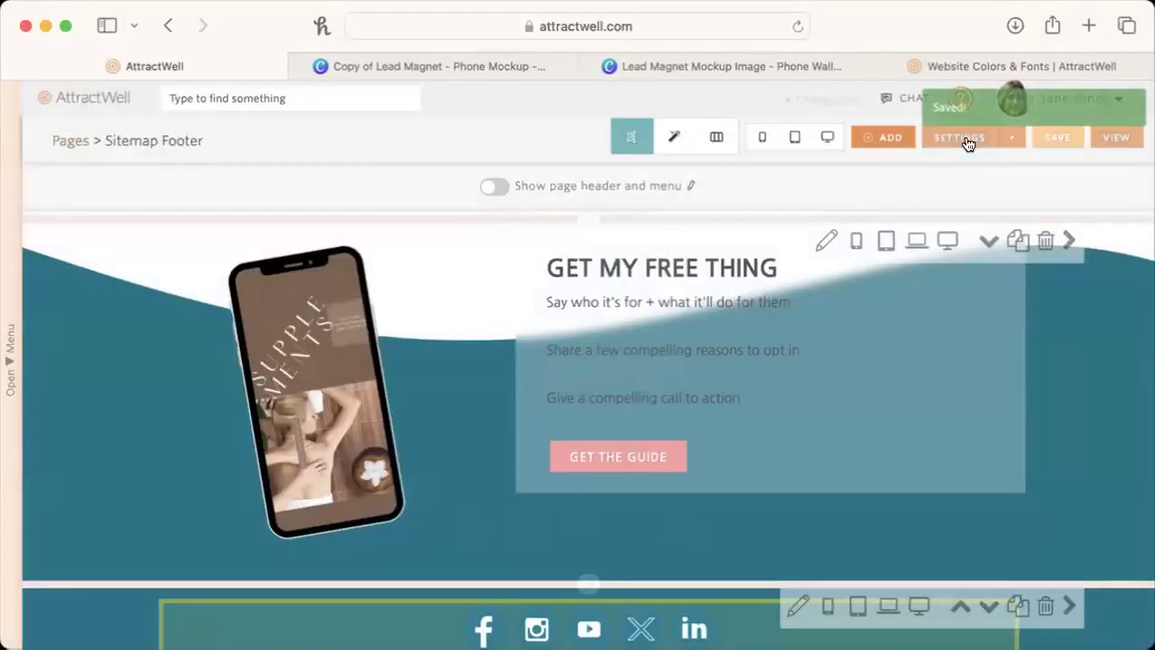
Open the Homepage Template page, finding it by searching for "home", and examine the footer choices in its page settings, keeping the default footer.
{"action": "left_click", "coordinate": [66, 141]}
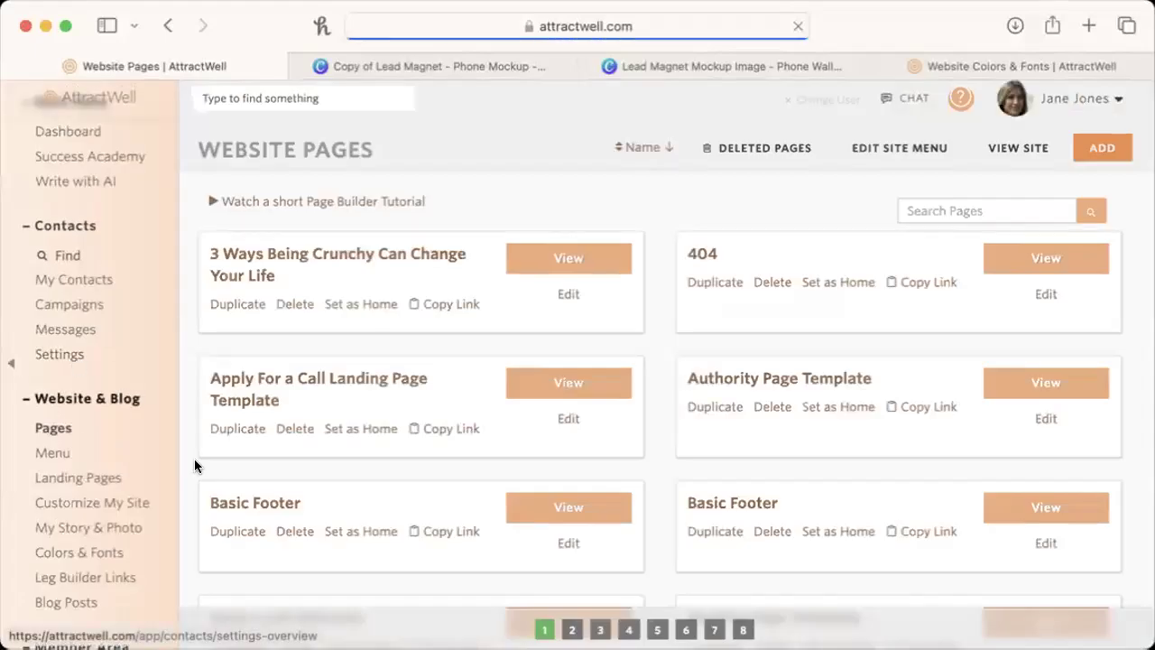
{"action": "left_click", "coordinate": [974, 201]}
{"action": "type", "text": "home"}
{"action": "key", "text": "Return"}
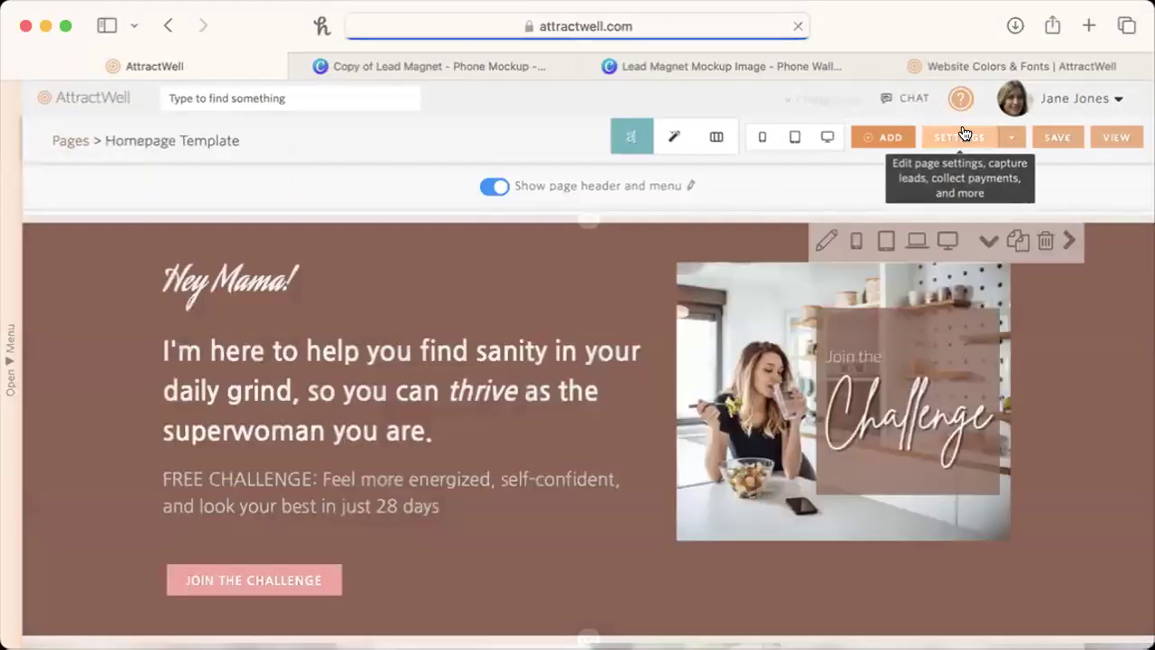
{"action": "left_click", "coordinate": [962, 135]}
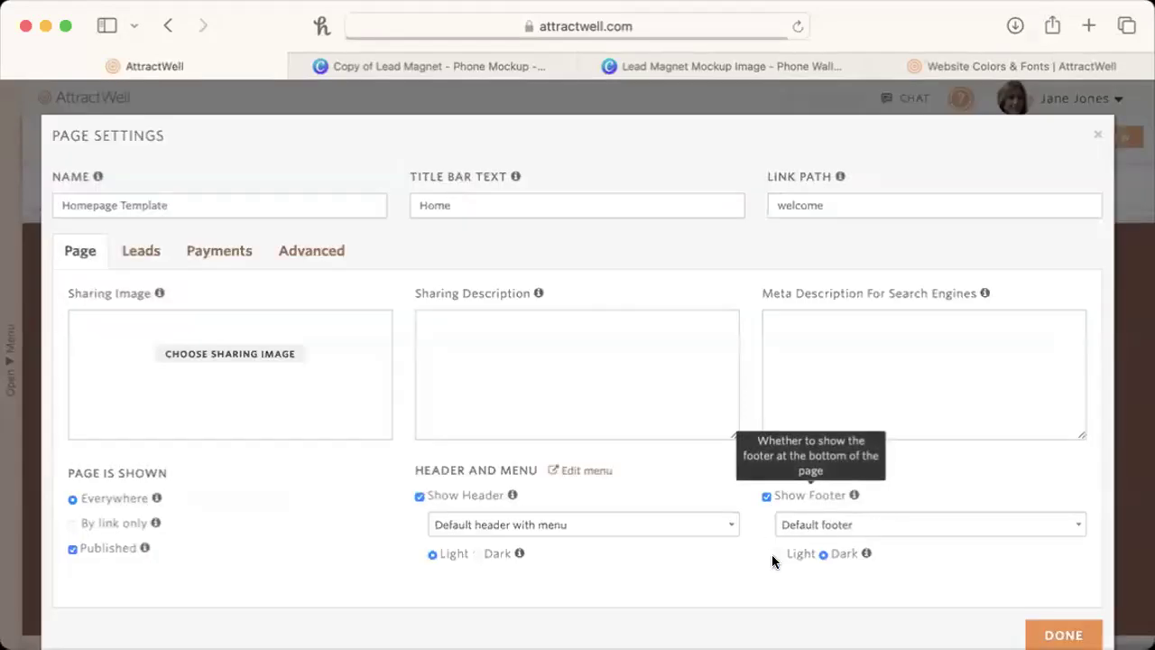
{"action": "left_click", "coordinate": [863, 528]}
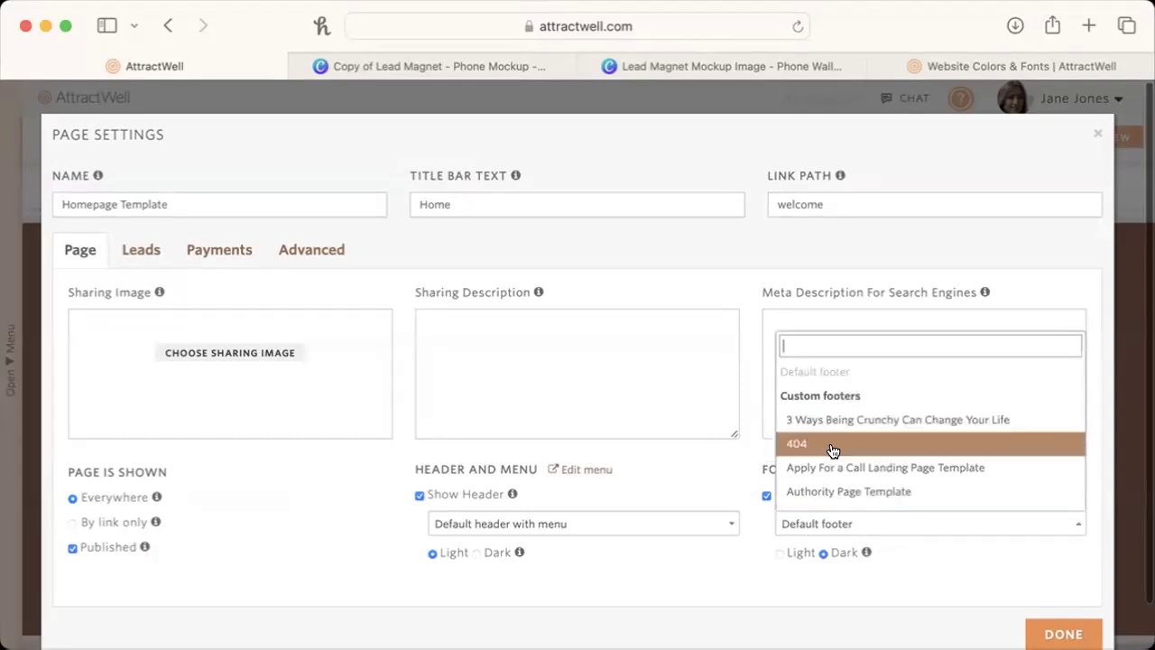
{"action": "left_click", "coordinate": [920, 565]}
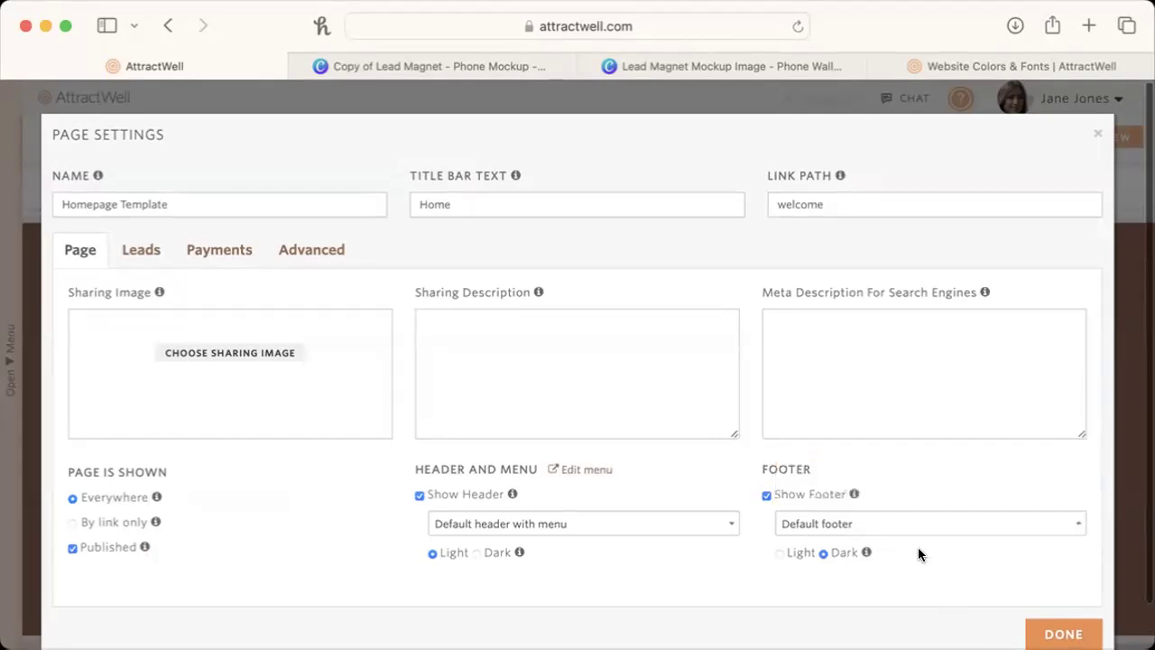
{"action": "left_click", "coordinate": [1063, 634]}
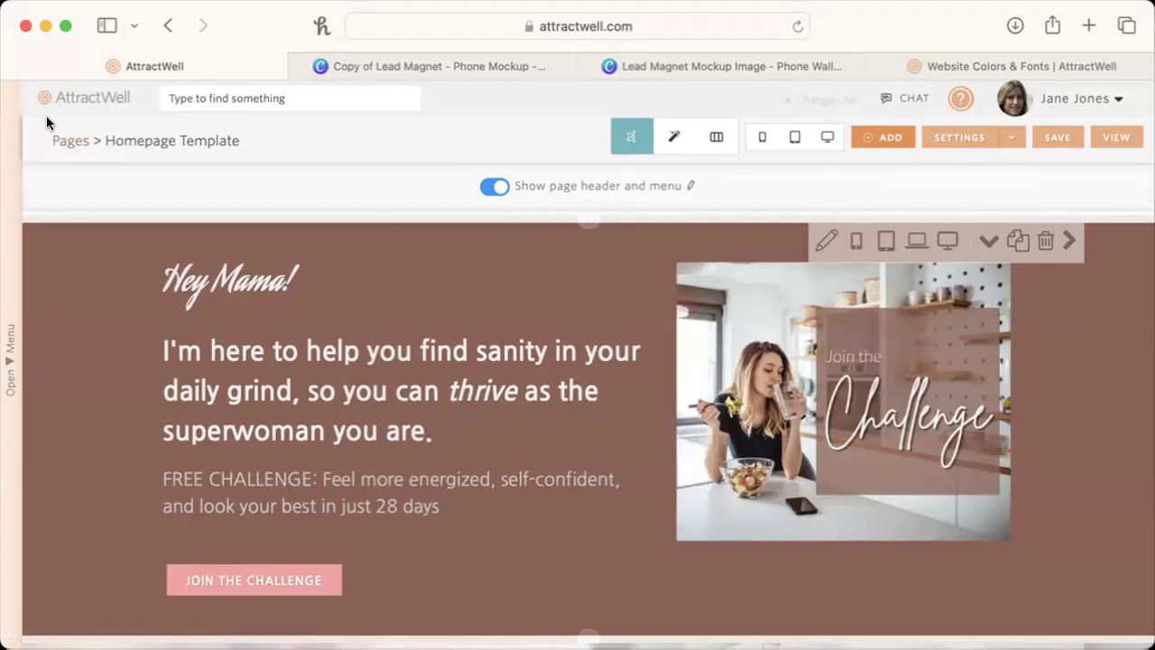
Set the site page footer to Sitemap Footer in the Customize My Site settings and save the changes.
{"action": "left_click", "coordinate": [12, 353]}
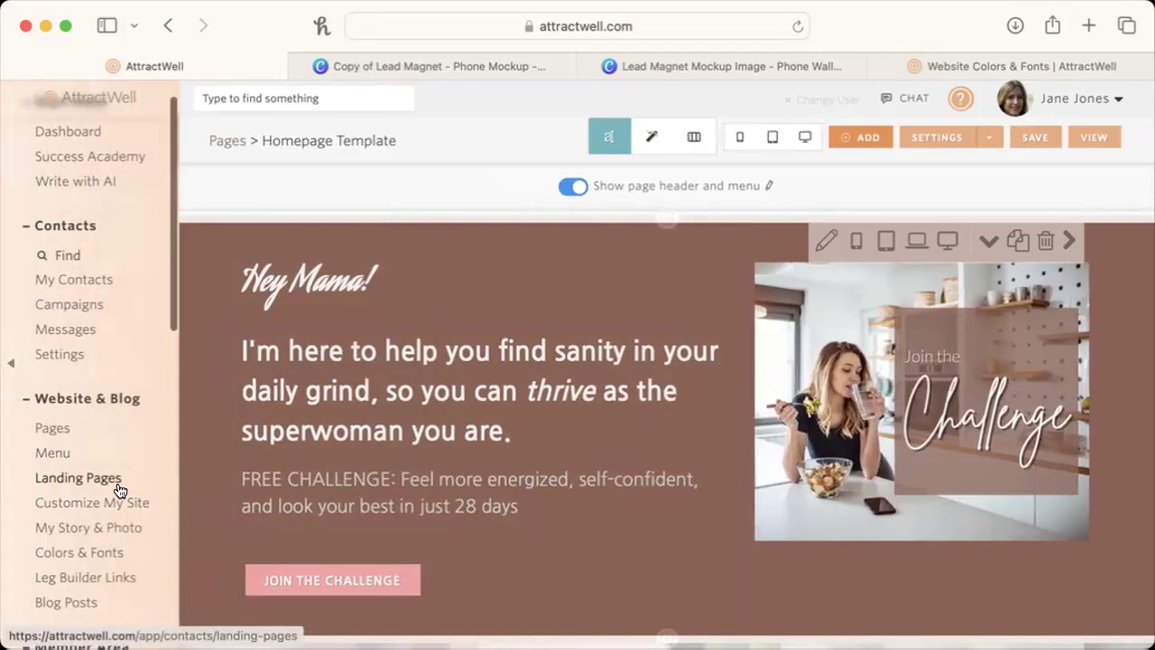
{"action": "scroll", "coordinate": [117, 488], "scroll_direction": "down", "scroll_amount": 1}
{"action": "scroll", "coordinate": [117, 487], "scroll_direction": "up", "scroll_amount": 3}
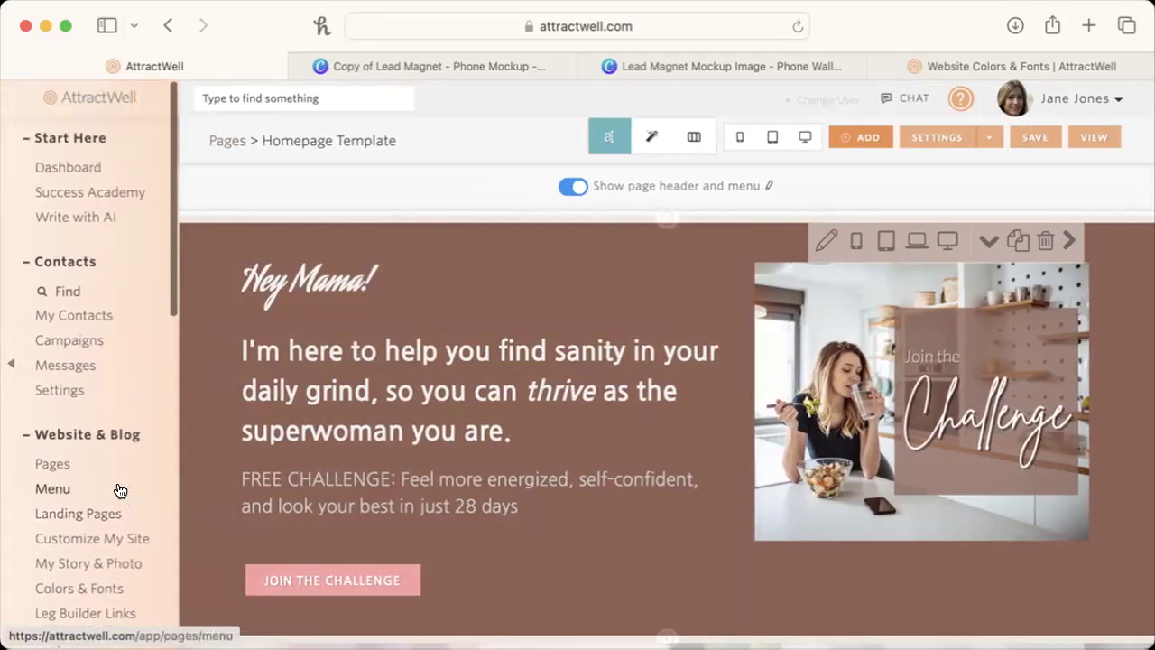
{"action": "scroll", "coordinate": [117, 484], "scroll_direction": "down", "scroll_amount": 4}
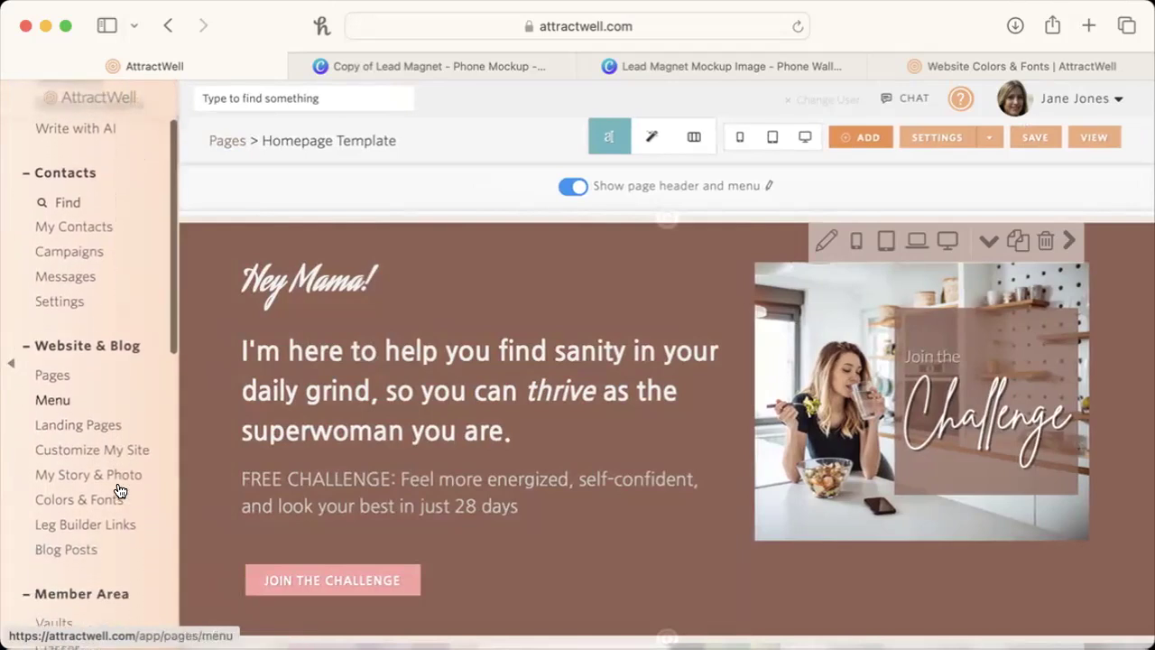
{"action": "left_click", "coordinate": [127, 370]}
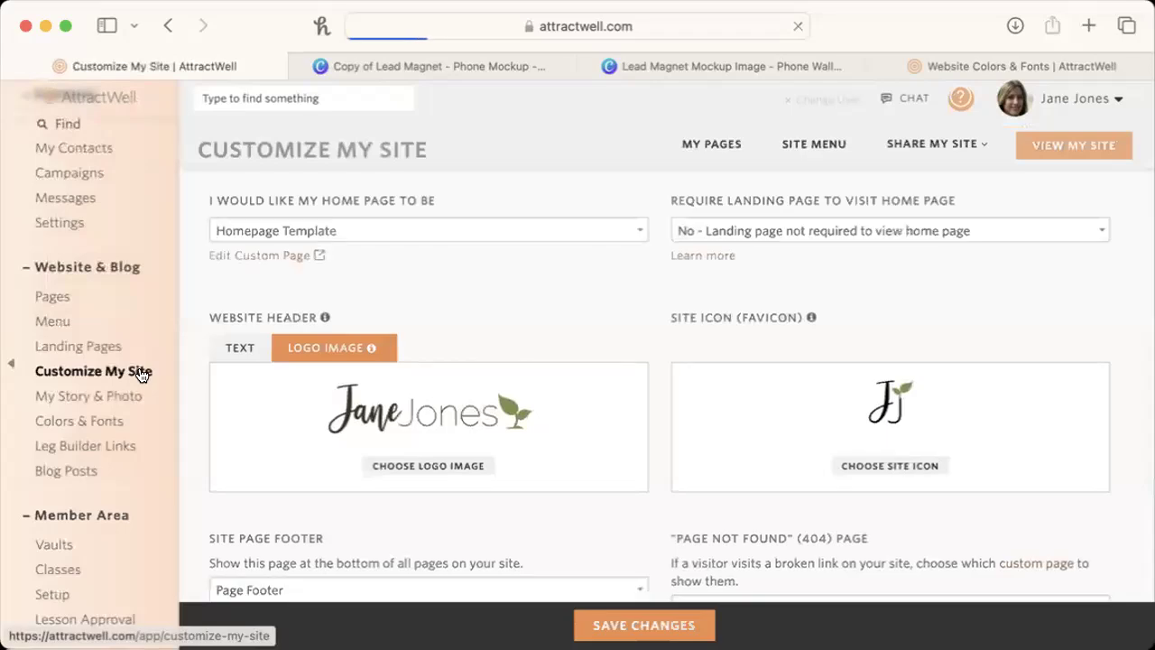
{"action": "scroll", "coordinate": [529, 477], "scroll_direction": "down", "scroll_amount": 3}
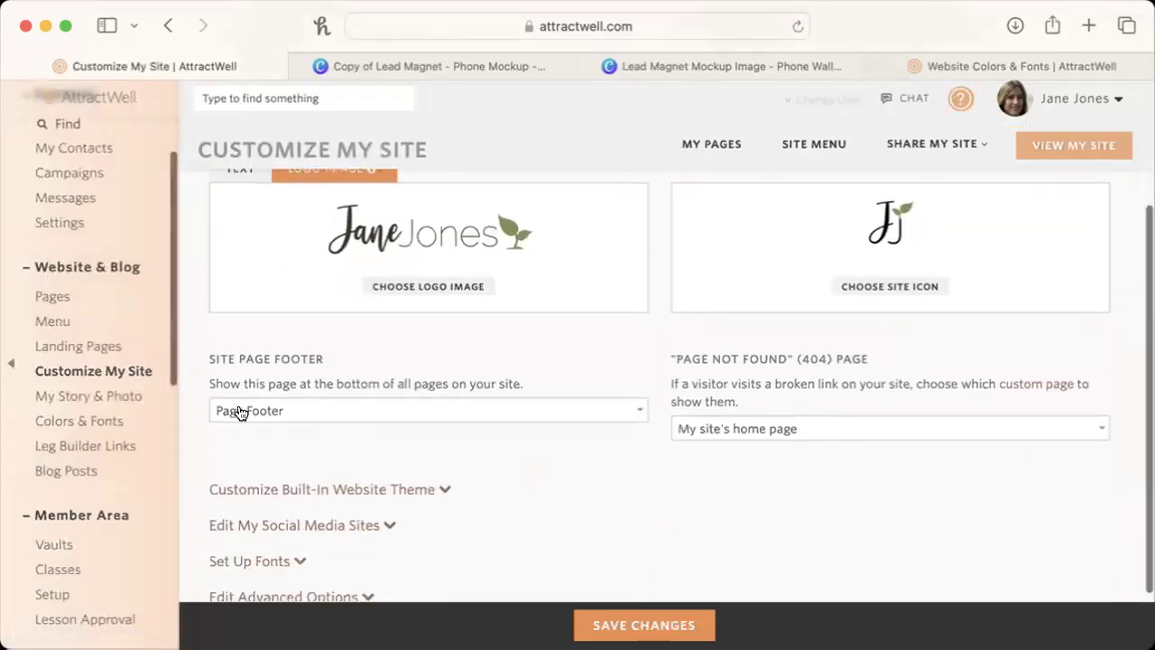
{"action": "left_click", "coordinate": [240, 412]}
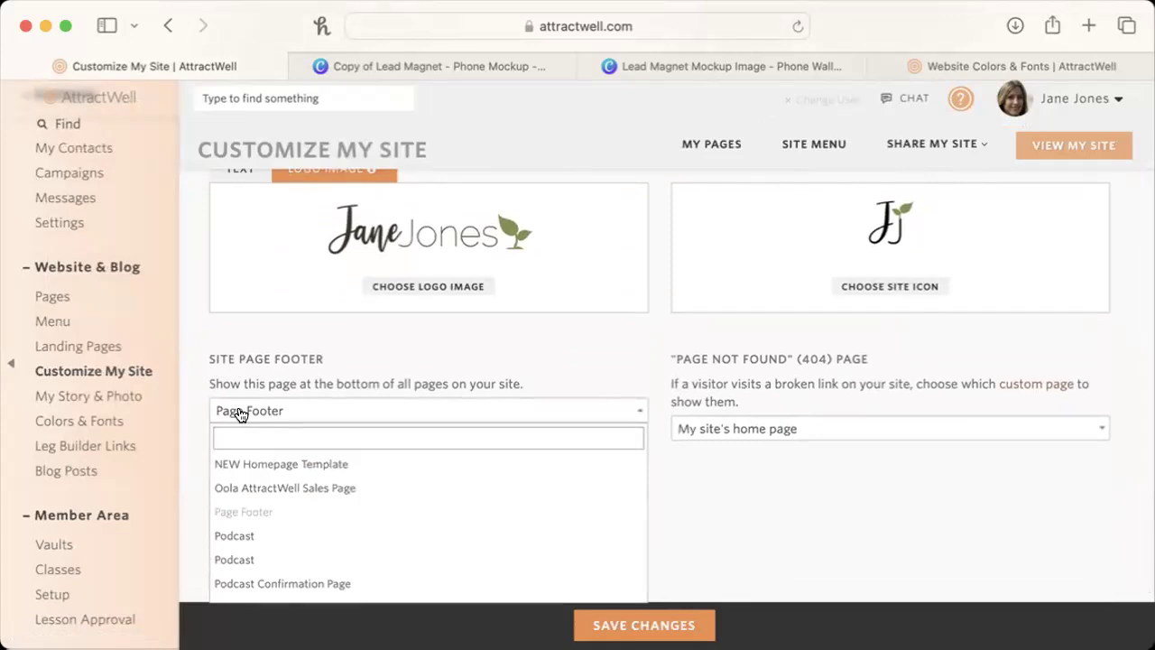
{"action": "type", "text": "site"}
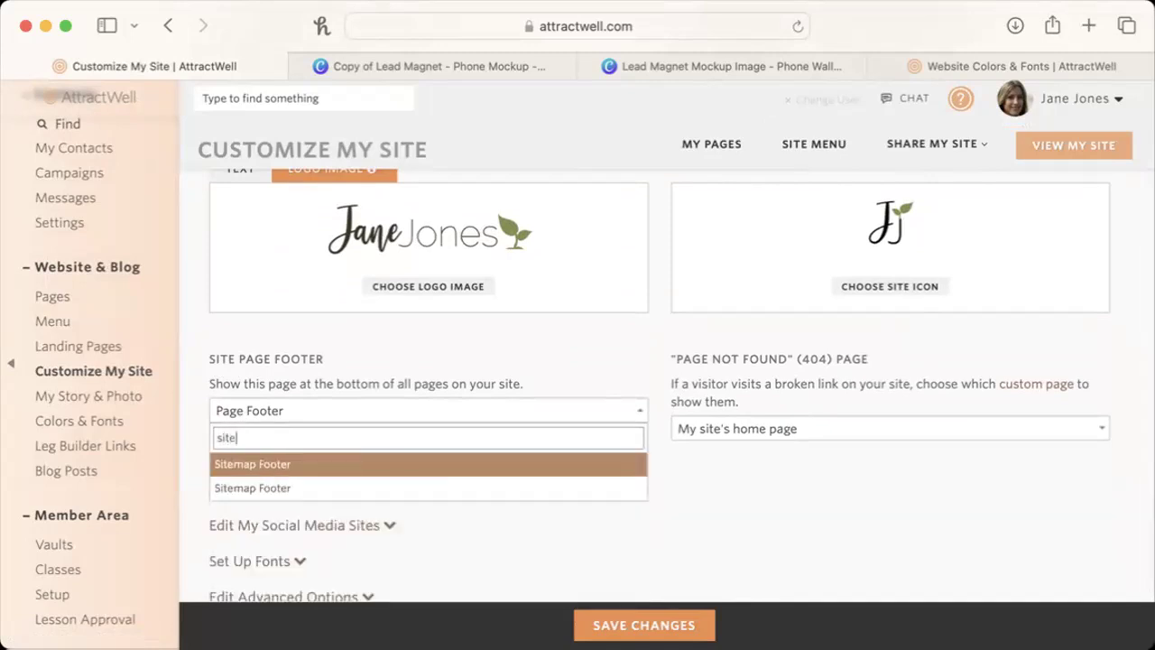
{"action": "left_click", "coordinate": [239, 464]}
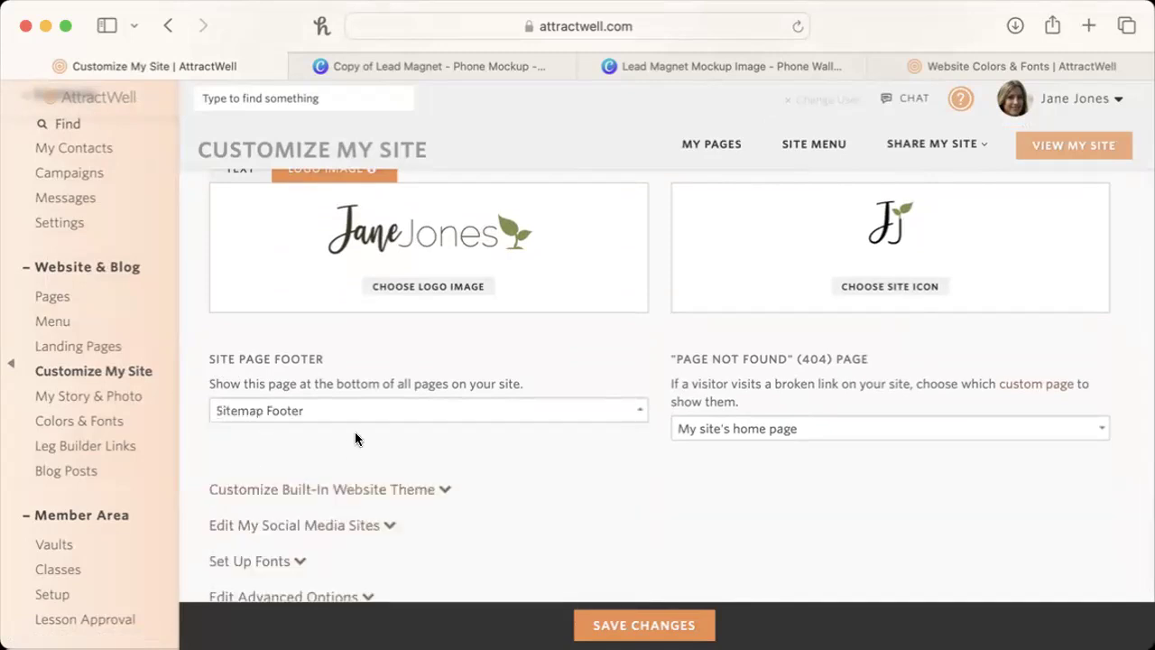
{"action": "left_click", "coordinate": [688, 624]}
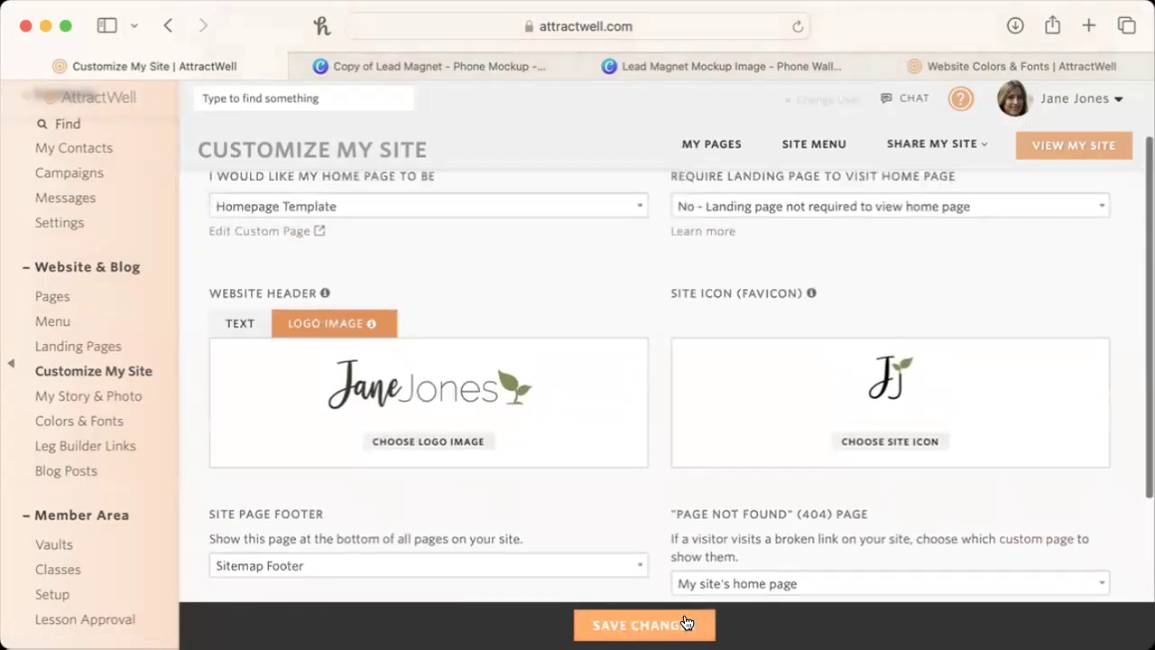
View the live site and examine how the new footer looks at the end of the home page.
{"action": "left_click", "coordinate": [1104, 148]}
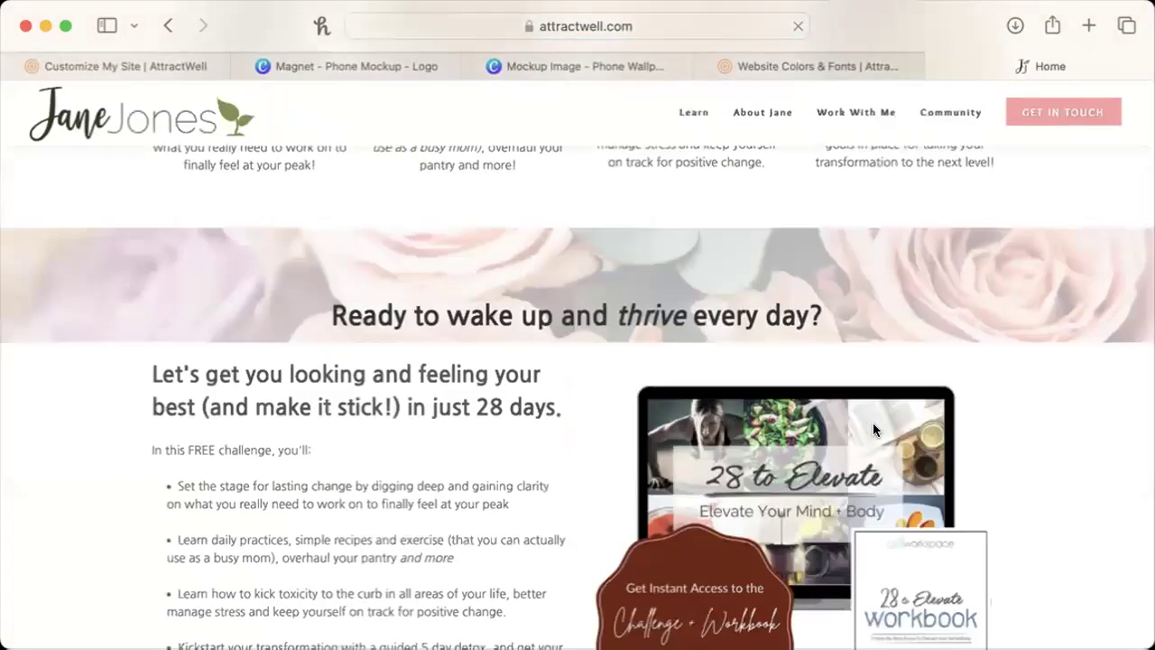
{"action": "scroll", "coordinate": [873, 429], "scroll_direction": "down", "scroll_amount": 20}
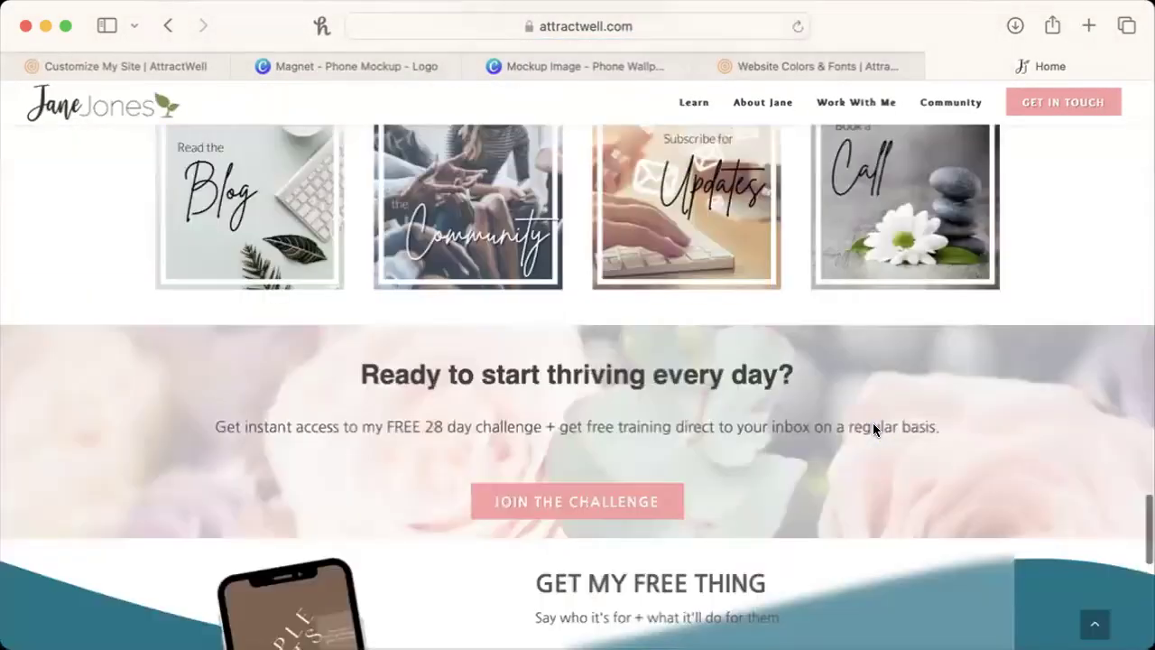
{"action": "scroll", "coordinate": [872, 428], "scroll_direction": "down", "scroll_amount": 8}
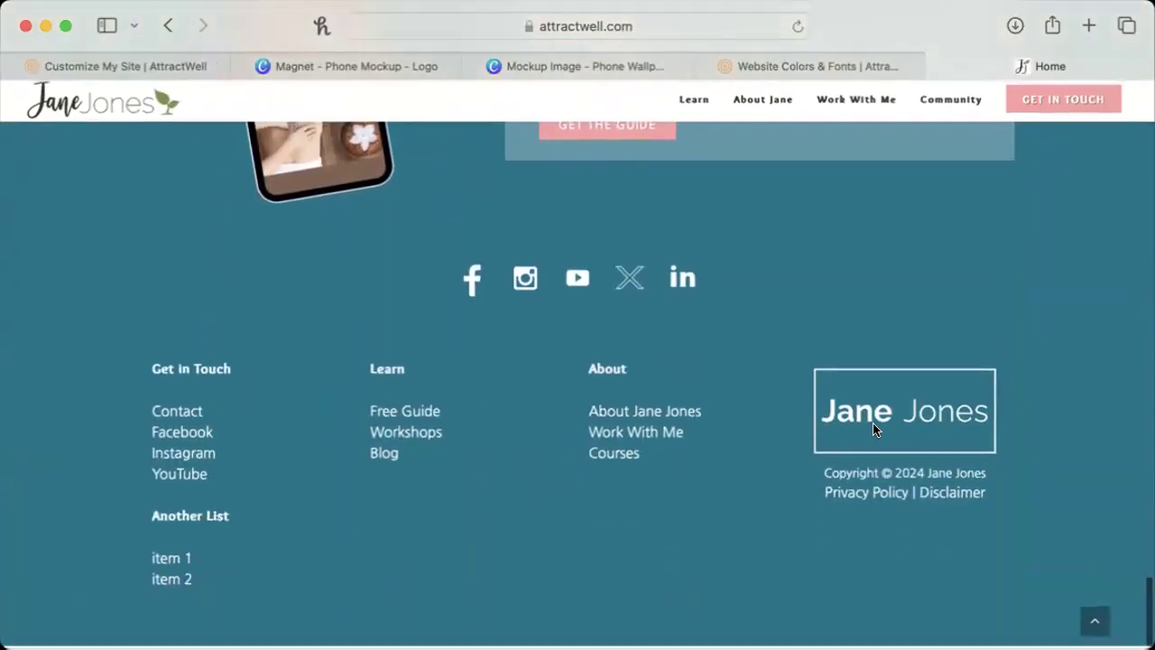
{"action": "scroll", "coordinate": [873, 430], "scroll_direction": "up", "scroll_amount": 4}
{"action": "scroll", "coordinate": [873, 431], "scroll_direction": "down", "scroll_amount": 2}
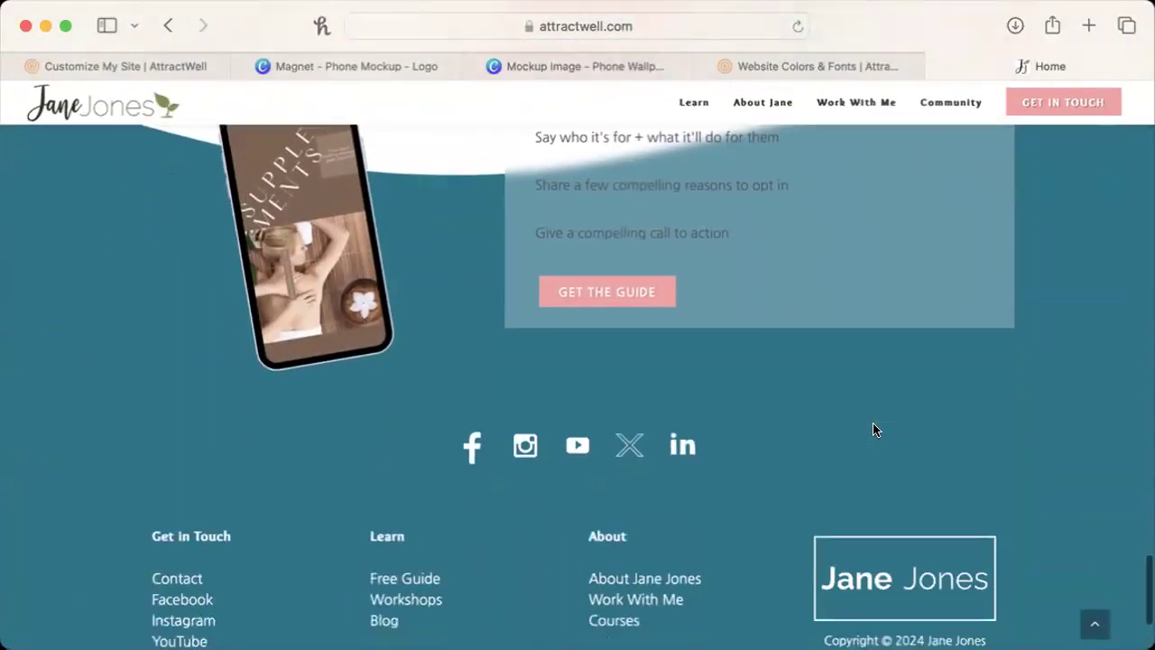
{"action": "scroll", "coordinate": [872, 429], "scroll_direction": "down", "scroll_amount": 2}
{"action": "scroll", "coordinate": [872, 430], "scroll_direction": "up", "scroll_amount": 3}
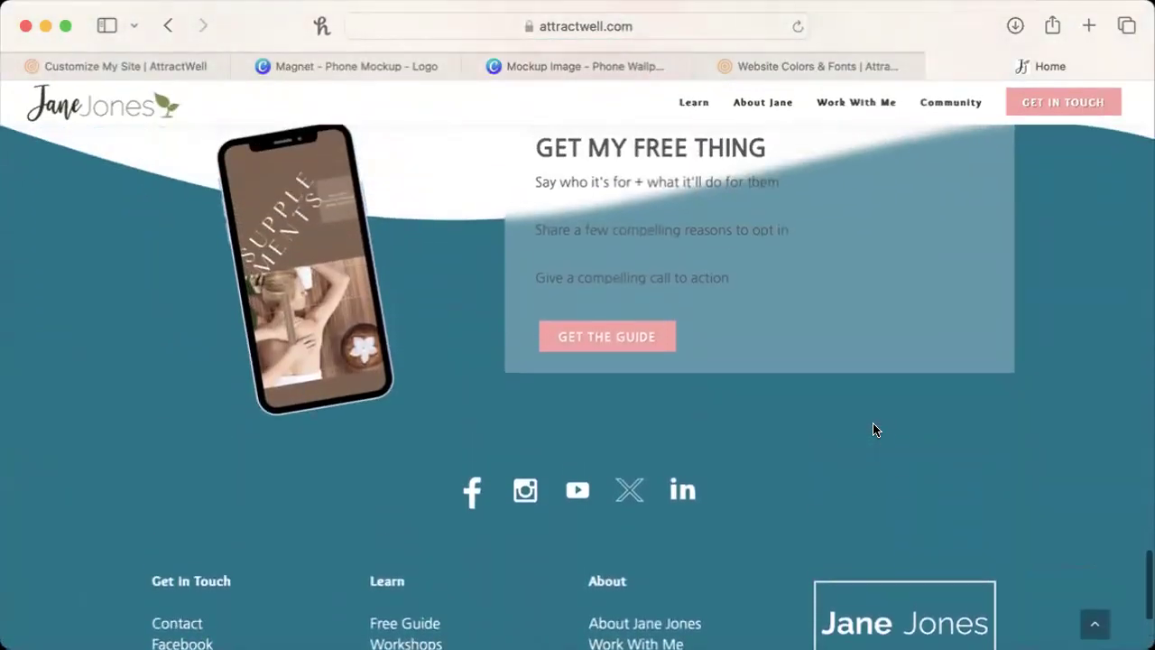
{"action": "scroll", "coordinate": [872, 429], "scroll_direction": "up", "scroll_amount": 1}
{"action": "scroll", "coordinate": [874, 426], "scroll_direction": "up", "scroll_amount": 3}
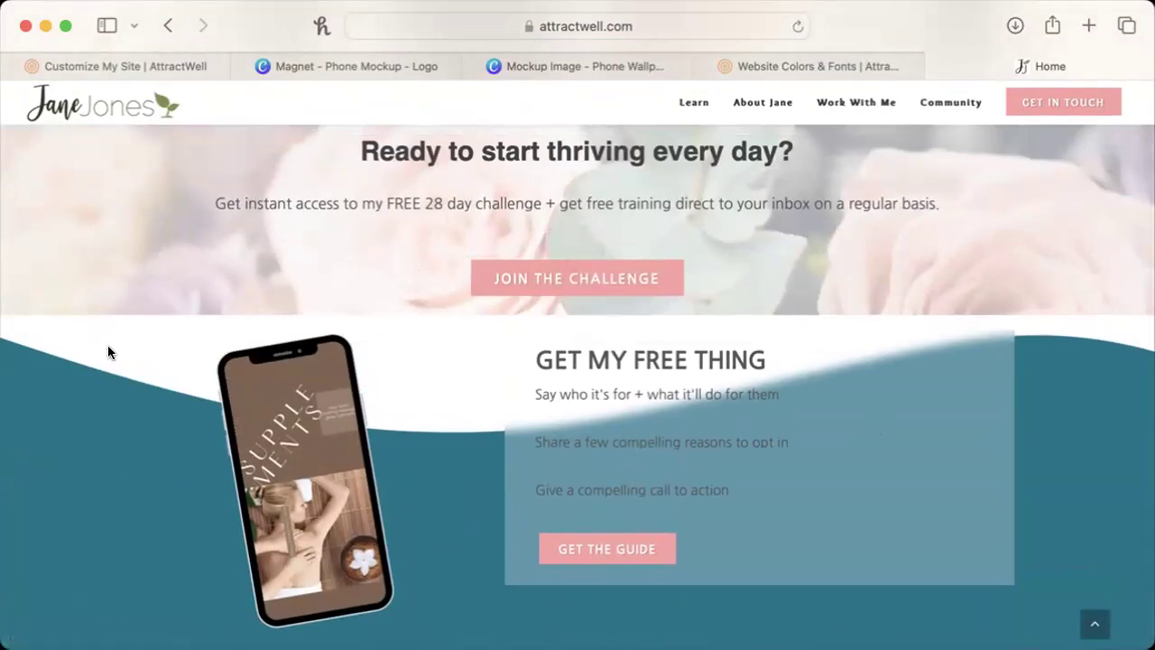
Return to the AttractWell website pages and open Homepage Template for editing, finding it by searching for "home".
{"action": "left_click", "coordinate": [136, 63]}
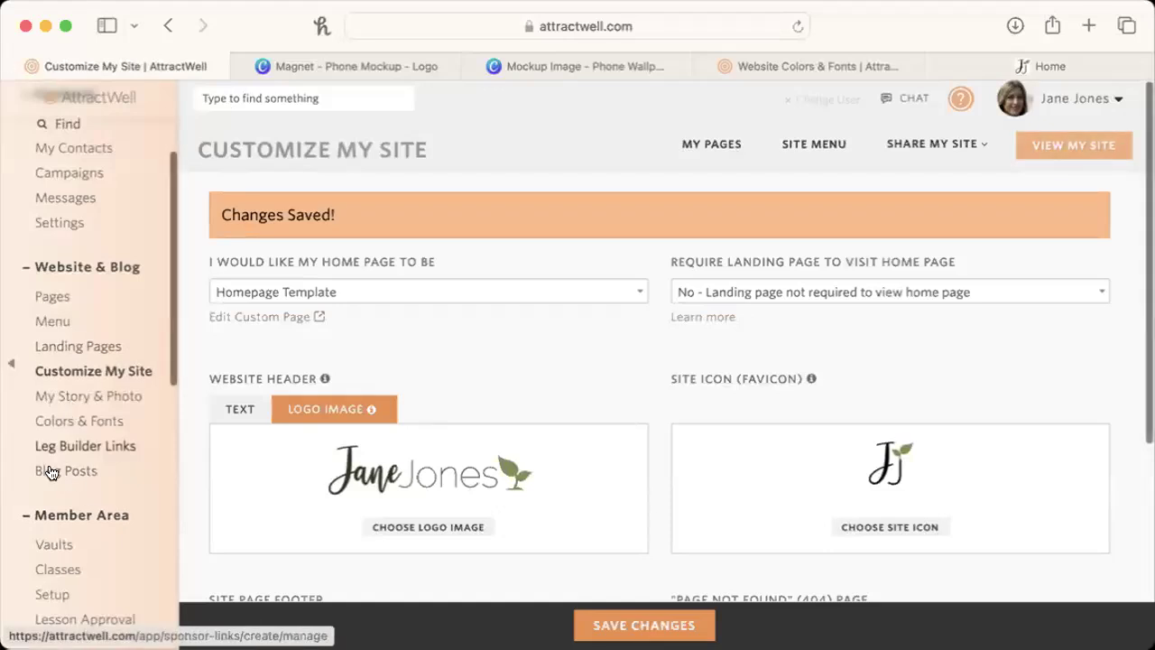
{"action": "left_click", "coordinate": [46, 297]}
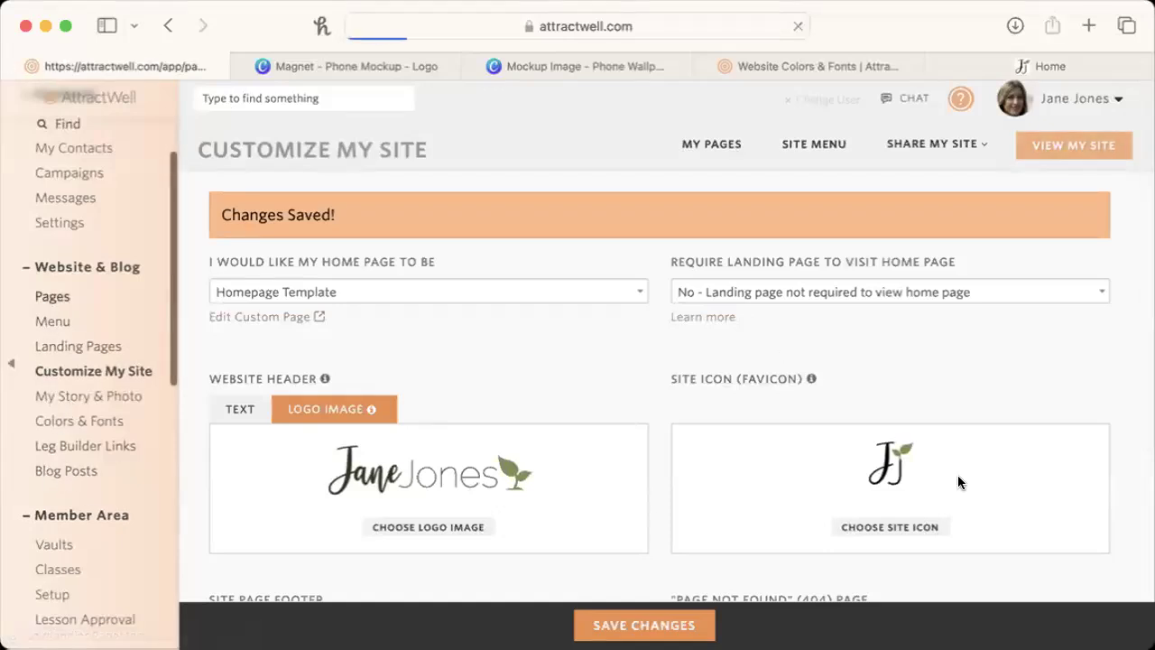
{"action": "left_click", "coordinate": [999, 208]}
{"action": "type", "text": "home"}
{"action": "key", "text": "Return"}
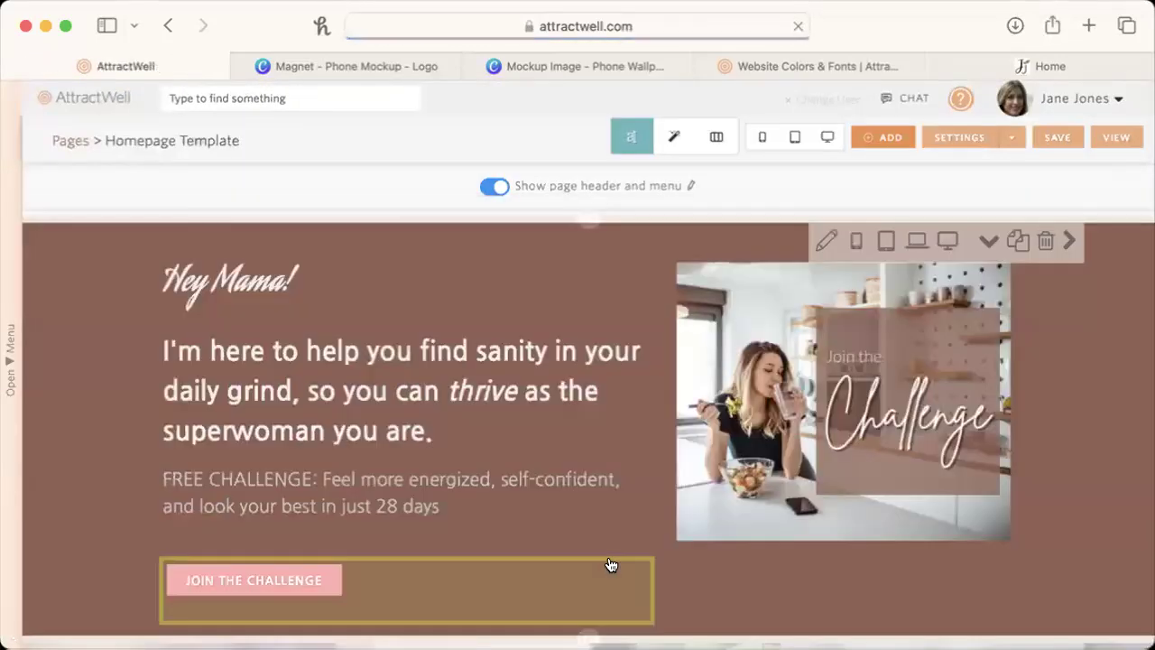
Add a 1 Column No Header section at the end of the homepage, below the "Ready to start thriving every day?" section.
{"action": "scroll", "coordinate": [613, 578], "scroll_direction": "down", "scroll_amount": 20}
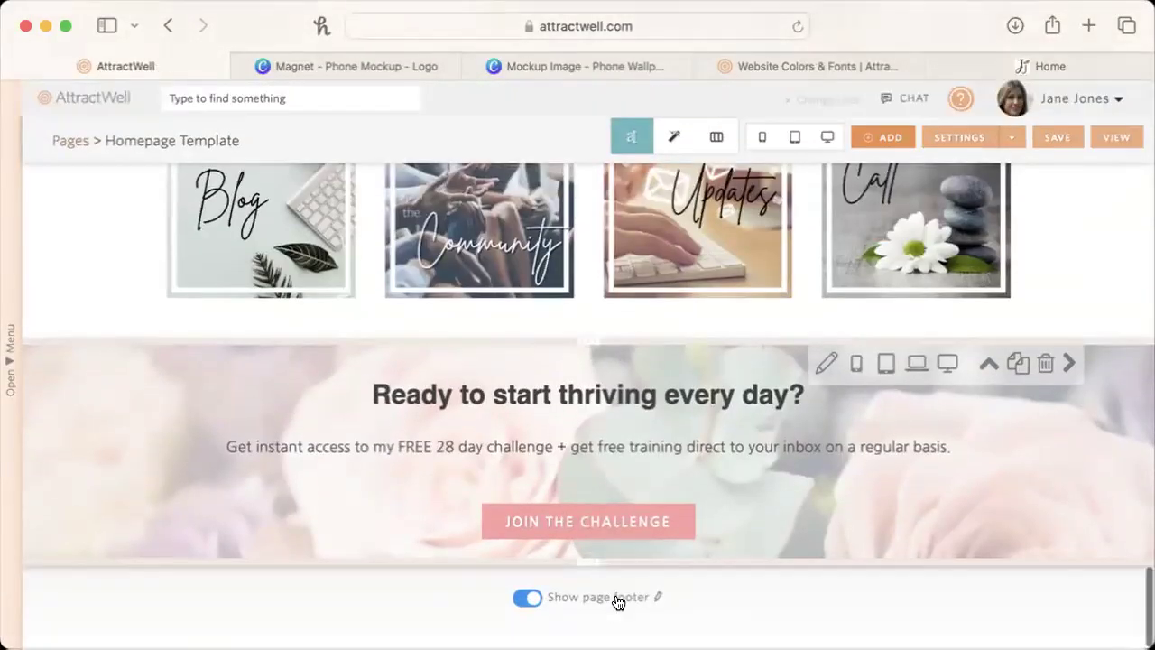
{"action": "left_click", "coordinate": [587, 562]}
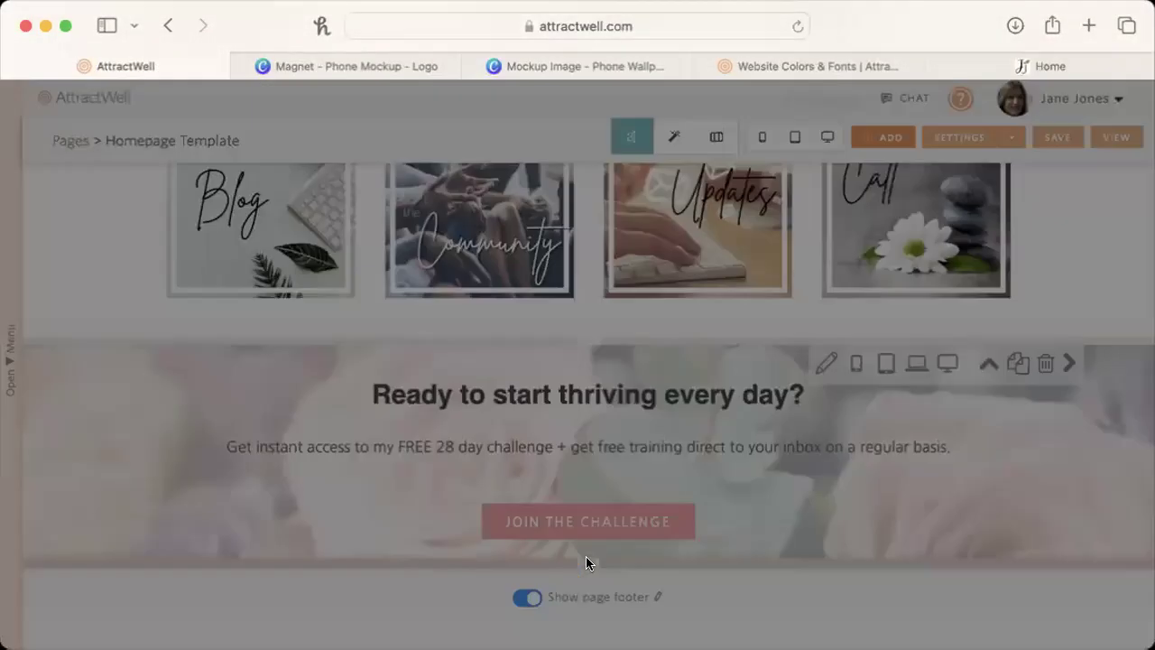
{"action": "left_click", "coordinate": [147, 196]}
{"action": "left_click", "coordinate": [356, 289]}
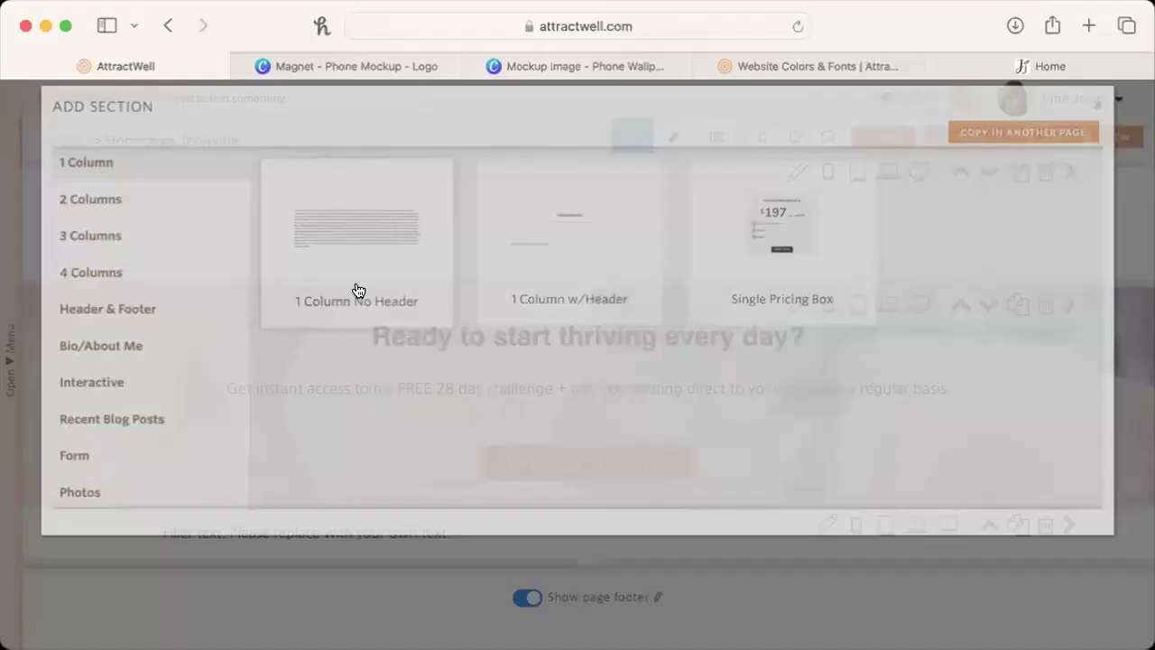
Delete all the filler text from the new one-column section and apply the content edit.
{"action": "left_click", "coordinate": [446, 529]}
{"action": "left_click_drag", "start_coordinate": [446, 527], "coordinate": [153, 474]}
{"action": "key", "text": "BackSpace"}
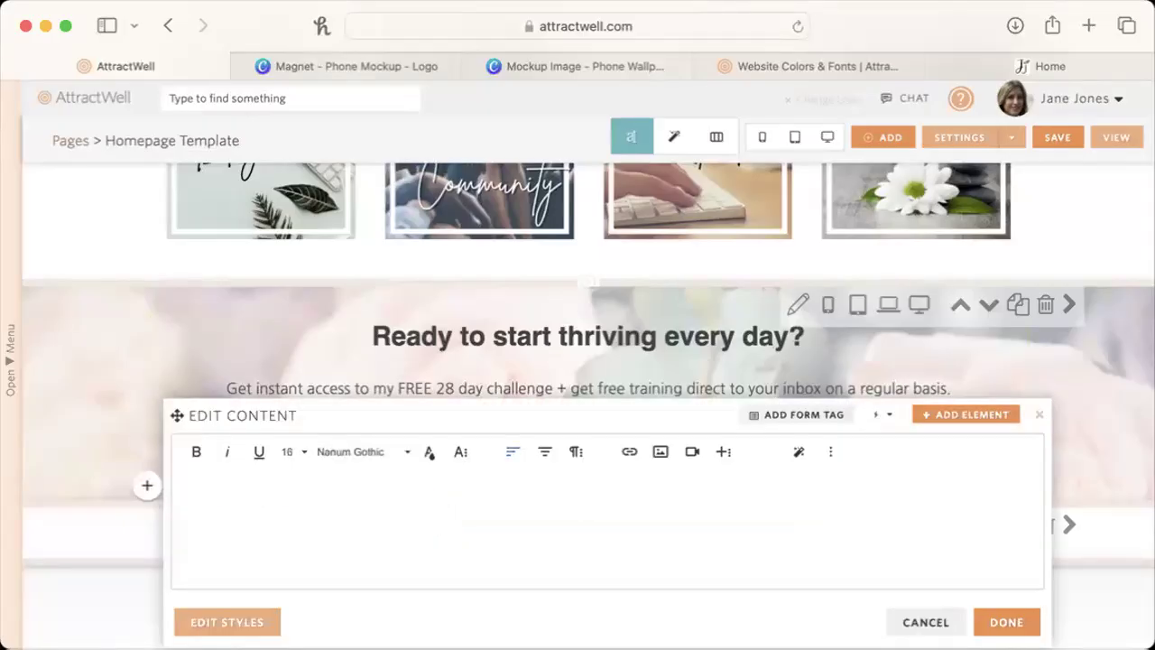
{"action": "left_click", "coordinate": [1006, 621]}
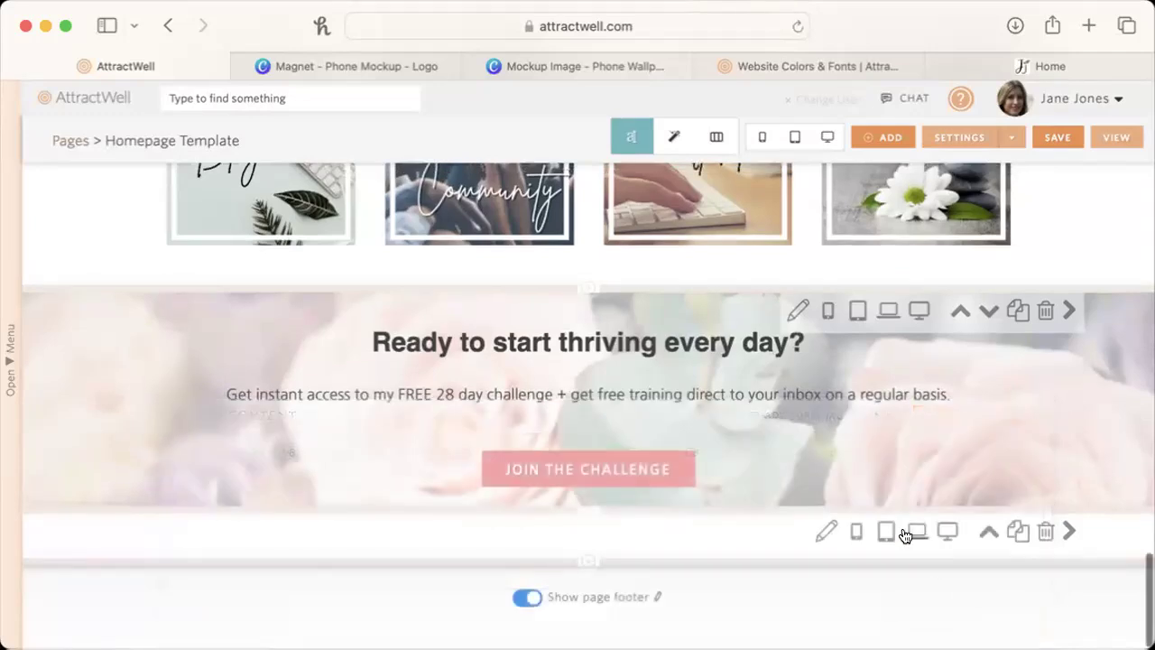
Set the empty last section's top background padding to 50 pixels, increase its bottom padding as well, and save the homepage.
{"action": "left_click", "coordinate": [827, 530]}
{"action": "scroll", "coordinate": [869, 512], "scroll_direction": "down", "scroll_amount": 5}
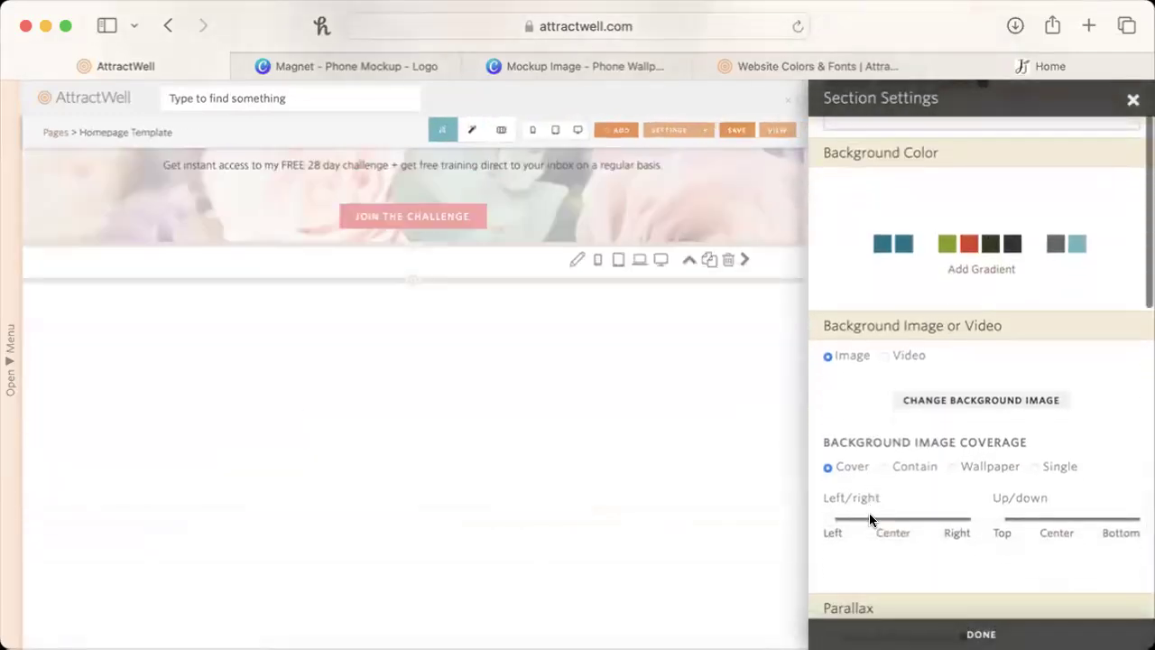
{"action": "scroll", "coordinate": [869, 519], "scroll_direction": "up", "scroll_amount": 3}
{"action": "scroll", "coordinate": [869, 521], "scroll_direction": "down", "scroll_amount": 2}
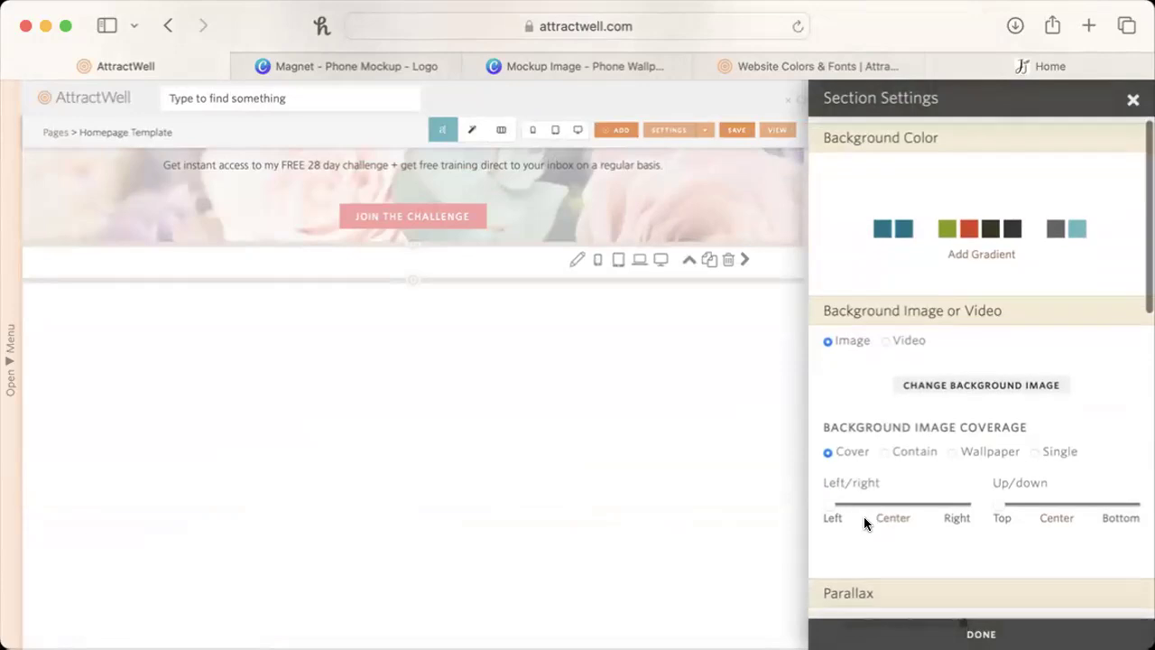
{"action": "scroll", "coordinate": [1013, 511], "scroll_direction": "down", "scroll_amount": 8}
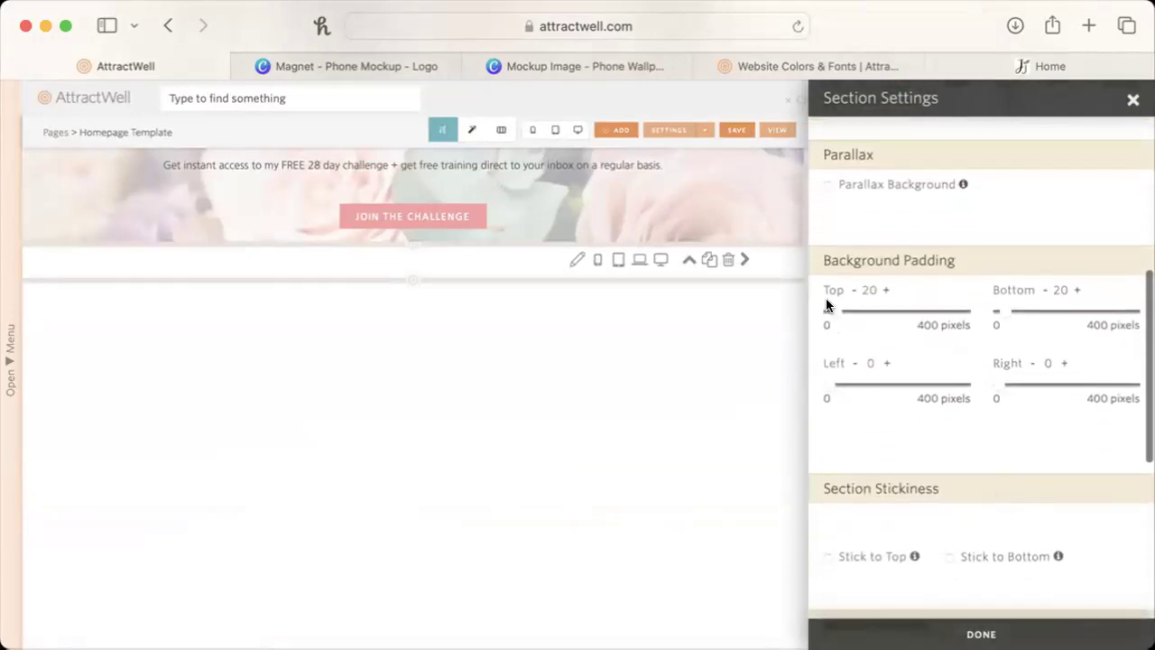
{"action": "left_click_drag", "start_coordinate": [830, 310], "coordinate": [844, 311]}
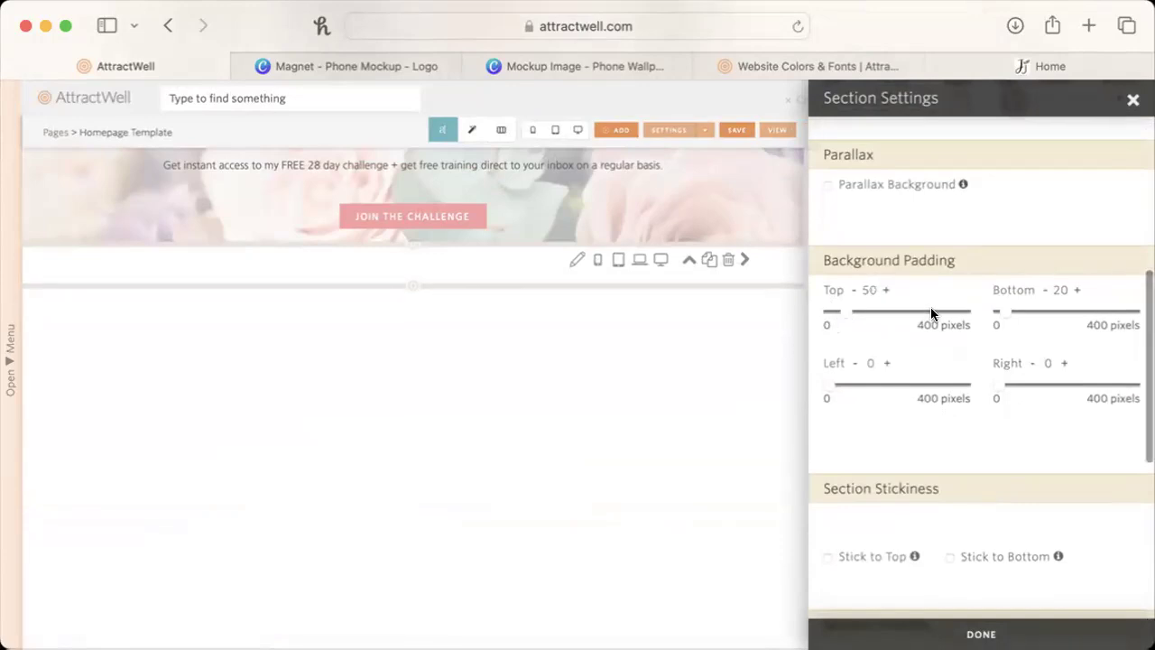
{"action": "left_click_drag", "start_coordinate": [997, 310], "coordinate": [1013, 308]}
{"action": "left_click", "coordinate": [981, 634]}
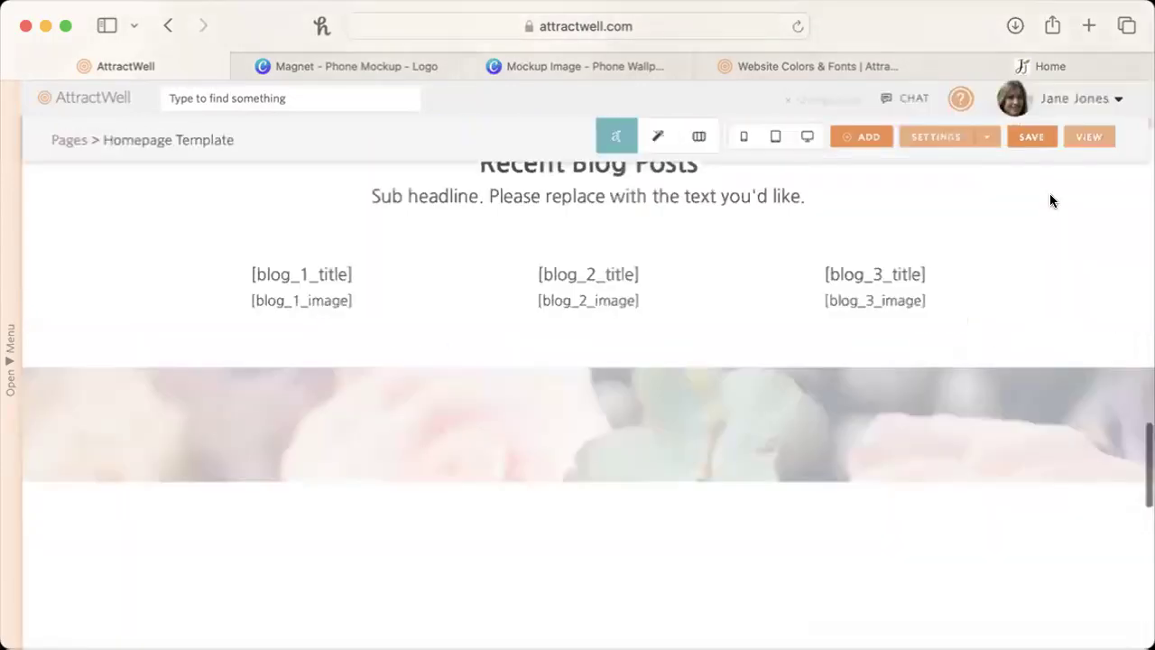
{"action": "left_click", "coordinate": [1056, 140]}
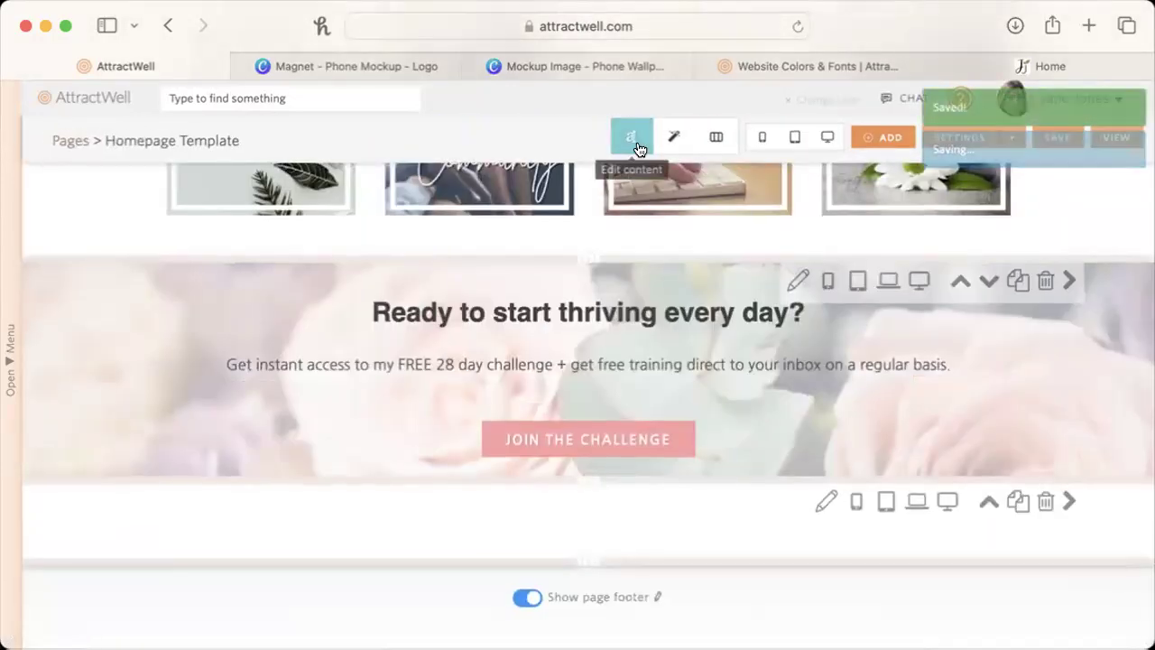
View the live homepage and examine the spacing between the "Ready to start thriving every day?" section and the footer, including the footer's full layout.
{"action": "left_click", "coordinate": [1112, 137]}
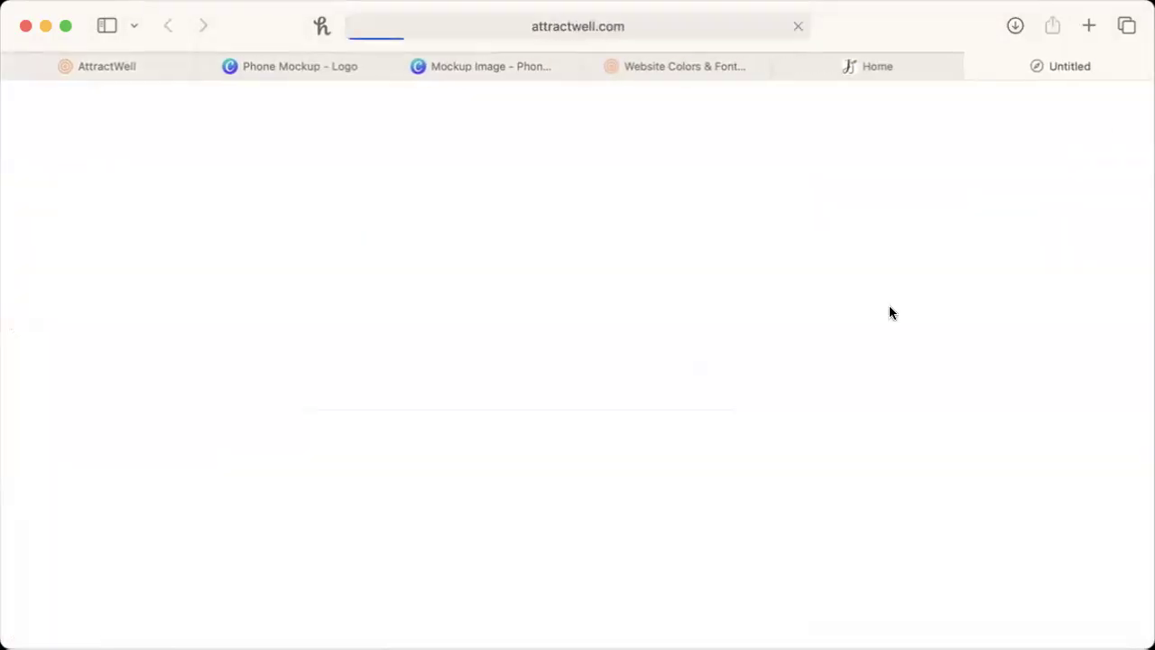
{"action": "scroll", "coordinate": [890, 566], "scroll_direction": "down", "scroll_amount": 12}
{"action": "scroll", "coordinate": [889, 562], "scroll_direction": "up", "scroll_amount": 10}
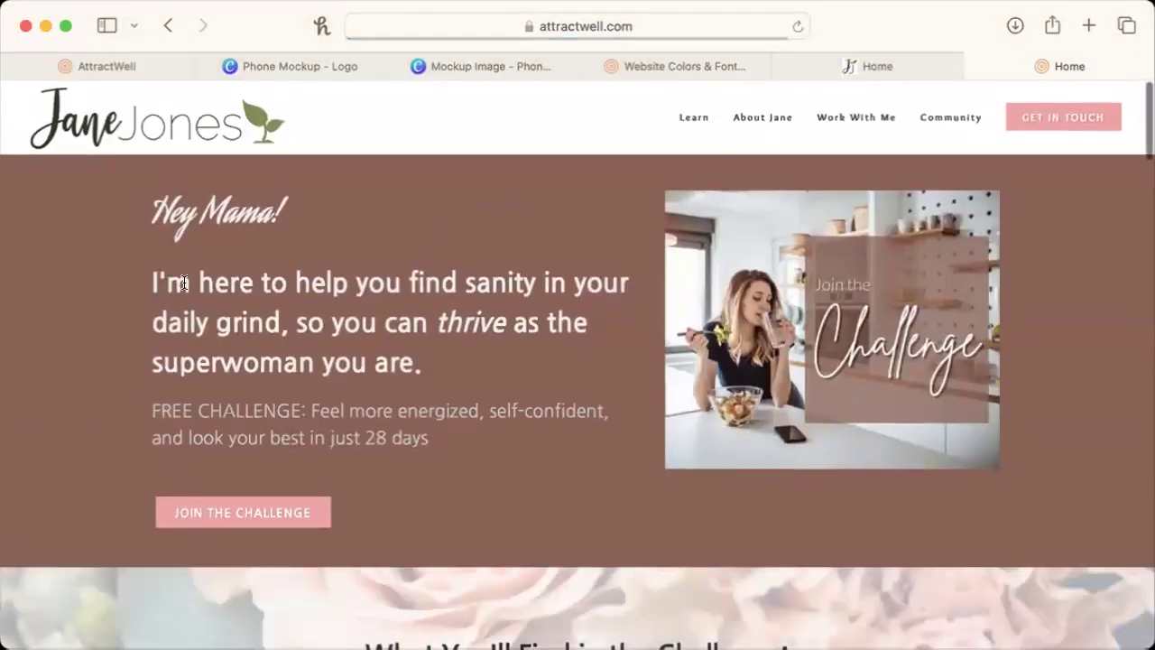
{"action": "scroll", "coordinate": [505, 523], "scroll_direction": "down", "scroll_amount": 7}
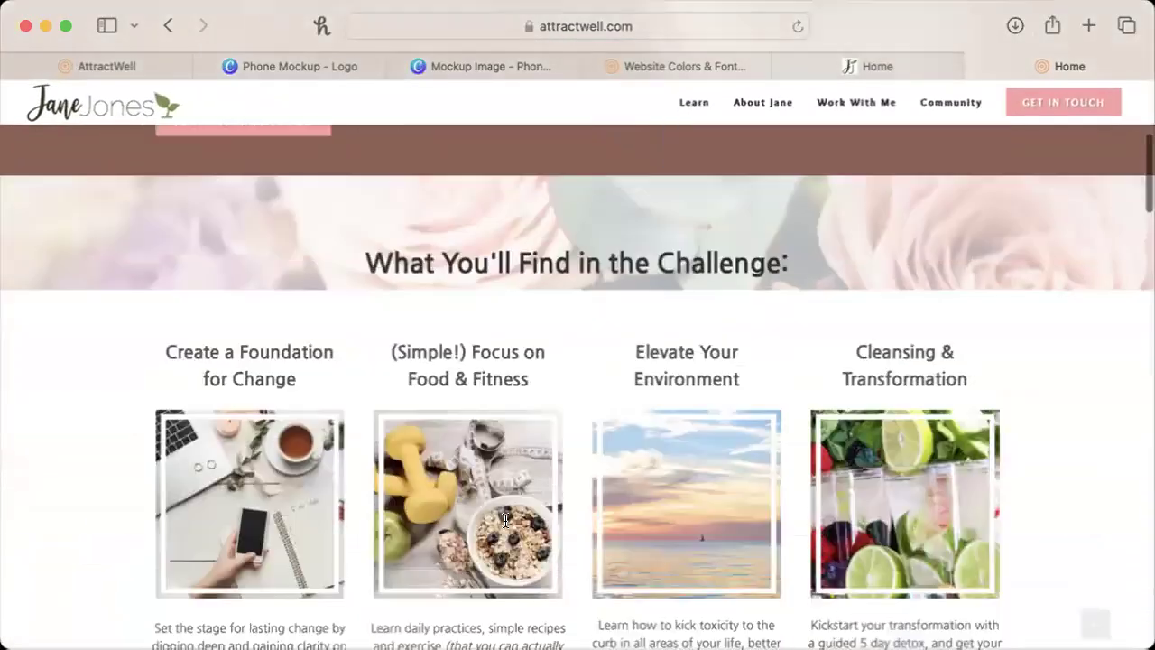
{"action": "scroll", "coordinate": [506, 521], "scroll_direction": "down", "scroll_amount": 15}
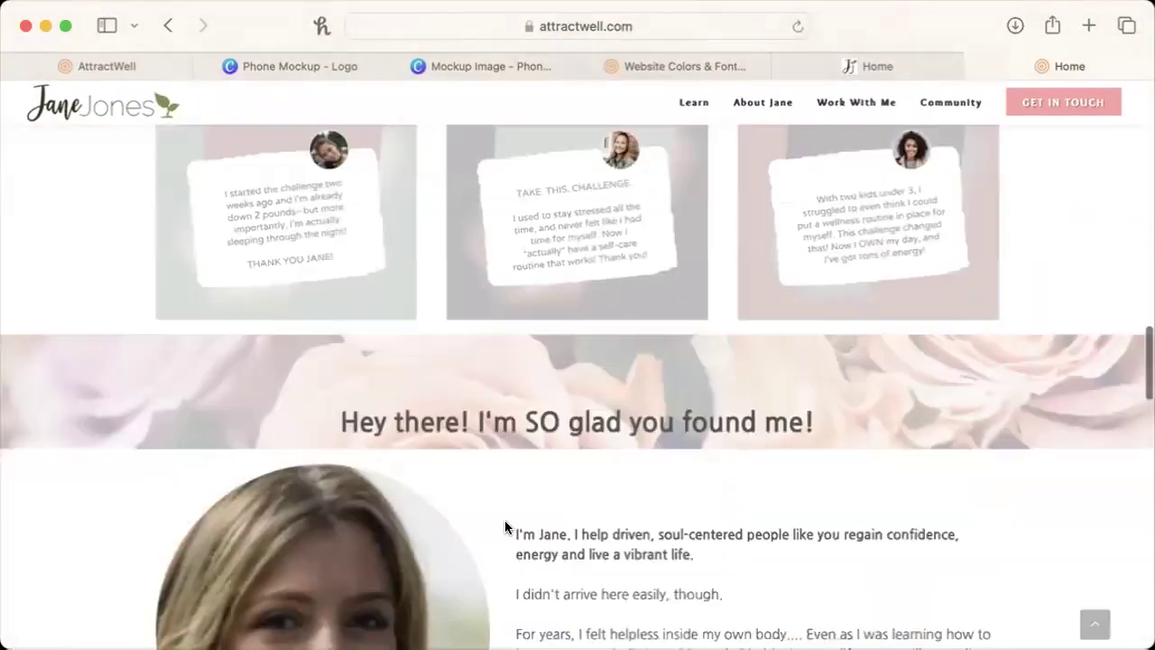
{"action": "scroll", "coordinate": [505, 525], "scroll_direction": "down", "scroll_amount": 15}
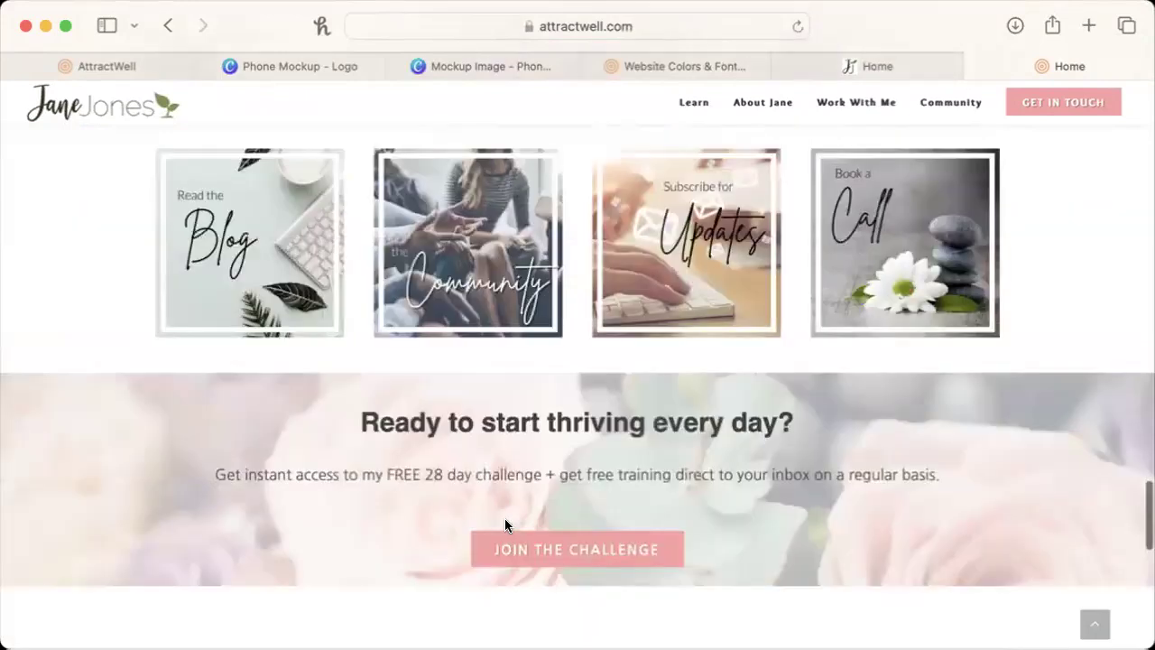
{"action": "scroll", "coordinate": [478, 506], "scroll_direction": "up", "scroll_amount": 2}
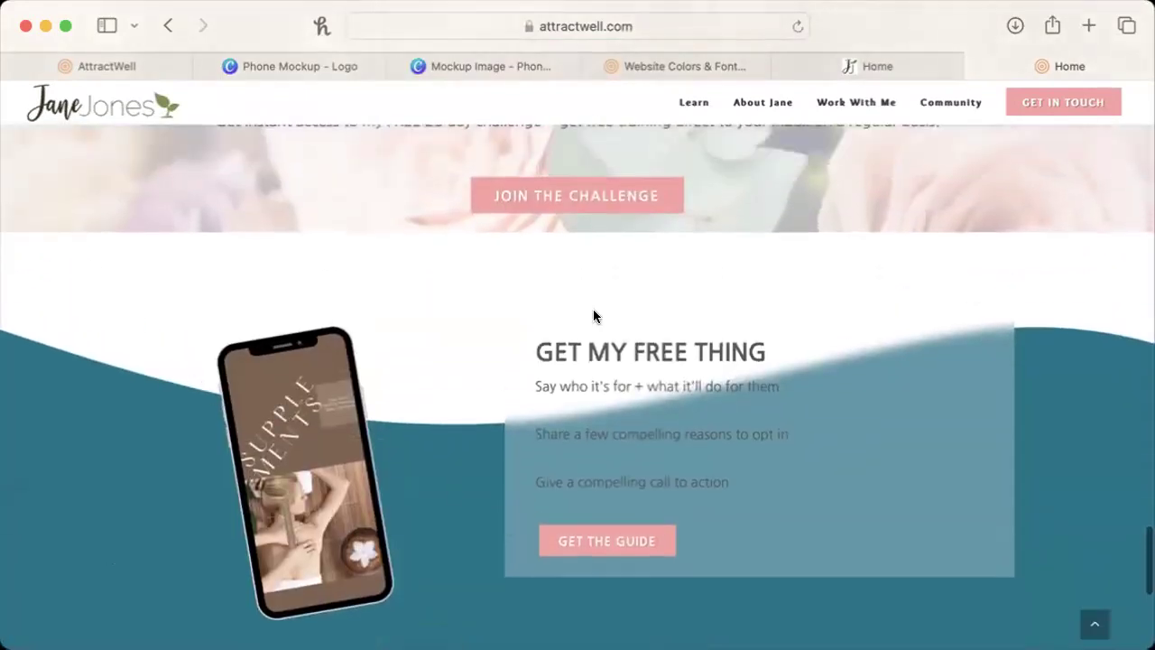
{"action": "scroll", "coordinate": [1023, 479], "scroll_direction": "down", "scroll_amount": 8}
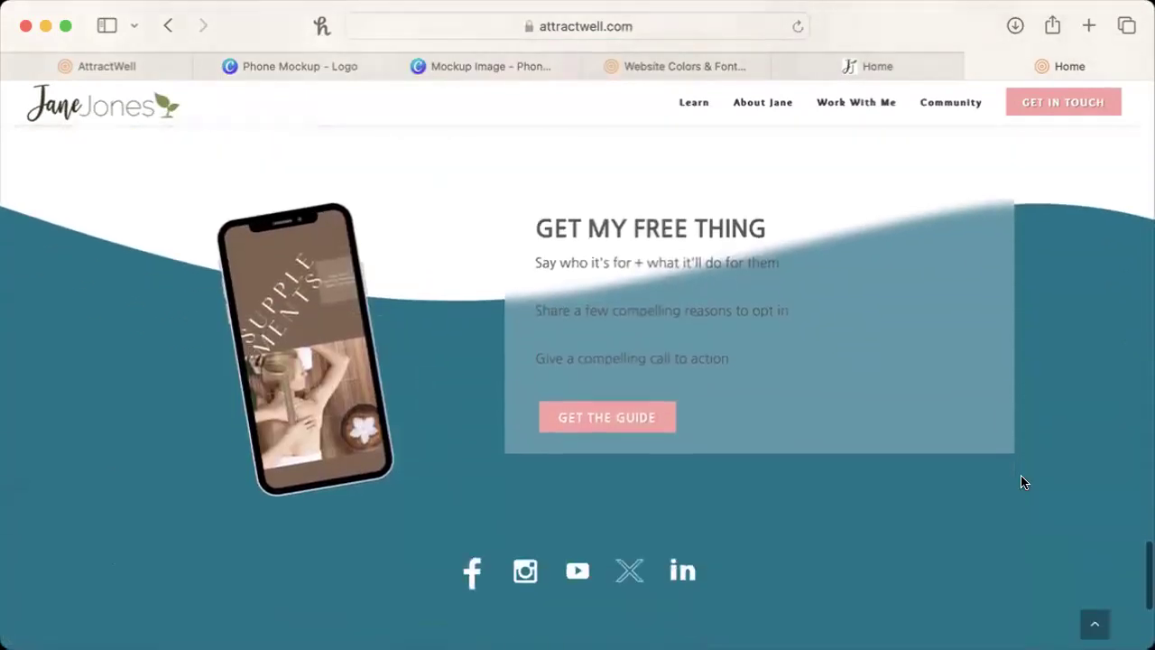
{"action": "scroll", "coordinate": [1023, 481], "scroll_direction": "down", "scroll_amount": 2}
{"action": "scroll", "coordinate": [1023, 482], "scroll_direction": "up", "scroll_amount": 3}
{"action": "scroll", "coordinate": [1024, 481], "scroll_direction": "down", "scroll_amount": 3}
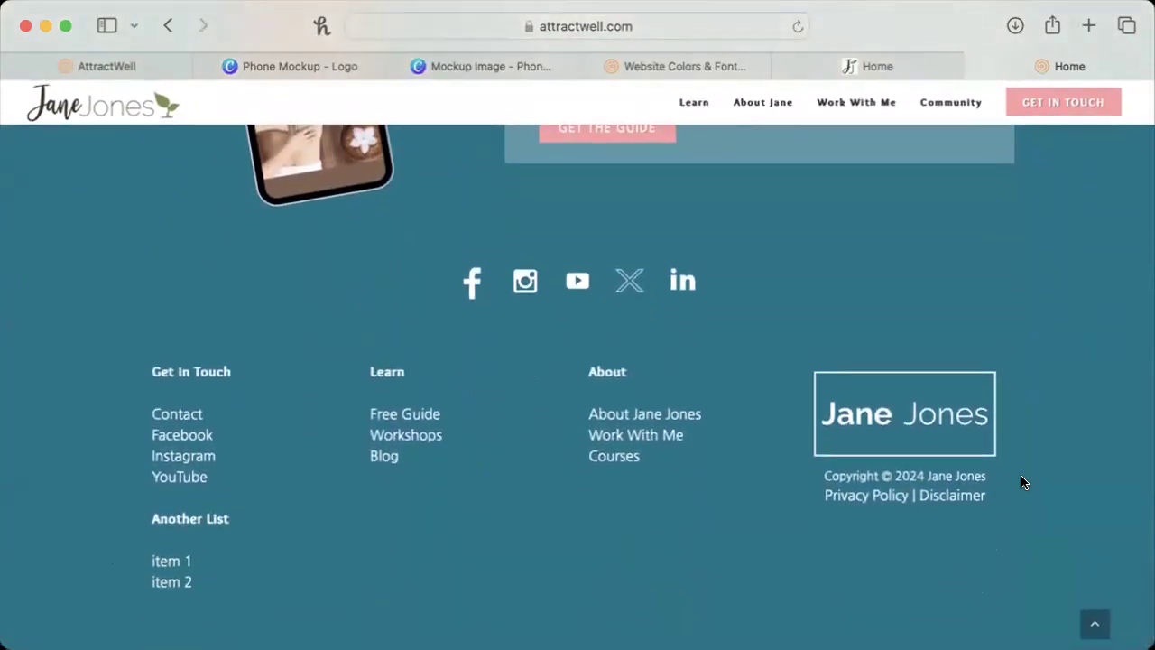